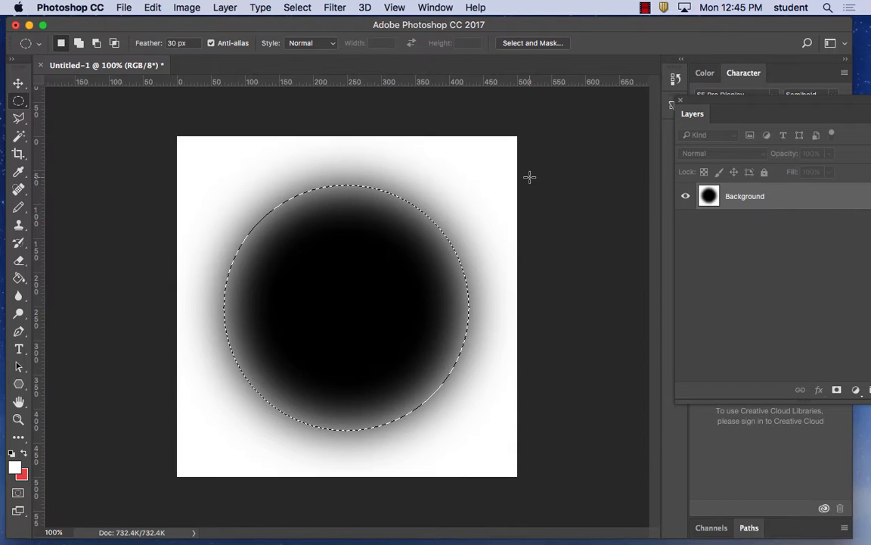
Step: Deselect the circle and open Screen Shot 2017-11-21 at 4.23.24 PM.png from the Desktop
{"action": "key", "text": "super+d"}
{"action": "left_click", "coordinate": [121, 7]}
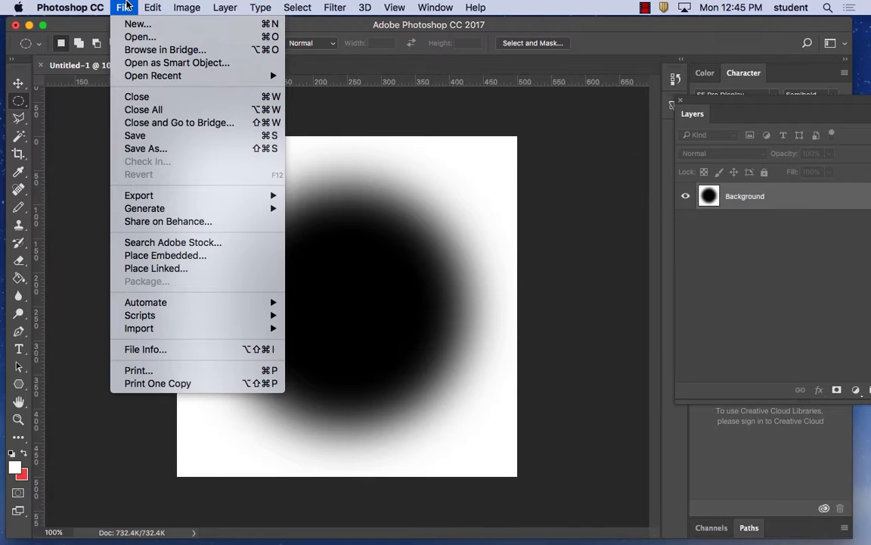
{"action": "left_click", "coordinate": [129, 36]}
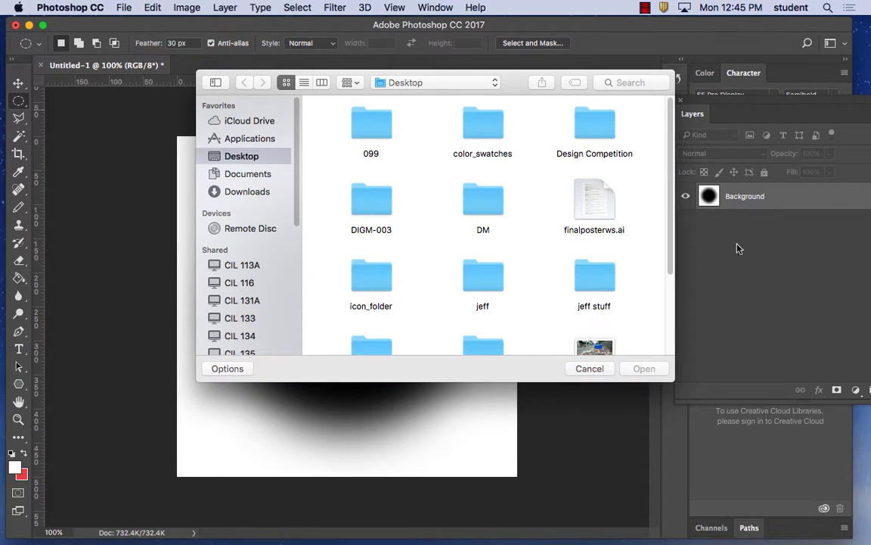
{"action": "scroll", "coordinate": [636, 295], "scroll_direction": "down", "scroll_amount": 2}
{"action": "left_click", "coordinate": [605, 284]}
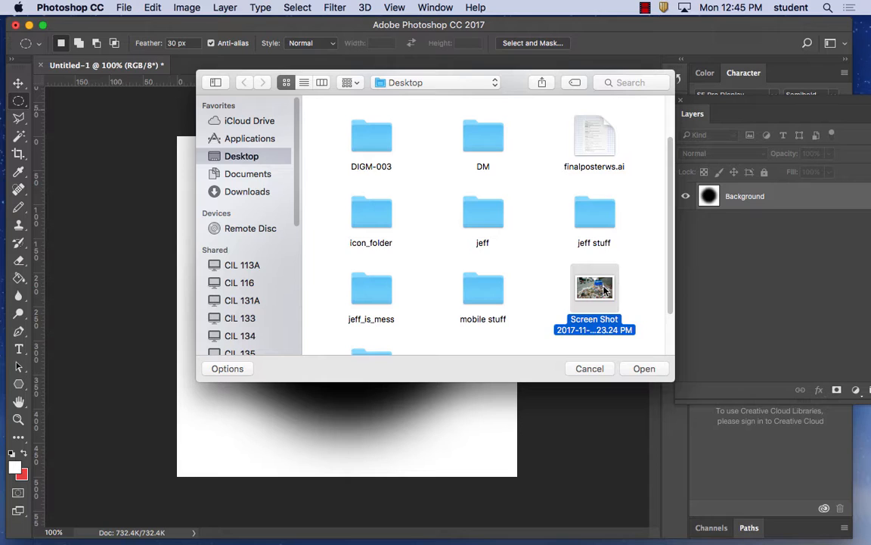
{"action": "left_click", "coordinate": [644, 369]}
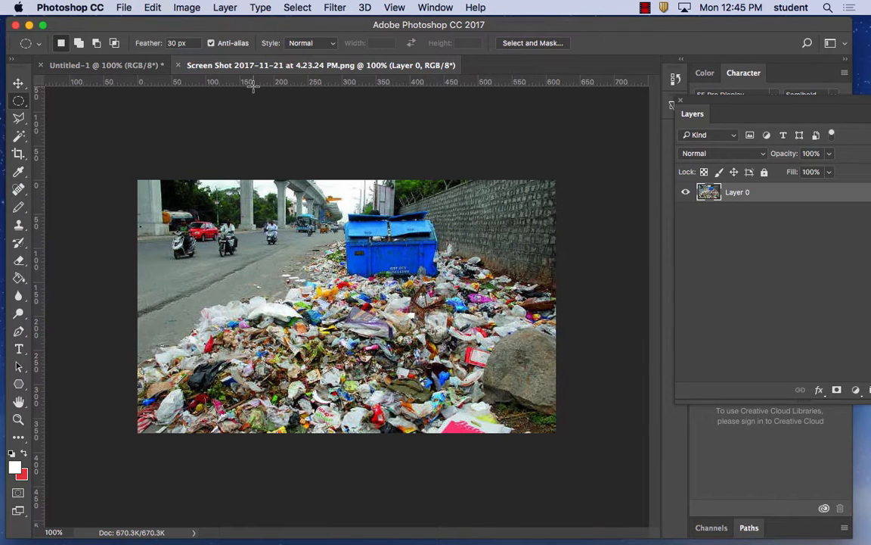
Step: Float the photo in its own window and select and copy the entire canvas of Untitled-1
{"action": "left_click_drag", "start_coordinate": [256, 65], "coordinate": [258, 91]}
{"action": "left_click", "coordinate": [327, 475]}
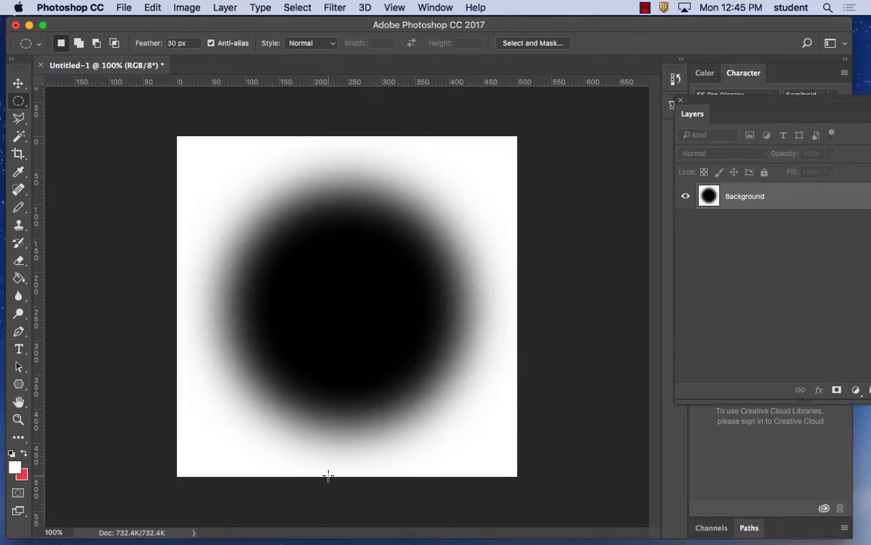
{"action": "key", "text": "super+a"}
Step: Switch to the screenshot photo document and add a layer mask to Layer 0
{"action": "left_click", "coordinate": [435, 8]}
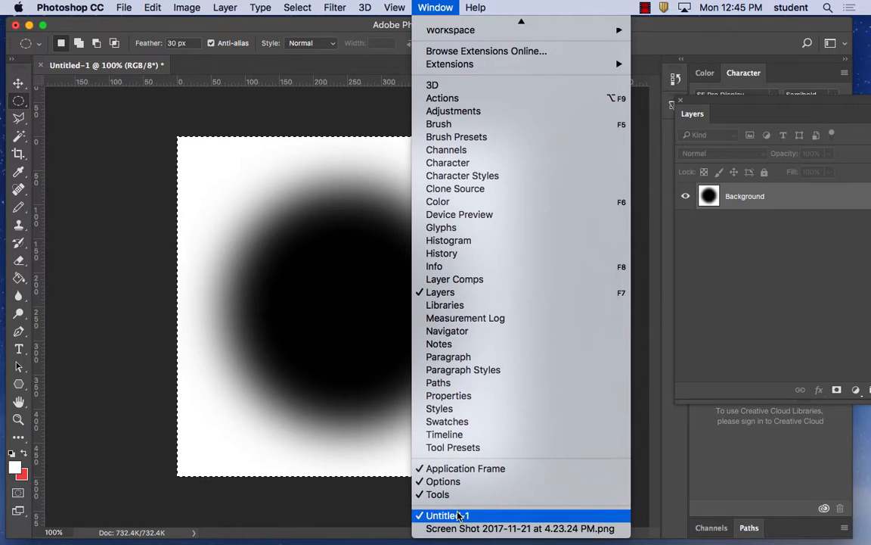
{"action": "left_click", "coordinate": [454, 528]}
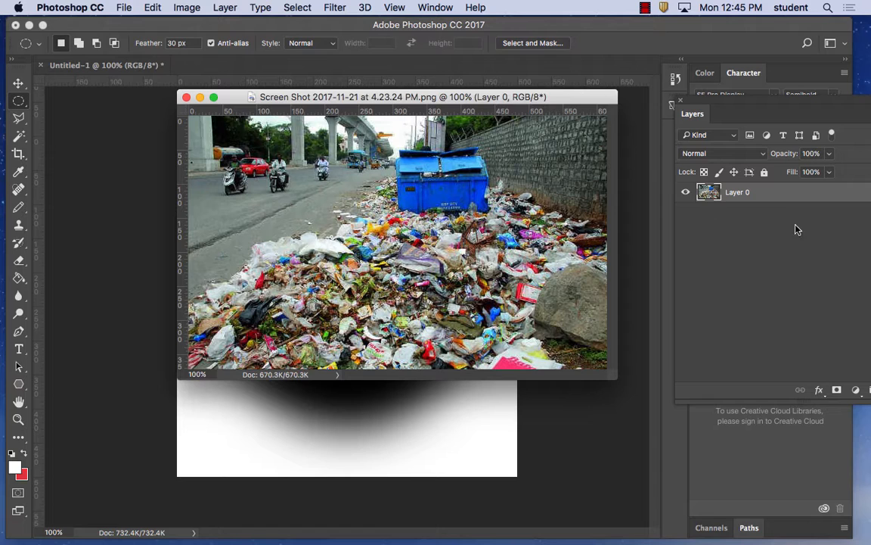
{"action": "left_click_drag", "start_coordinate": [778, 106], "coordinate": [721, 90]}
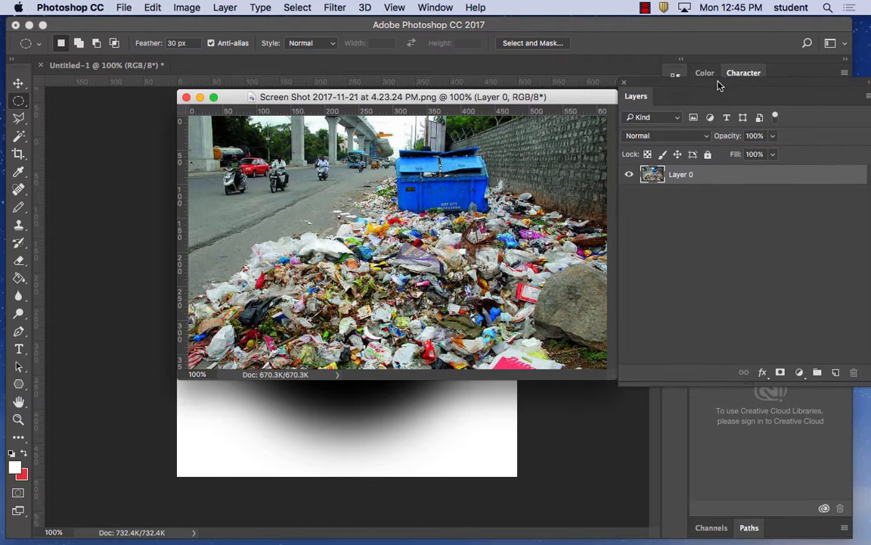
{"action": "left_click", "coordinate": [781, 375]}
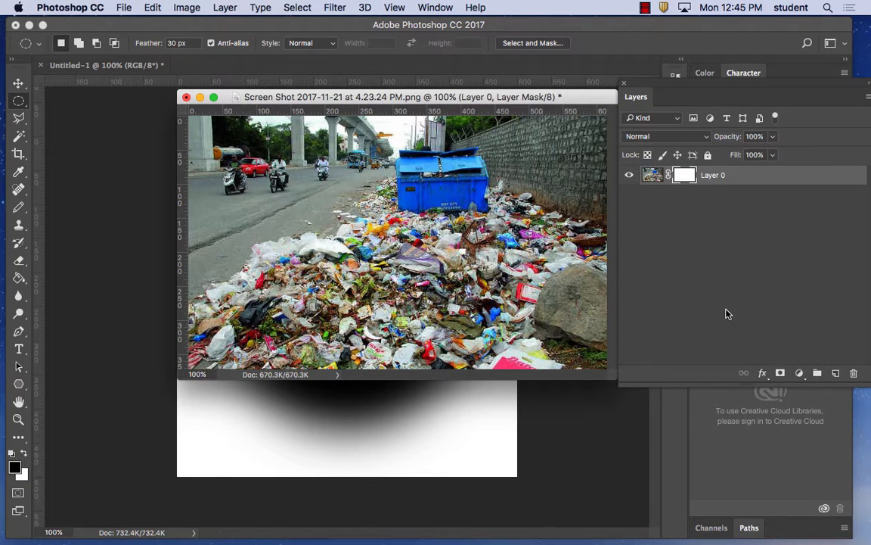
Step: Paste the copied blurred circle into the photo document as a new layer and move it below Layer 0
{"action": "key", "text": "super+v"}
{"action": "left_click", "coordinate": [564, 308]}
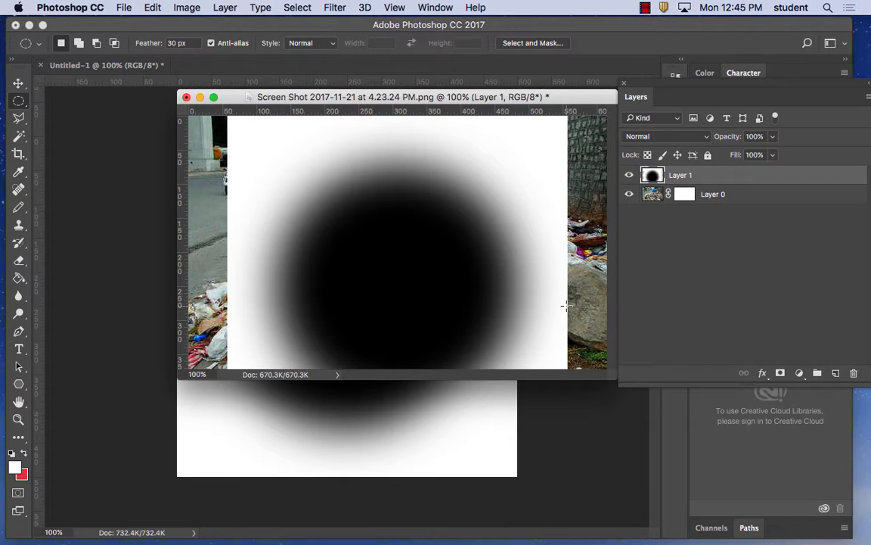
{"action": "left_click_drag", "start_coordinate": [681, 176], "coordinate": [691, 195]}
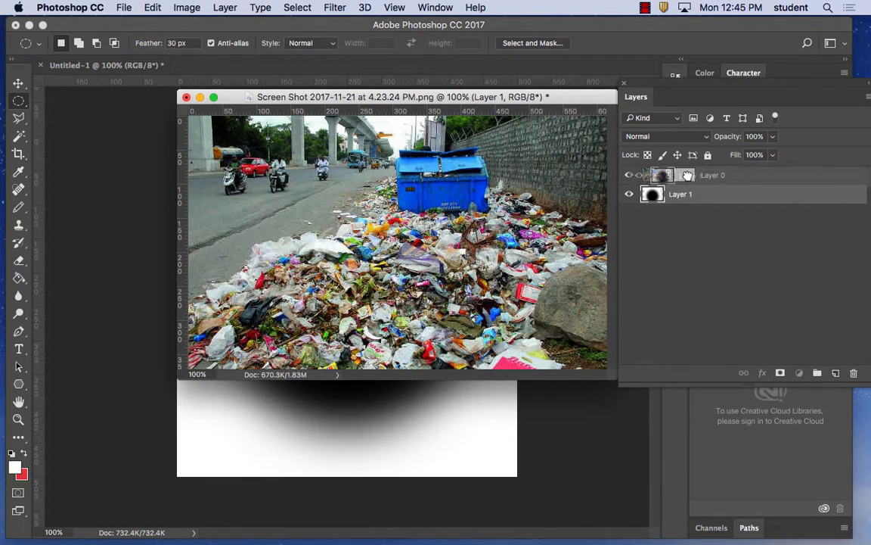
Step: Try to paste the copied circle into Layer 0's layer mask, including with the mask's properties open
{"action": "left_click", "coordinate": [687, 176]}
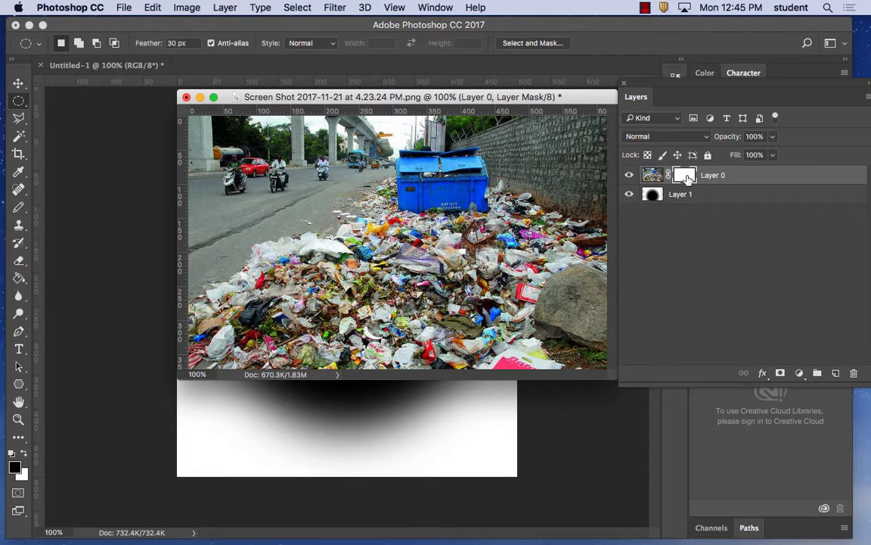
{"action": "key", "text": "super+v"}
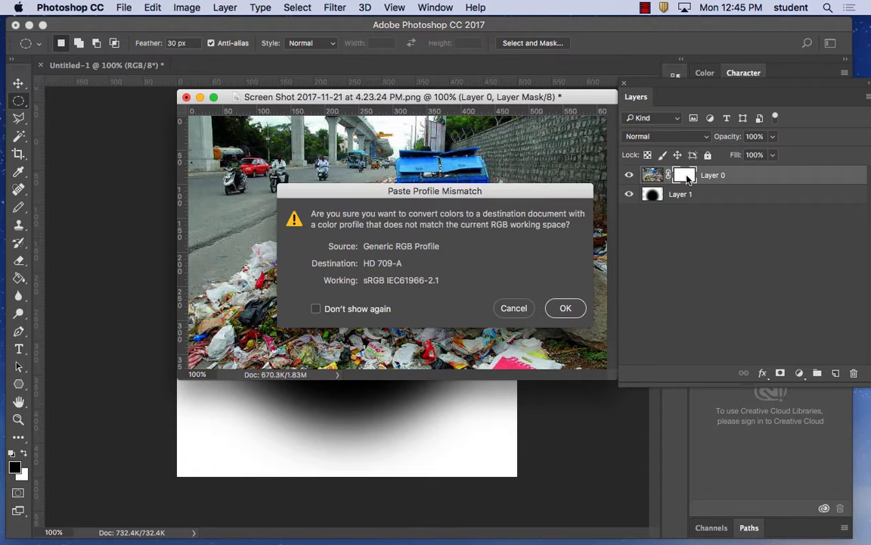
{"action": "left_click", "coordinate": [565, 307]}
{"action": "double_click", "coordinate": [684, 195]}
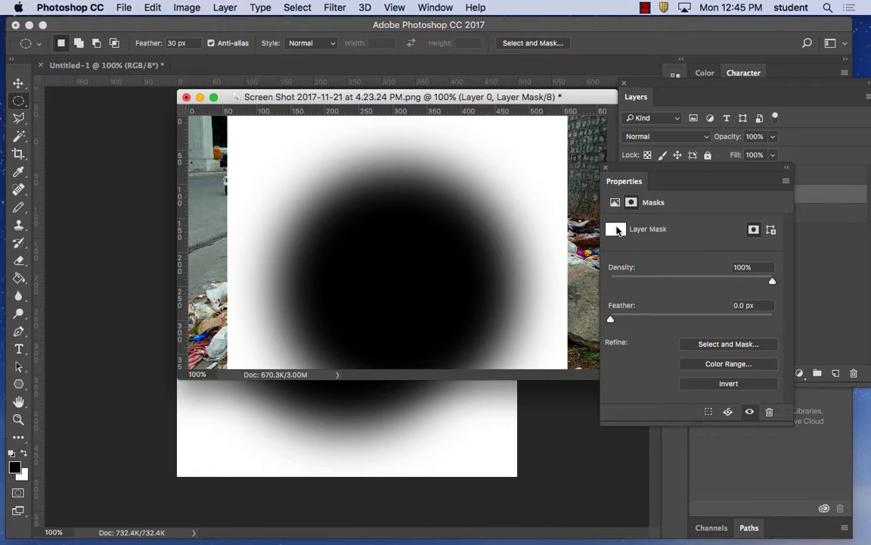
{"action": "key", "text": "super+v"}
{"action": "left_click", "coordinate": [564, 307]}
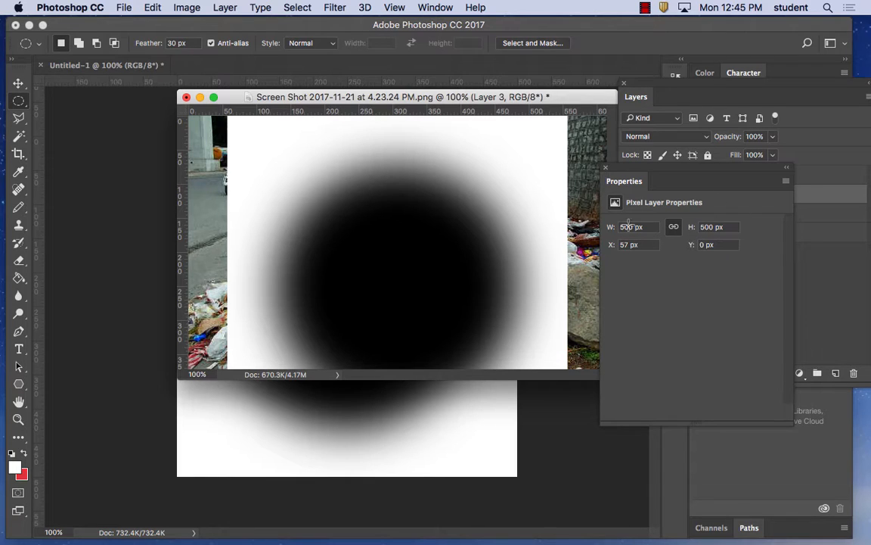
{"action": "left_click", "coordinate": [605, 167]}
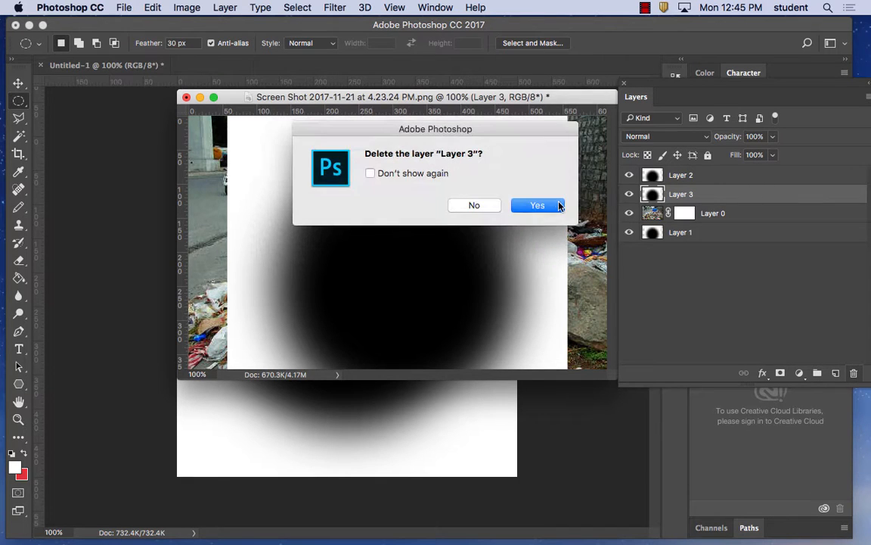
Step: Delete the pasted circle layers Layer 3, Layer 2 and Layer 1
{"action": "left_click", "coordinate": [535, 204]}
{"action": "left_click", "coordinate": [666, 175]}
{"action": "left_click", "coordinate": [853, 376]}
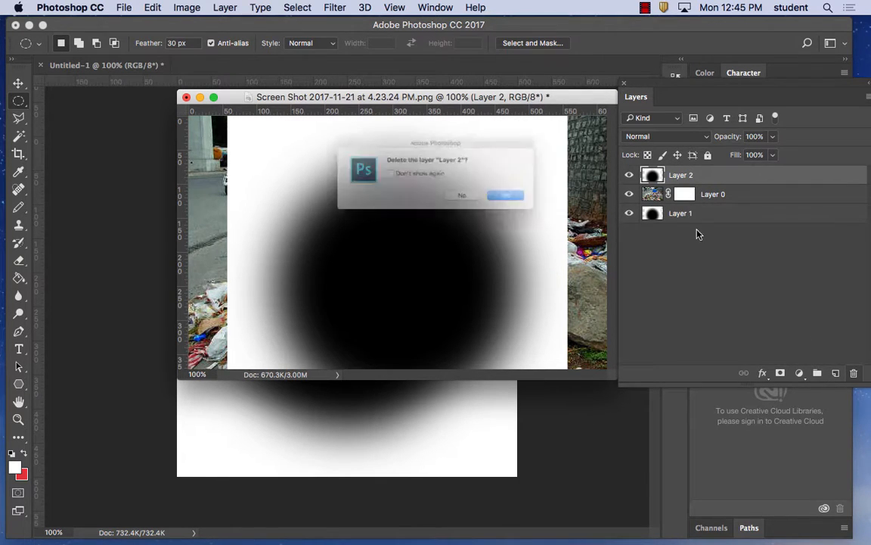
{"action": "left_click", "coordinate": [548, 201]}
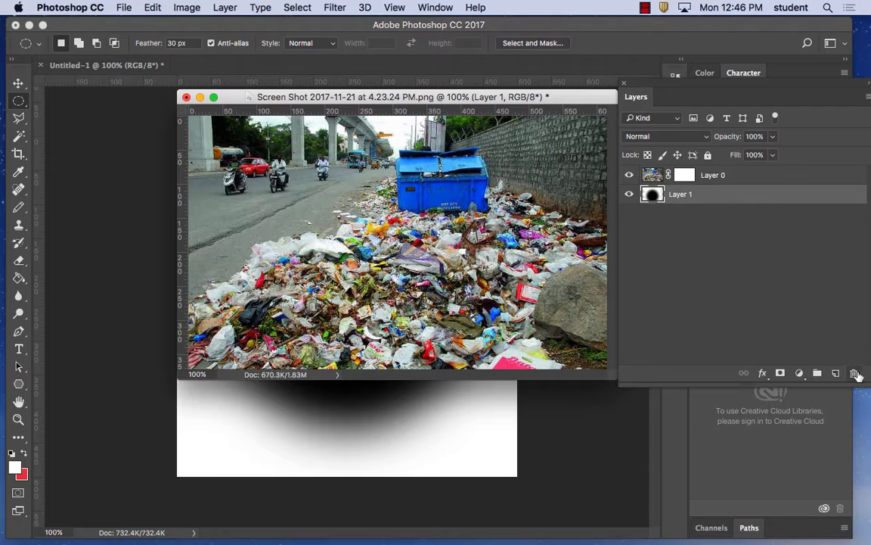
{"action": "left_click", "coordinate": [853, 373]}
{"action": "left_click", "coordinate": [535, 203]}
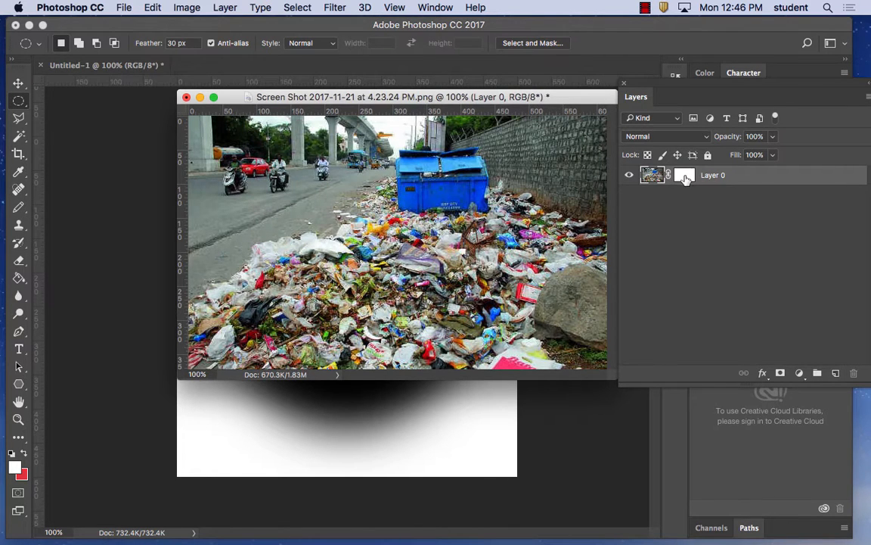
Step: On Layer 0's mask, draw a circular selection about 240 px wide near the photo's centre and fill it with black
{"action": "left_click", "coordinate": [683, 174]}
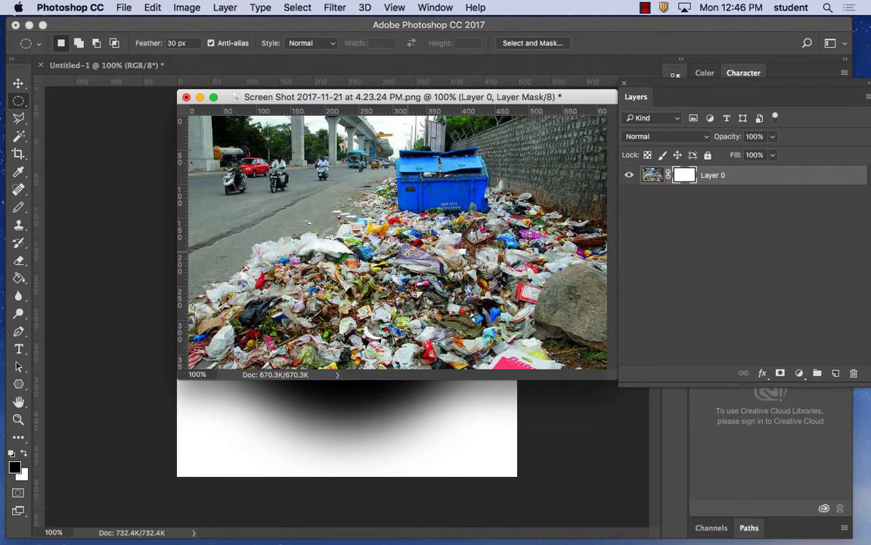
{"action": "left_click_drag", "start_coordinate": [373, 187], "coordinate": [497, 325]}
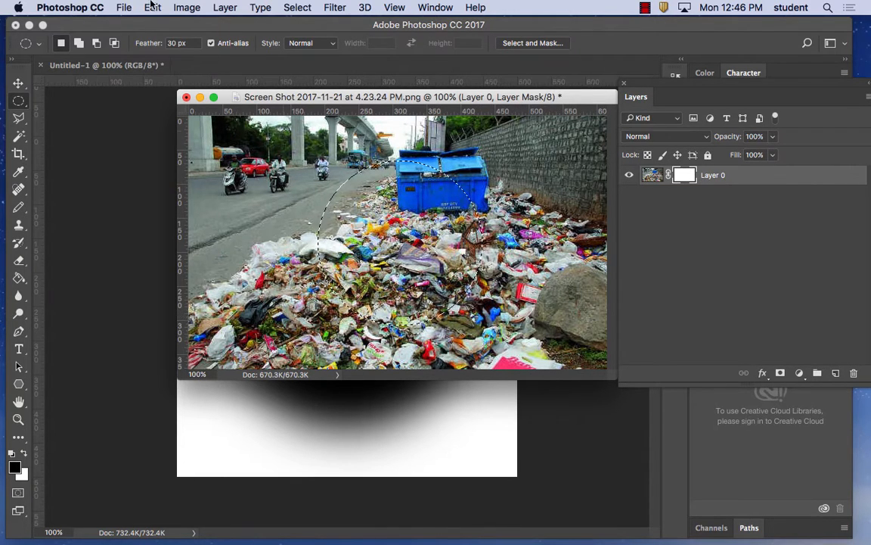
{"action": "left_click", "coordinate": [151, 7]}
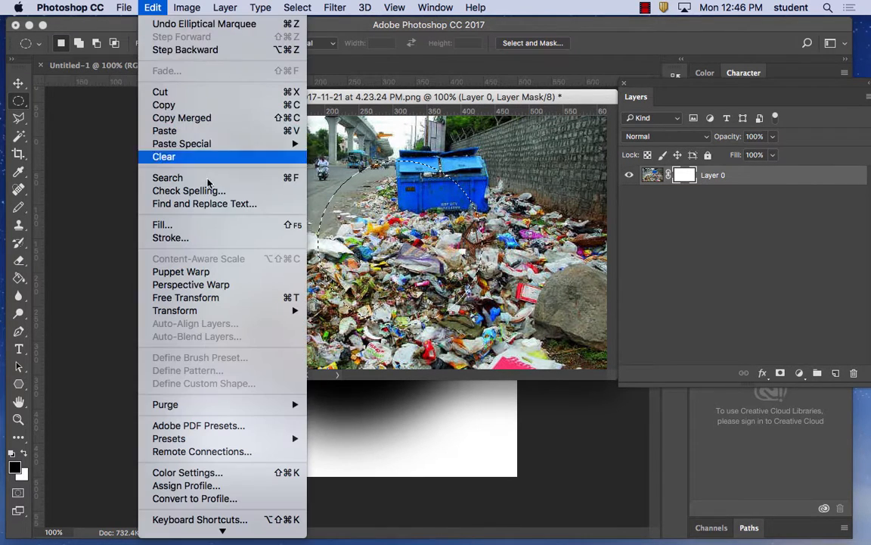
{"action": "left_click", "coordinate": [249, 226]}
{"action": "left_click", "coordinate": [527, 177]}
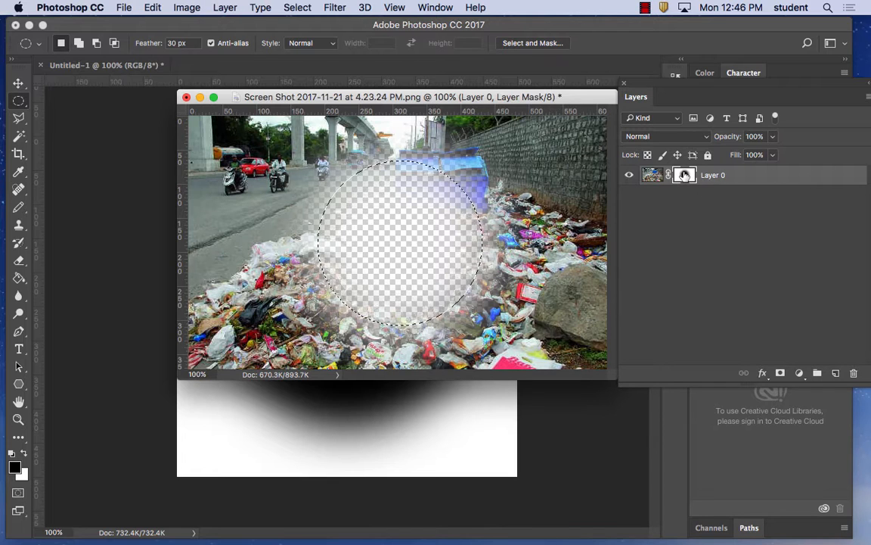
Step: Deselect the circle and invert Layer 0's mask
{"action": "key", "text": "super+d"}
{"action": "left_click", "coordinate": [225, 8]}
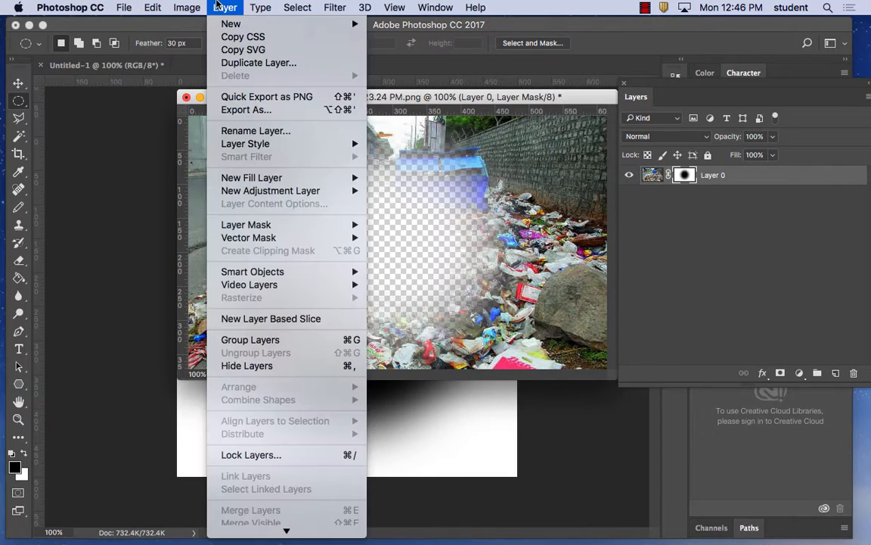
{"action": "mouse_move", "coordinate": [187, 8]}
{"action": "mouse_move", "coordinate": [202, 45]}
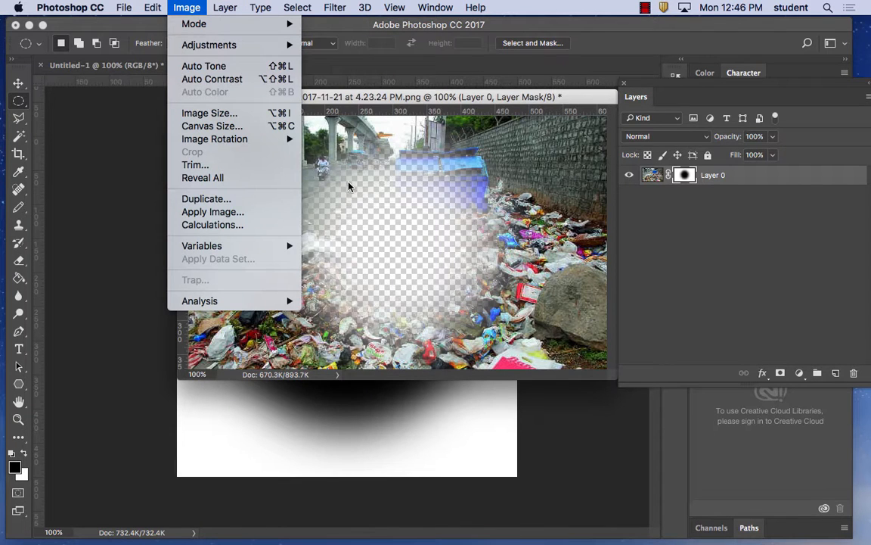
{"action": "mouse_move", "coordinate": [297, 8]}
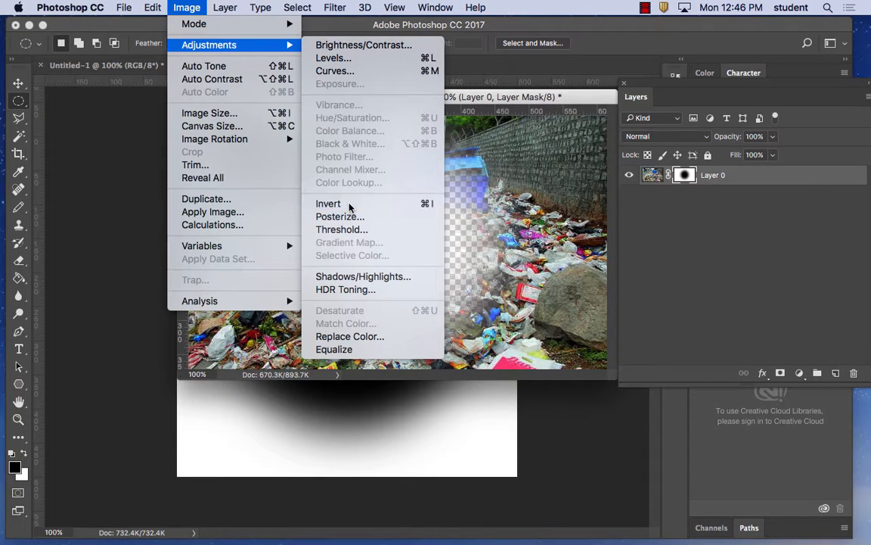
{"action": "left_click", "coordinate": [328, 203]}
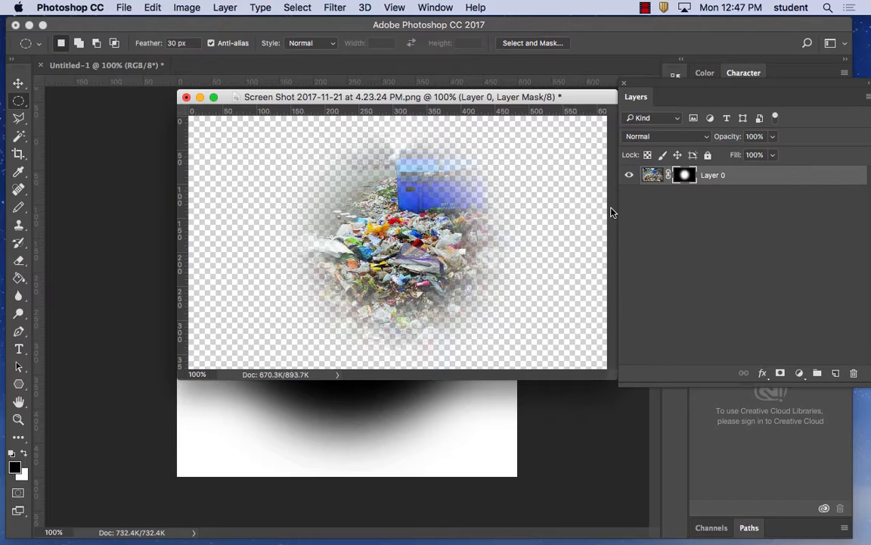
{"action": "key", "text": "super+plus"}
{"action": "key", "text": "super+plus"}
{"action": "key", "text": "super+minus"}
{"action": "key", "text": "super+minus"}
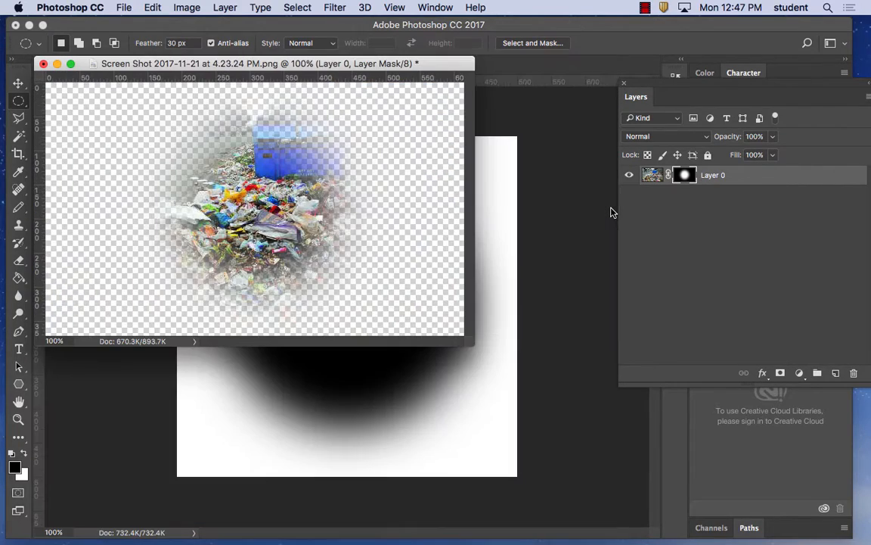
Step: Save the Untitled-1 circle document to the Desktop as mask.png in PNG format, with smallest compression and no interlacing
{"action": "left_click", "coordinate": [544, 165]}
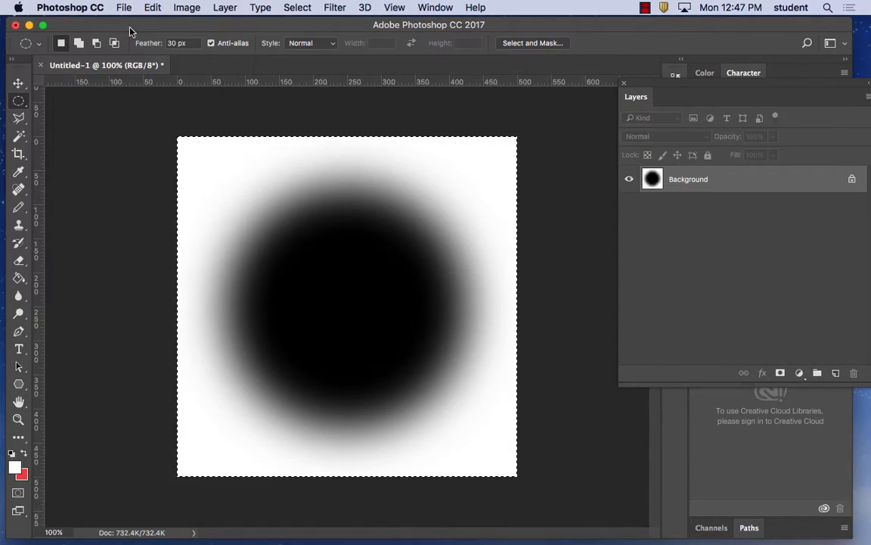
{"action": "left_click", "coordinate": [125, 8]}
{"action": "left_click", "coordinate": [139, 148]}
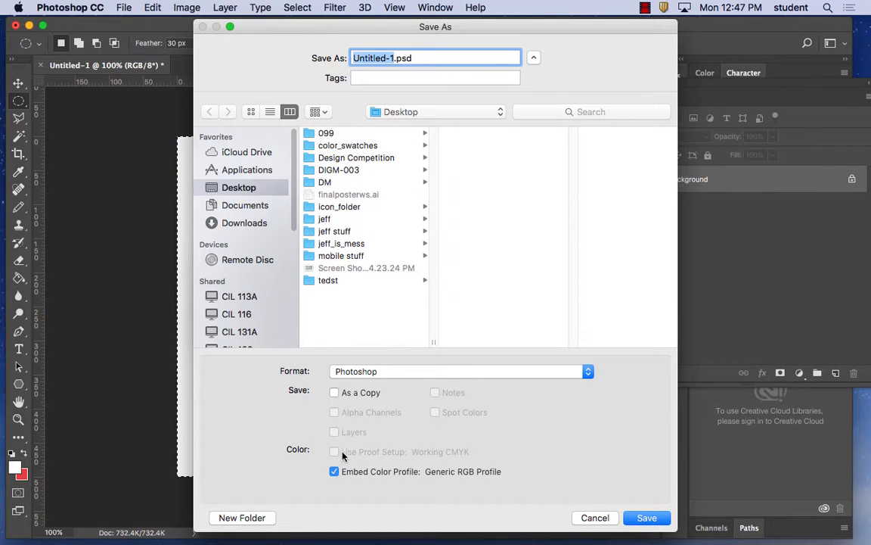
{"action": "left_click", "coordinate": [391, 370]}
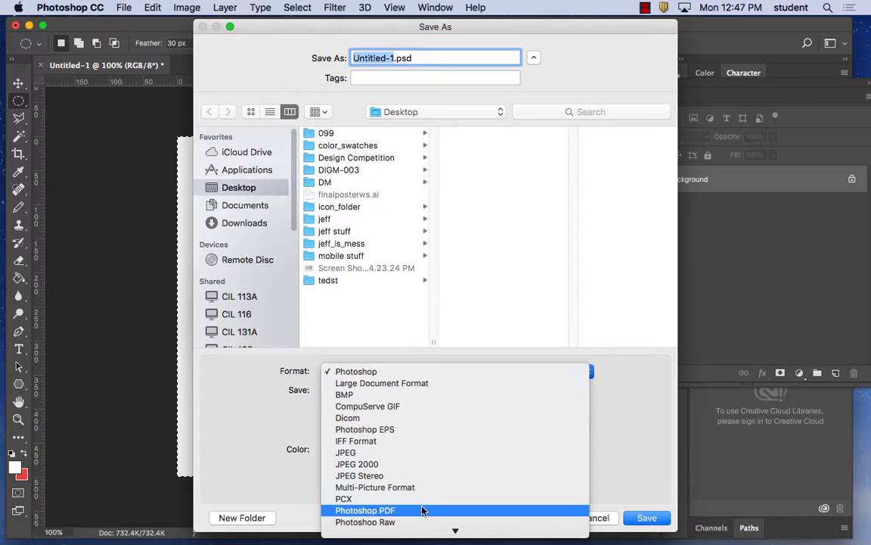
{"action": "left_click", "coordinate": [395, 460]}
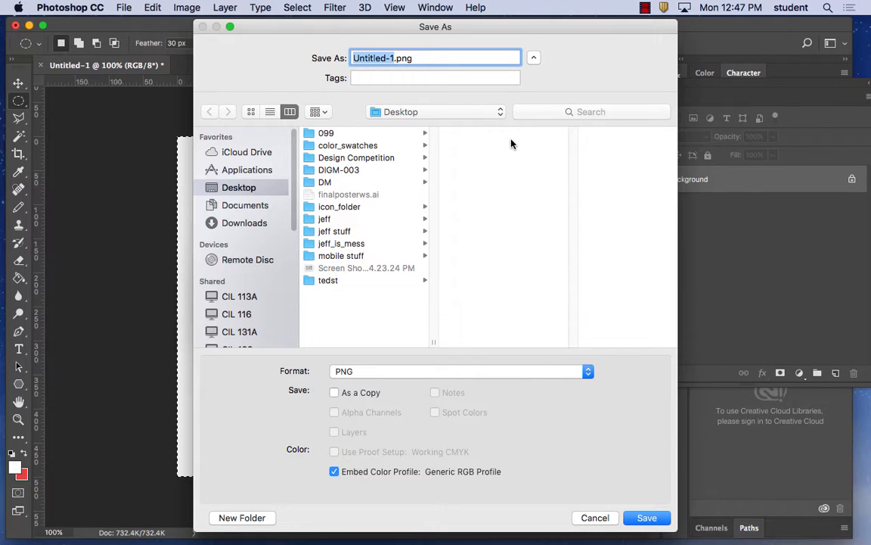
{"action": "type", "text": "mask"}
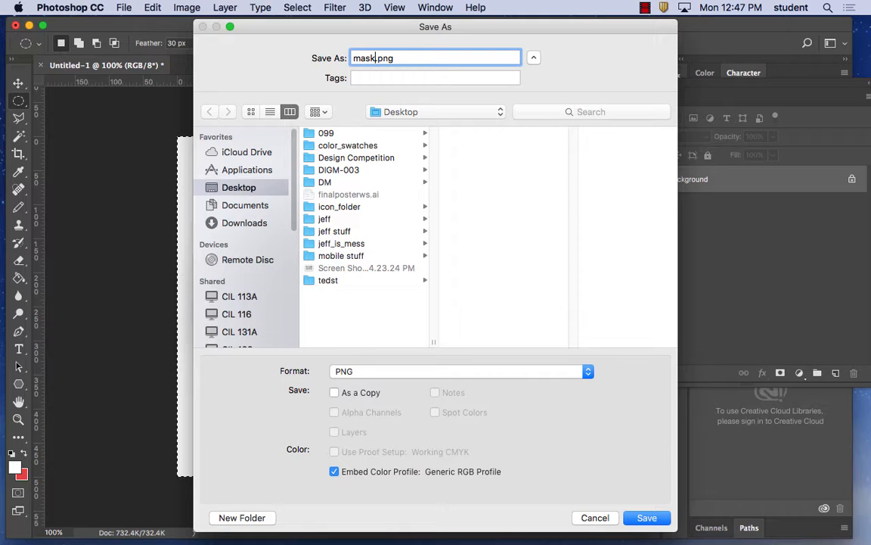
{"action": "left_click", "coordinate": [647, 518]}
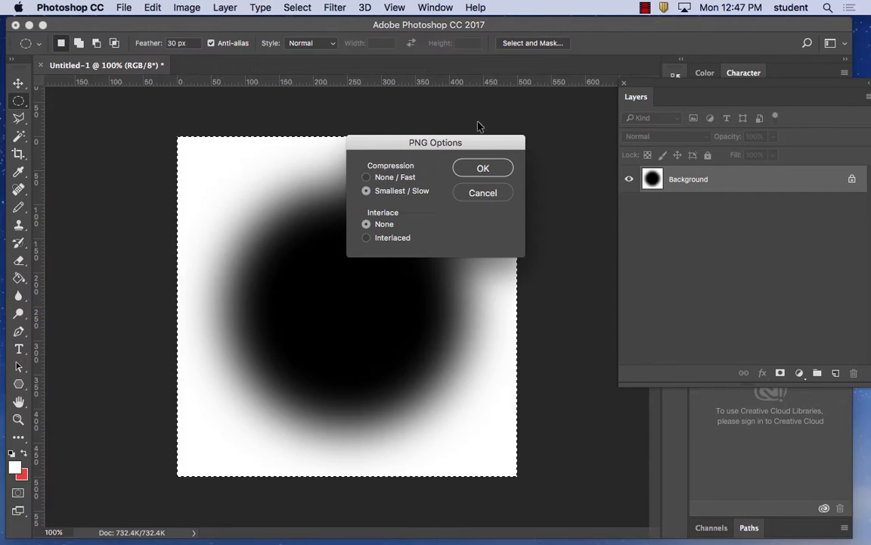
{"action": "left_click", "coordinate": [483, 168]}
{"action": "left_click", "coordinate": [18, 83]}
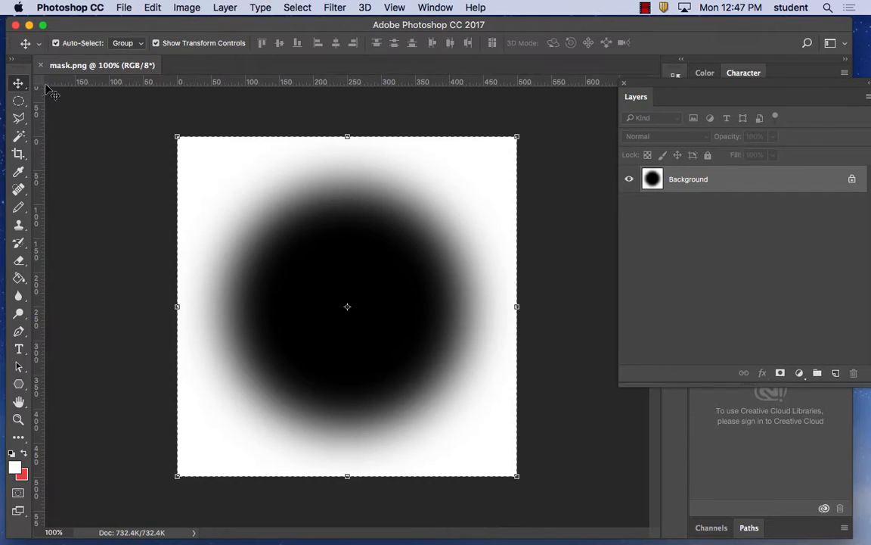
Step: Switch to Adobe Illustrator CC 2017
{"action": "mouse_move", "coordinate": [257, 541]}
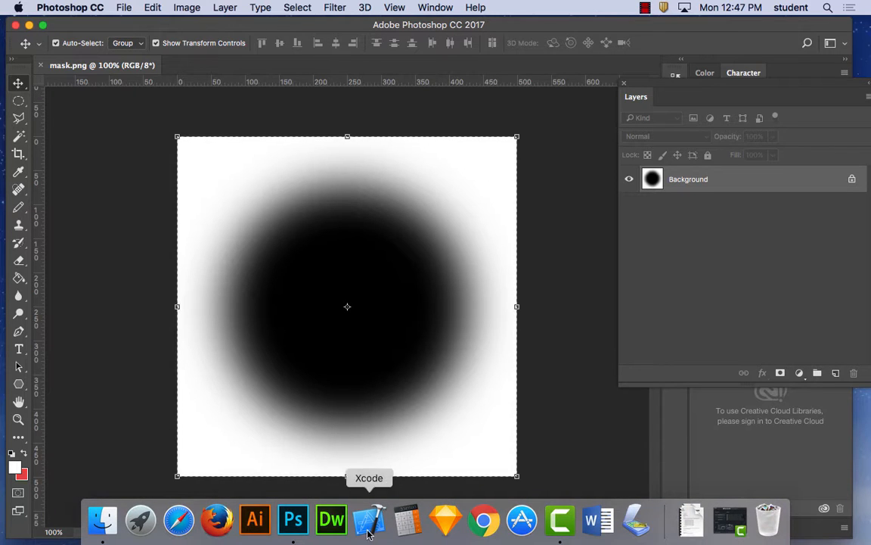
{"action": "left_click", "coordinate": [257, 519]}
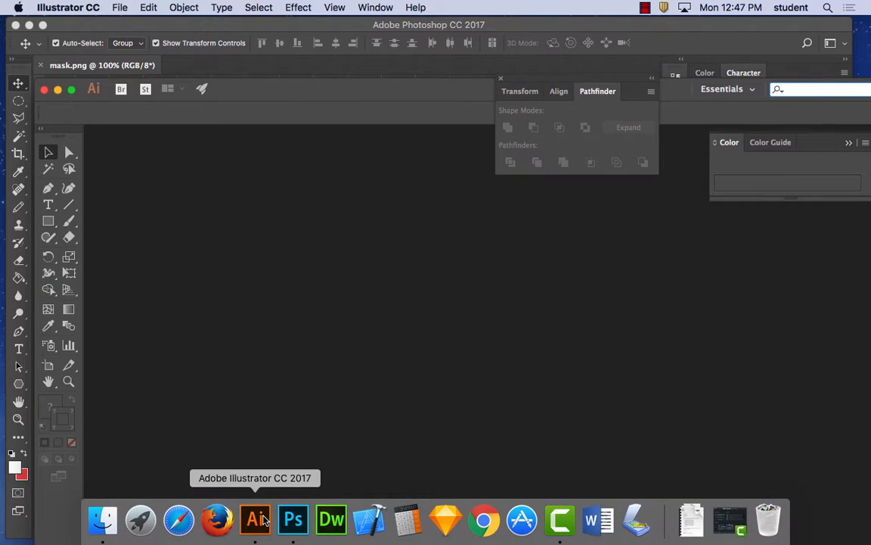
{"action": "left_click", "coordinate": [120, 7]}
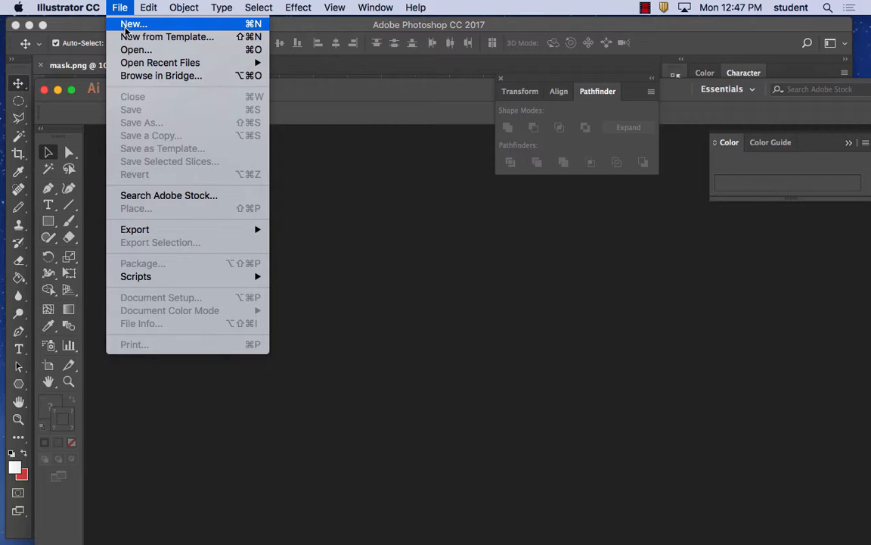
{"action": "left_click", "coordinate": [128, 24]}
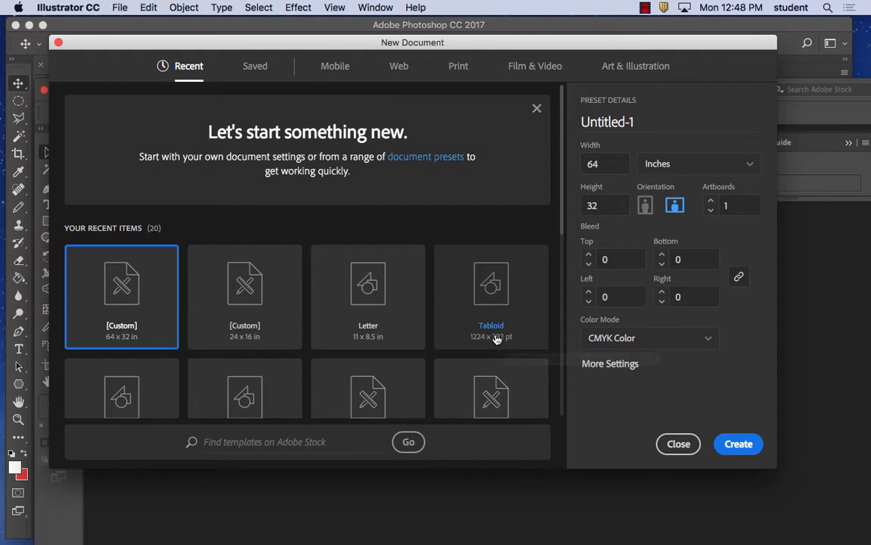
{"action": "left_click", "coordinate": [738, 445]}
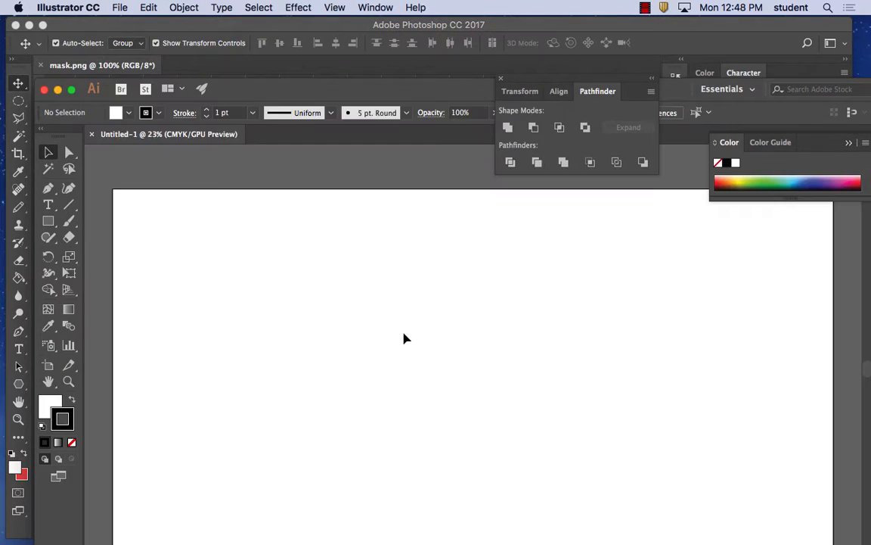
{"action": "key", "text": "super+minus"}
{"action": "key", "text": "super+minus"}
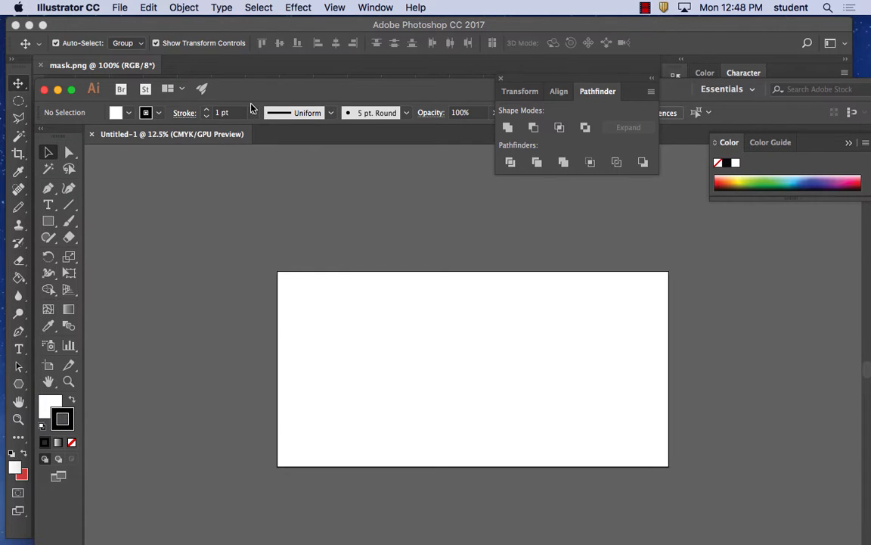
{"action": "left_click", "coordinate": [92, 134]}
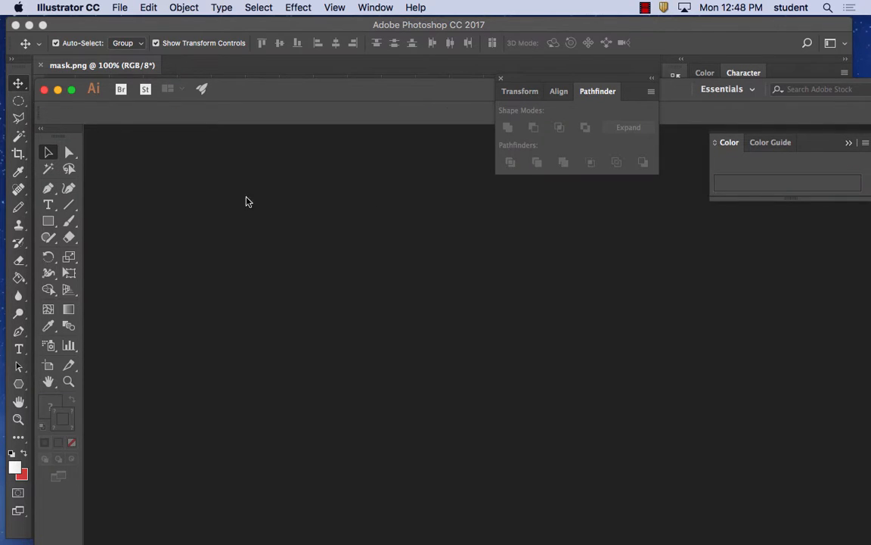
Step: Create a new portrait document from the Letter print preset, 612 x 792 pt
{"action": "left_click", "coordinate": [121, 7]}
{"action": "left_click", "coordinate": [132, 25]}
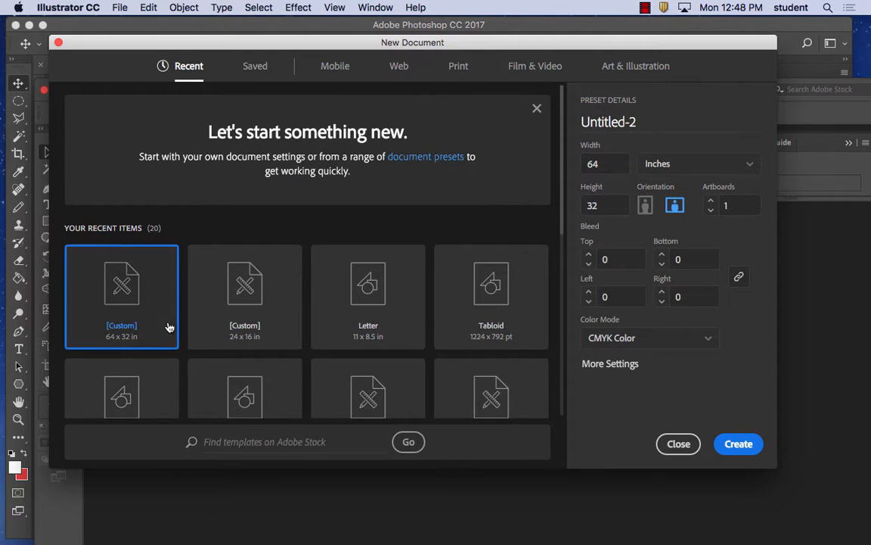
{"action": "left_click", "coordinate": [458, 67]}
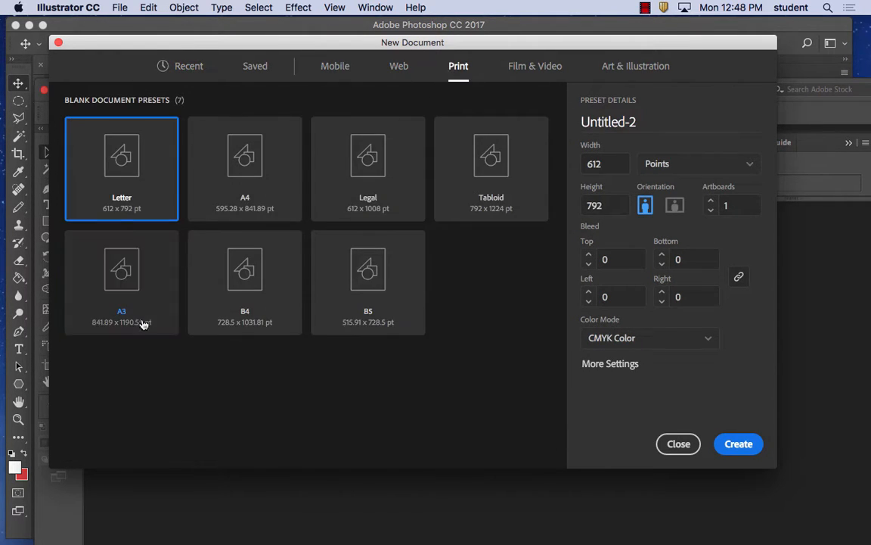
{"action": "double_click", "coordinate": [116, 161]}
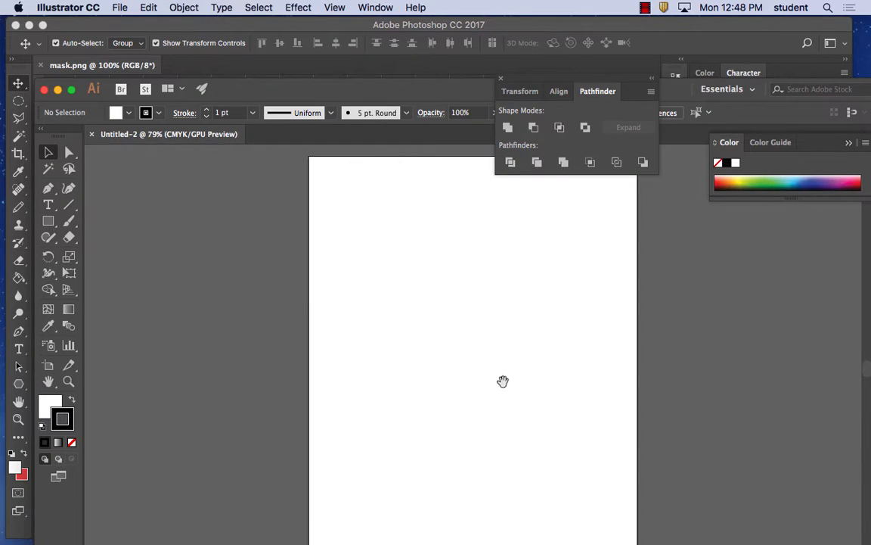
Step: Draw a square about 191 pt wide in the upper half of the page and fill it with red BF2B2B
{"action": "left_click_drag", "start_coordinate": [502, 379], "coordinate": [307, 383]}
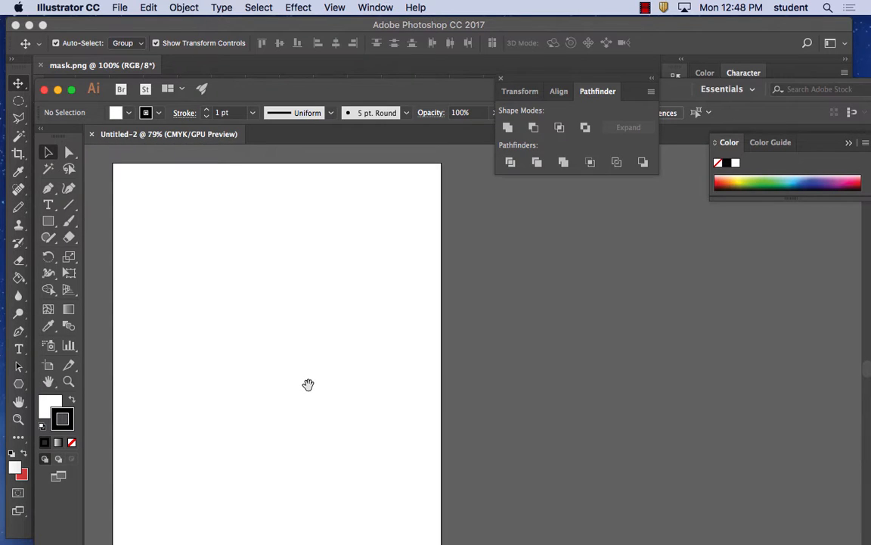
{"action": "left_click", "coordinate": [47, 221]}
{"action": "mouse_move", "coordinate": [210, 242]}
{"action": "left_mouse_down"}
{"action": "mouse_move", "coordinate": [284, 344]}
{"action": "mouse_move", "coordinate": [313, 344]}
{"action": "left_mouse_up"}
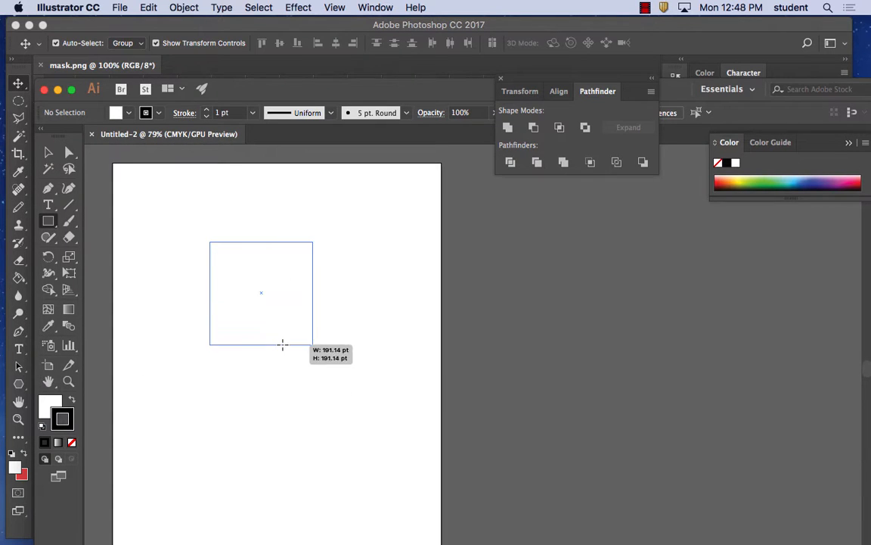
{"action": "double_click", "coordinate": [49, 402]}
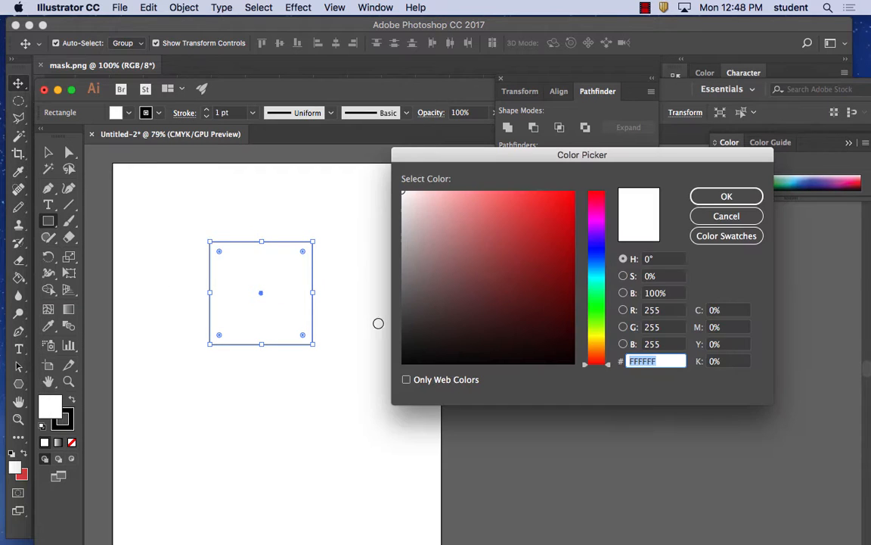
{"action": "left_click_drag", "start_coordinate": [478, 248], "coordinate": [530, 269]}
{"action": "left_click", "coordinate": [743, 196]}
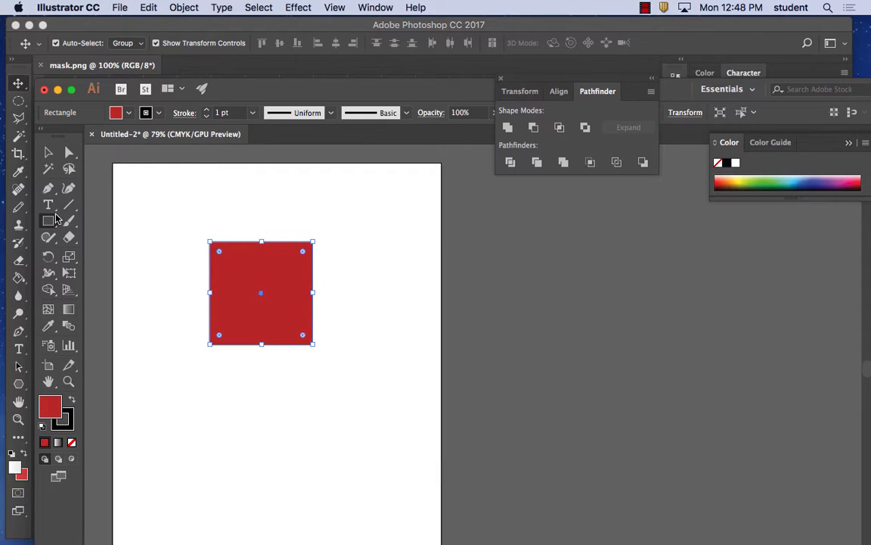
Step: Draw a circle overlapping the red square's lower-right corner and fill it with green
{"action": "left_click_drag", "start_coordinate": [49, 220], "coordinate": [91, 254]}
{"action": "left_click_drag", "start_coordinate": [277, 295], "coordinate": [361, 376]}
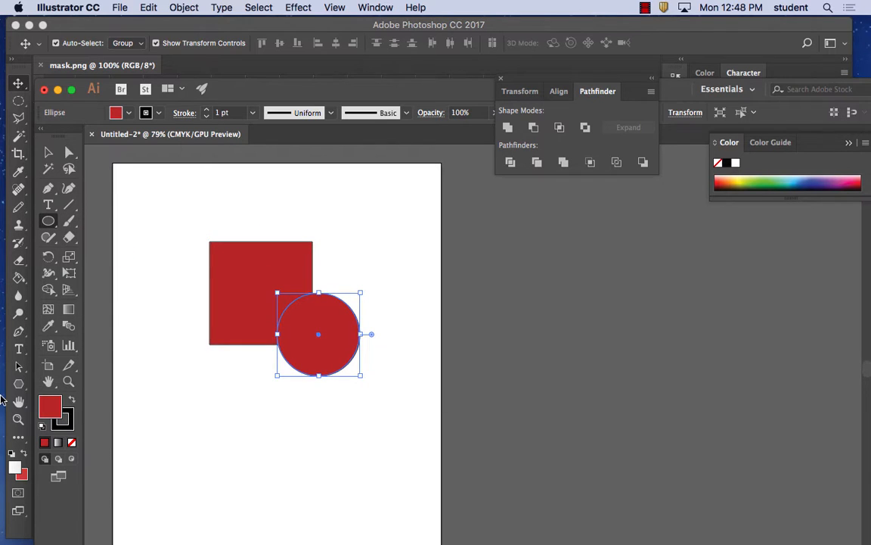
{"action": "double_click", "coordinate": [52, 408]}
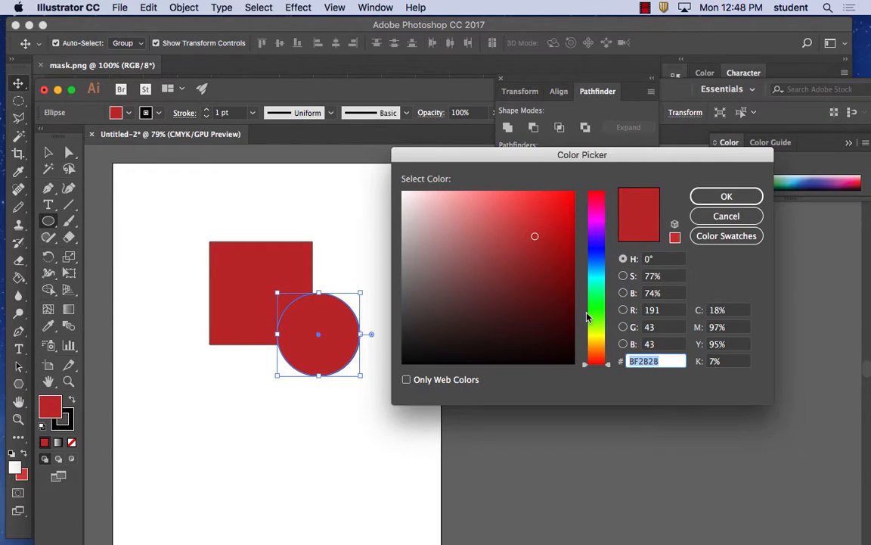
{"action": "left_click", "coordinate": [590, 311]}
{"action": "left_click", "coordinate": [563, 220]}
{"action": "left_click", "coordinate": [726, 196]}
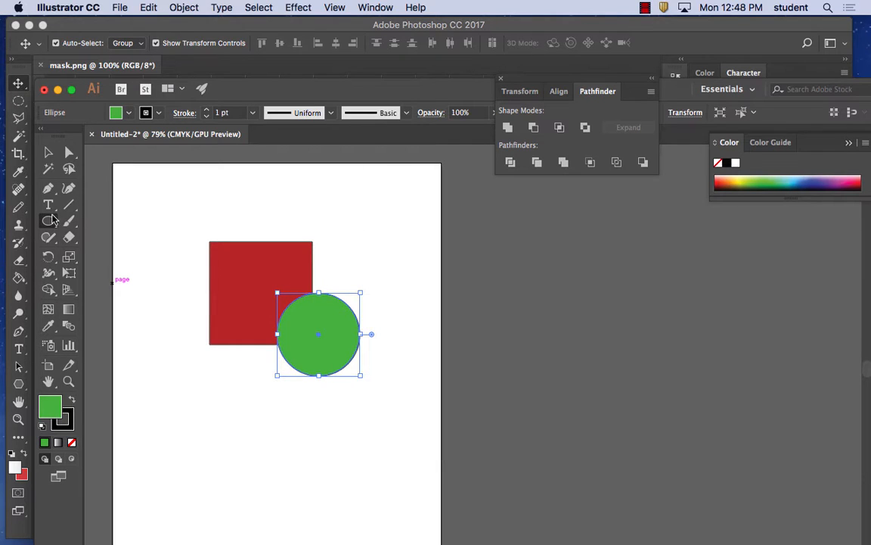
{"action": "left_click_drag", "start_coordinate": [48, 224], "coordinate": [103, 270]}
{"action": "left_click_drag", "start_coordinate": [279, 221], "coordinate": [307, 234]}
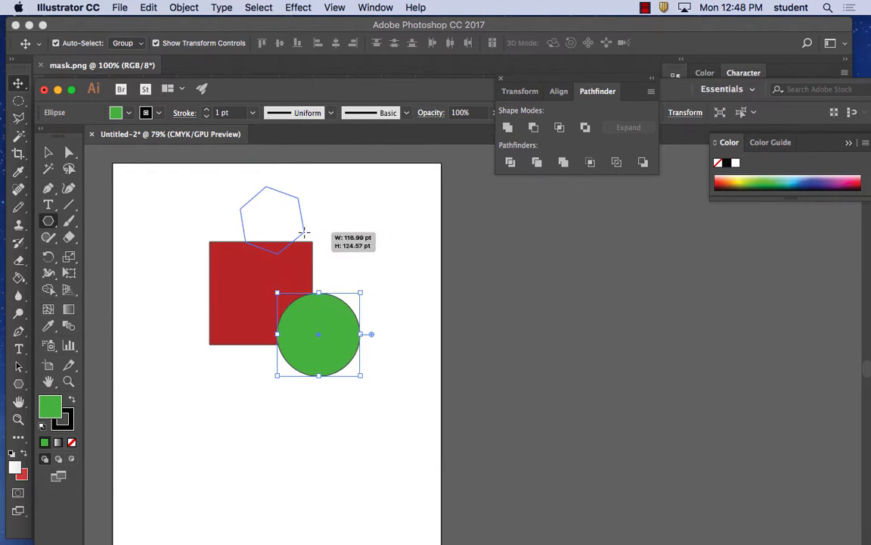
{"action": "left_click", "coordinate": [159, 7]}
{"action": "left_click", "coordinate": [158, 24]}
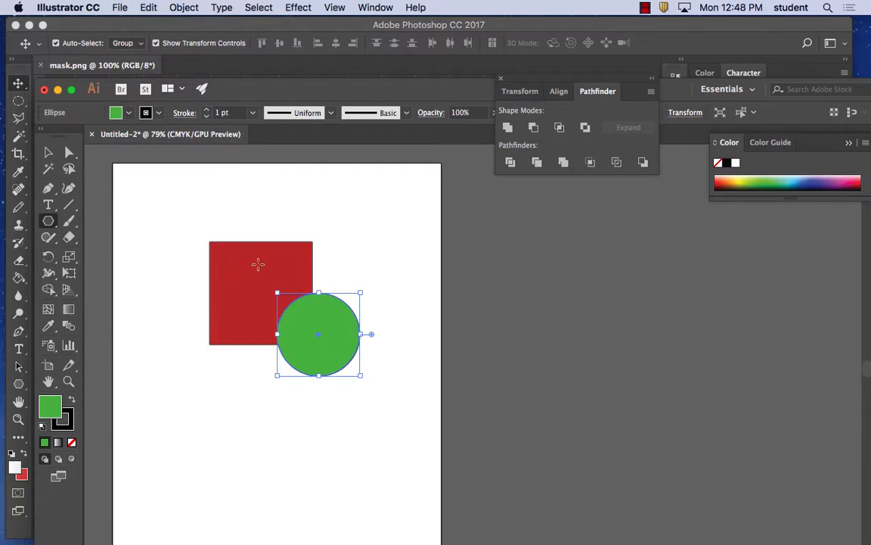
Step: Add a three-sided polygon with a 63.2658 pt radius over the red square and fill it with yellow
{"action": "left_click", "coordinate": [253, 272]}
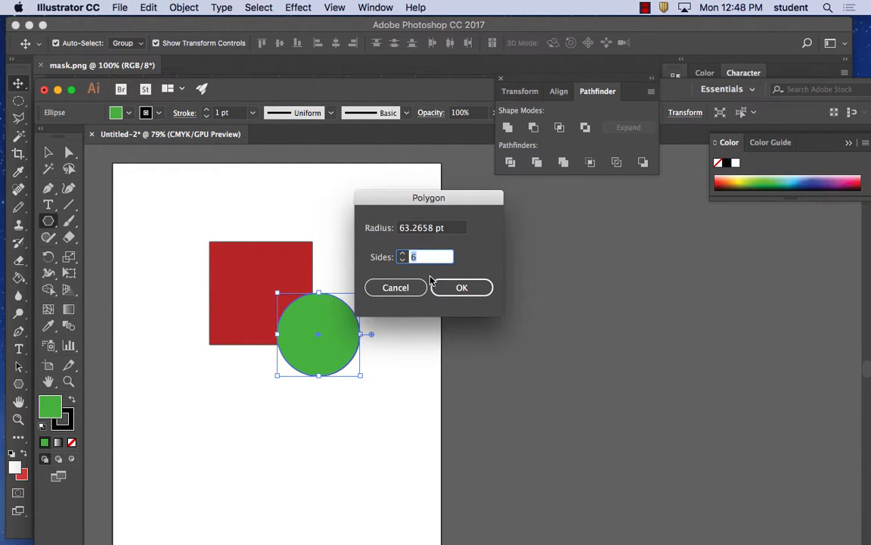
{"action": "type", "text": "3"}
{"action": "left_click", "coordinate": [456, 287]}
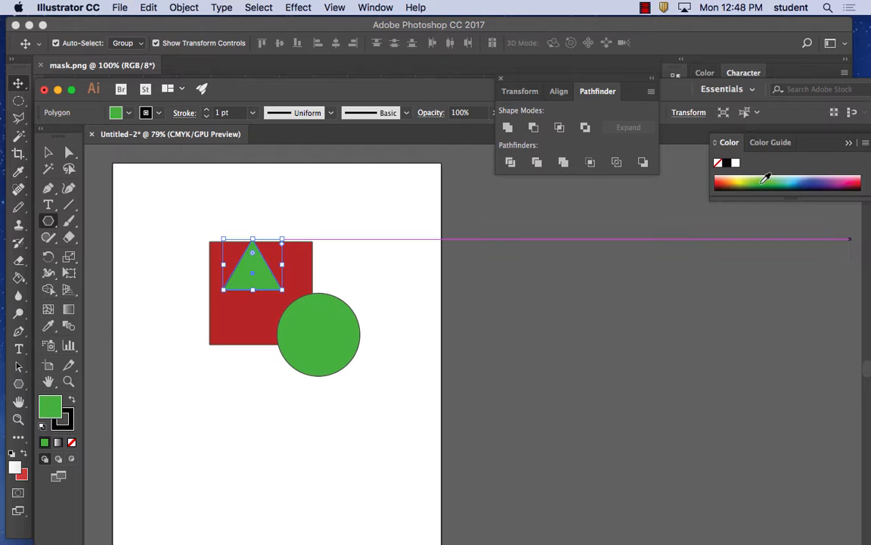
{"action": "left_click", "coordinate": [740, 179]}
Step: Enlarge the yellow triangle proportionally and position it so that it overlaps both the square and the circle
{"action": "key", "text": "v"}
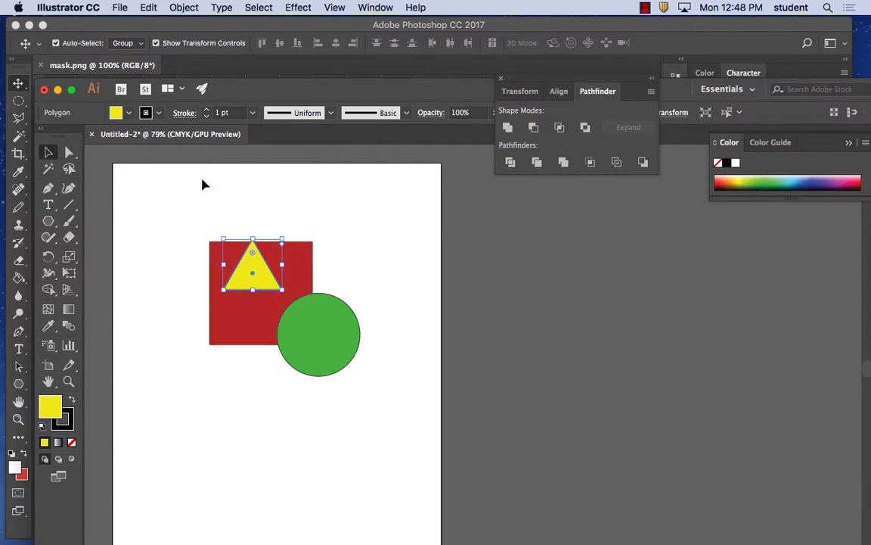
{"action": "mouse_move", "coordinate": [282, 240]}
{"action": "left_mouse_down"}
{"action": "mouse_move", "coordinate": [350, 201]}
{"action": "mouse_move", "coordinate": [297, 266]}
{"action": "mouse_move", "coordinate": [298, 255]}
{"action": "left_mouse_up"}
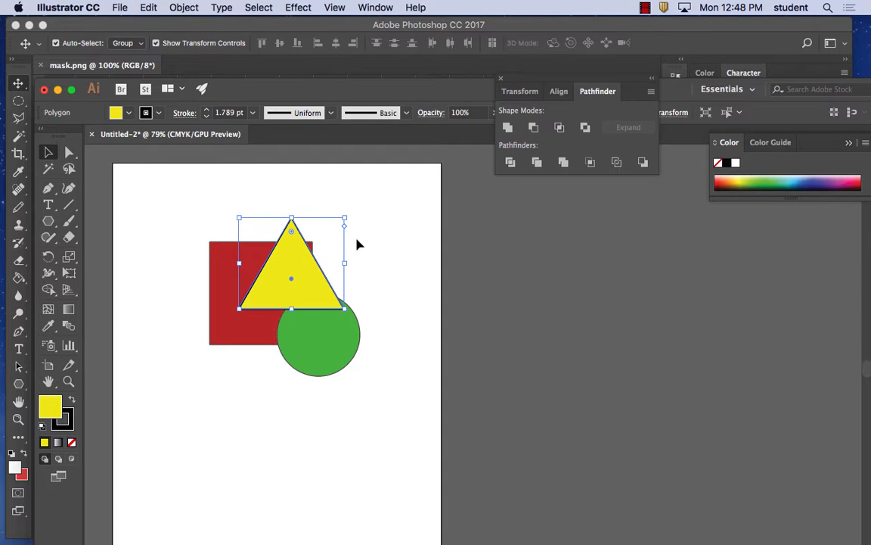
{"action": "left_click", "coordinate": [396, 243]}
{"action": "left_click_drag", "start_coordinate": [172, 195], "coordinate": [374, 411]}
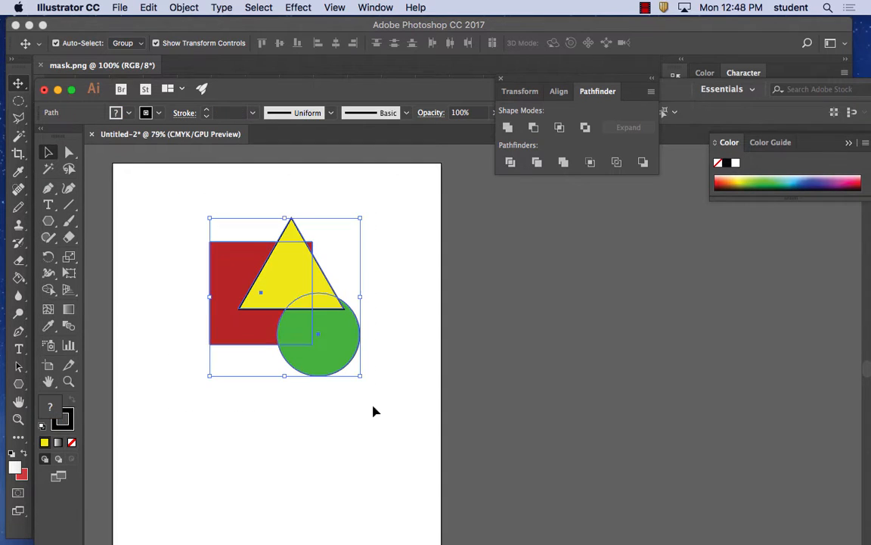
{"action": "left_click", "coordinate": [135, 352]}
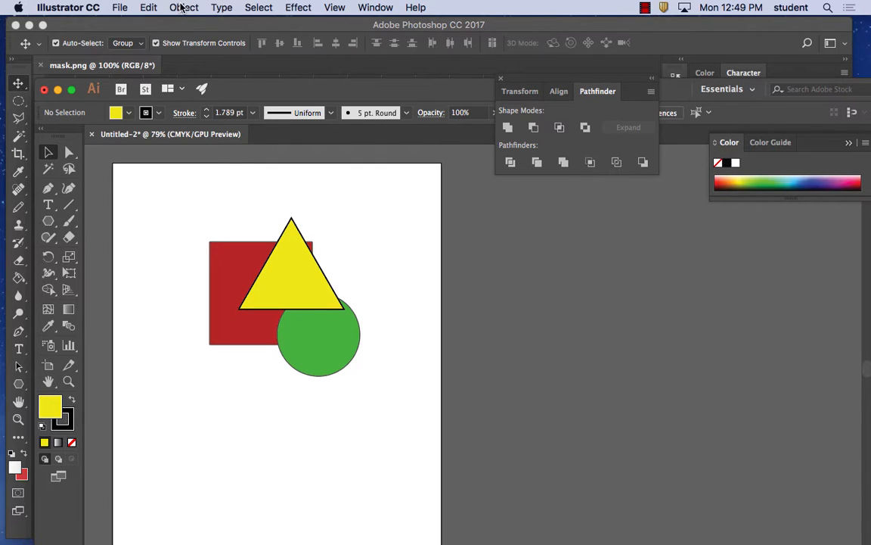
Step: Place mask.png from the Desktop as a linked image about 327 pt square over the shapes
{"action": "left_click", "coordinate": [123, 7]}
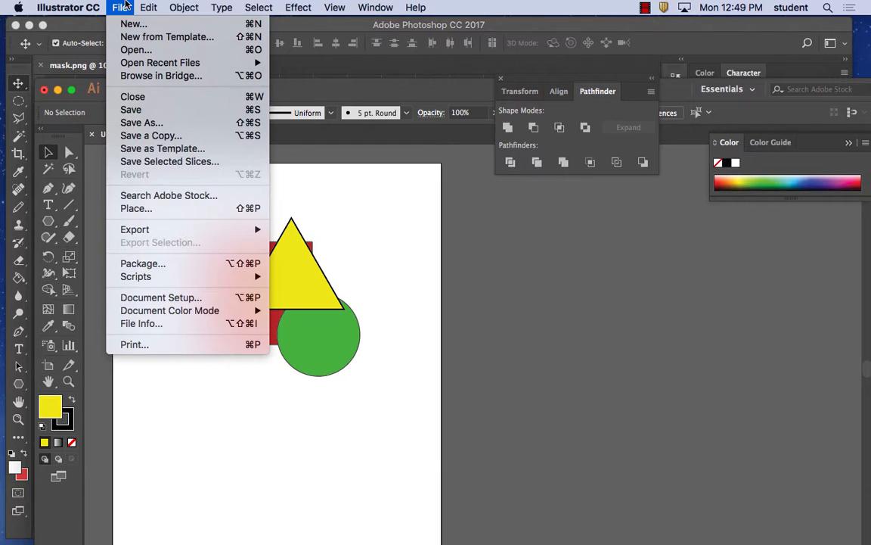
{"action": "left_click", "coordinate": [171, 208]}
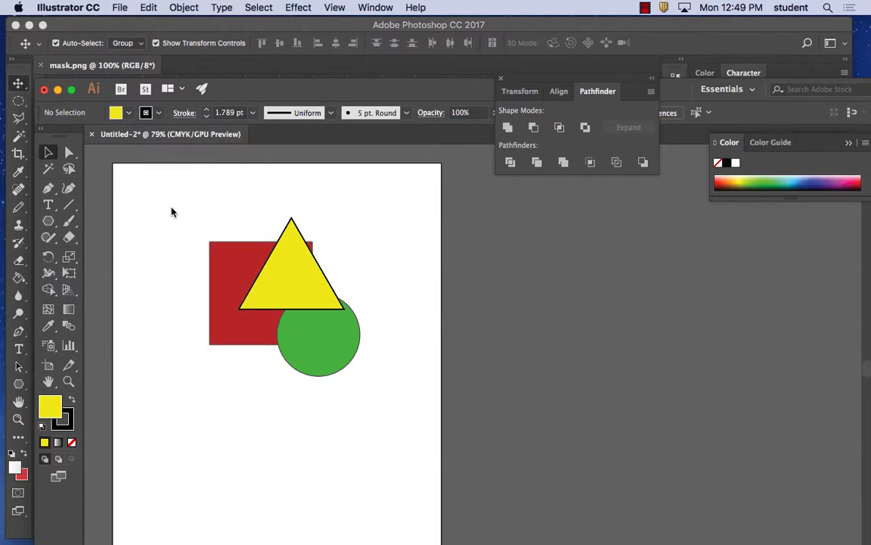
{"action": "left_click_drag", "start_coordinate": [674, 259], "coordinate": [671, 341]}
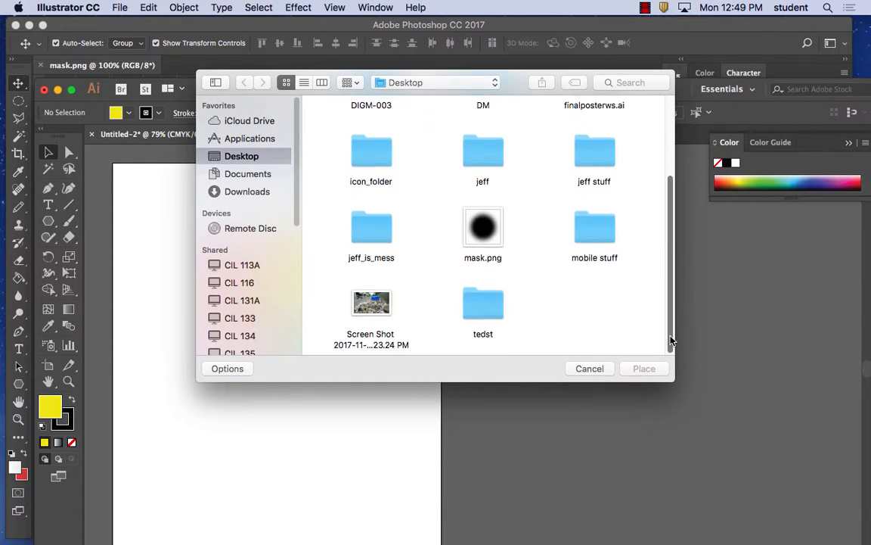
{"action": "left_click", "coordinate": [482, 227]}
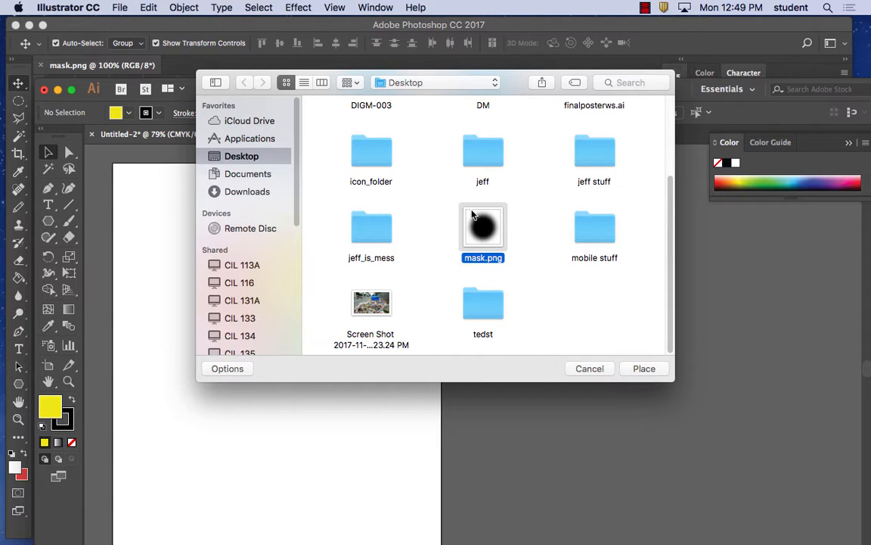
{"action": "left_click", "coordinate": [643, 369]}
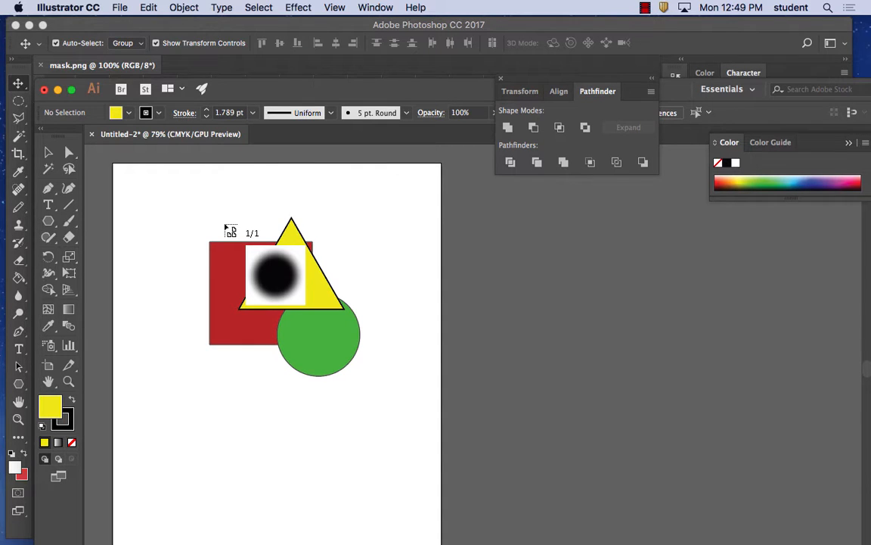
{"action": "left_click_drag", "start_coordinate": [223, 225], "coordinate": [400, 399]}
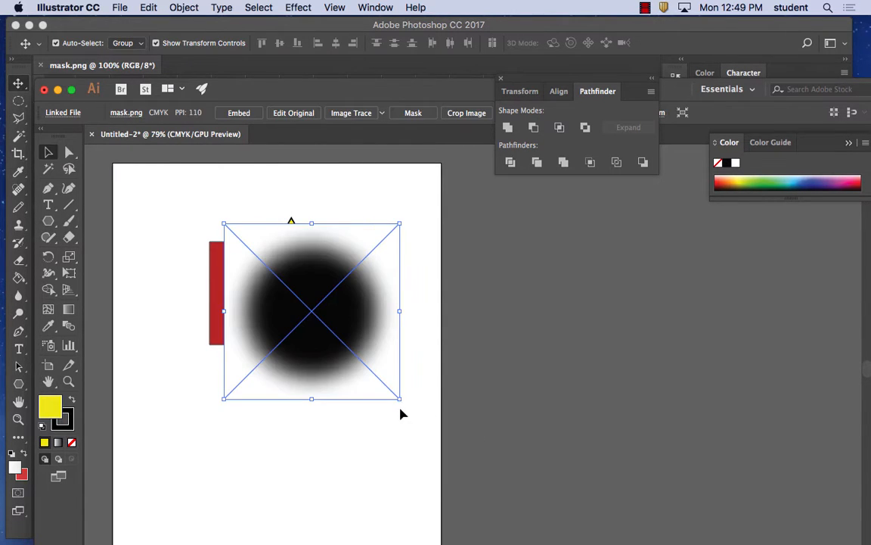
Step: Move the placed mask image so that it fully covers the square, circle and triangle
{"action": "left_click_drag", "start_coordinate": [355, 316], "coordinate": [329, 306]}
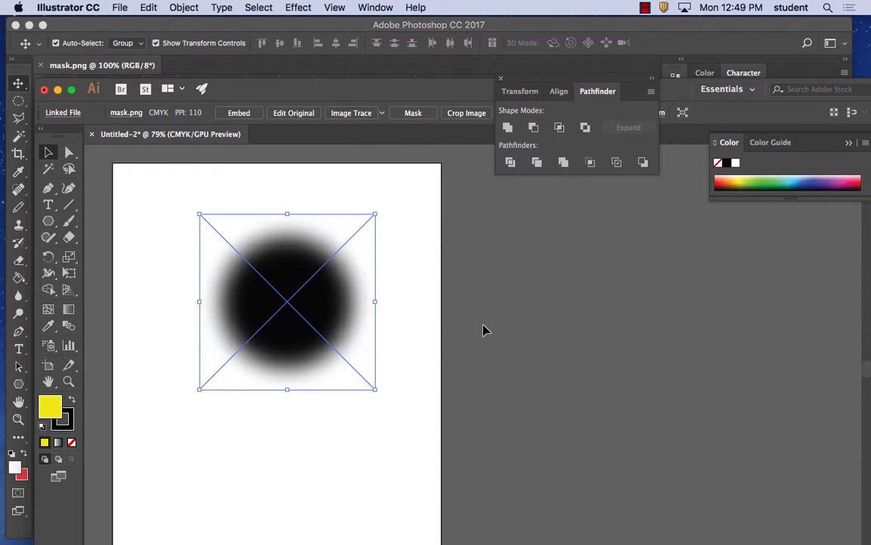
{"action": "left_click", "coordinate": [177, 190]}
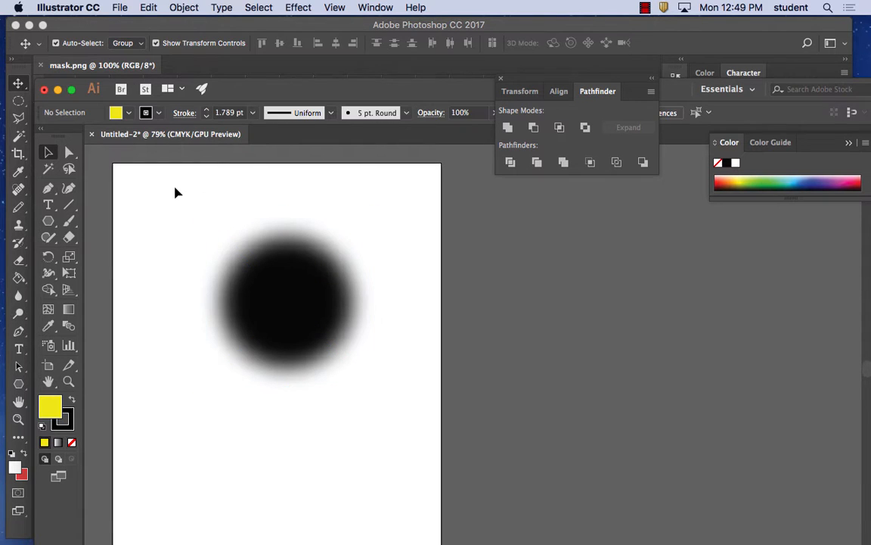
{"action": "left_click_drag", "start_coordinate": [171, 189], "coordinate": [434, 447]}
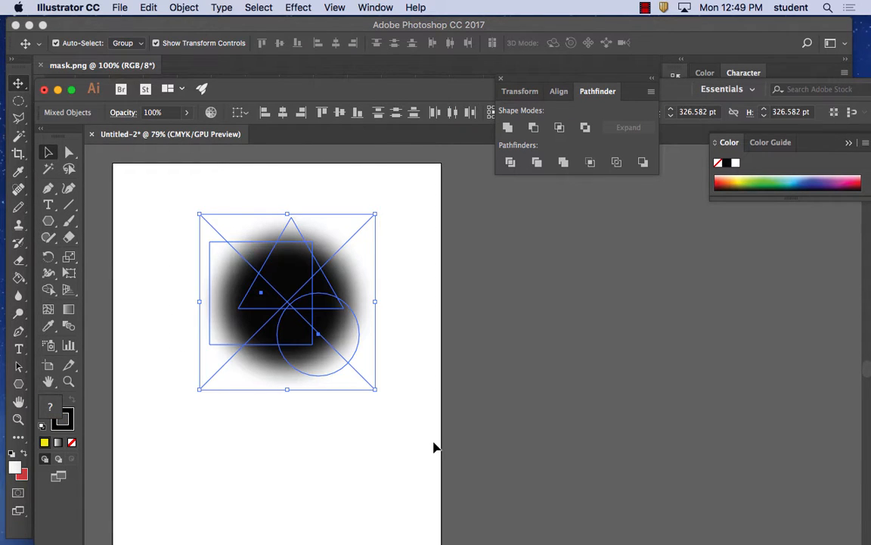
{"action": "left_click", "coordinate": [408, 276]}
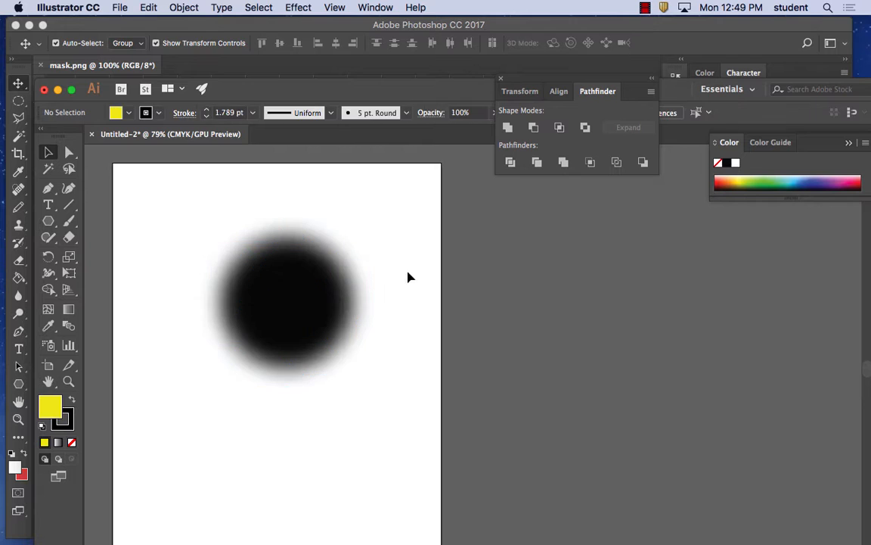
Step: Move the mask image off the shapes and select the square, triangle and circle together
{"action": "left_click_drag", "start_coordinate": [310, 281], "coordinate": [557, 294]}
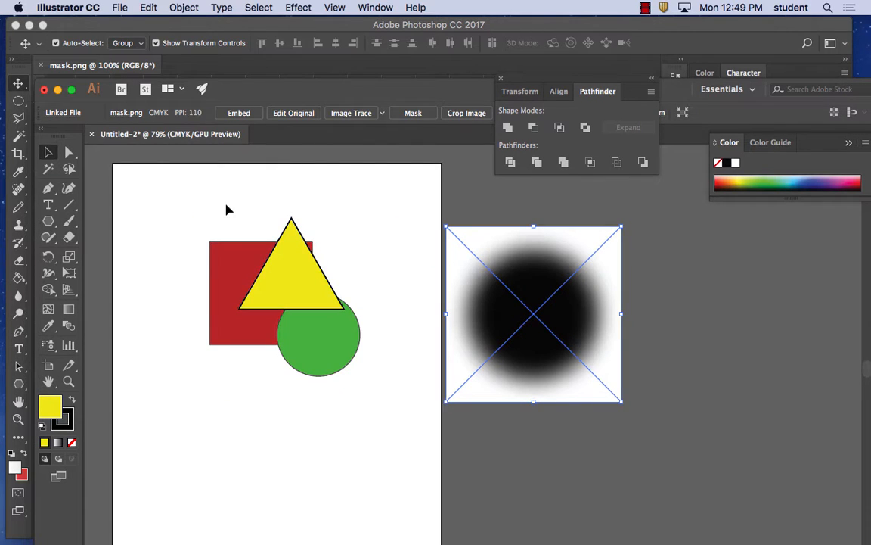
{"action": "left_click_drag", "start_coordinate": [223, 205], "coordinate": [390, 405]}
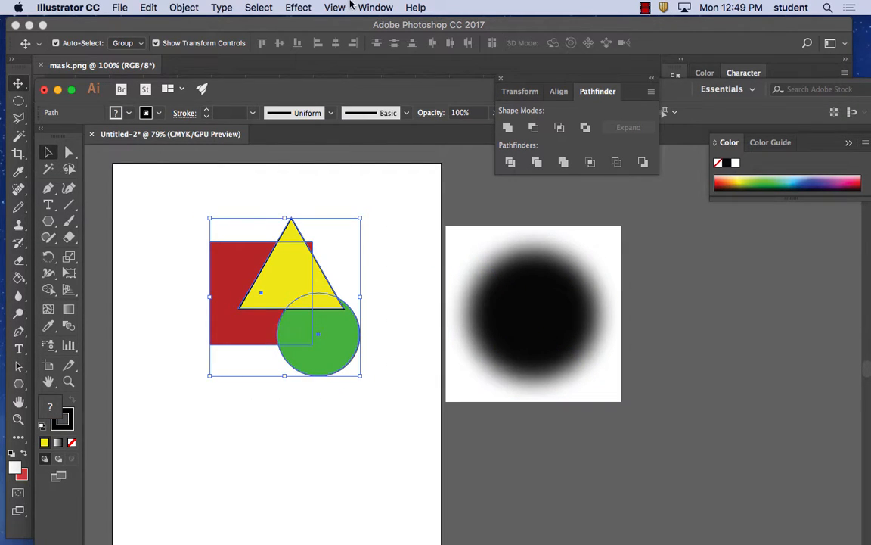
{"action": "left_click", "coordinate": [184, 6]}
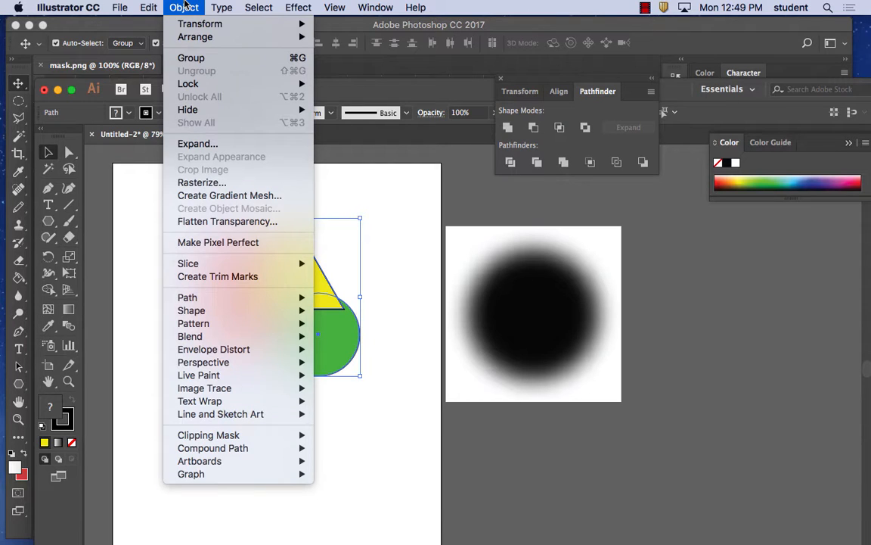
{"action": "mouse_move", "coordinate": [364, 5]}
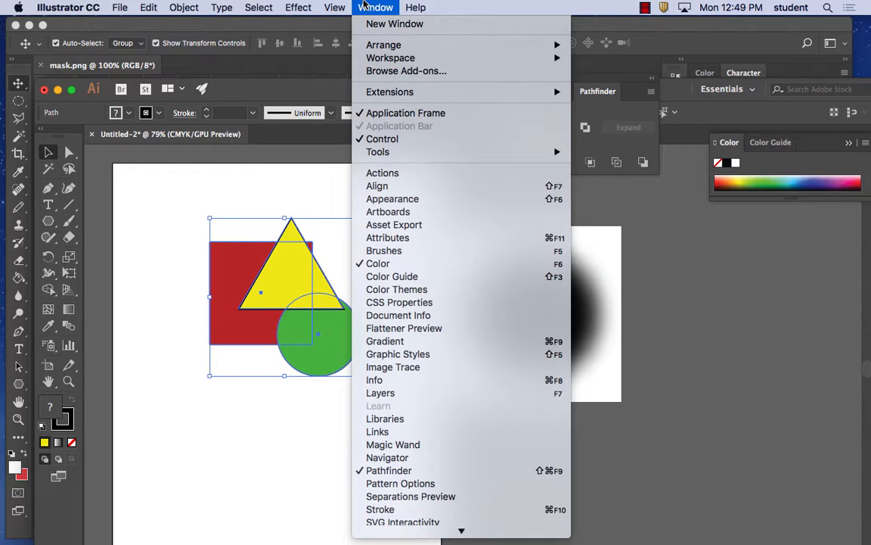
{"action": "mouse_move", "coordinate": [185, 7]}
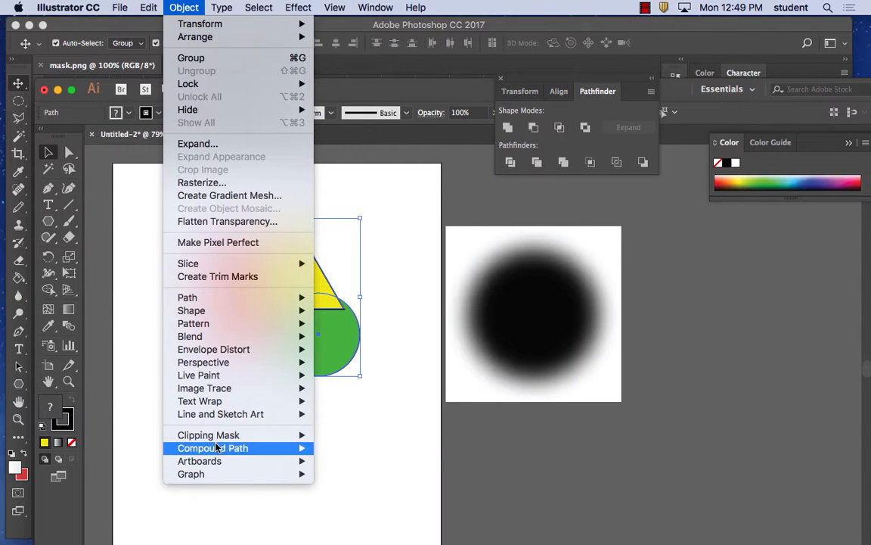
{"action": "mouse_move", "coordinate": [224, 438]}
{"action": "left_click", "coordinate": [545, 459]}
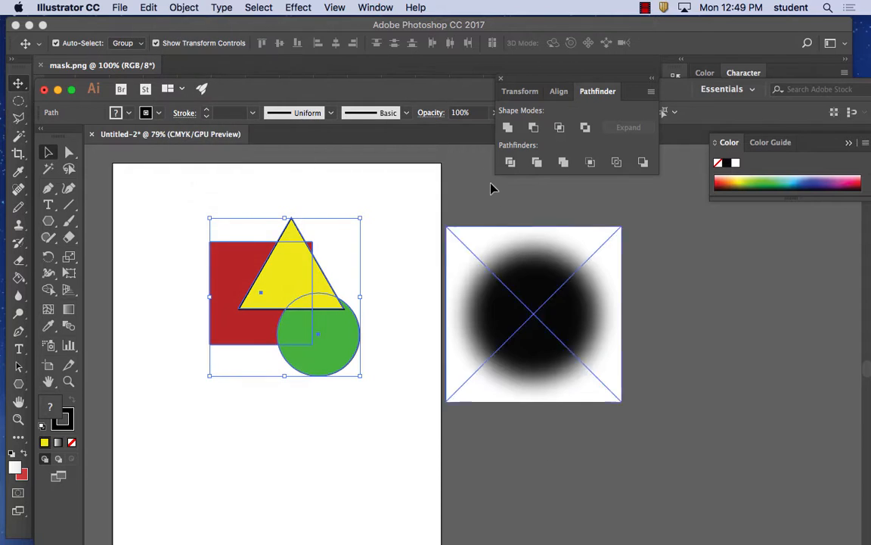
Step: Move the mask image back over the shapes and try to make a clipping mask from all the objects
{"action": "left_click", "coordinate": [533, 287]}
{"action": "left_click_drag", "start_coordinate": [532, 287], "coordinate": [282, 275]}
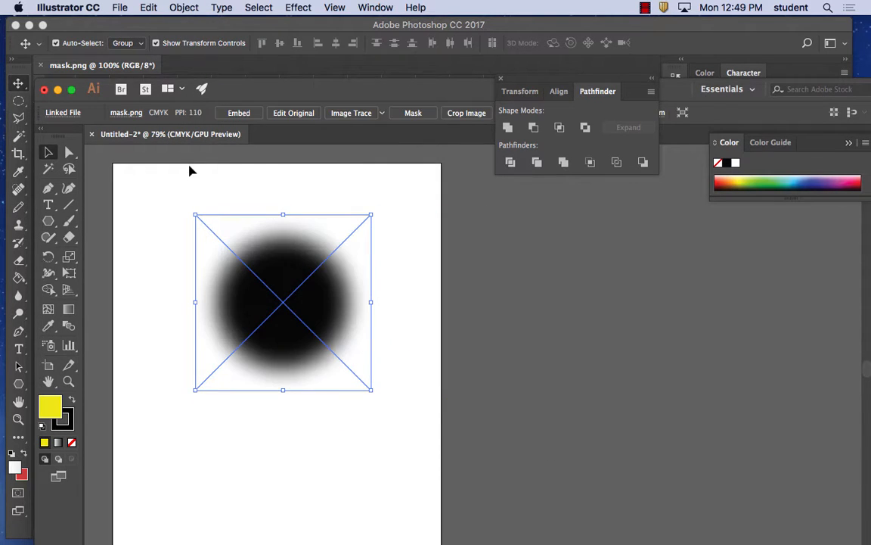
{"action": "key", "text": "super+a"}
{"action": "left_click", "coordinate": [182, 7]}
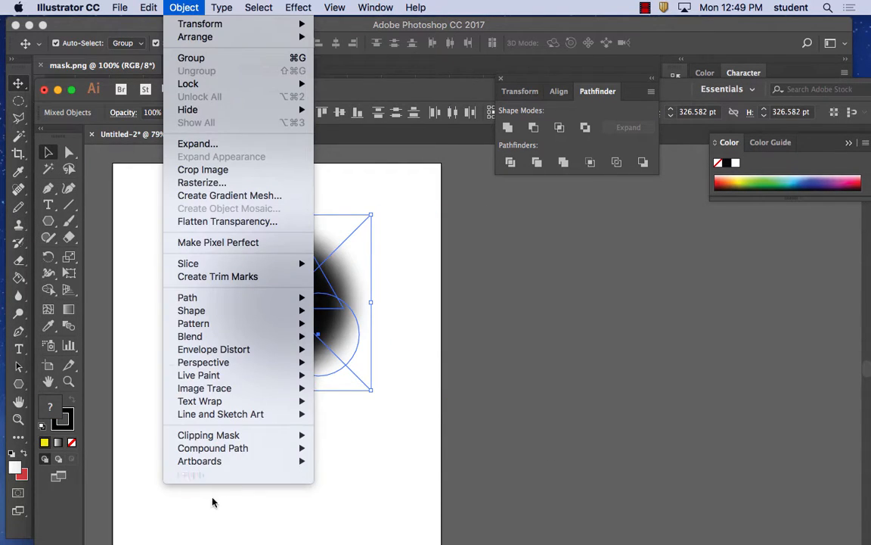
{"action": "mouse_move", "coordinate": [223, 441]}
{"action": "left_click", "coordinate": [364, 437]}
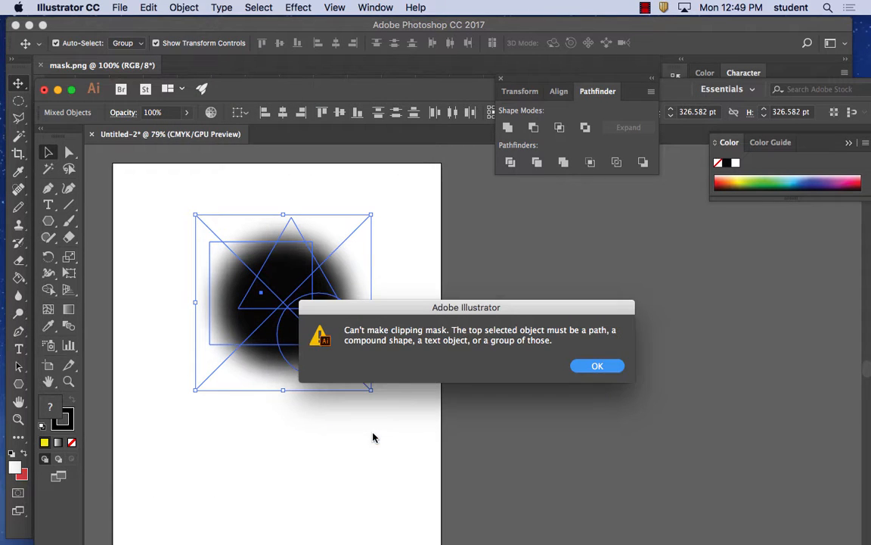
{"action": "left_click", "coordinate": [597, 366]}
{"action": "left_click", "coordinate": [432, 272]}
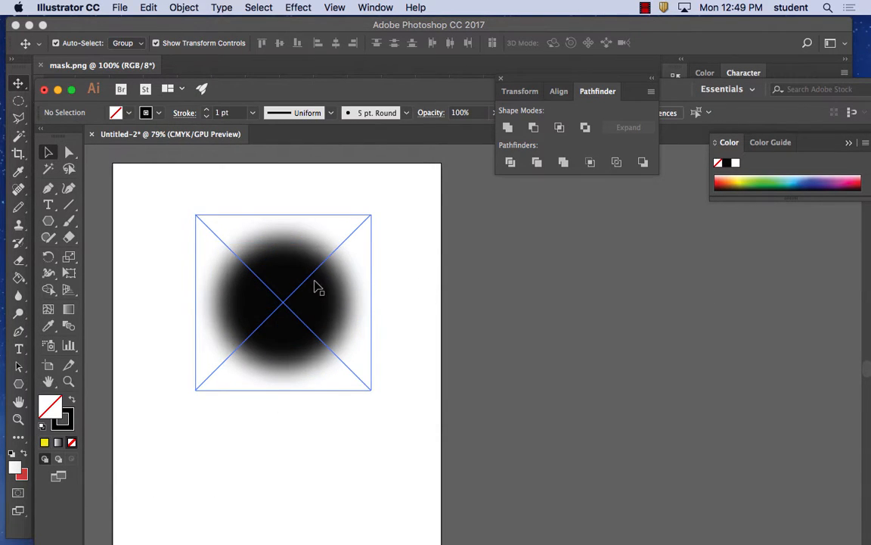
Step: Move the mask image beside the shapes and show the Transparency settings near the artwork
{"action": "left_click_drag", "start_coordinate": [317, 286], "coordinate": [525, 306]}
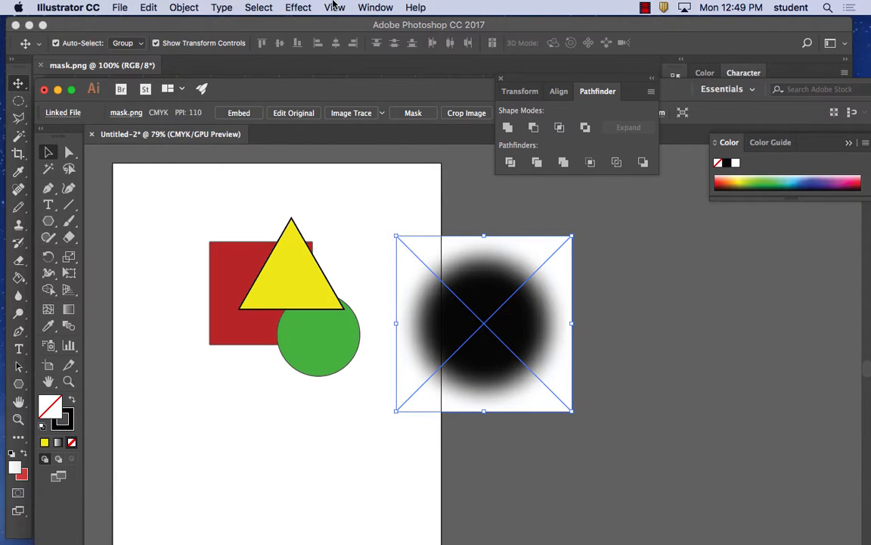
{"action": "left_click_drag", "start_coordinate": [481, 257], "coordinate": [471, 287]}
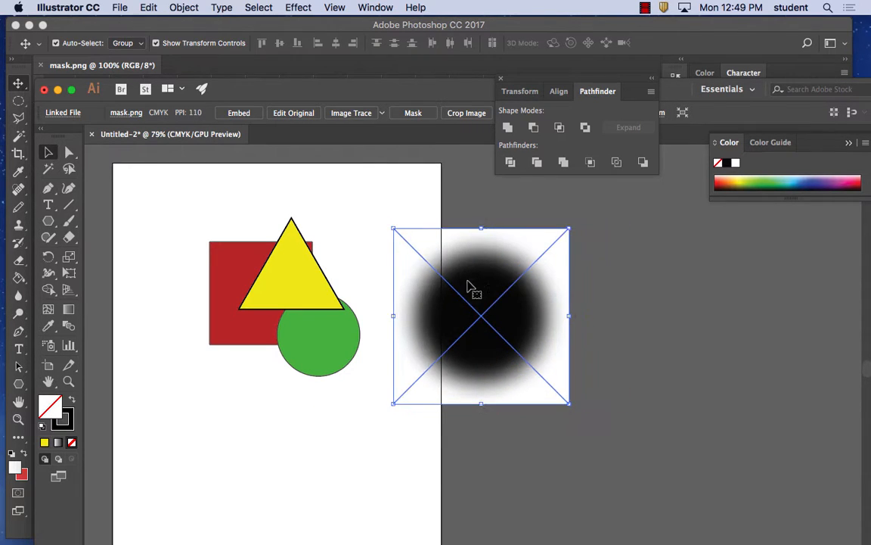
{"action": "left_click", "coordinate": [376, 7]}
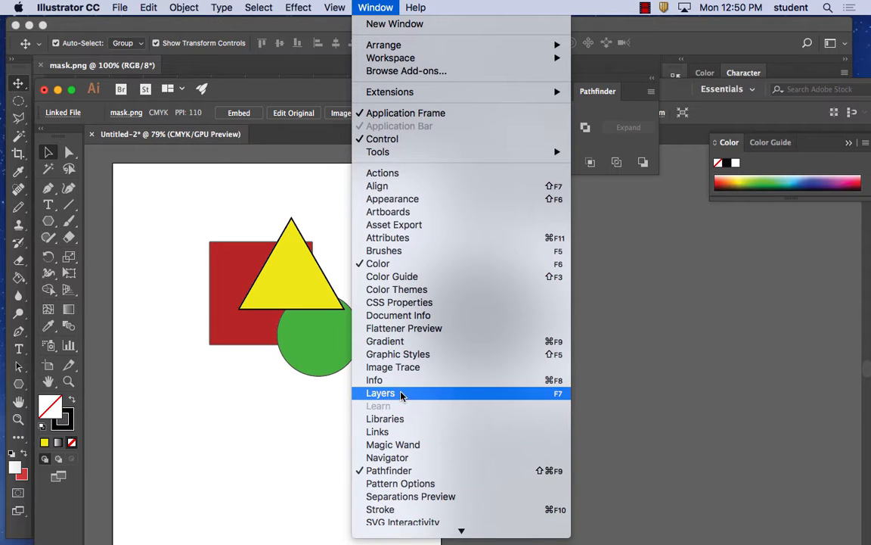
{"action": "scroll", "coordinate": [409, 392], "scroll_direction": "down", "scroll_amount": 5}
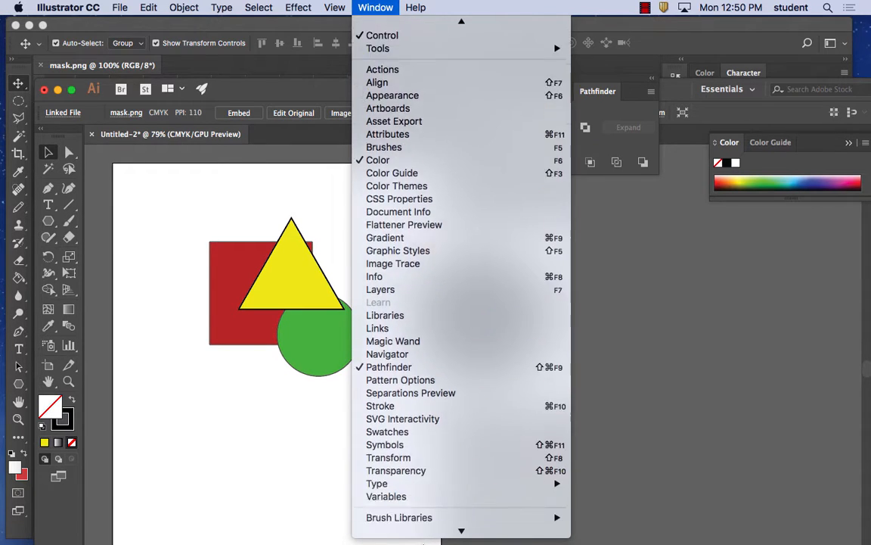
{"action": "left_click", "coordinate": [417, 422]}
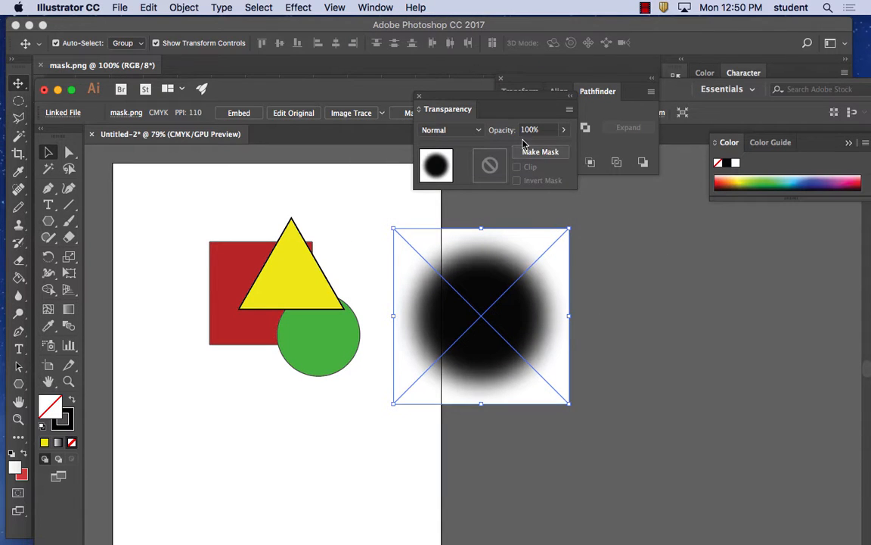
{"action": "left_click_drag", "start_coordinate": [473, 98], "coordinate": [157, 132]}
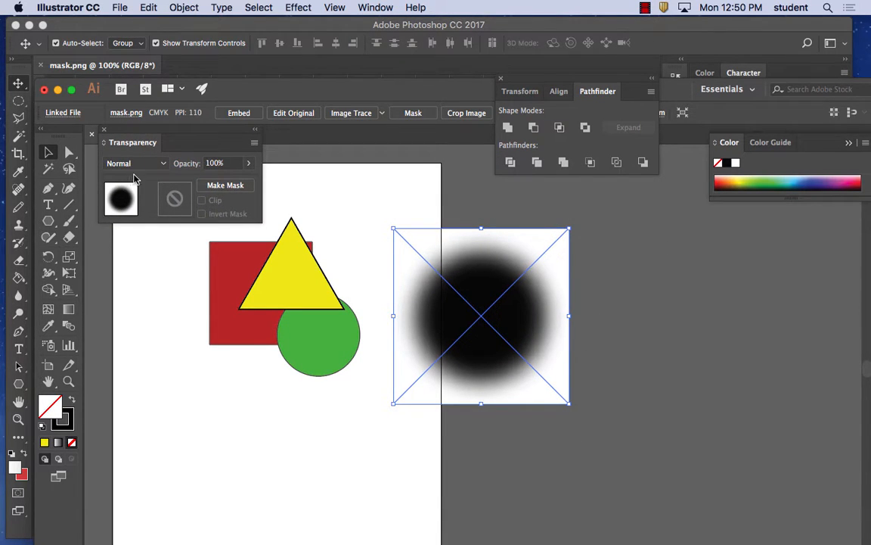
{"action": "left_click", "coordinate": [168, 274]}
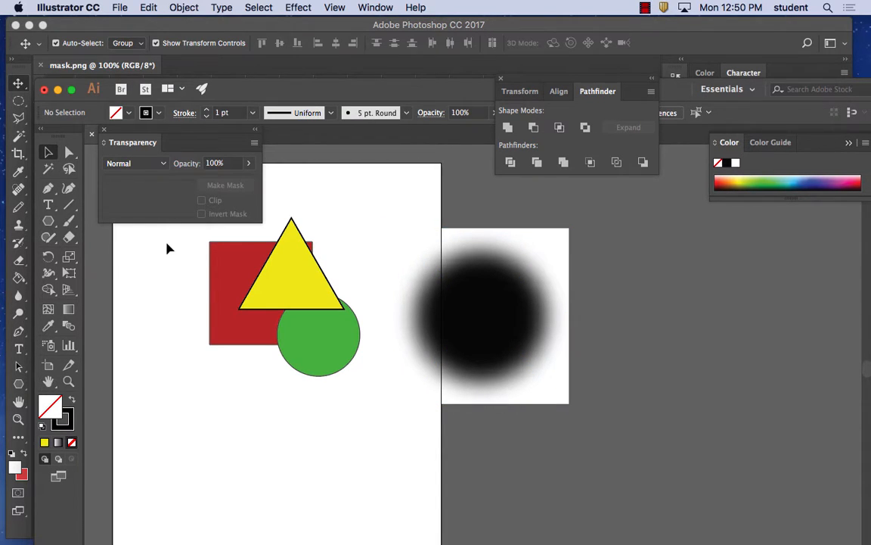
Step: Try an opacity mask on only the square, circle and triangle, and undo it
{"action": "left_click_drag", "start_coordinate": [168, 248], "coordinate": [339, 401]}
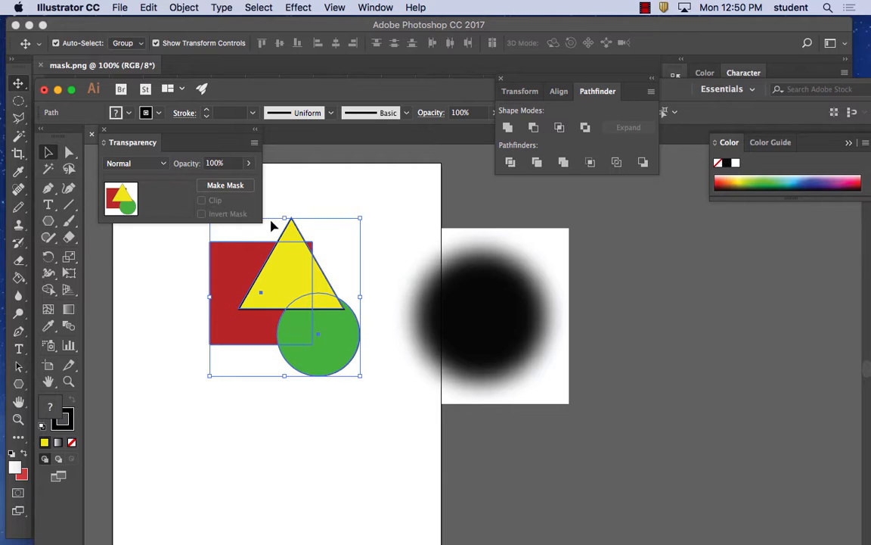
{"action": "left_click", "coordinate": [231, 186]}
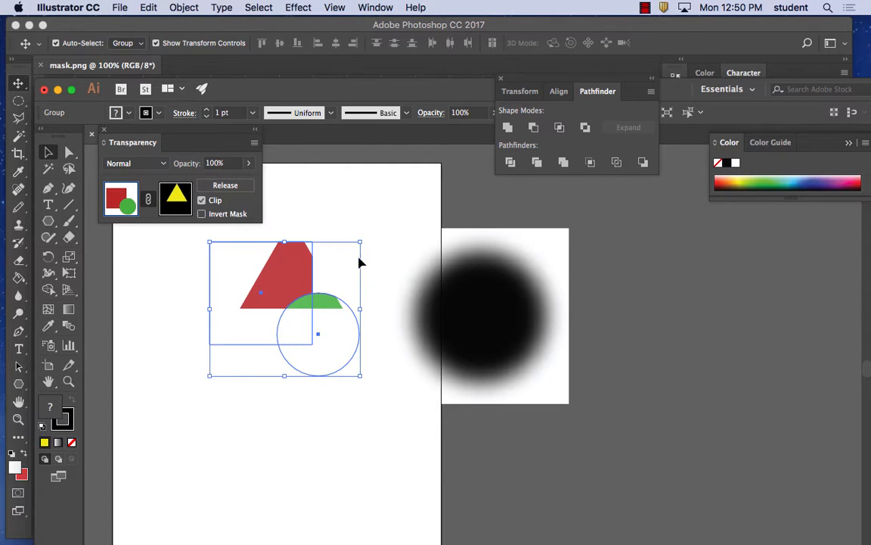
{"action": "left_click", "coordinate": [149, 7]}
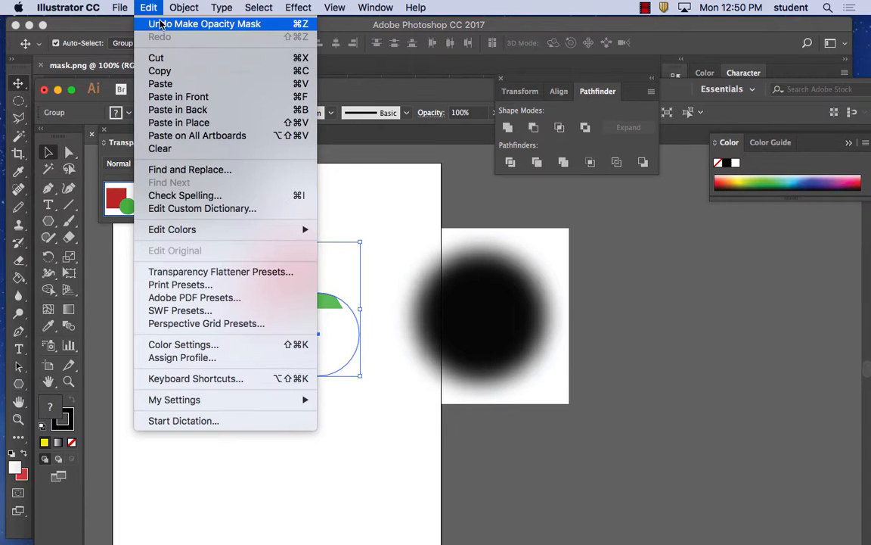
{"action": "left_click", "coordinate": [159, 24]}
Step: Move the mask image over the shapes and make an opacity mask from the image and all three shapes
{"action": "left_click_drag", "start_coordinate": [510, 325], "coordinate": [301, 306]}
{"action": "left_click", "coordinate": [341, 192]}
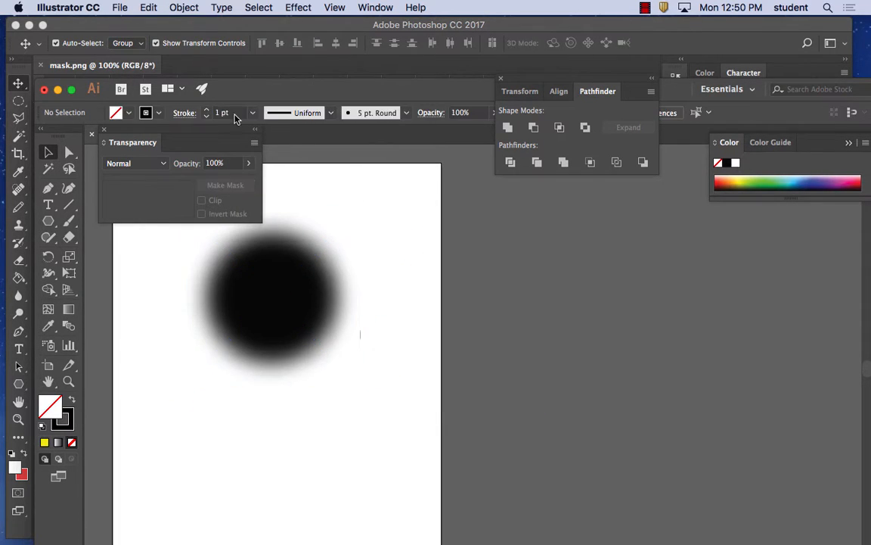
{"action": "left_click_drag", "start_coordinate": [196, 134], "coordinate": [546, 218]}
{"action": "left_click_drag", "start_coordinate": [173, 187], "coordinate": [371, 428]}
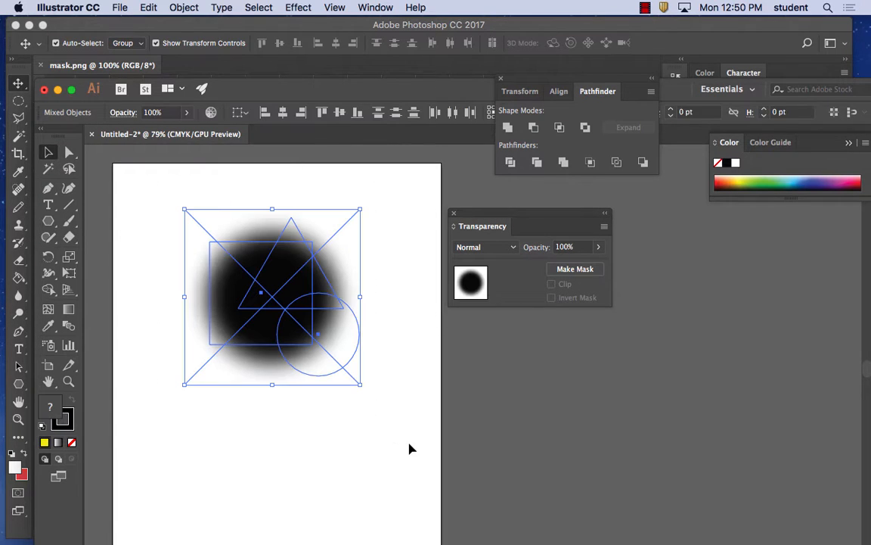
{"action": "left_click", "coordinate": [582, 270]}
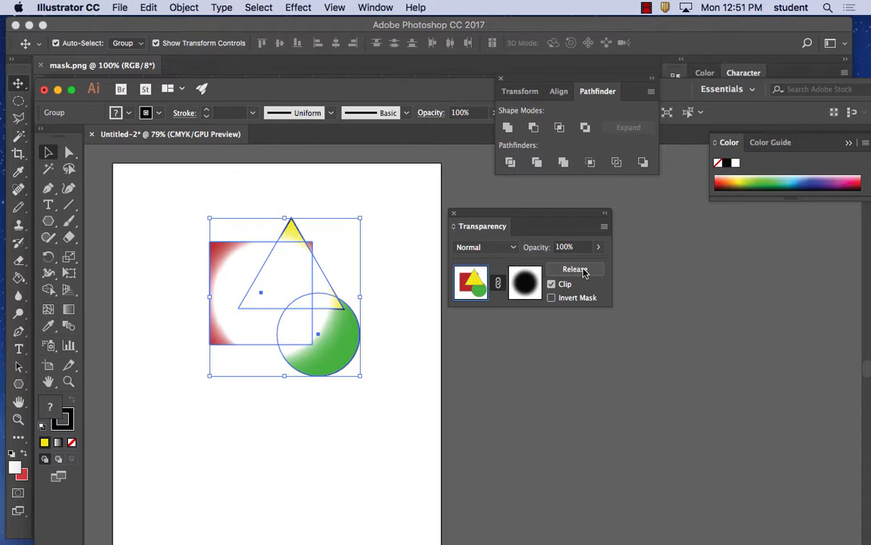
Step: Invert the opacity mask on the shapes and examine their feathered edges up close at 200%
{"action": "left_click", "coordinate": [551, 298]}
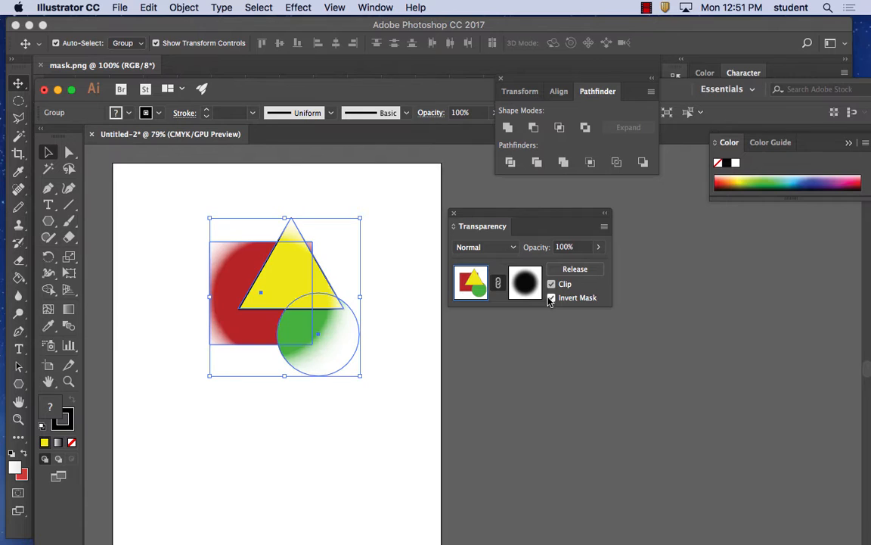
{"action": "left_click", "coordinate": [414, 332]}
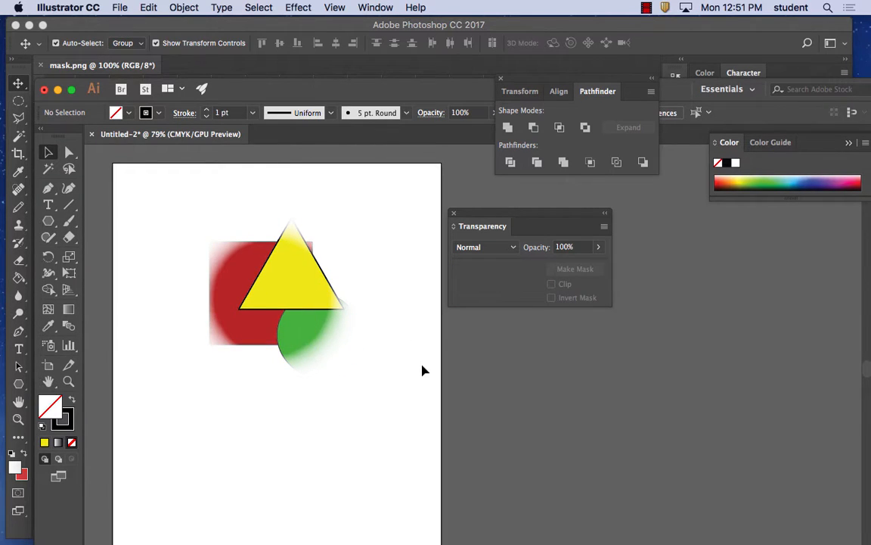
{"action": "key", "text": "super+equal"}
{"action": "key", "text": "super+equal"}
{"action": "key", "text": "super+equal"}
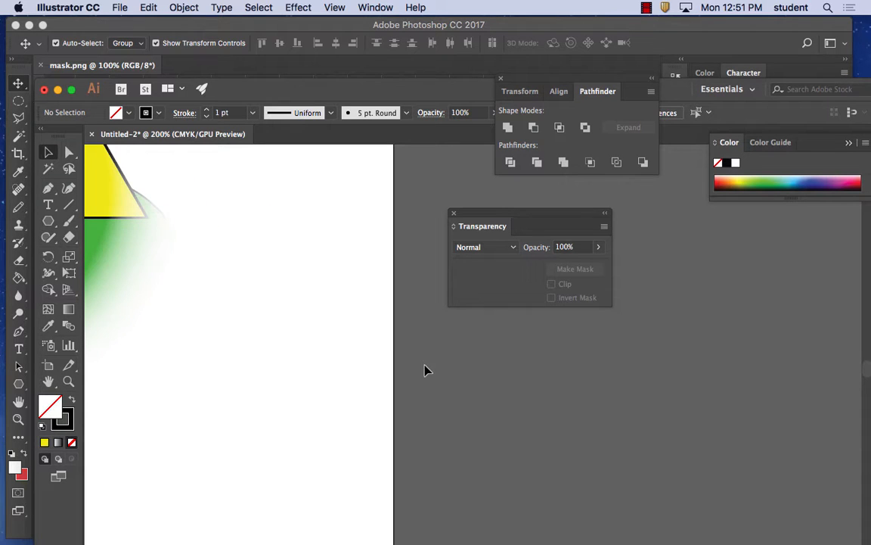
{"action": "key", "text": "space"}
{"action": "left_click_drag", "start_coordinate": [222, 287], "coordinate": [473, 408]}
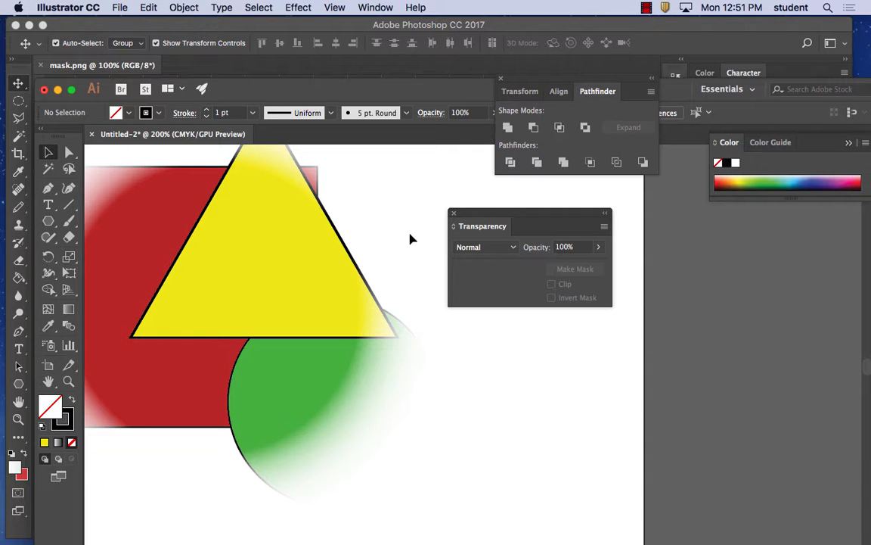
Step: Release the opacity mask from the group and move the mask image beside the shapes
{"action": "left_click", "coordinate": [313, 256]}
{"action": "left_click", "coordinate": [575, 268]}
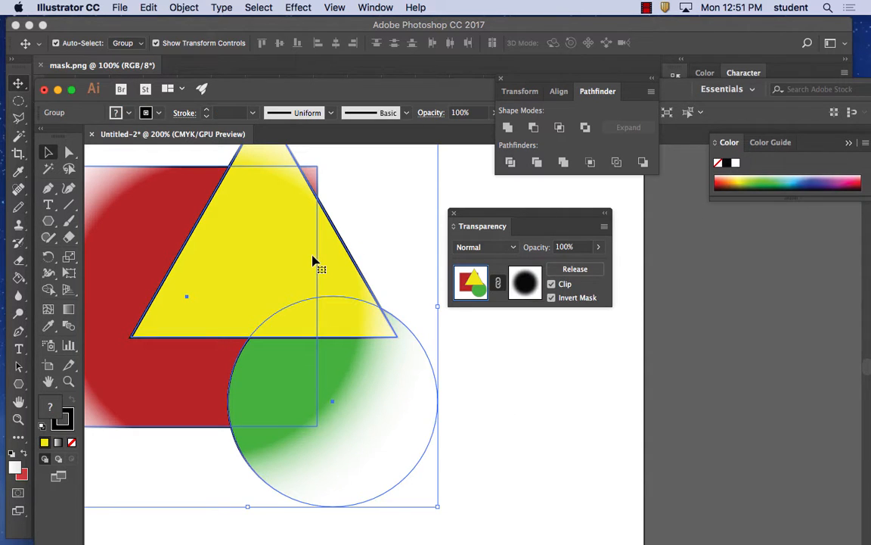
{"action": "left_click", "coordinate": [575, 269]}
{"action": "left_click", "coordinate": [512, 370]}
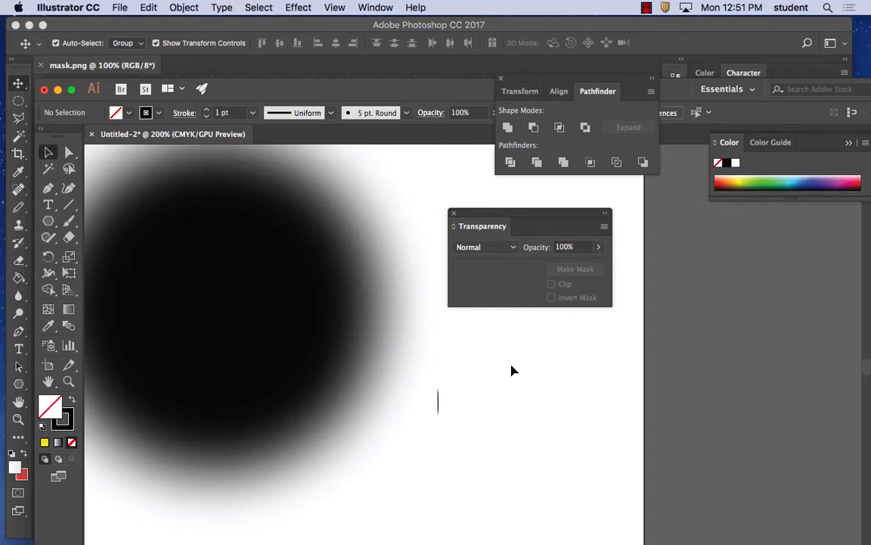
{"action": "key", "text": "super+1"}
{"action": "left_click_drag", "start_coordinate": [319, 317], "coordinate": [615, 396]}
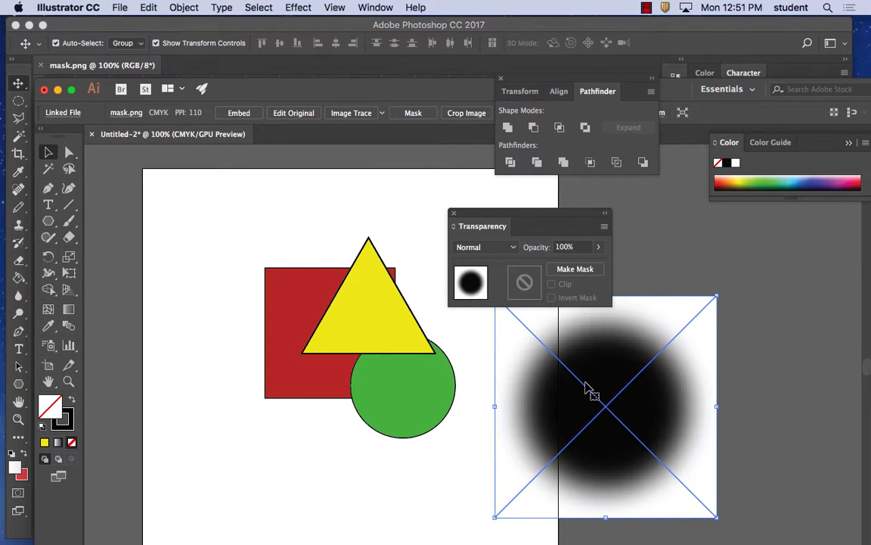
Step: Center the mask image over the three shapes and make an inverted opacity mask from all of them
{"action": "left_click_drag", "start_coordinate": [587, 389], "coordinate": [351, 335]}
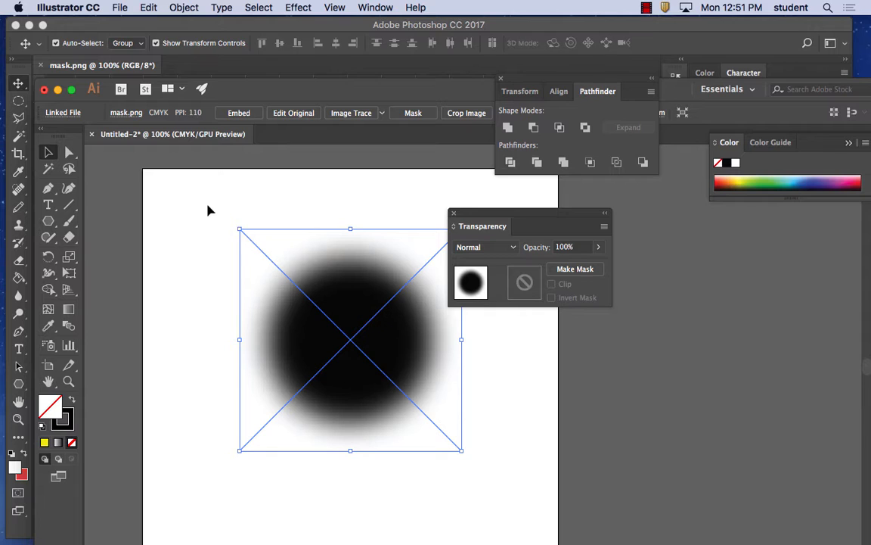
{"action": "left_click_drag", "start_coordinate": [208, 205], "coordinate": [514, 500]}
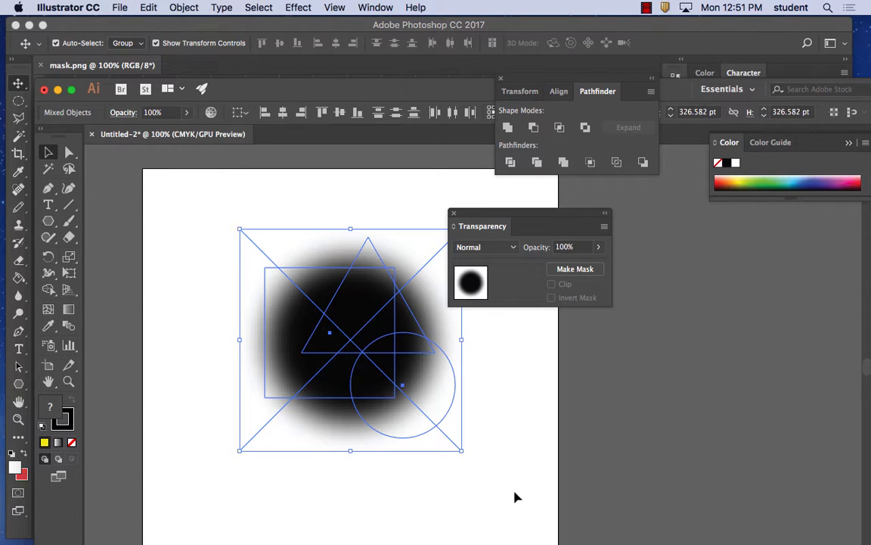
{"action": "left_click", "coordinate": [575, 270]}
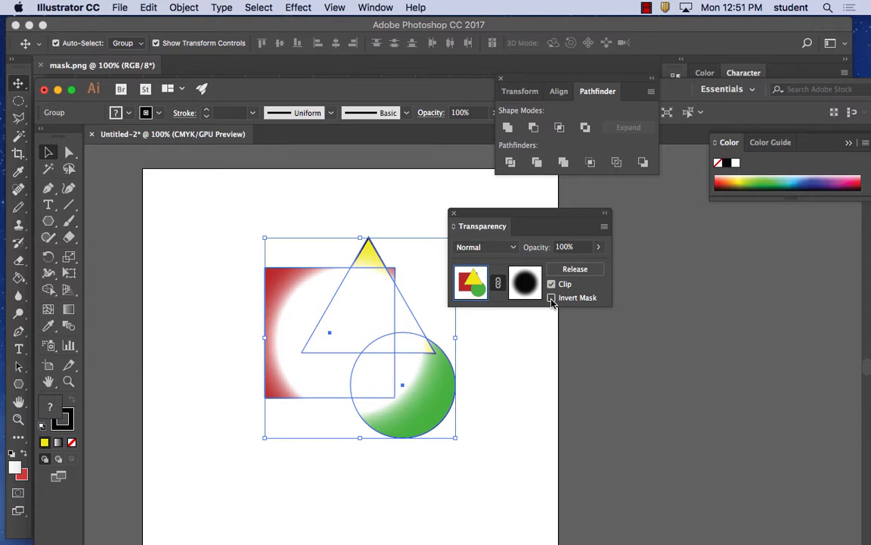
{"action": "left_click", "coordinate": [551, 297]}
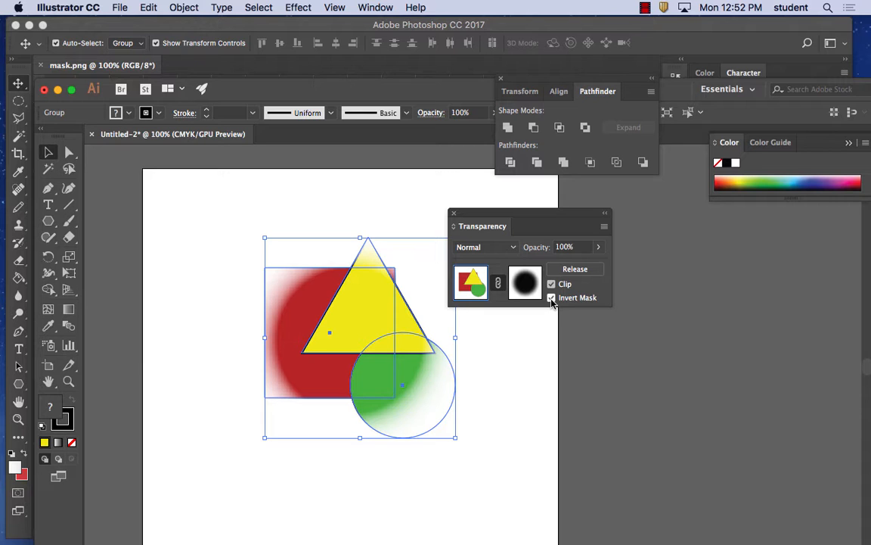
Step: Release the inverted opacity mask from the shapes
{"action": "left_click", "coordinate": [575, 269]}
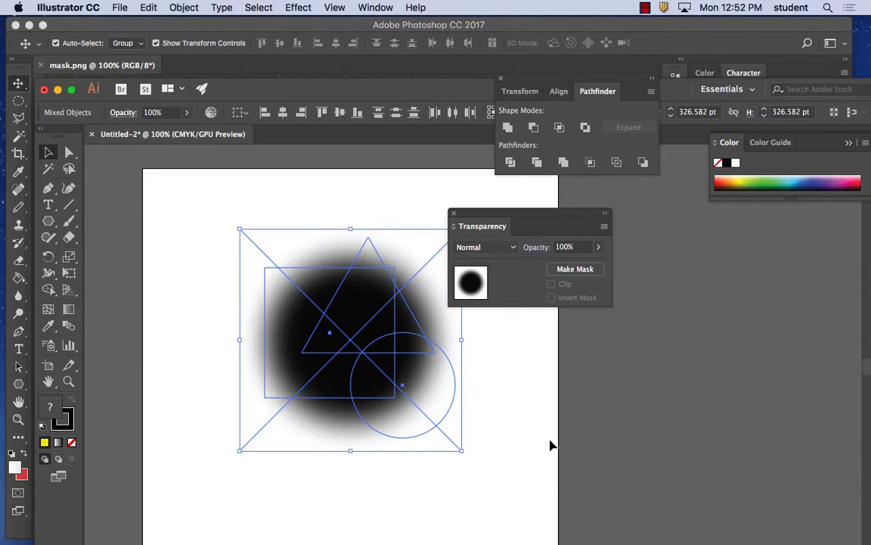
Step: Move the mask image off the shapes and delete it, then shift the Transparency panel clear of the artwork
{"action": "left_click", "coordinate": [551, 443]}
{"action": "left_click_drag", "start_coordinate": [386, 342], "coordinate": [727, 380]}
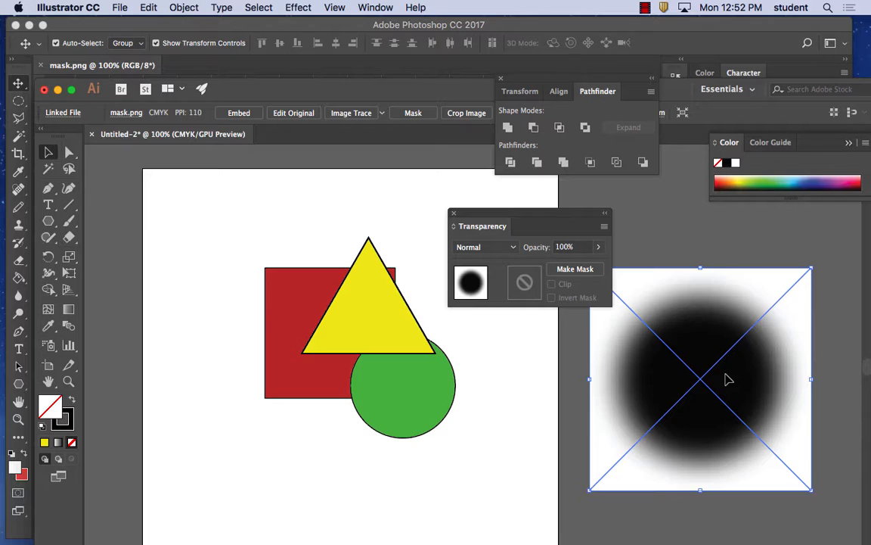
{"action": "key", "text": "Delete"}
{"action": "left_click_drag", "start_coordinate": [510, 217], "coordinate": [755, 260]}
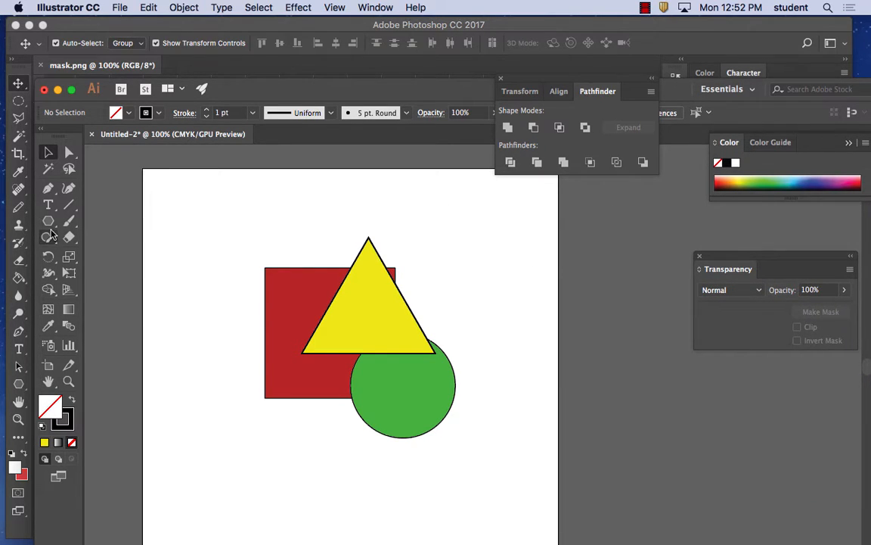
Step: Draw a circle about 226 pt wide beside the three shapes with the Ellipse tool
{"action": "left_click", "coordinate": [48, 220]}
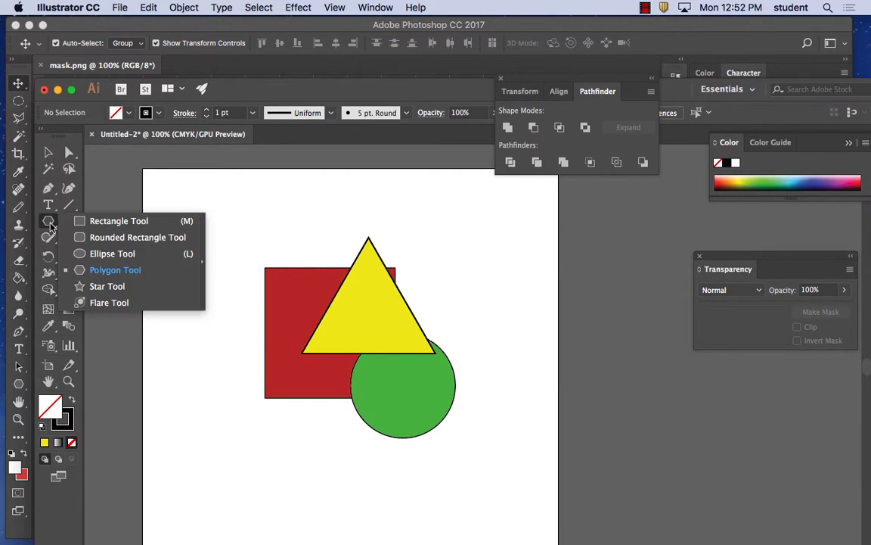
{"action": "left_click", "coordinate": [113, 253]}
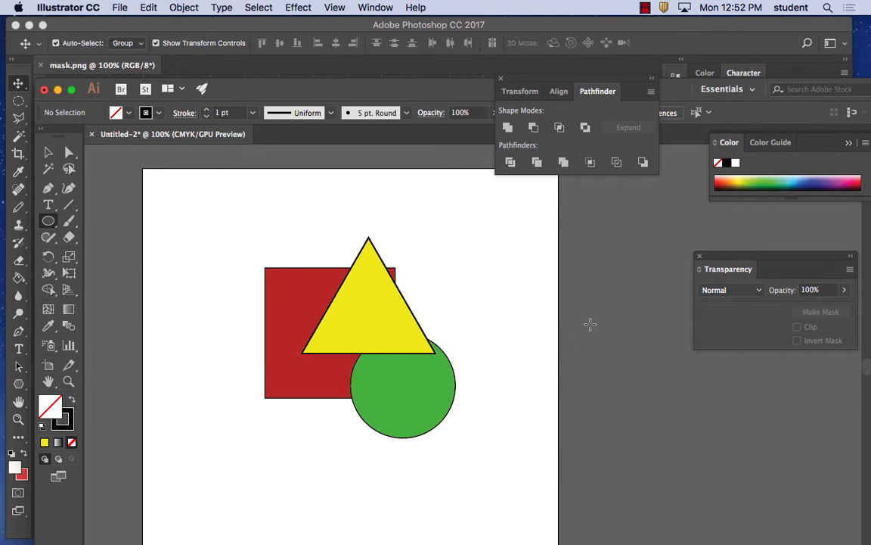
{"action": "mouse_move", "coordinate": [590, 324]}
{"action": "left_mouse_down"}
{"action": "mouse_move", "coordinate": [593, 350]}
{"action": "mouse_move", "coordinate": [665, 413]}
{"action": "mouse_move", "coordinate": [649, 399]}
{"action": "left_mouse_up"}
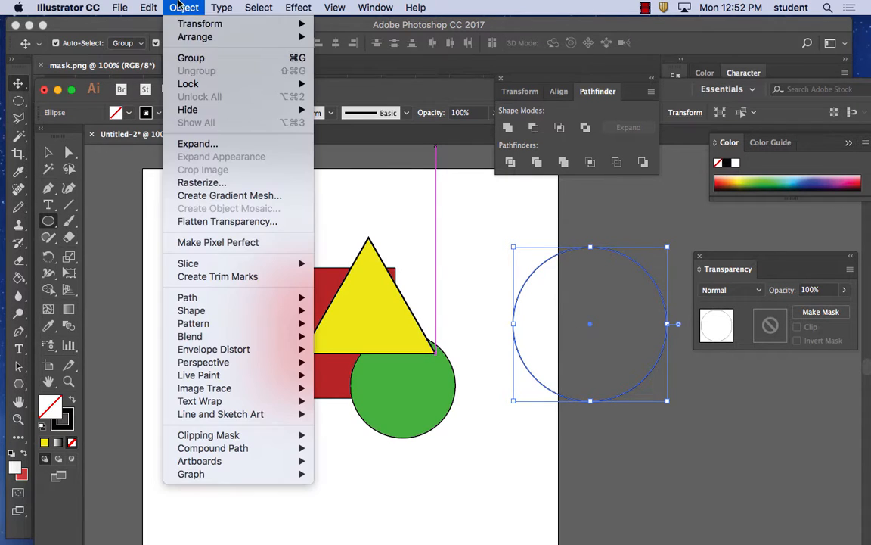
{"action": "left_click", "coordinate": [184, 8]}
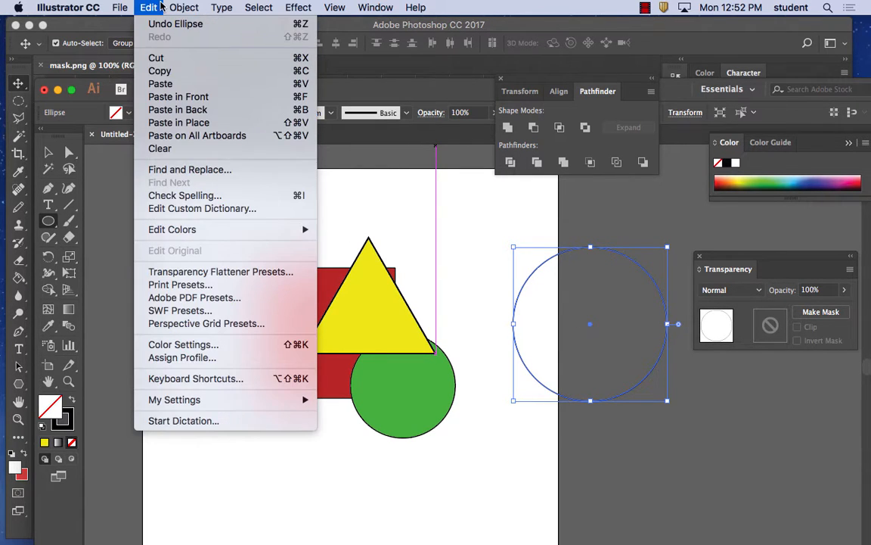
{"action": "left_click", "coordinate": [151, 4]}
Step: Fill the new circle with near-black 0A0A0A and remove its stroke
{"action": "double_click", "coordinate": [51, 405]}
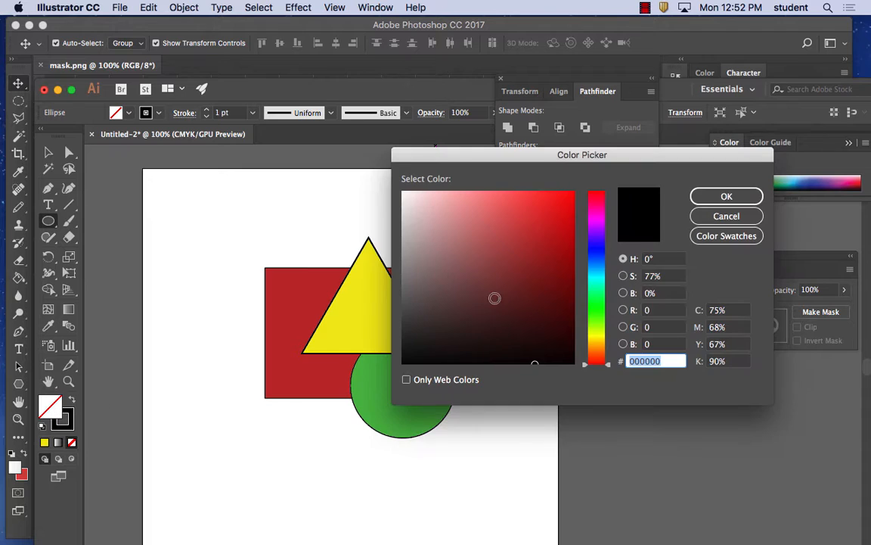
{"action": "mouse_move", "coordinate": [458, 267]}
{"action": "left_mouse_down"}
{"action": "mouse_move", "coordinate": [425, 206]}
{"action": "mouse_move", "coordinate": [406, 356]}
{"action": "left_mouse_up"}
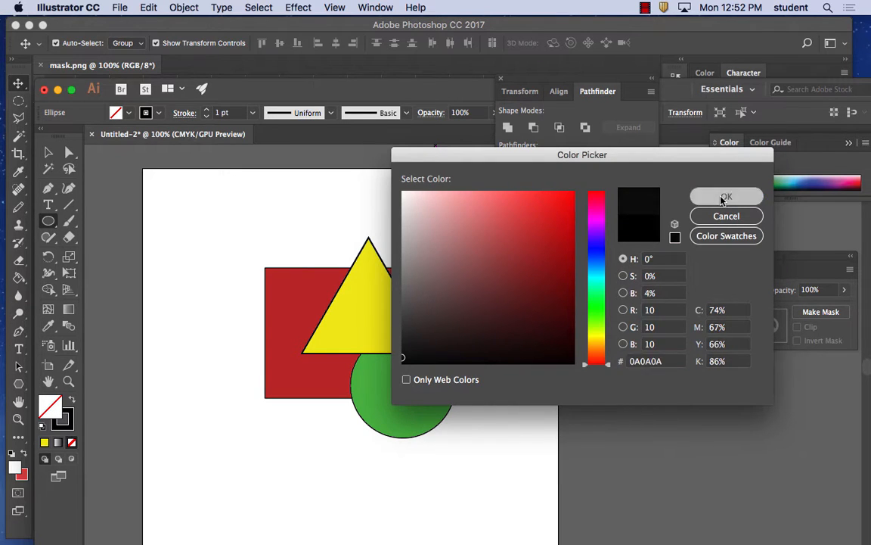
{"action": "left_click", "coordinate": [725, 196]}
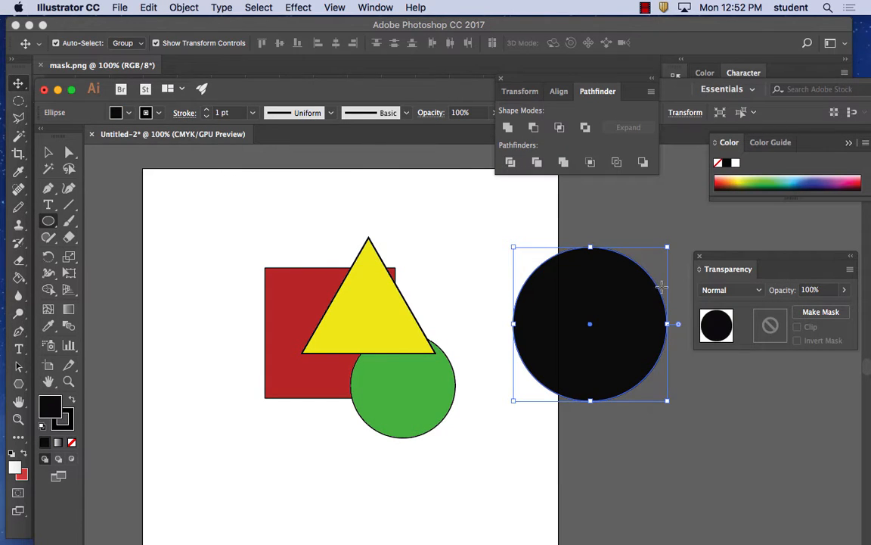
{"action": "left_click", "coordinate": [71, 426]}
{"action": "left_click", "coordinate": [71, 443]}
{"action": "left_click", "coordinate": [44, 406]}
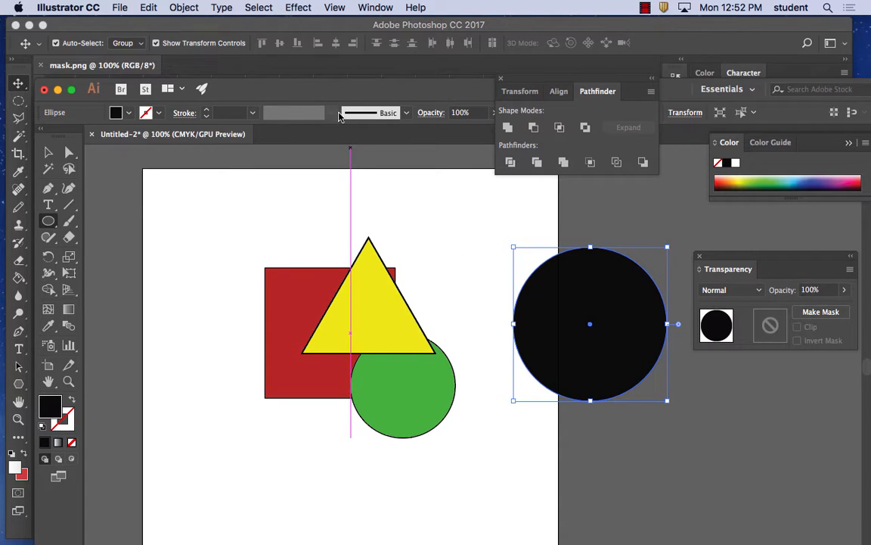
Step: Apply a previewed Feather effect with a 39 pt radius to the black circle
{"action": "left_click", "coordinate": [194, 6]}
{"action": "mouse_move", "coordinate": [297, 8]}
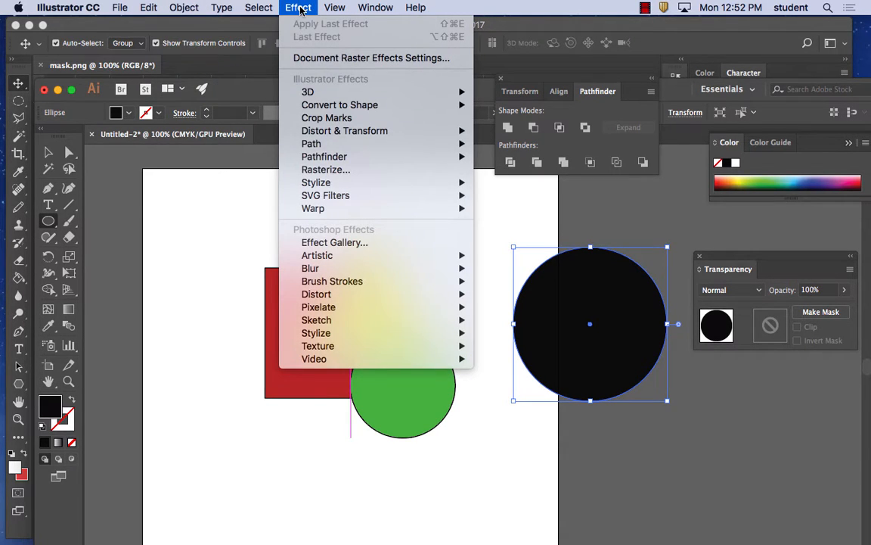
{"action": "mouse_move", "coordinate": [337, 186]}
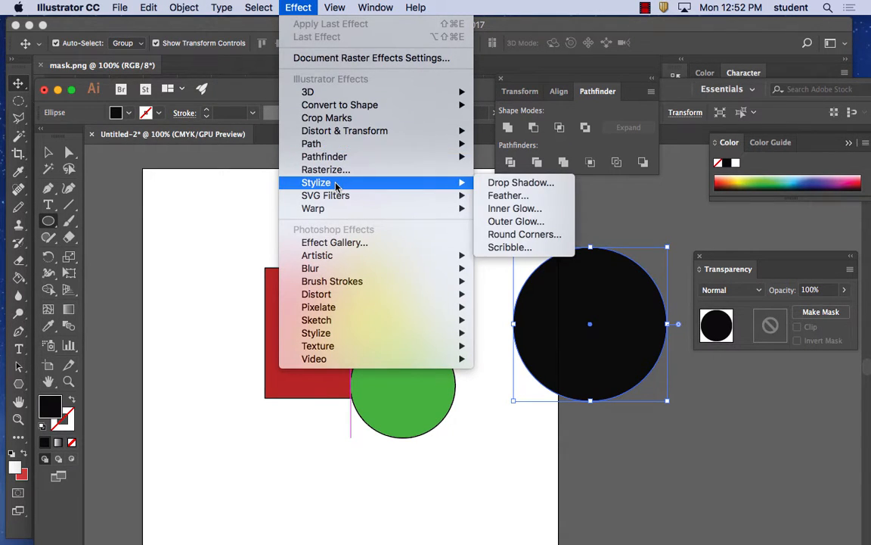
{"action": "left_click", "coordinate": [511, 198]}
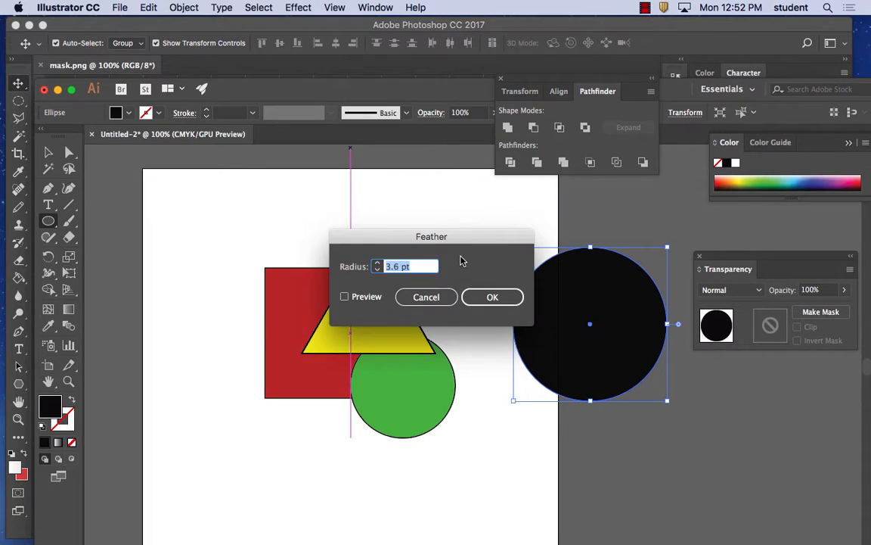
{"action": "left_click", "coordinate": [344, 297]}
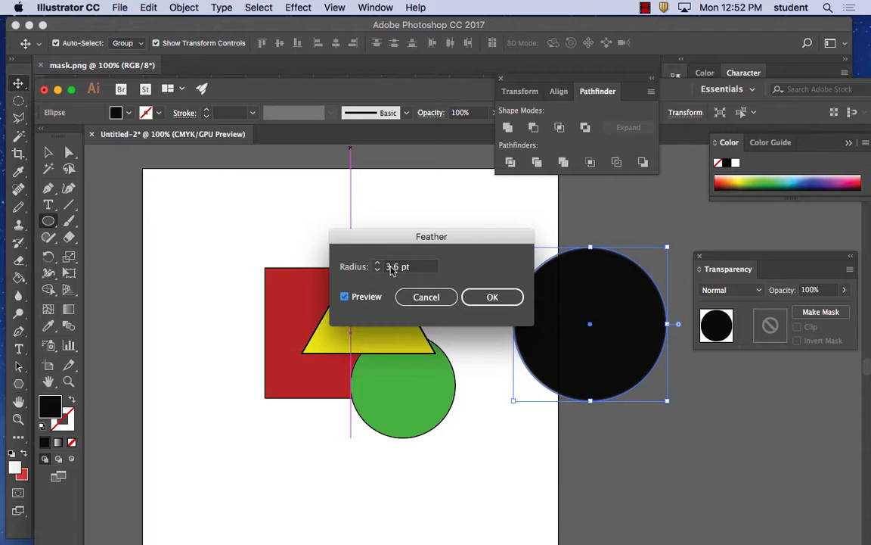
{"action": "left_click", "coordinate": [379, 264]}
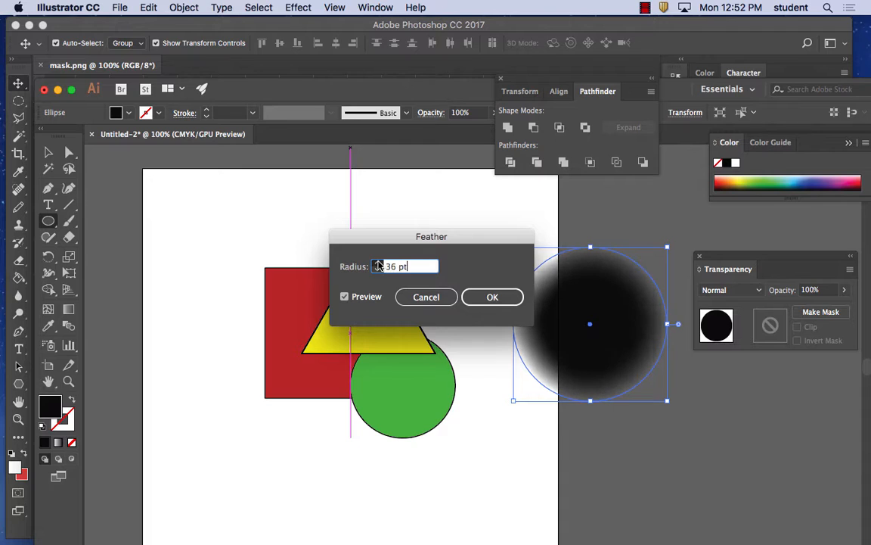
{"action": "left_click", "coordinate": [493, 296]}
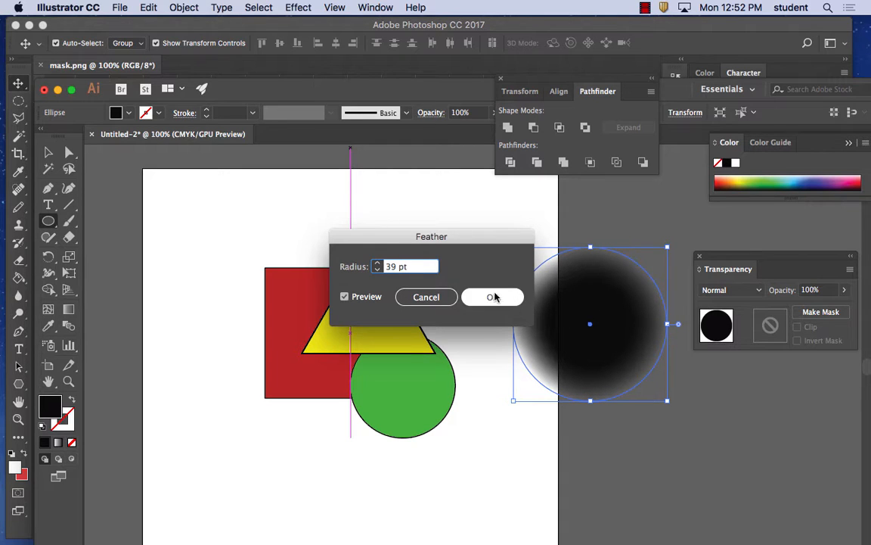
{"action": "left_click", "coordinate": [548, 281]}
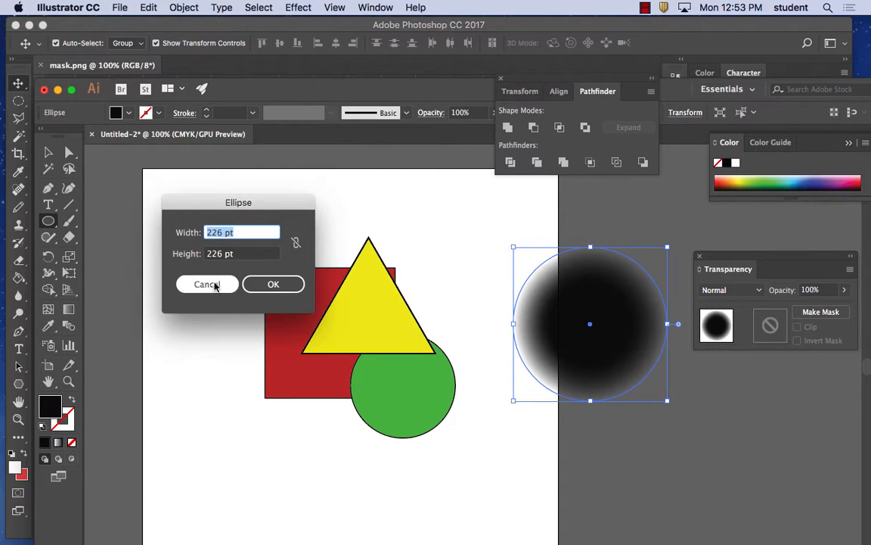
{"action": "left_click", "coordinate": [214, 283]}
Step: Move the feathered black circle over the overlapping square, triangle and green circle
{"action": "left_click", "coordinate": [51, 154]}
{"action": "left_click_drag", "start_coordinate": [623, 326], "coordinate": [382, 335]}
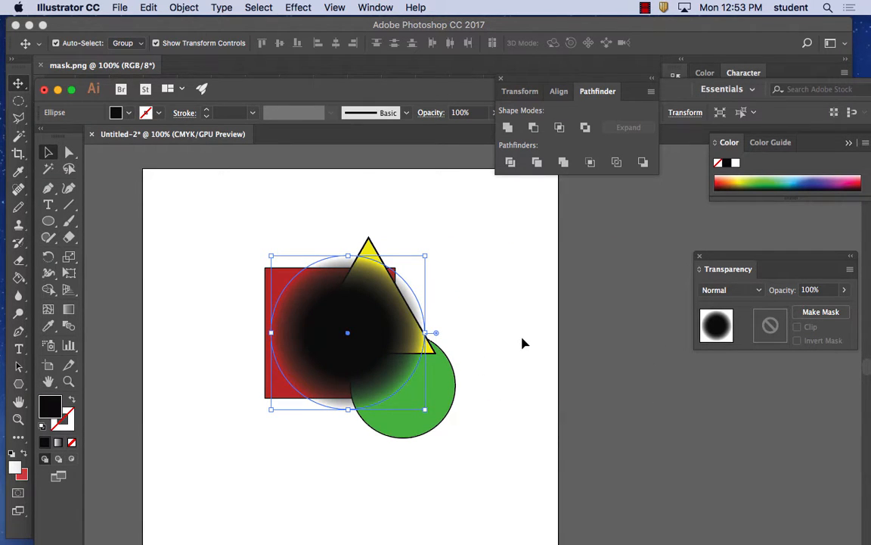
{"action": "left_click", "coordinate": [298, 7]}
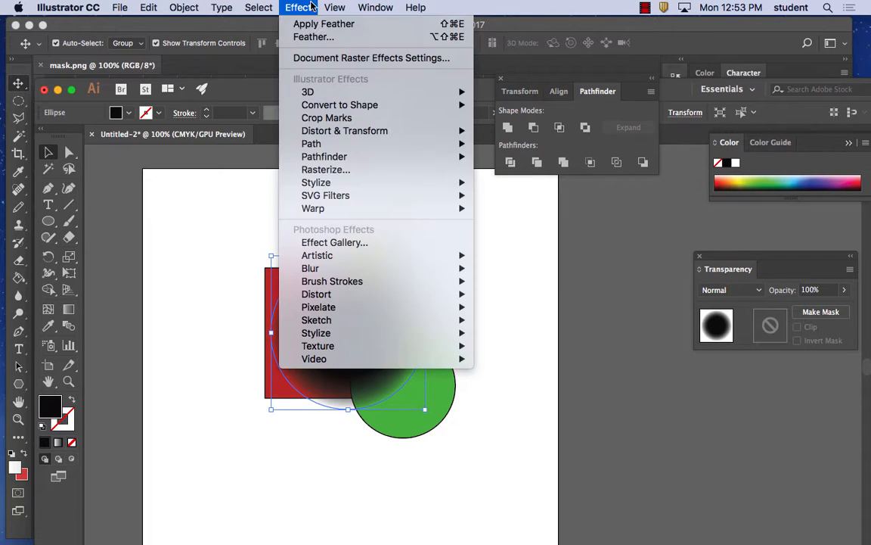
{"action": "mouse_move", "coordinate": [389, 187]}
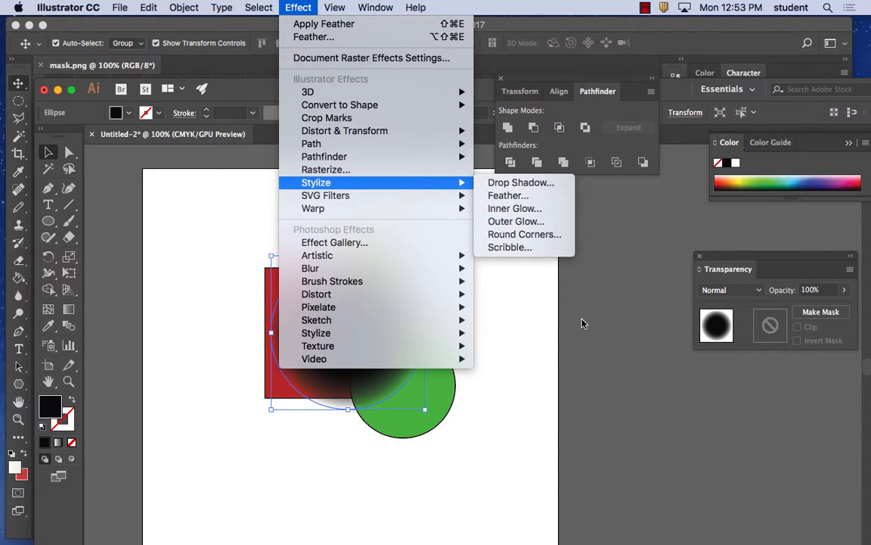
{"action": "left_click", "coordinate": [601, 289]}
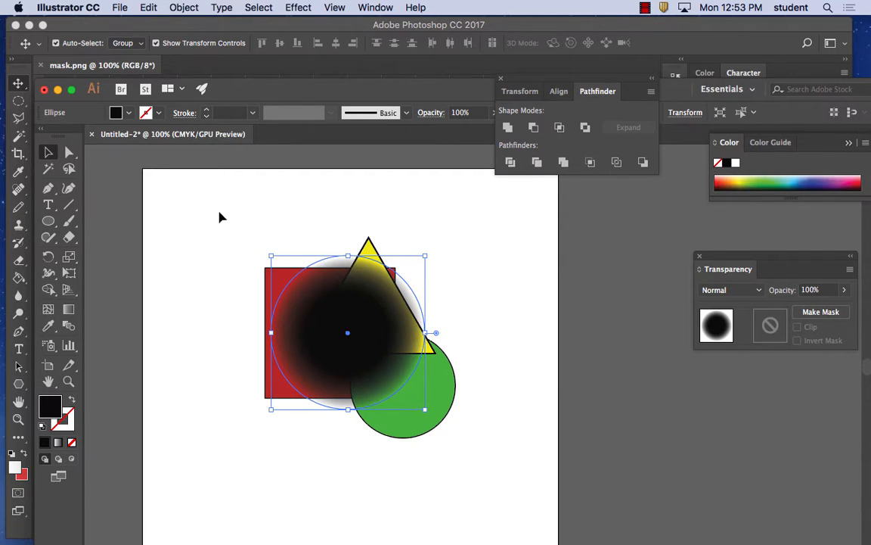
Step: Make an opacity mask from the three shapes and the feathered circle, with Clip turned off
{"action": "left_click_drag", "start_coordinate": [219, 213], "coordinate": [522, 507]}
{"action": "left_click_drag", "start_coordinate": [784, 259], "coordinate": [647, 235]}
{"action": "left_click", "coordinate": [690, 288]}
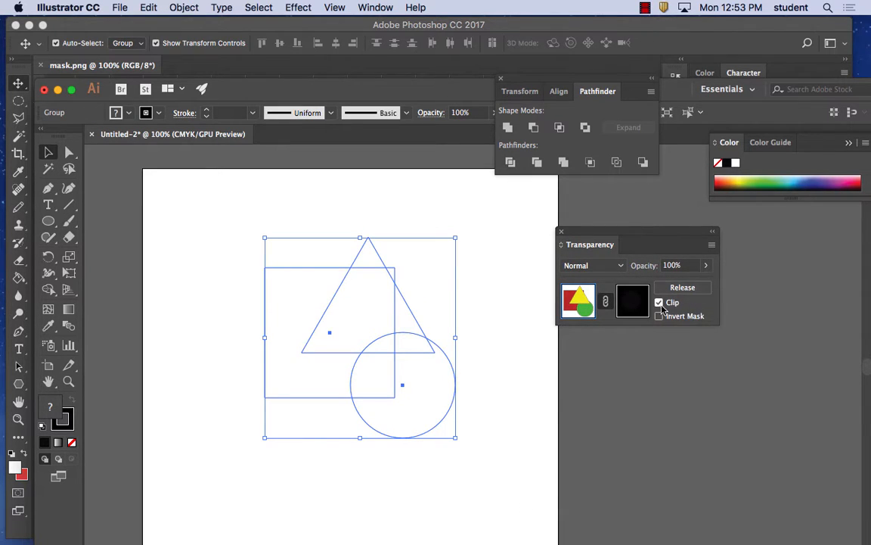
{"action": "left_click", "coordinate": [660, 303]}
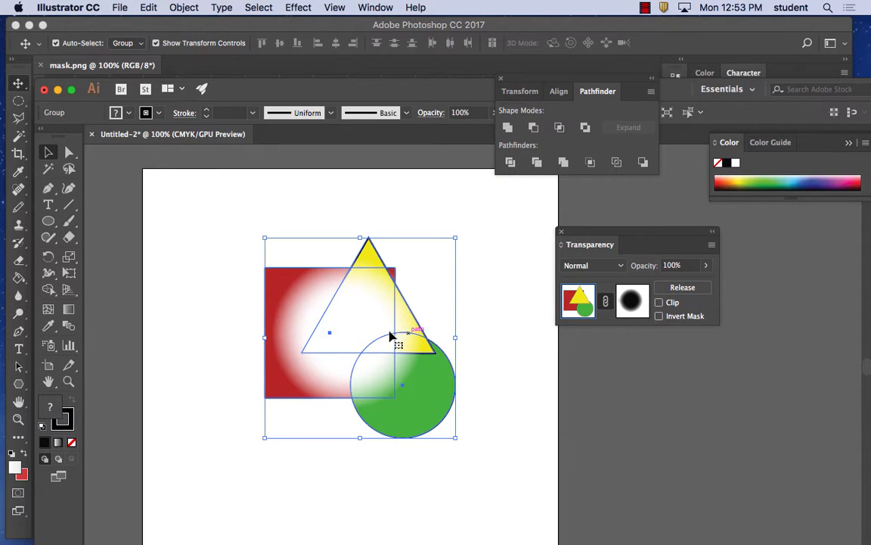
Step: Compare the opacity mask with Invert Mask and Clip switched on and off, ending with both off
{"action": "left_click", "coordinate": [660, 316]}
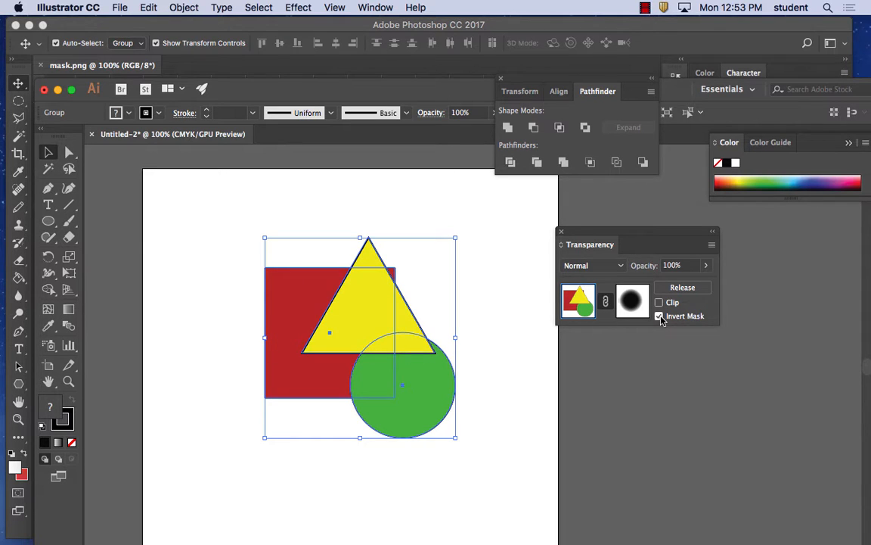
{"action": "left_click", "coordinate": [659, 317]}
{"action": "left_click", "coordinate": [659, 303]}
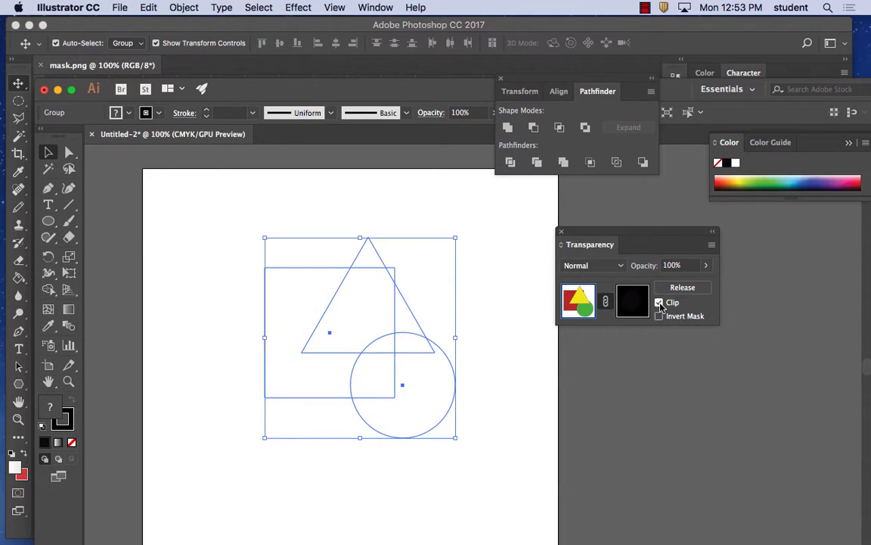
{"action": "left_click", "coordinate": [659, 304]}
{"action": "left_click", "coordinate": [660, 316]}
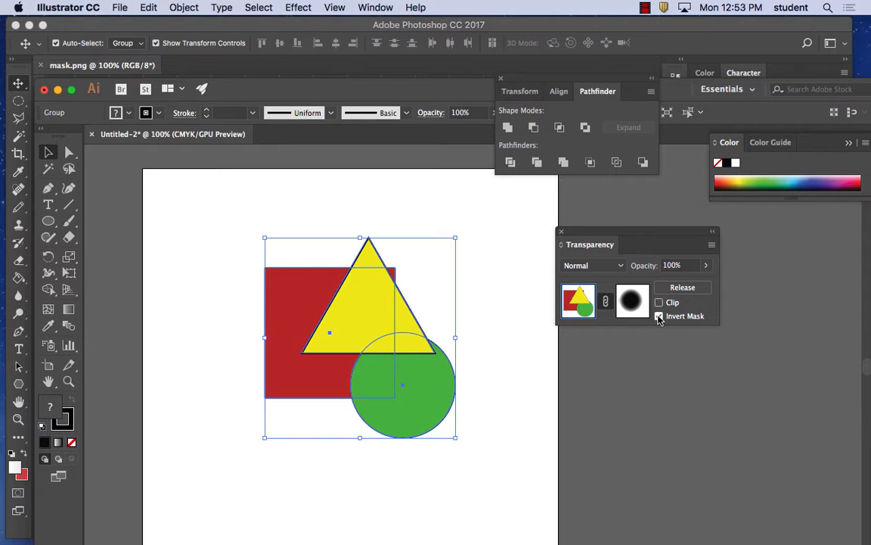
{"action": "left_click", "coordinate": [660, 316]}
{"action": "left_click", "coordinate": [659, 317]}
{"action": "left_click", "coordinate": [660, 317]}
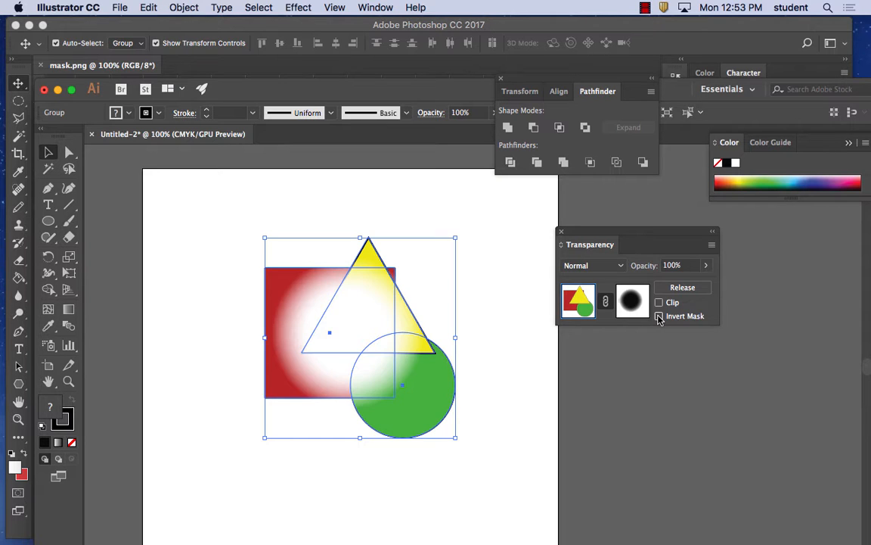
Step: Release the opacity mask and shift the feathered circle slightly right, centering it better over the shapes
{"action": "left_click", "coordinate": [684, 288]}
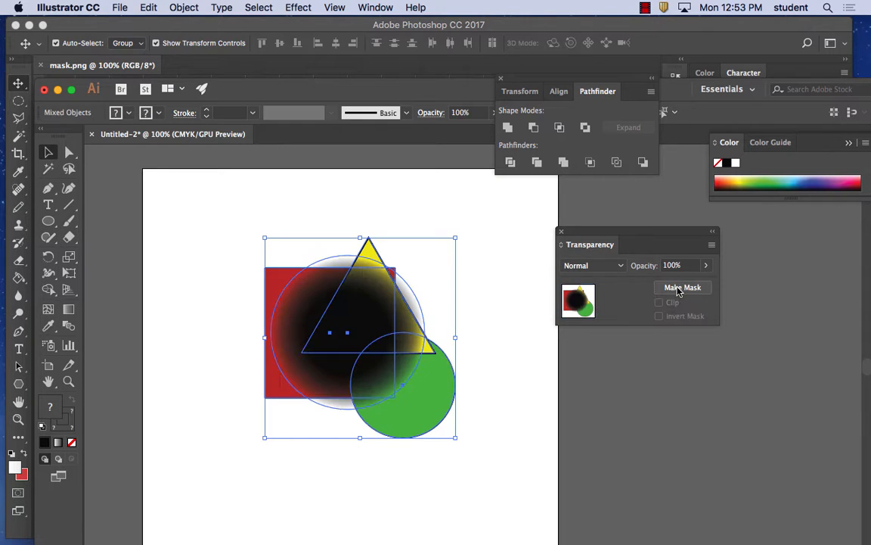
{"action": "left_click", "coordinate": [524, 322]}
{"action": "left_click_drag", "start_coordinate": [341, 331], "coordinate": [390, 333]}
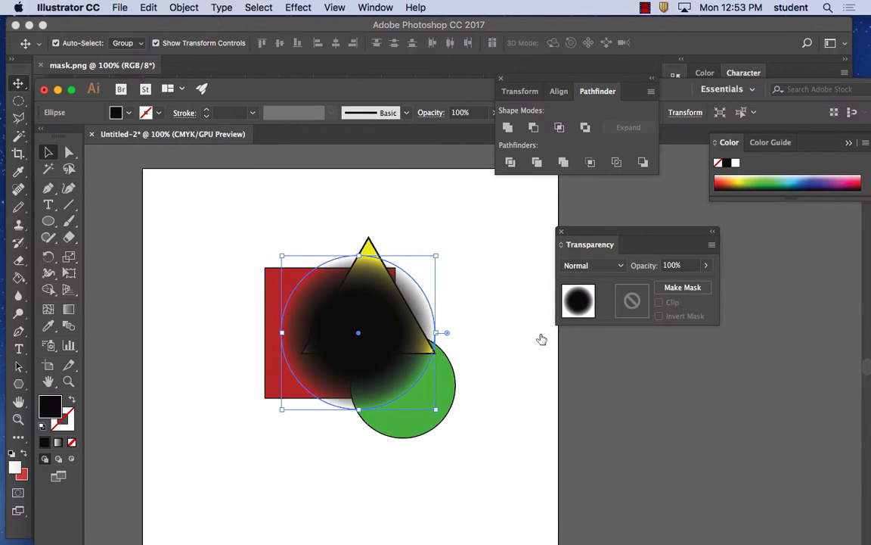
Step: Try the Darken blend mode on the feathered circle and restore it to Normal
{"action": "left_click", "coordinate": [609, 265]}
{"action": "left_click", "coordinate": [592, 298]}
{"action": "left_click", "coordinate": [609, 264]}
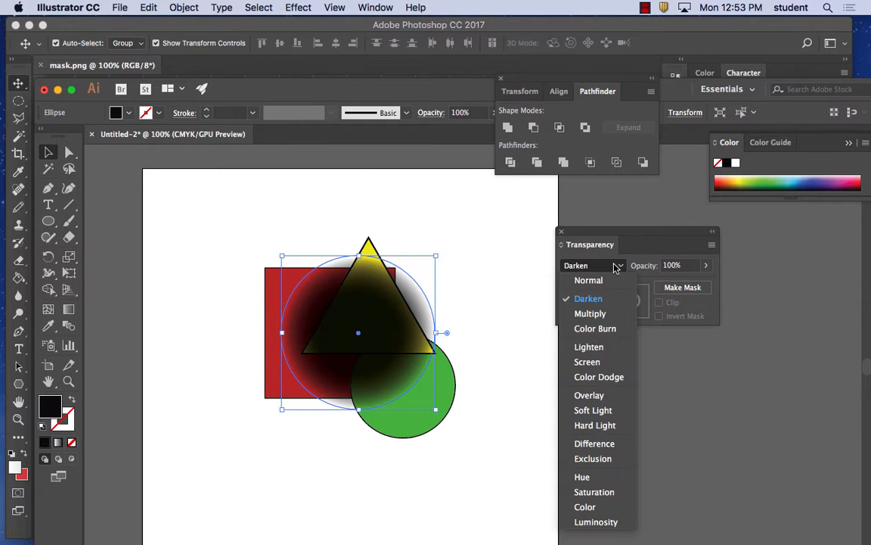
{"action": "left_click", "coordinate": [580, 278]}
Step: Make a clipped opacity mask from the three shapes and the feathered circle, and release it again
{"action": "left_click", "coordinate": [239, 233]}
{"action": "left_click_drag", "start_coordinate": [239, 233], "coordinate": [518, 451]}
{"action": "left_click", "coordinate": [684, 287]}
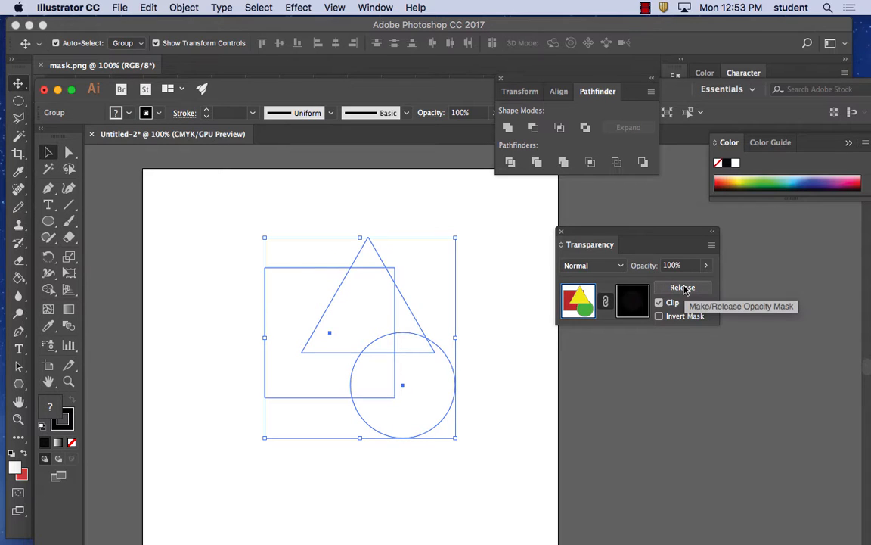
{"action": "left_click", "coordinate": [683, 289]}
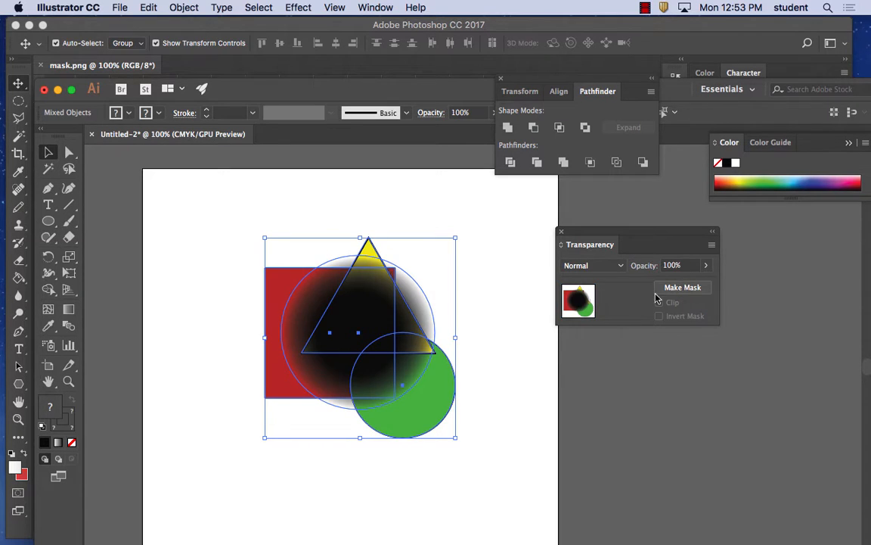
Step: Nudge the feathered circle slightly down over the shapes and select it together with all three shapes
{"action": "left_click", "coordinate": [505, 311]}
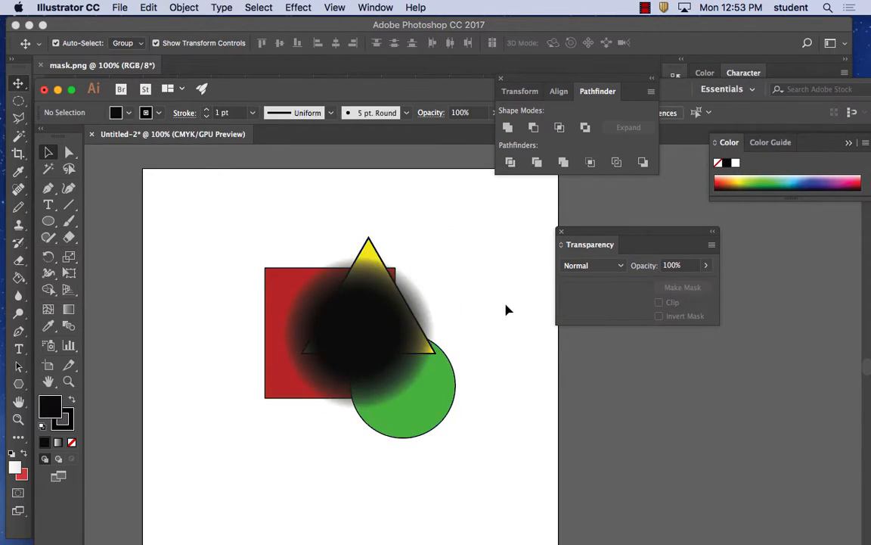
{"action": "mouse_move", "coordinate": [358, 319]}
{"action": "left_mouse_down"}
{"action": "mouse_move", "coordinate": [641, 459]}
{"action": "mouse_move", "coordinate": [587, 410]}
{"action": "mouse_move", "coordinate": [357, 308]}
{"action": "mouse_move", "coordinate": [358, 321]}
{"action": "left_mouse_up"}
{"action": "left_click", "coordinate": [463, 236]}
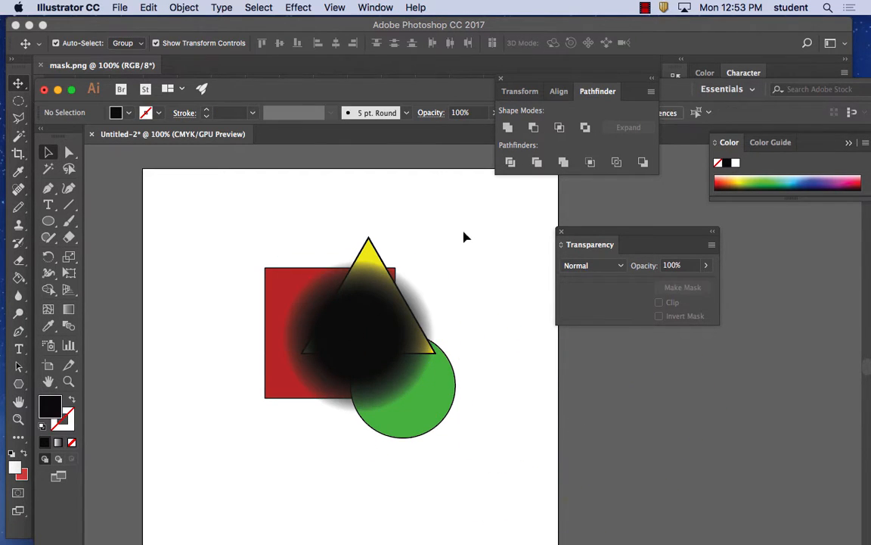
{"action": "left_click_drag", "start_coordinate": [193, 209], "coordinate": [509, 503]}
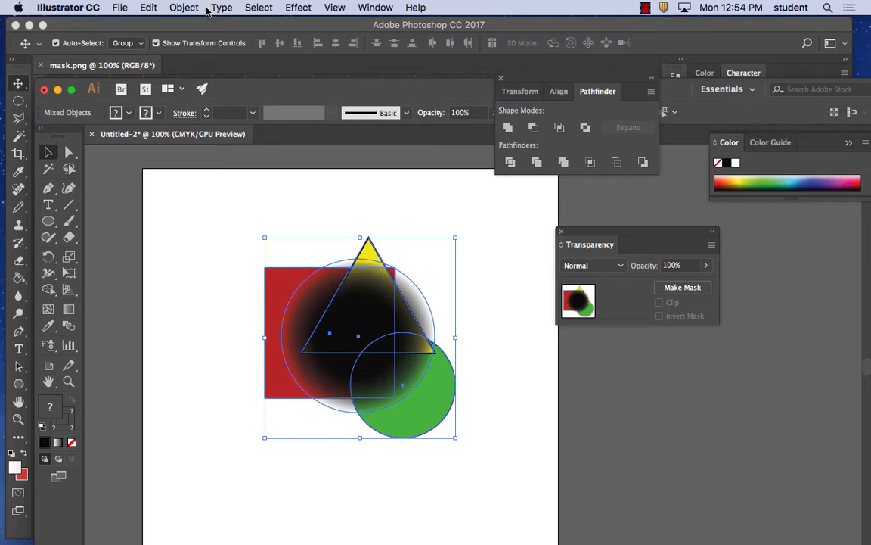
Step: Try a clipping mask made from the feathered circle and the three shapes, and undo it
{"action": "left_click", "coordinate": [184, 7]}
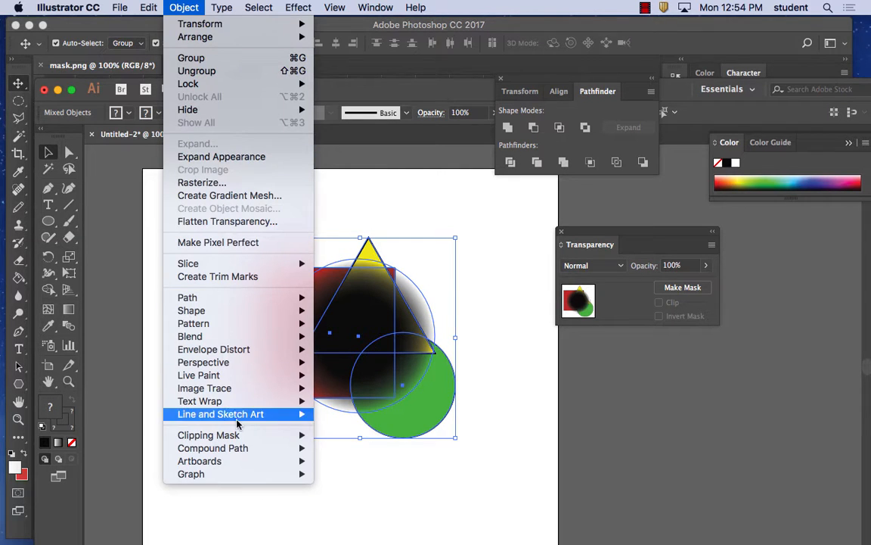
{"action": "mouse_move", "coordinate": [288, 435]}
{"action": "left_click", "coordinate": [338, 436]}
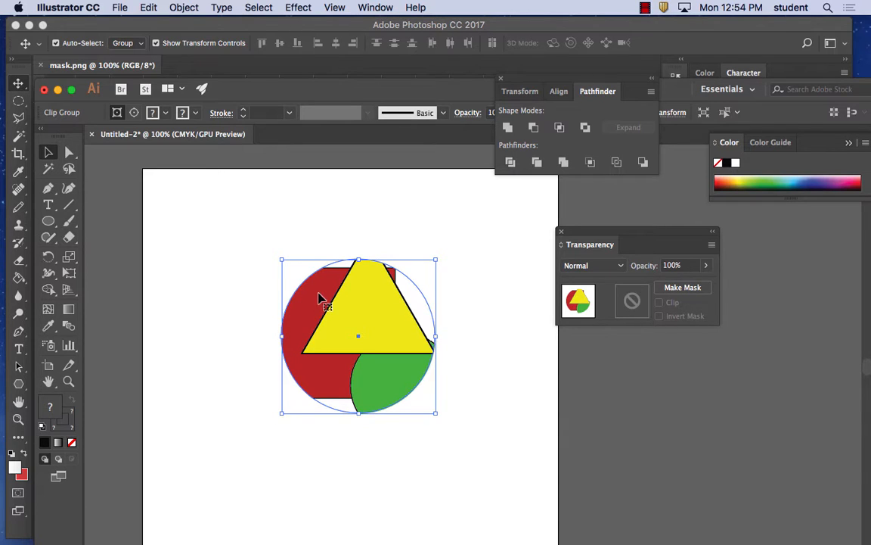
{"action": "left_click", "coordinate": [148, 8]}
{"action": "left_click", "coordinate": [181, 21]}
Step: Delete the feathered black circle from above the three colored shapes
{"action": "left_click", "coordinate": [484, 286]}
{"action": "left_click_drag", "start_coordinate": [379, 322], "coordinate": [614, 410]}
{"action": "key", "text": "Delete"}
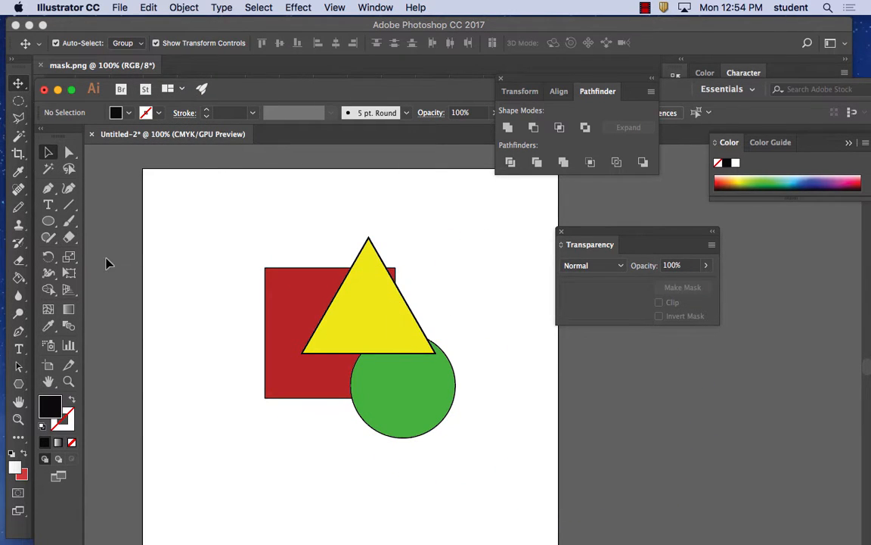
Step: Draw a plain black circle from its center over the shapes, covering most of the square and triangle
{"action": "left_click", "coordinate": [48, 220]}
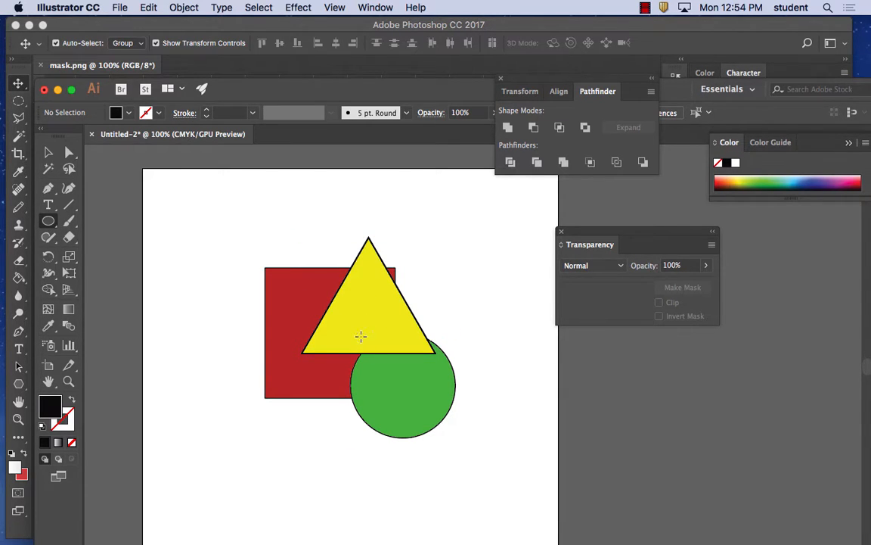
{"action": "left_click_drag", "start_coordinate": [360, 336], "coordinate": [434, 421]}
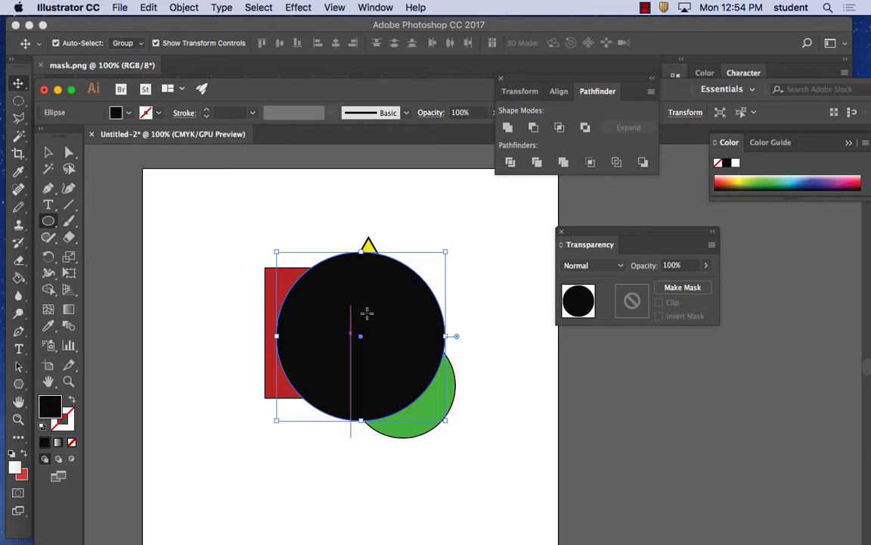
{"action": "left_click", "coordinate": [48, 153]}
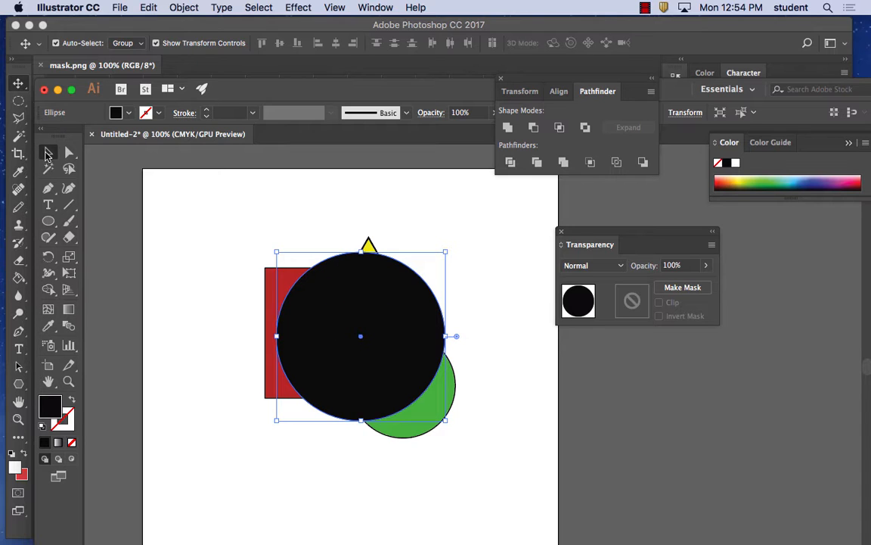
{"action": "left_click", "coordinate": [236, 208]}
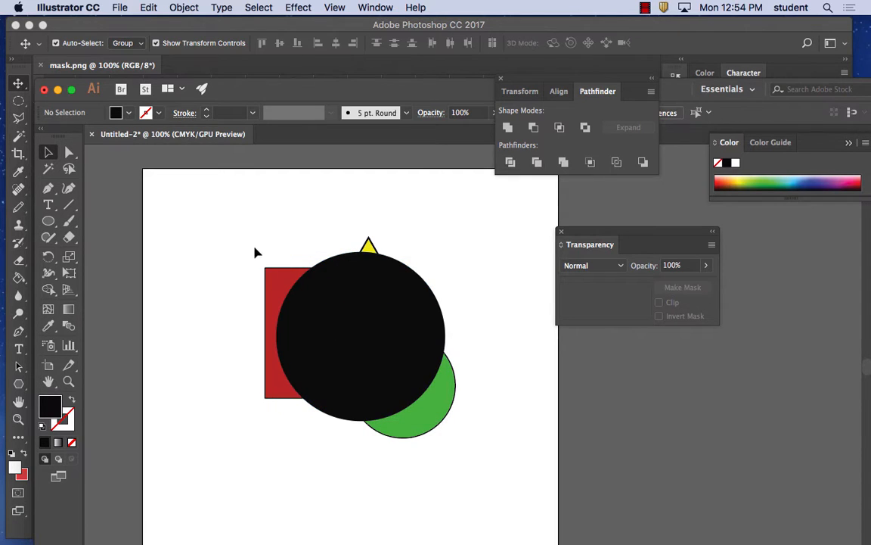
{"action": "left_click", "coordinate": [393, 306]}
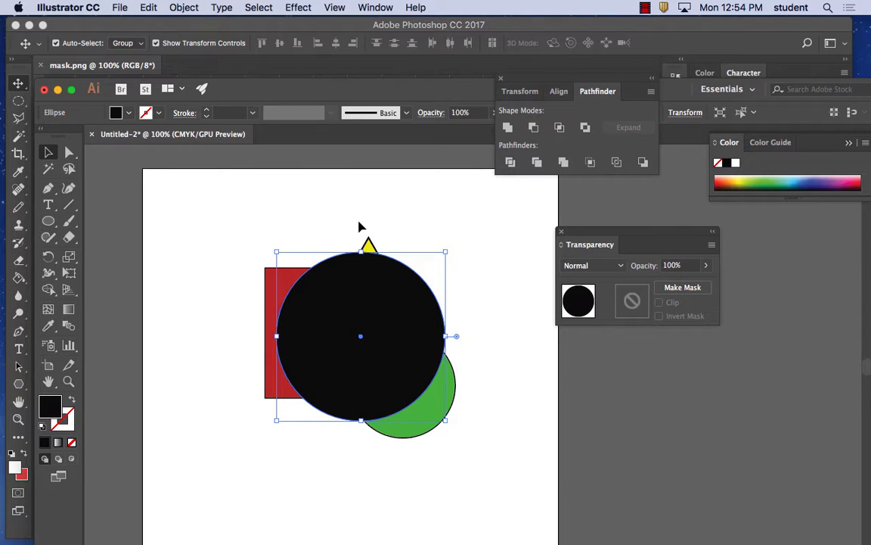
Step: Make a clipping mask from the black circle and the three shapes beneath it
{"action": "left_click", "coordinate": [350, 214]}
{"action": "left_click_drag", "start_coordinate": [235, 211], "coordinate": [461, 432]}
{"action": "left_click", "coordinate": [184, 7]}
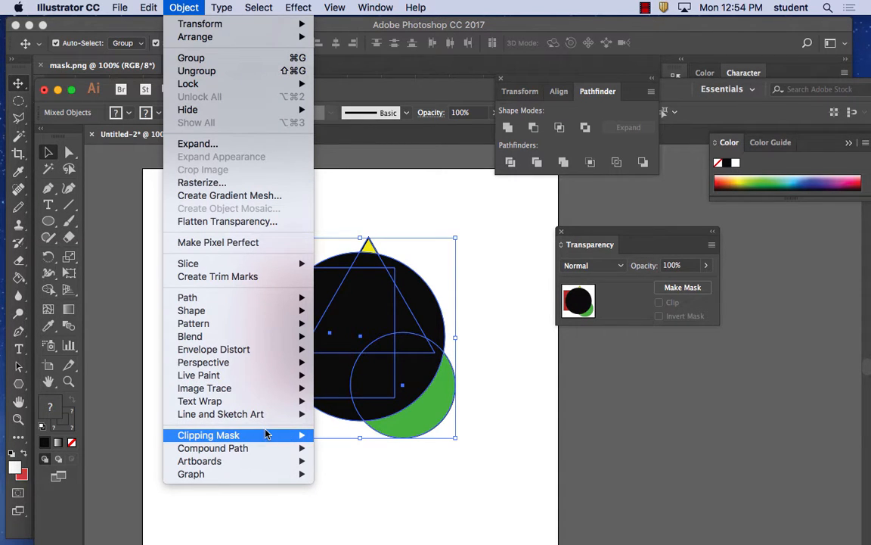
{"action": "mouse_move", "coordinate": [229, 435]}
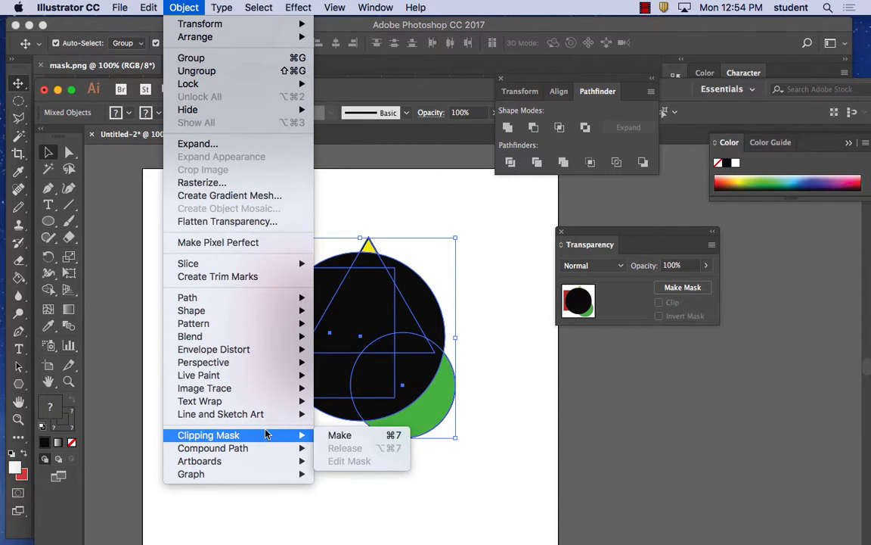
{"action": "left_click", "coordinate": [340, 436]}
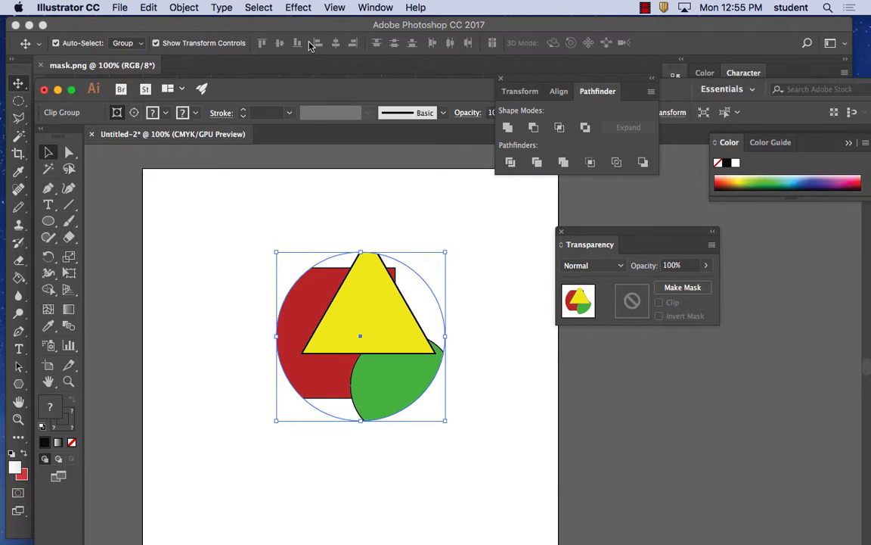
Step: Show the Layers panel beside the artwork and expand Layer 1 and its clip group
{"action": "left_click", "coordinate": [376, 7]}
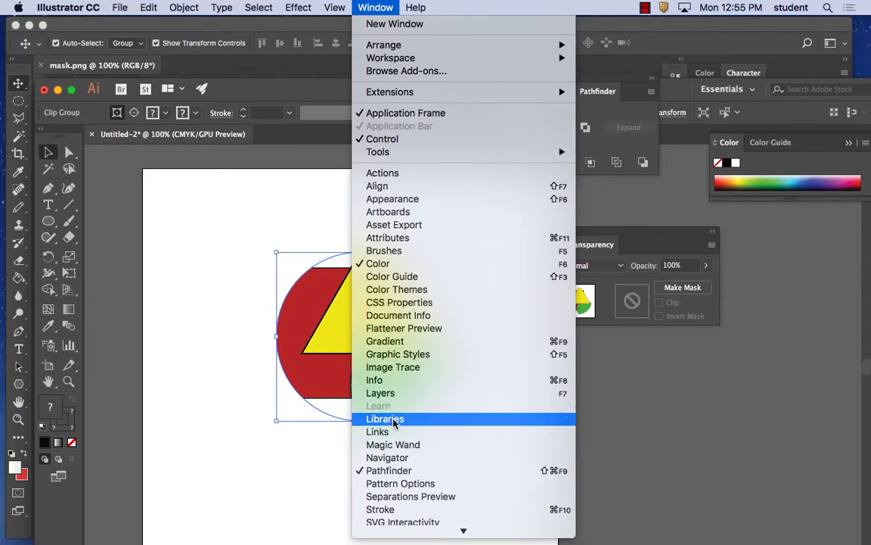
{"action": "left_click", "coordinate": [392, 393]}
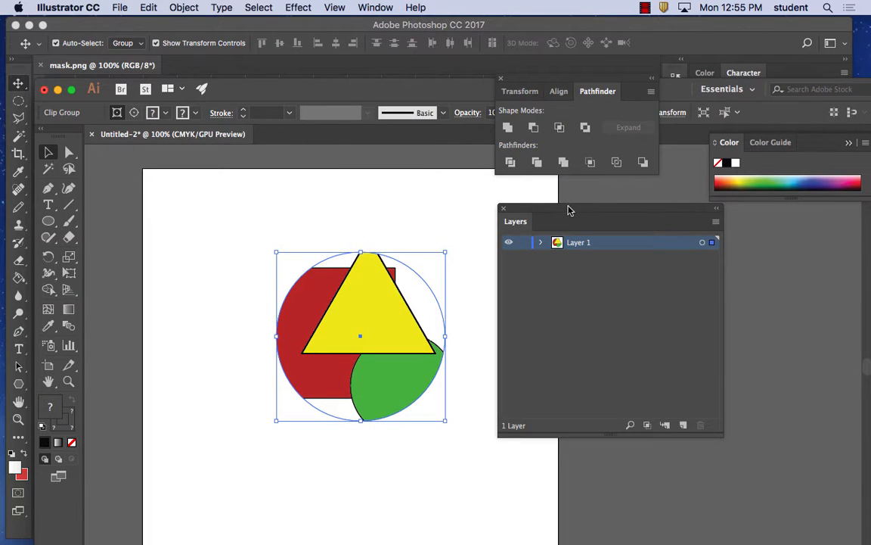
{"action": "left_click_drag", "start_coordinate": [569, 211], "coordinate": [552, 197]}
{"action": "left_click", "coordinate": [525, 229]}
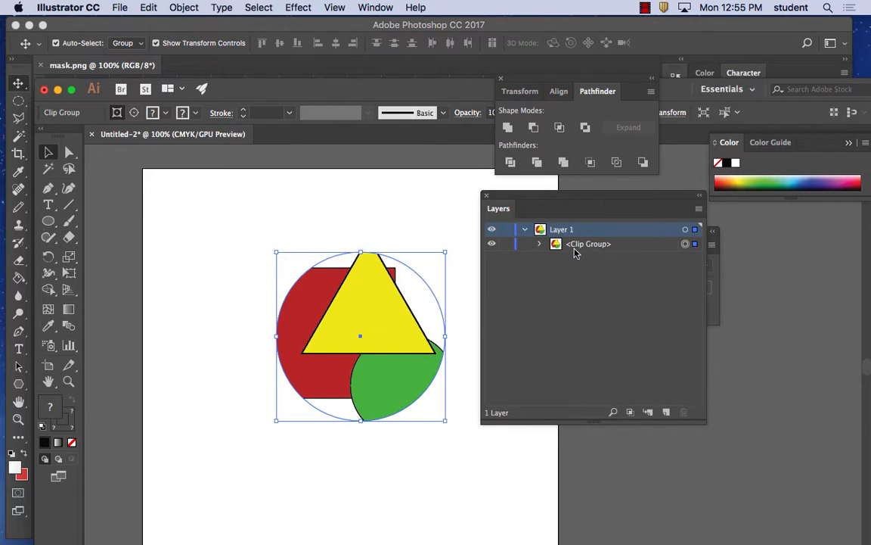
{"action": "left_click", "coordinate": [538, 244]}
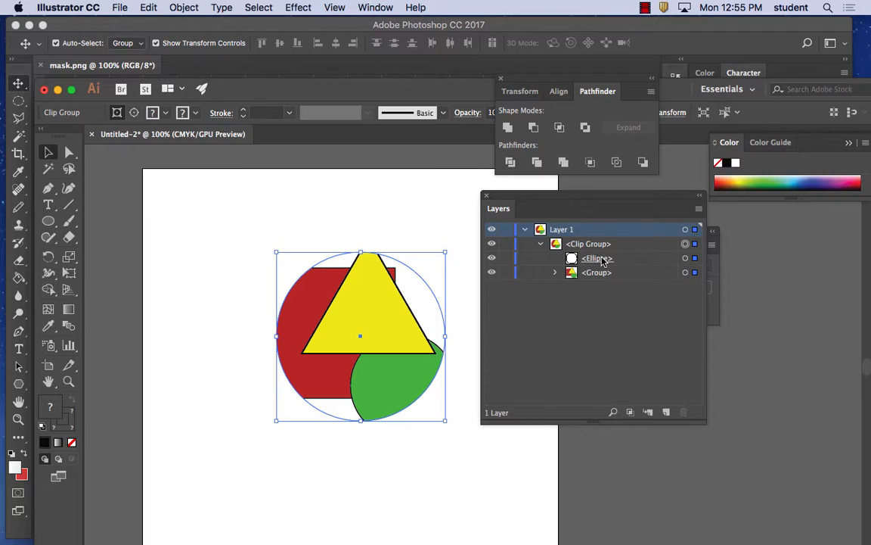
Step: Examine how the clip group nests the masking ellipse and the group of three shapes
{"action": "left_click", "coordinate": [555, 272]}
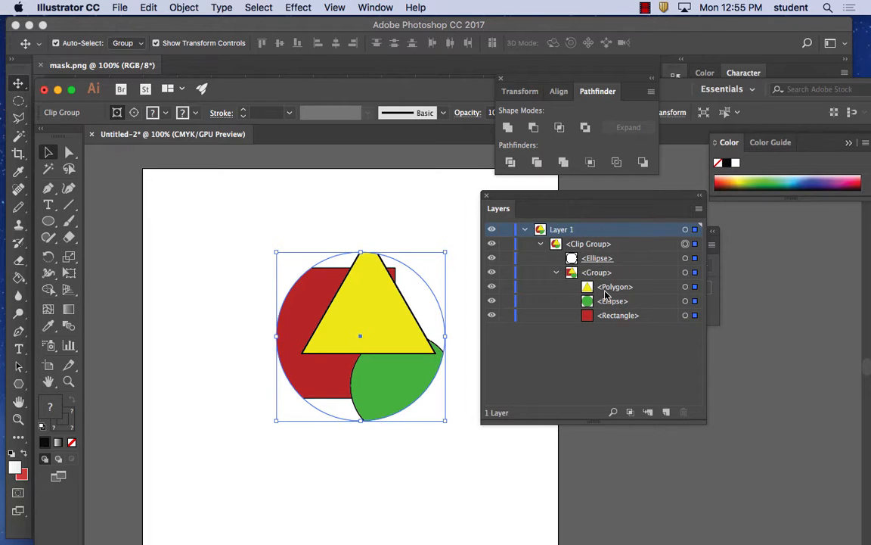
{"action": "left_click", "coordinate": [557, 273]}
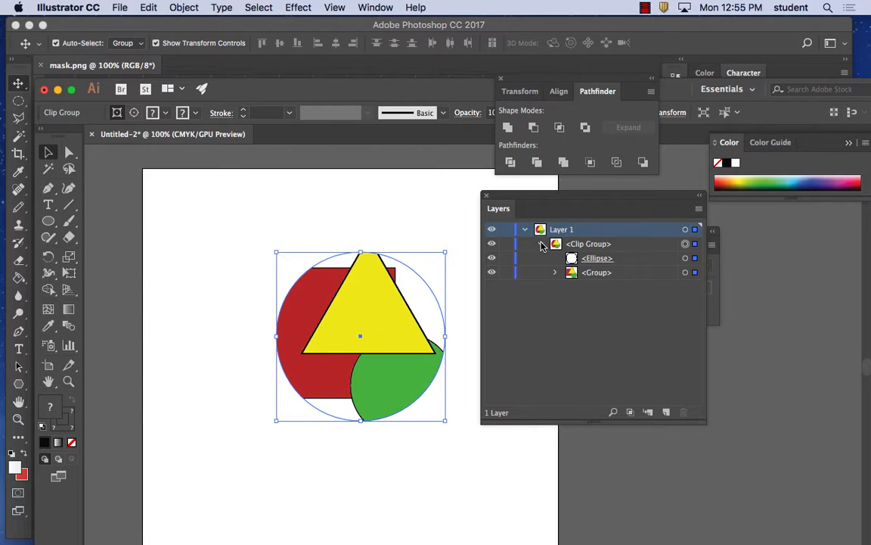
{"action": "left_click", "coordinate": [541, 244]}
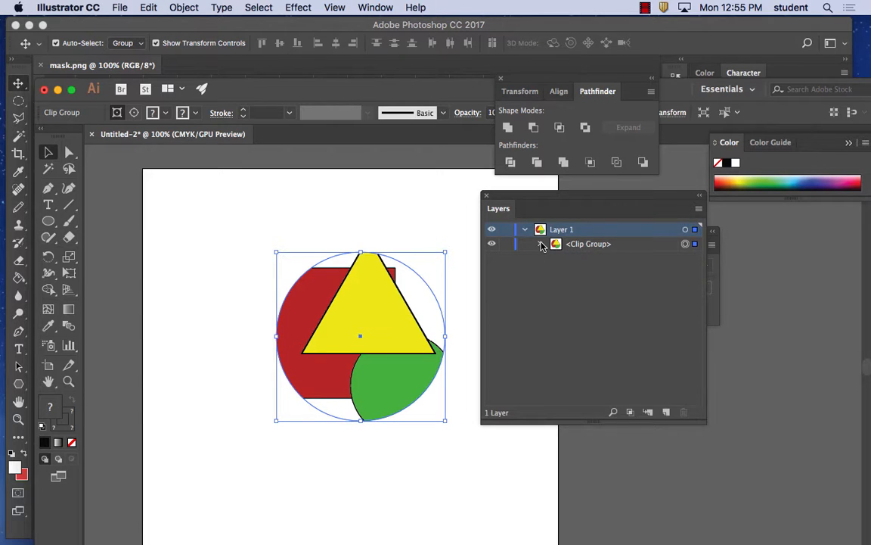
{"action": "left_click", "coordinate": [541, 244]}
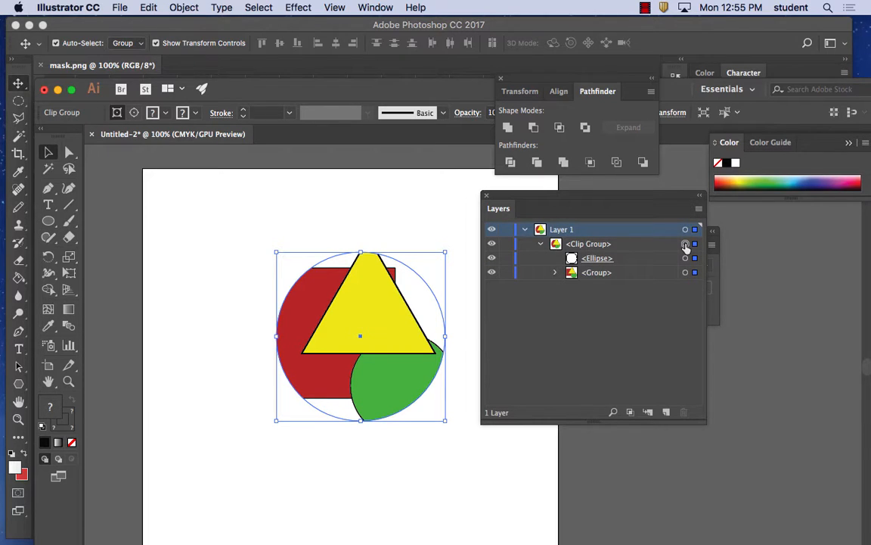
Step: Try Edit Contents on the clipping mask and deselect the masked shapes
{"action": "left_click", "coordinate": [184, 7]}
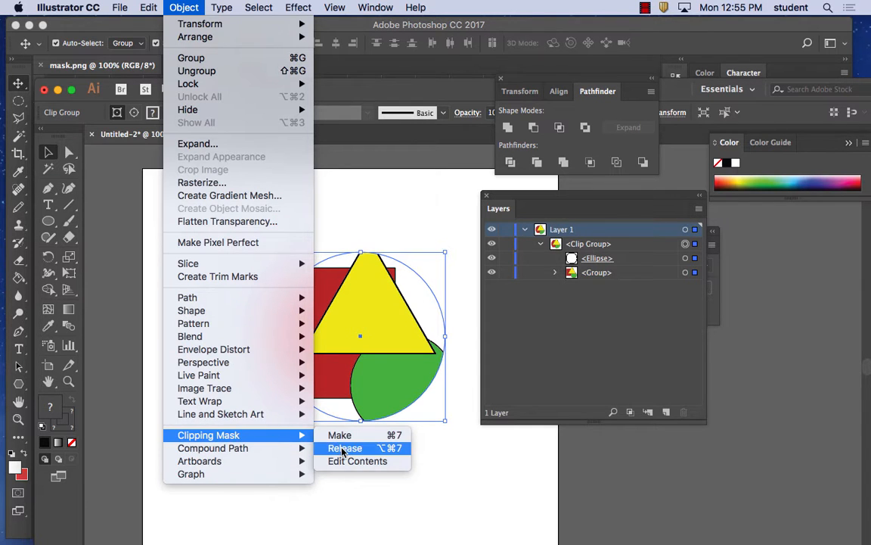
{"action": "left_click", "coordinate": [350, 463]}
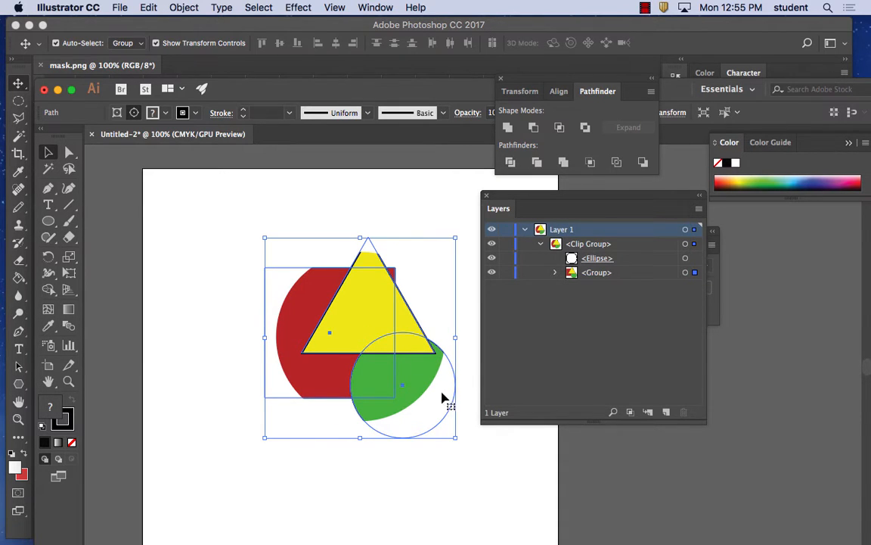
{"action": "left_click", "coordinate": [477, 457]}
Step: Enter isolation mode on the nested group of shapes inside the clip group, and exit it completely
{"action": "left_click", "coordinate": [399, 366]}
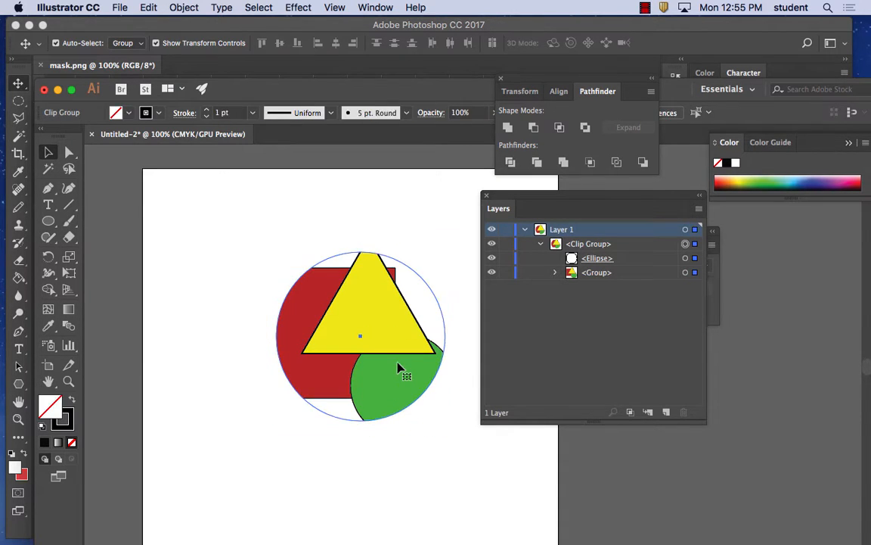
{"action": "double_click", "coordinate": [386, 324]}
{"action": "double_click", "coordinate": [378, 322]}
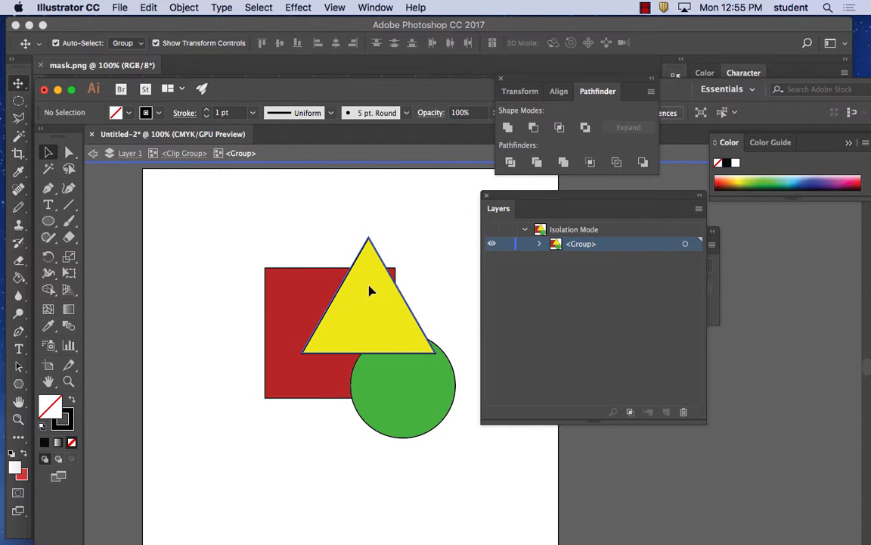
{"action": "left_click", "coordinate": [93, 153]}
{"action": "left_click", "coordinate": [92, 153]}
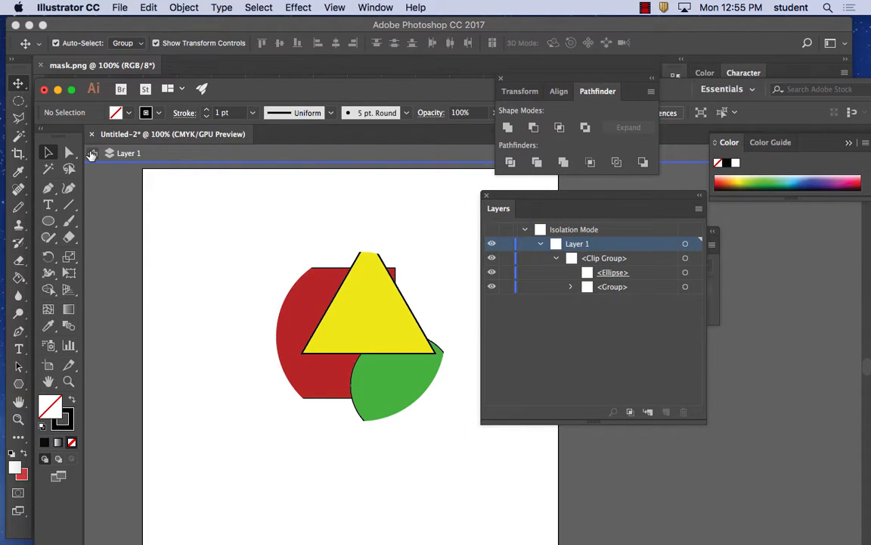
{"action": "left_click", "coordinate": [92, 153]}
Step: Release the clipping mask from the circle-shaped clip group and undo the release
{"action": "left_click_drag", "start_coordinate": [220, 230], "coordinate": [422, 423]}
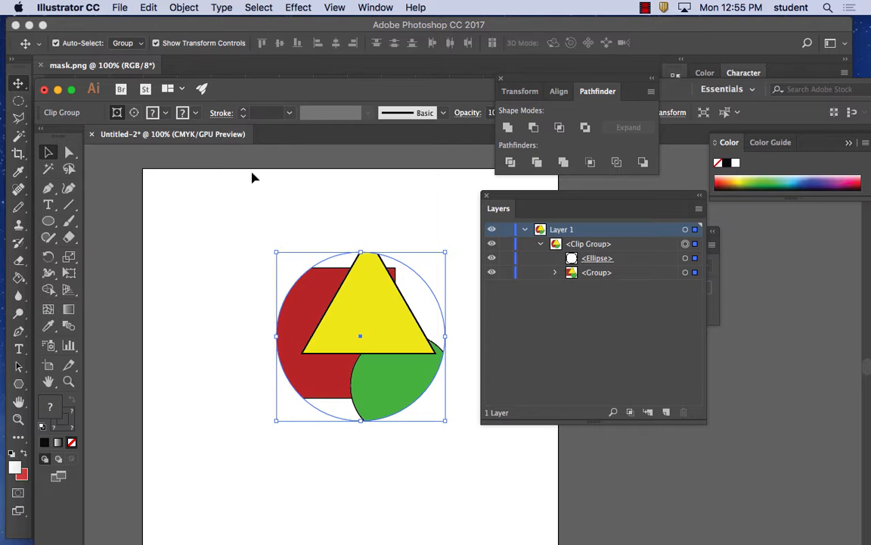
{"action": "left_click", "coordinate": [184, 6]}
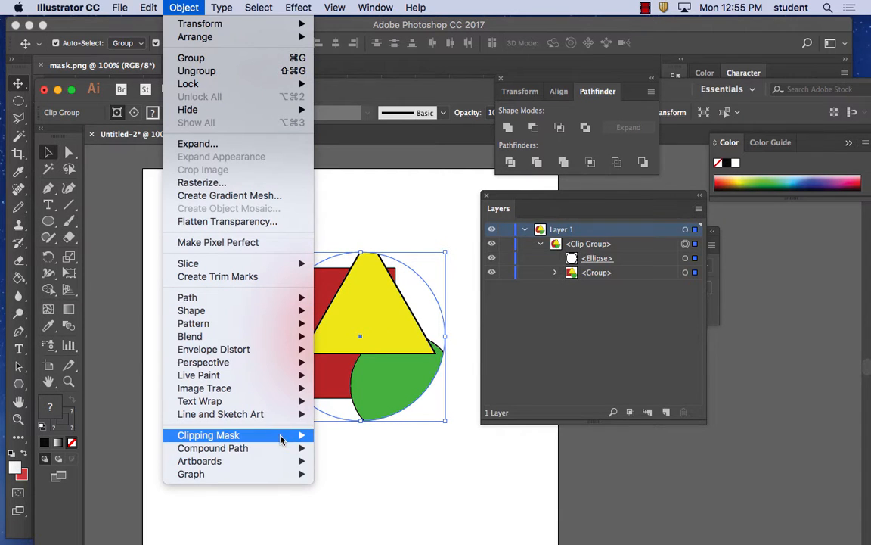
{"action": "mouse_move", "coordinate": [280, 437]}
{"action": "left_click", "coordinate": [342, 447]}
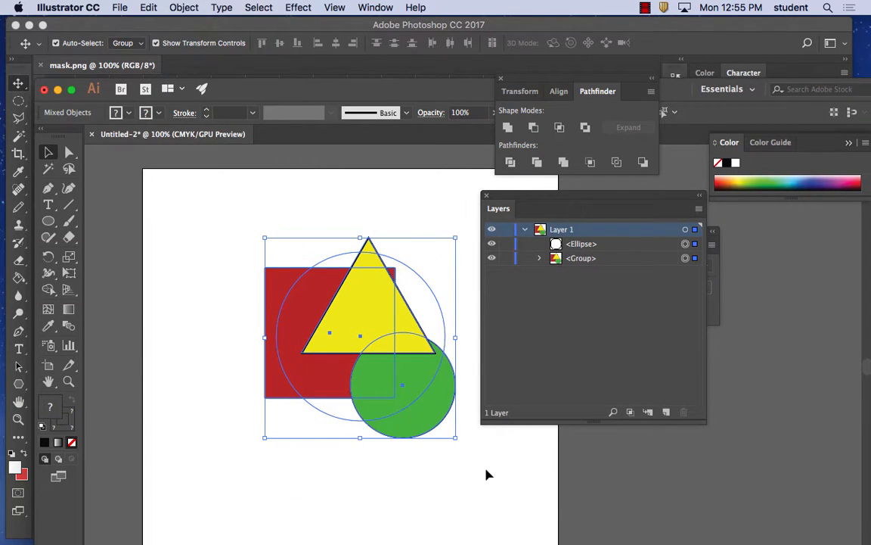
{"action": "left_click", "coordinate": [149, 7]}
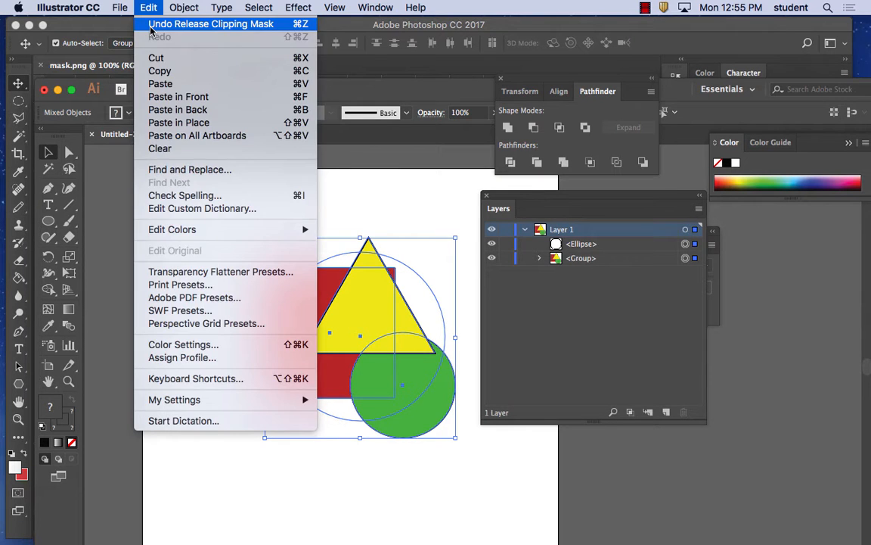
{"action": "left_click", "coordinate": [152, 21]}
{"action": "left_click", "coordinate": [147, 8]}
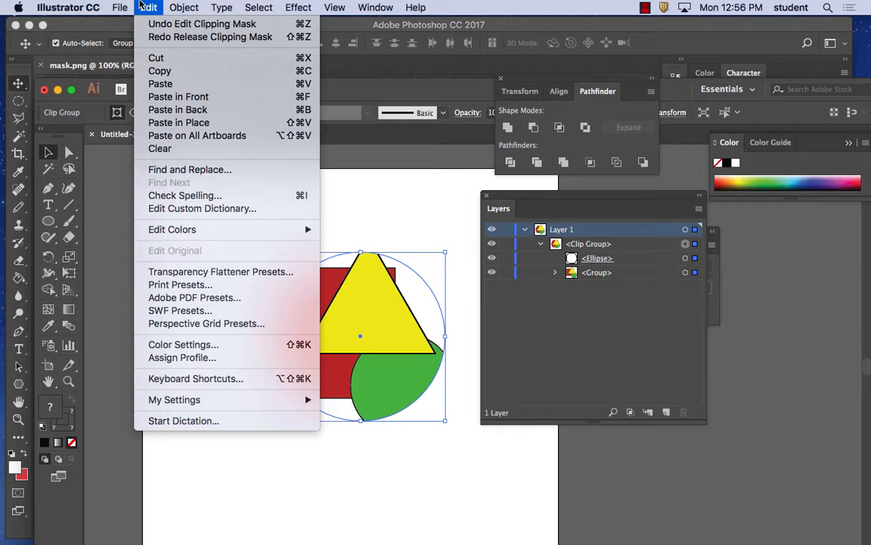
{"action": "mouse_move", "coordinate": [174, 6]}
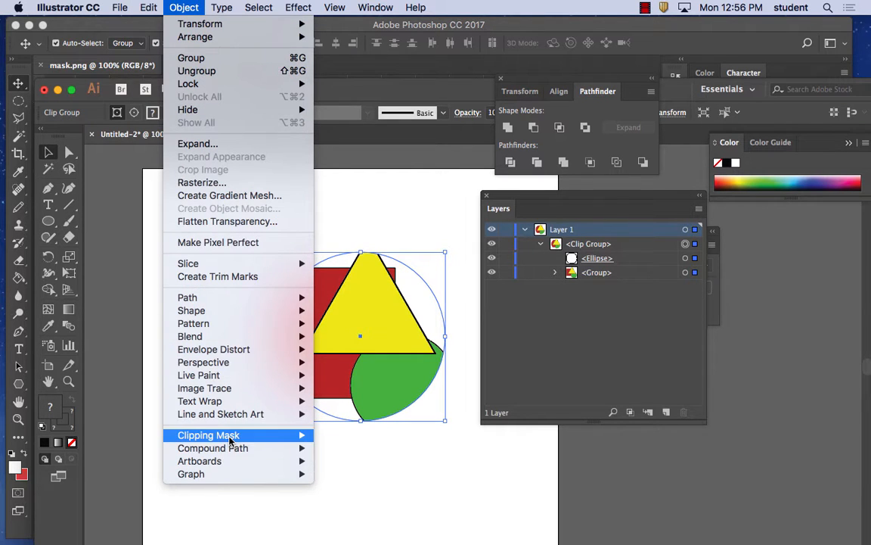
{"action": "mouse_move", "coordinate": [236, 450]}
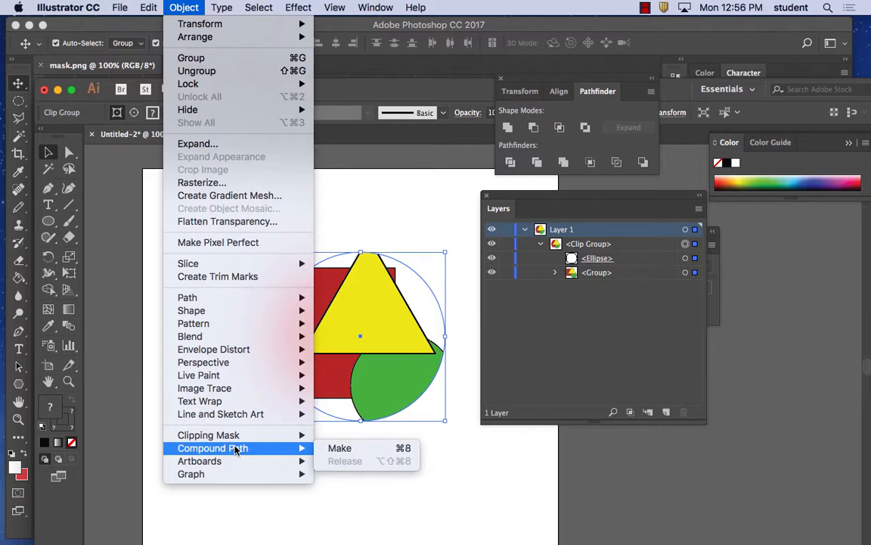
{"action": "mouse_move", "coordinate": [251, 475]}
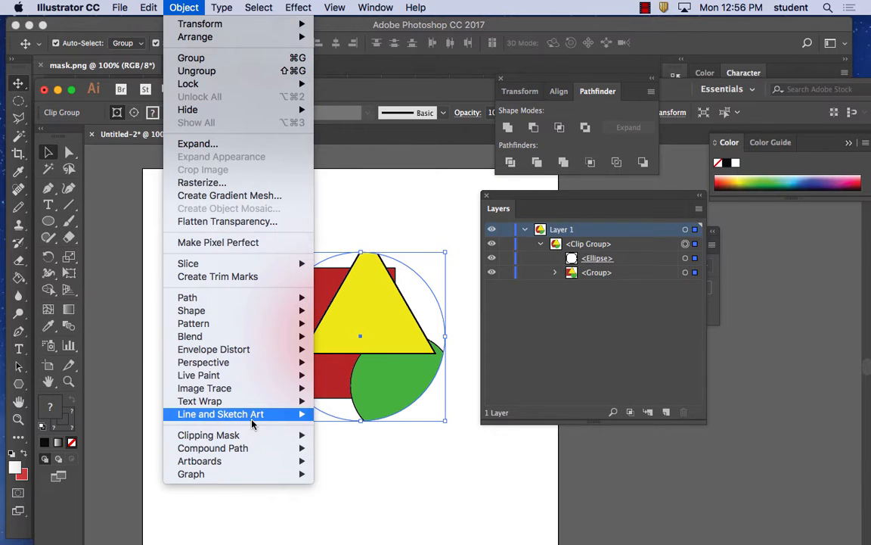
{"action": "left_click", "coordinate": [392, 476]}
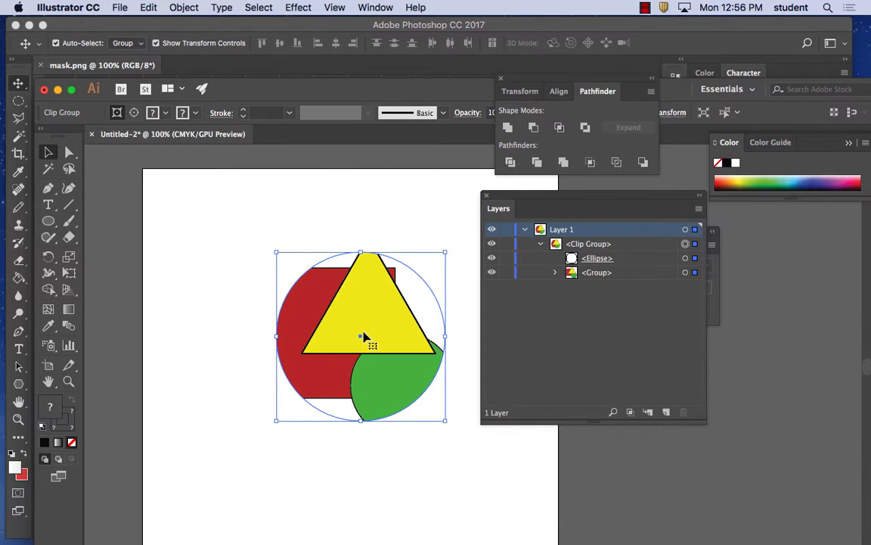
Step: Move the clipped artwork to the artboard's upper-left corner and deselect it, clearing space beside it
{"action": "left_click_drag", "start_coordinate": [378, 309], "coordinate": [277, 220]}
{"action": "left_click", "coordinate": [378, 224]}
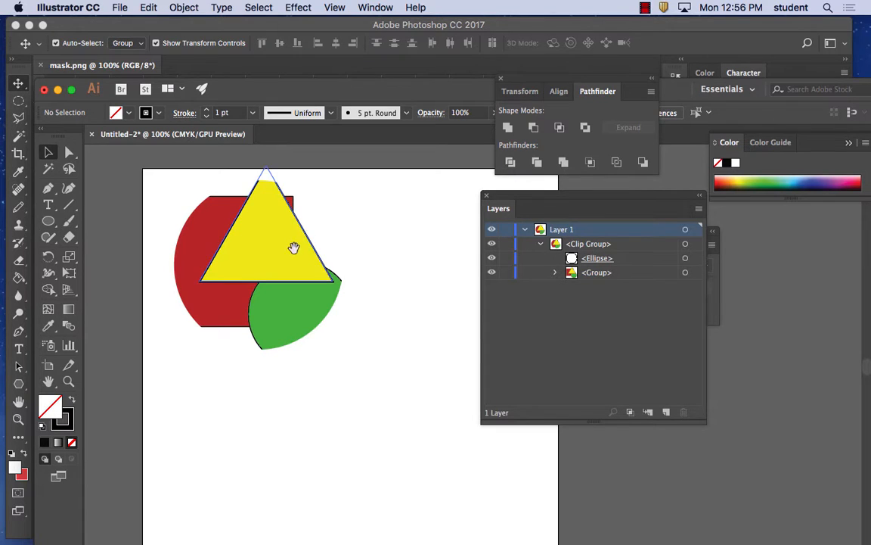
{"action": "left_click_drag", "start_coordinate": [293, 252], "coordinate": [234, 208]}
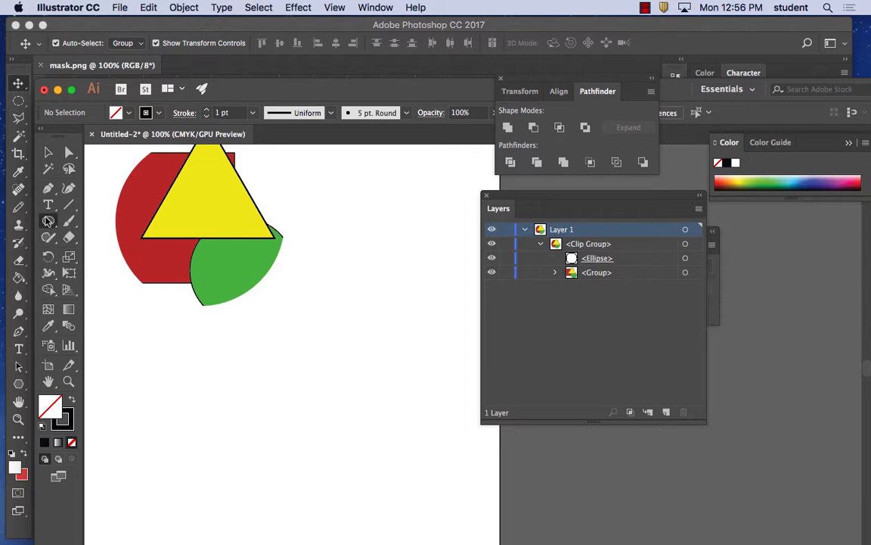
Step: Draw an unfilled square below the clipped artwork and a tall narrow rectangle overlapping and extending below its bottom edge
{"action": "left_click_drag", "start_coordinate": [48, 221], "coordinate": [115, 219]}
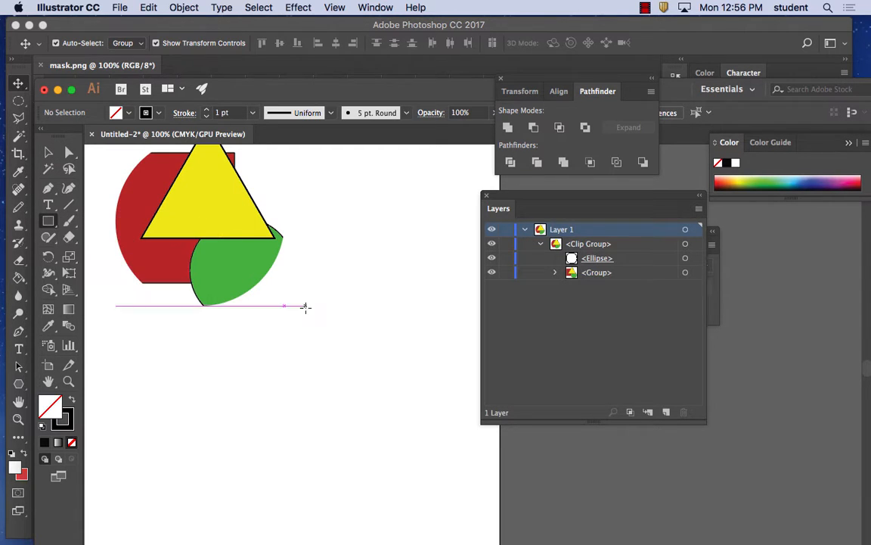
{"action": "left_click_drag", "start_coordinate": [306, 309], "coordinate": [428, 429]}
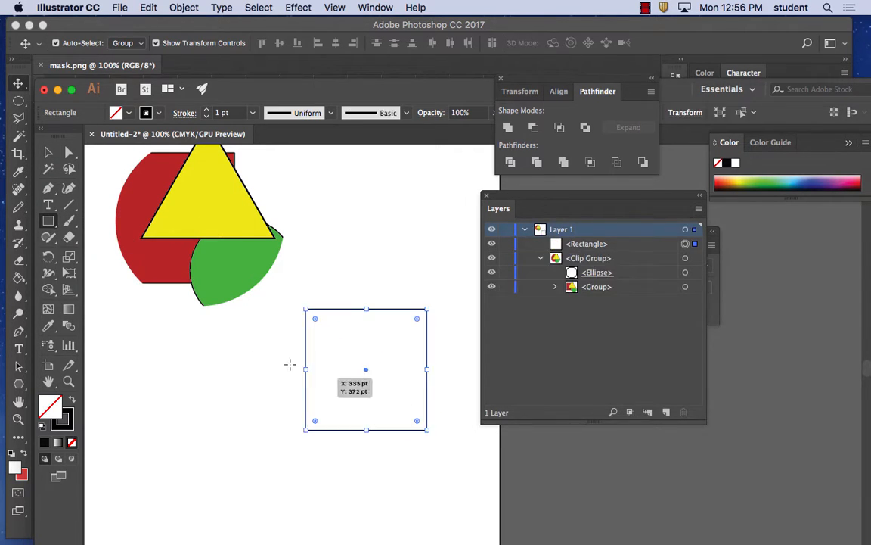
{"action": "left_click_drag", "start_coordinate": [346, 367], "coordinate": [385, 482]}
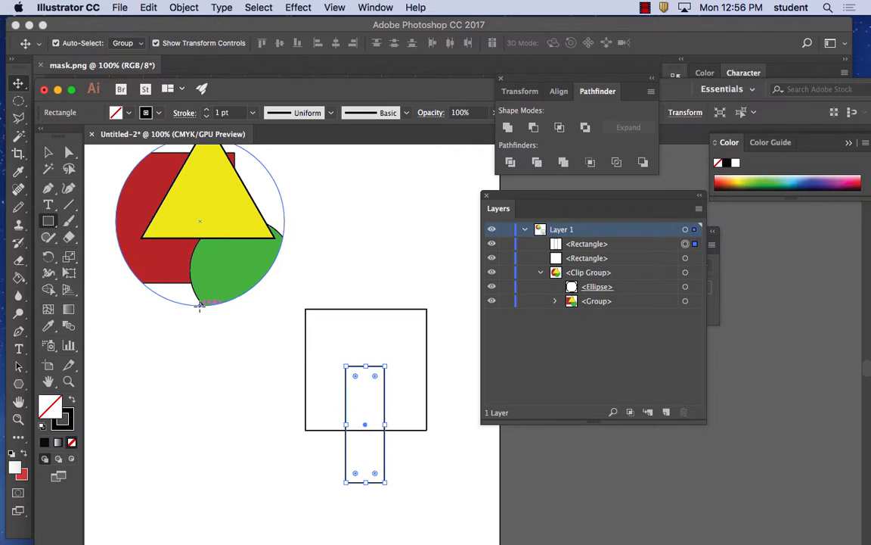
Step: Fill the narrow rectangle with red FF1D1D and deselect it
{"action": "left_click", "coordinate": [47, 152]}
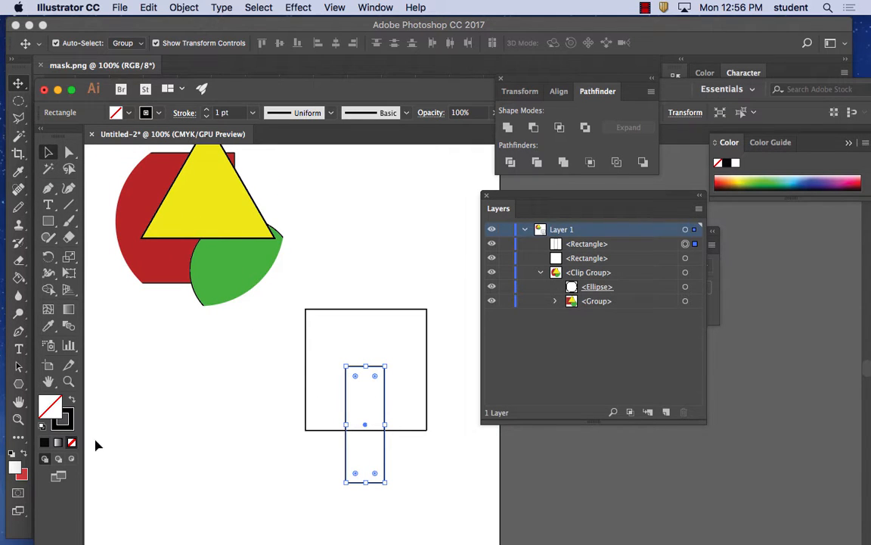
{"action": "double_click", "coordinate": [51, 408]}
{"action": "left_click_drag", "start_coordinate": [562, 228], "coordinate": [556, 190]}
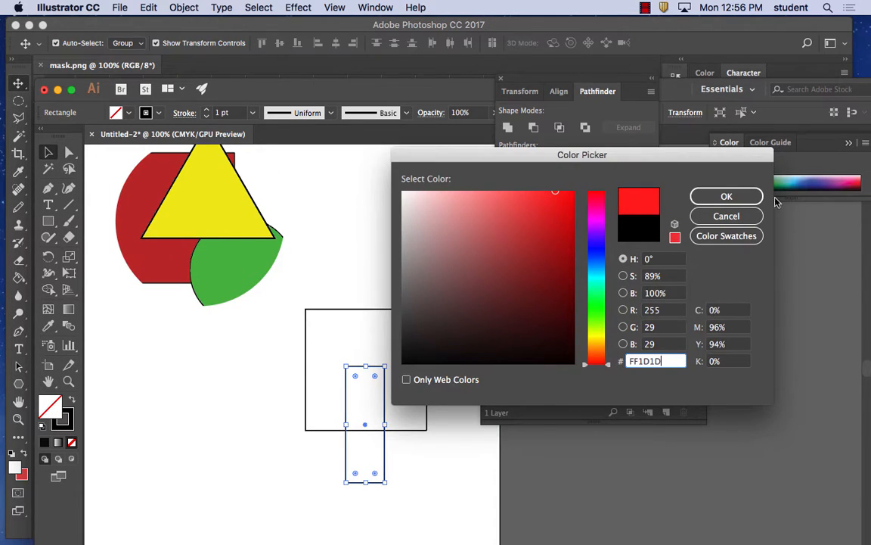
{"action": "left_click", "coordinate": [727, 196]}
{"action": "left_click", "coordinate": [395, 329]}
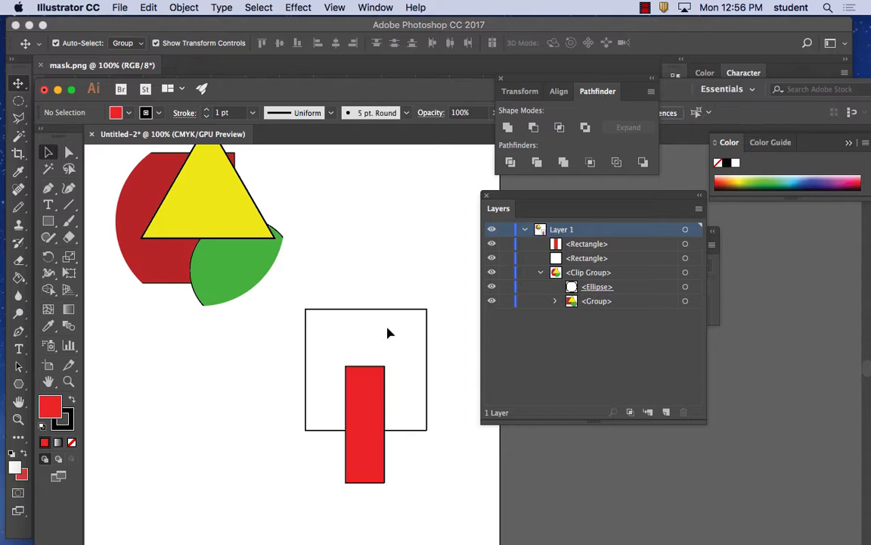
Step: Fill the square behind the red rectangle with a golden yellow and deselect it
{"action": "left_click", "coordinate": [349, 309]}
{"action": "double_click", "coordinate": [50, 406]}
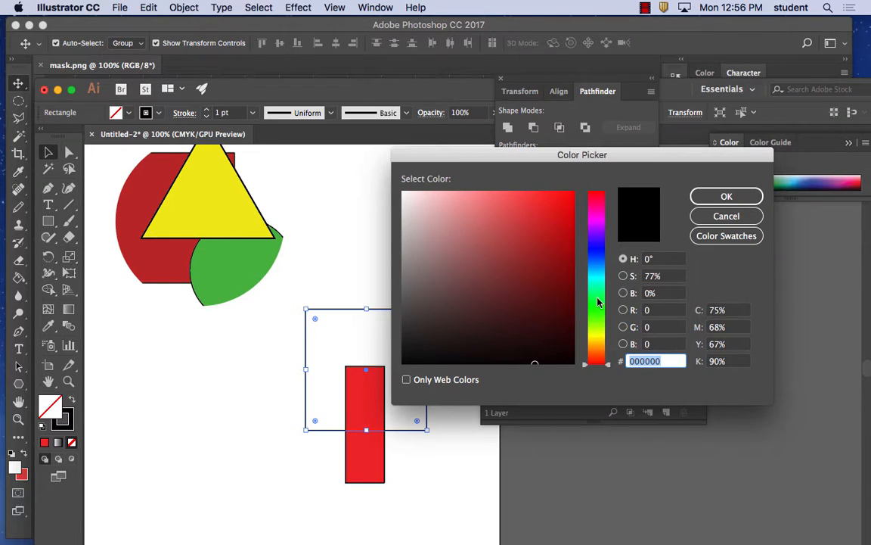
{"action": "left_click", "coordinate": [596, 328]}
{"action": "left_click_drag", "start_coordinate": [595, 333], "coordinate": [596, 341]}
{"action": "left_click_drag", "start_coordinate": [562, 224], "coordinate": [560, 215]}
{"action": "left_click", "coordinate": [714, 196]}
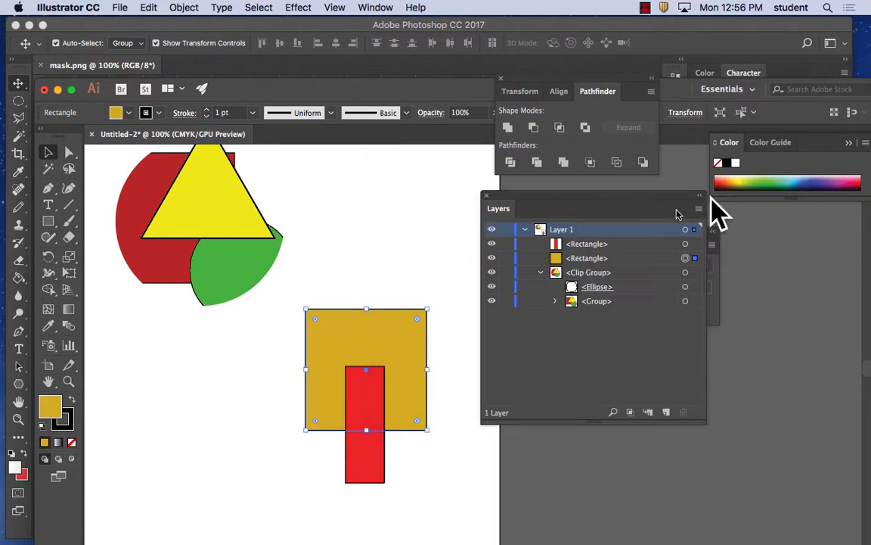
{"action": "left_click", "coordinate": [376, 260]}
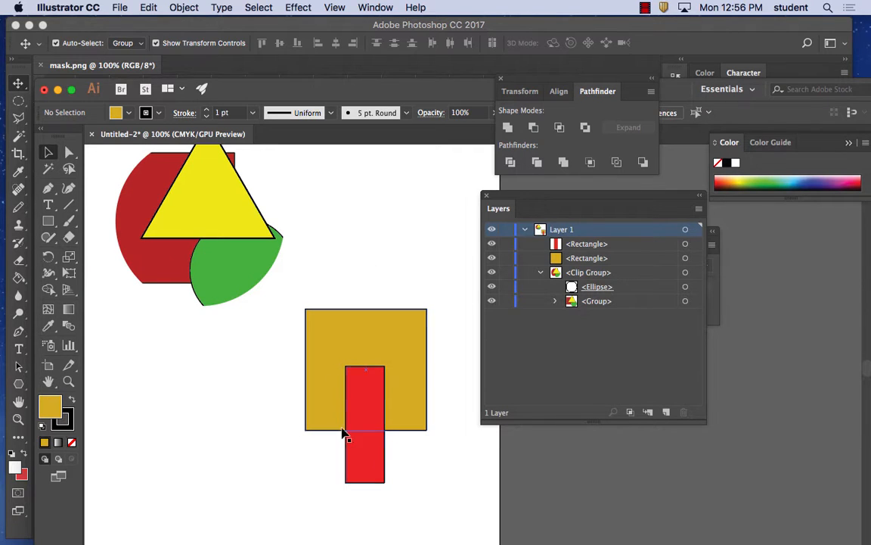
{"action": "left_click_drag", "start_coordinate": [355, 396], "coordinate": [362, 393]}
{"action": "left_click", "coordinate": [417, 229]}
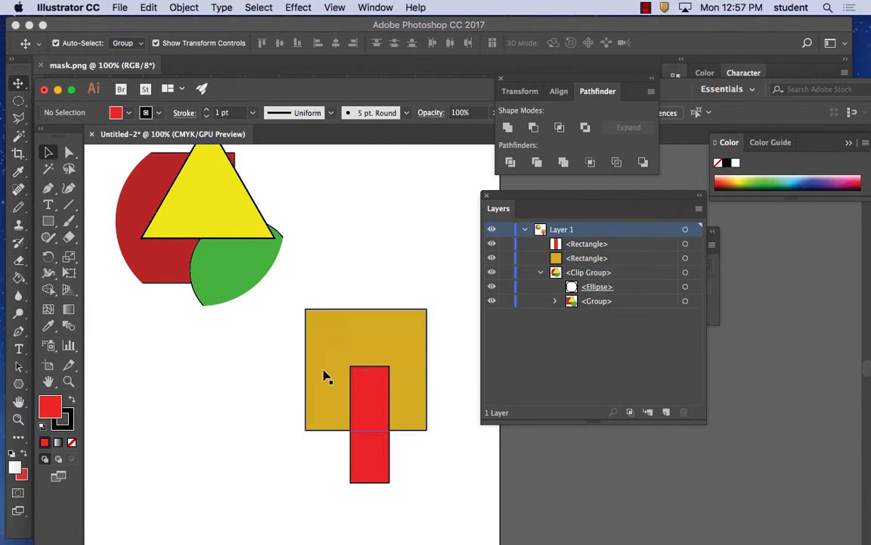
{"action": "left_click_drag", "start_coordinate": [278, 293], "coordinate": [453, 519]}
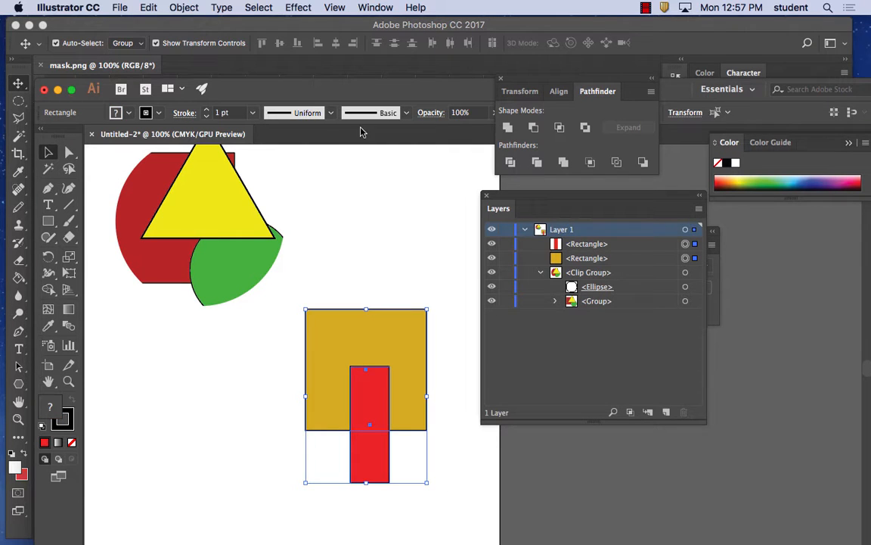
{"action": "left_click", "coordinate": [187, 7]}
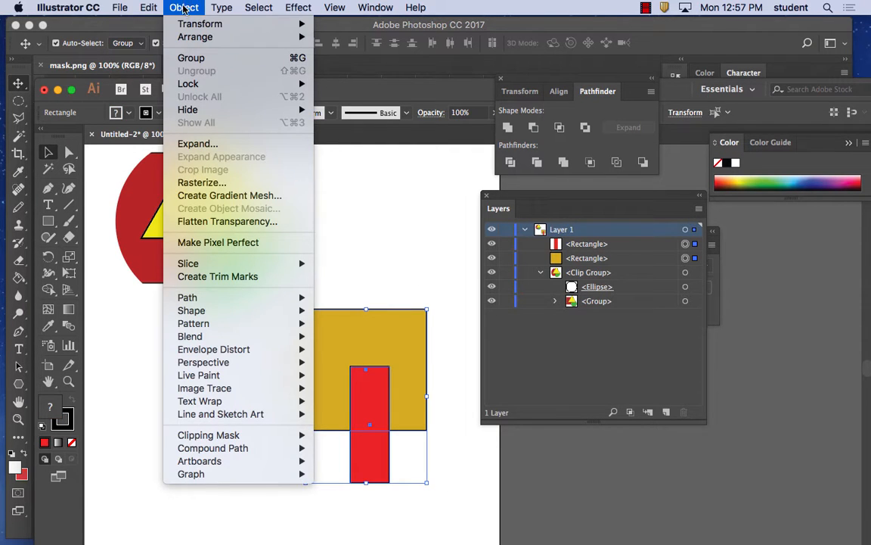
{"action": "mouse_move", "coordinate": [198, 301]}
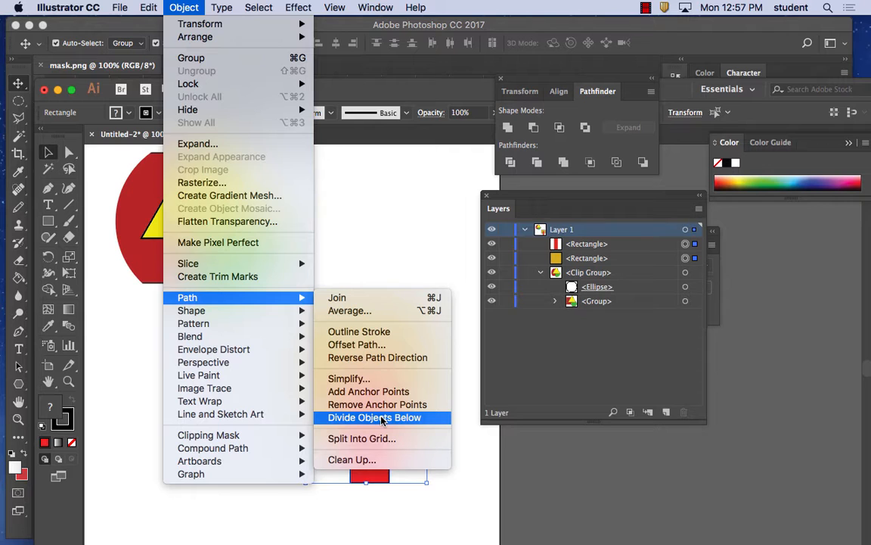
{"action": "left_click", "coordinate": [393, 195]}
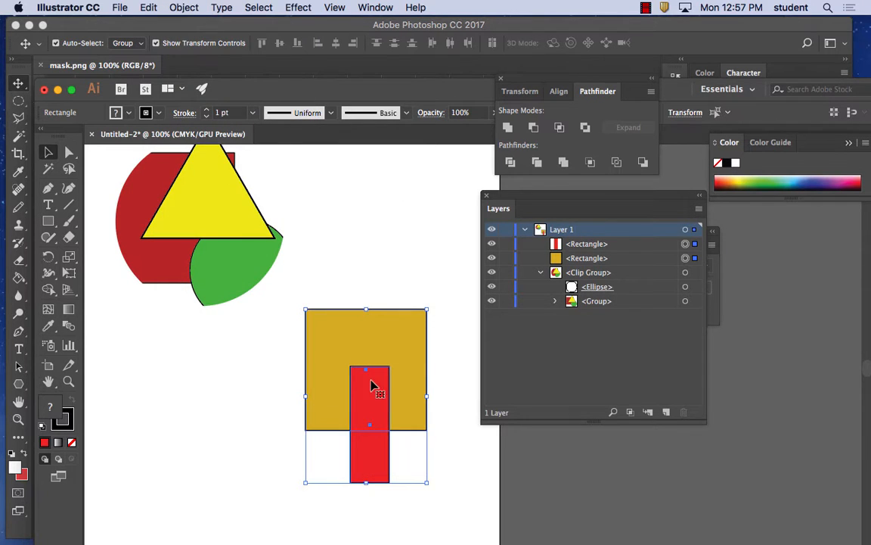
{"action": "left_click", "coordinate": [424, 459]}
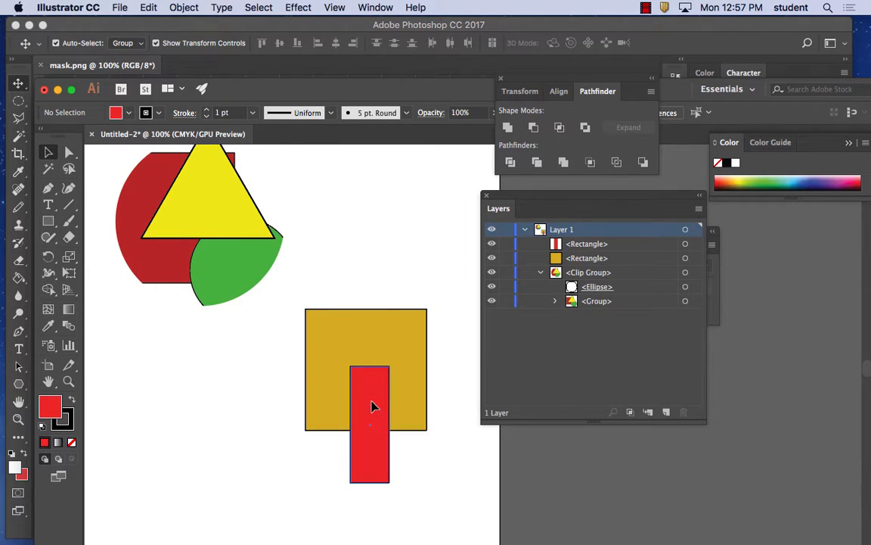
Step: Center the red rectangle horizontally on the gold square and try Divide Objects Below with both shapes selected
{"action": "left_click_drag", "start_coordinate": [372, 406], "coordinate": [364, 404]}
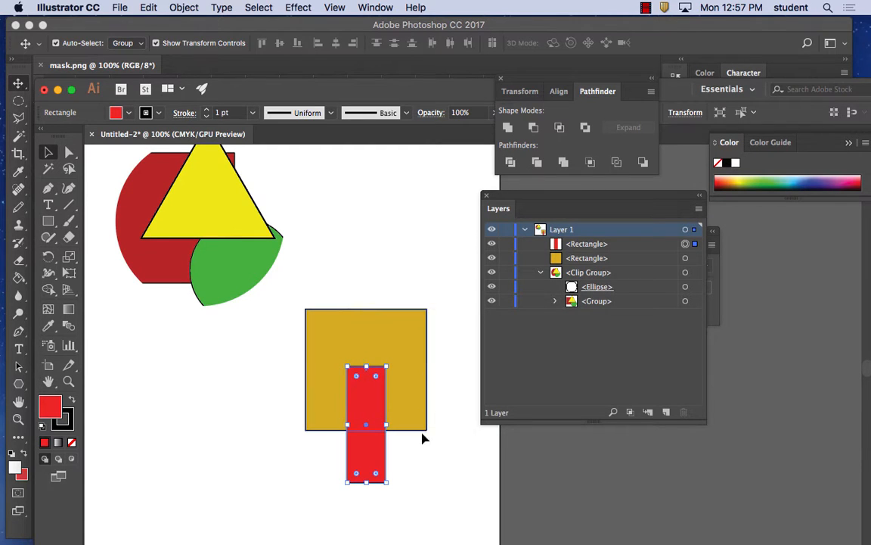
{"action": "left_click", "coordinate": [378, 417], "text": "shift"}
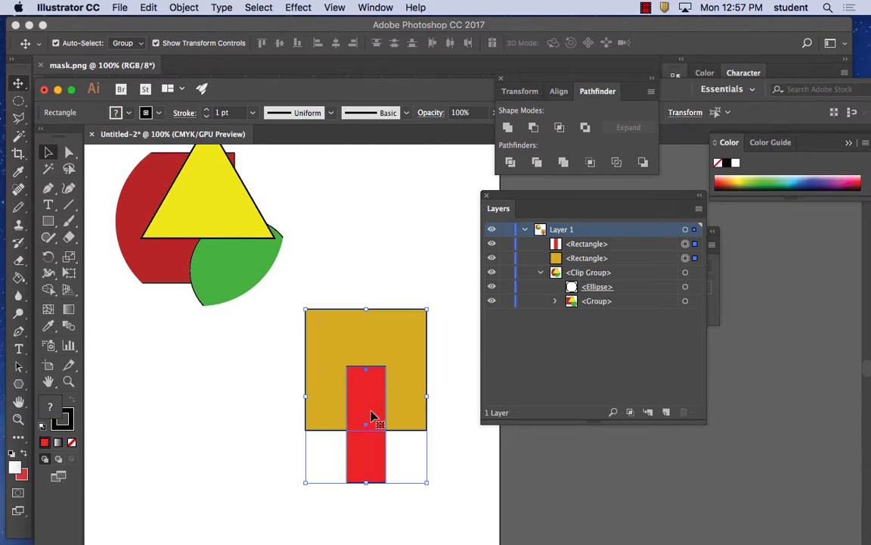
{"action": "left_click", "coordinate": [184, 7]}
{"action": "mouse_move", "coordinate": [277, 298]}
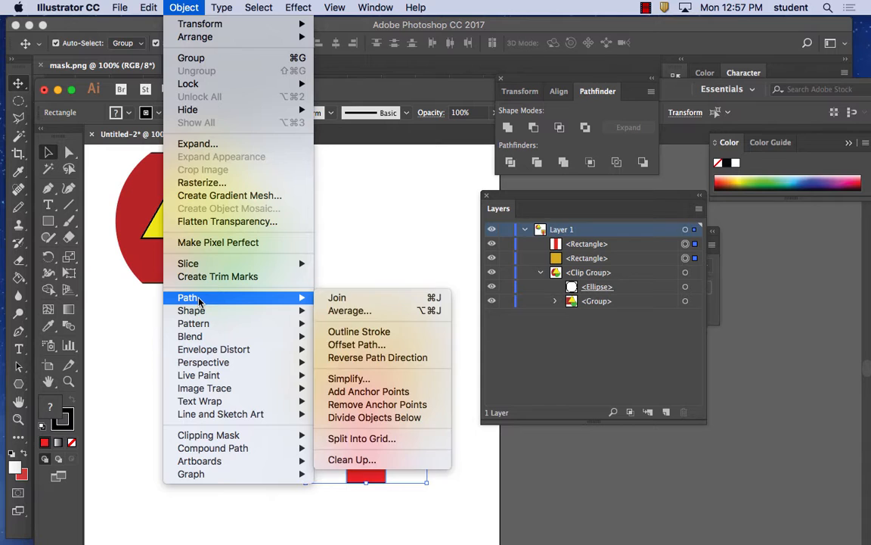
{"action": "left_click", "coordinate": [381, 424]}
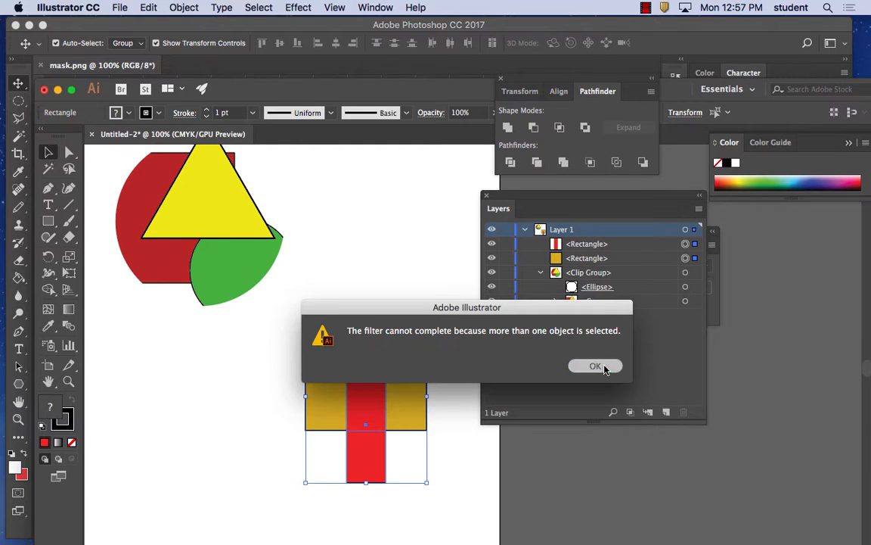
{"action": "left_click", "coordinate": [604, 367]}
{"action": "left_click", "coordinate": [453, 420]}
Step: Cut the gold square with the red rectangle alone using Divide Objects Below, and deselect the resulting pieces
{"action": "left_click", "coordinate": [386, 405]}
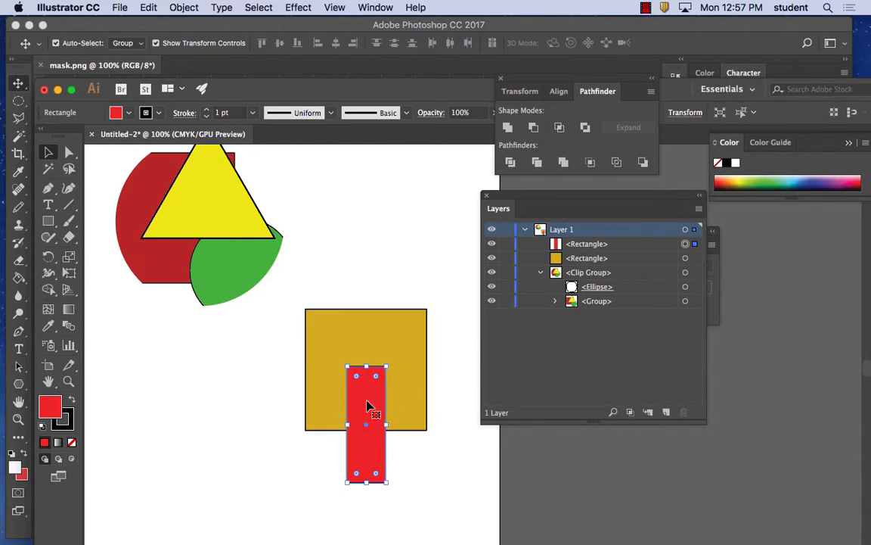
{"action": "left_click", "coordinate": [184, 7]}
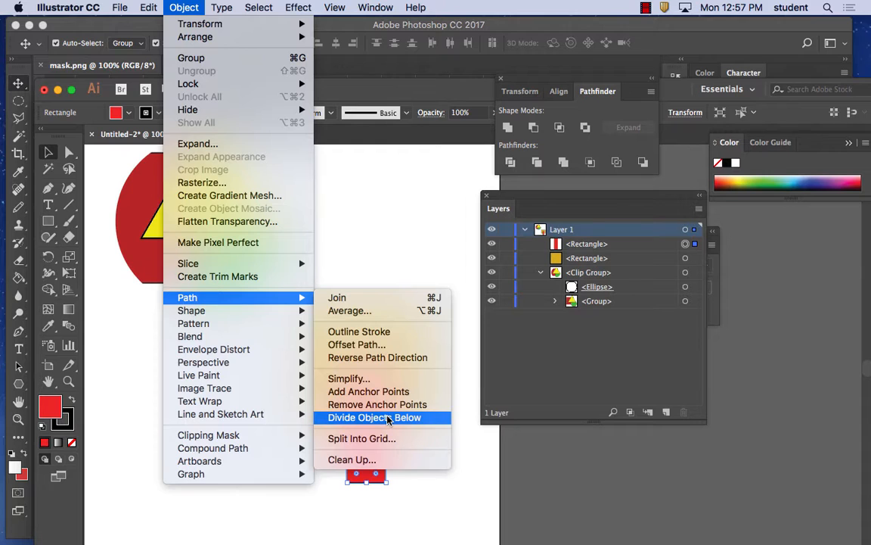
{"action": "left_click", "coordinate": [387, 418]}
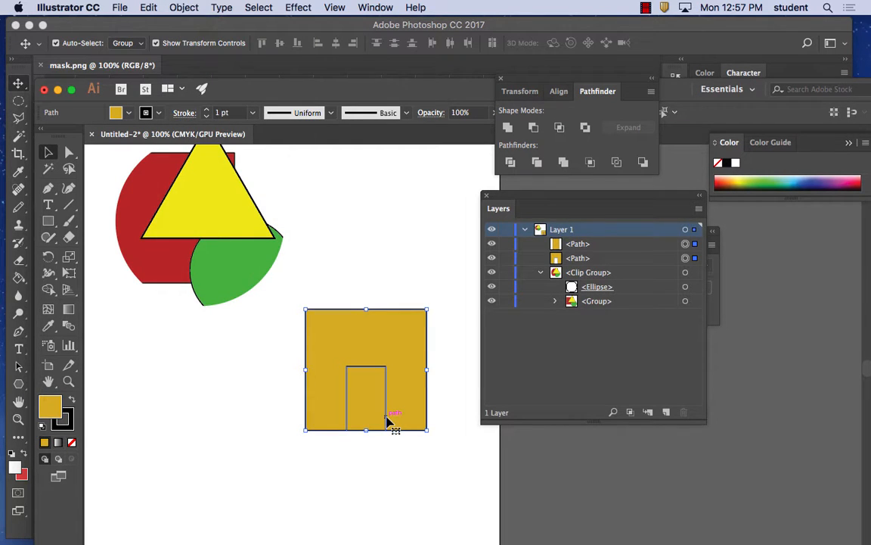
{"action": "left_click", "coordinate": [398, 466]}
Step: Place the cut-out piece on the notched shape's upper-right edge to form a chair, and shift both pieces up the artboard
{"action": "left_click_drag", "start_coordinate": [373, 394], "coordinate": [375, 463]}
{"action": "left_click", "coordinate": [446, 486]}
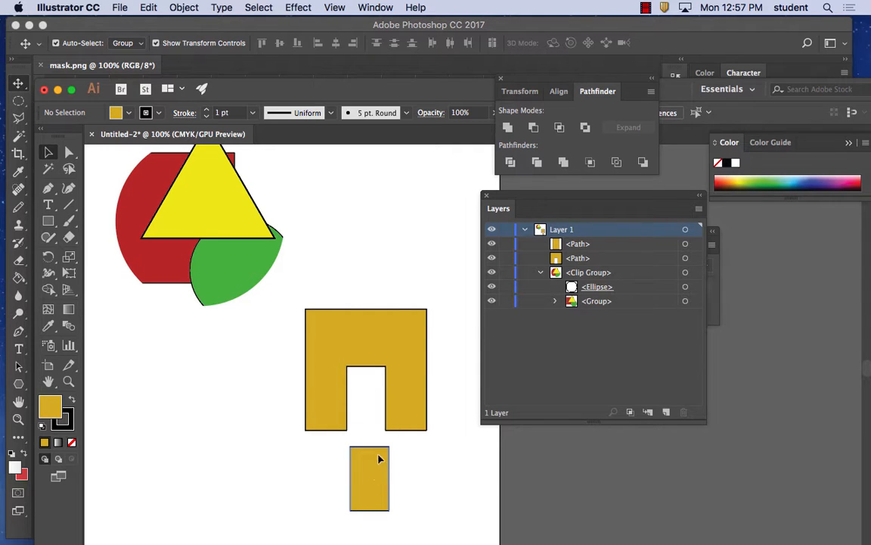
{"action": "left_click_drag", "start_coordinate": [379, 460], "coordinate": [436, 196]}
{"action": "left_click_drag", "start_coordinate": [421, 288], "coordinate": [393, 278]}
{"action": "left_click", "coordinate": [461, 314]}
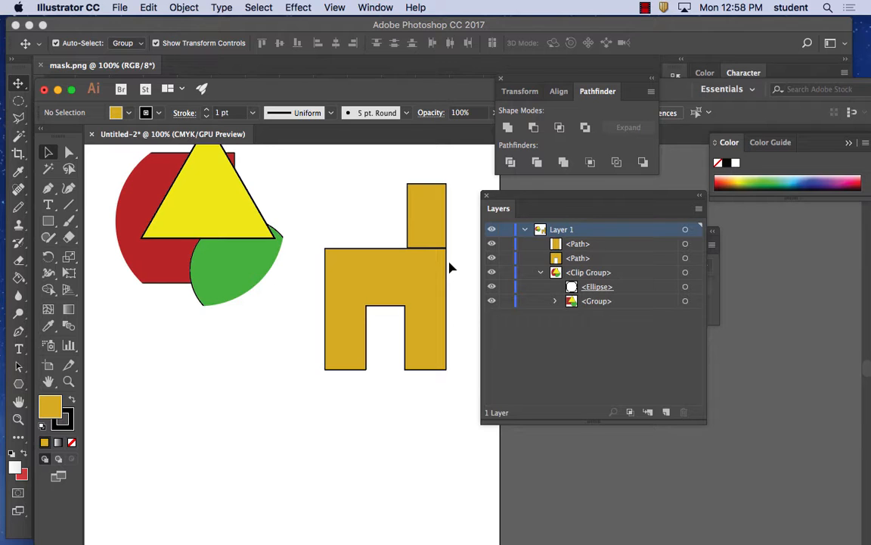
{"action": "left_click_drag", "start_coordinate": [354, 214], "coordinate": [418, 165]}
{"action": "left_click", "coordinate": [379, 288]}
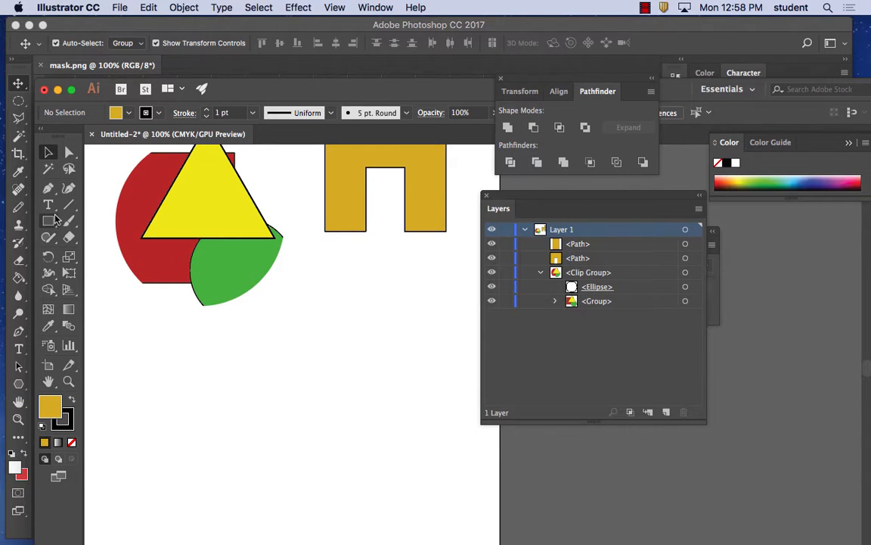
Step: Activate the Pencil tool and set its fidelity close to Accurate
{"action": "left_click", "coordinate": [47, 189]}
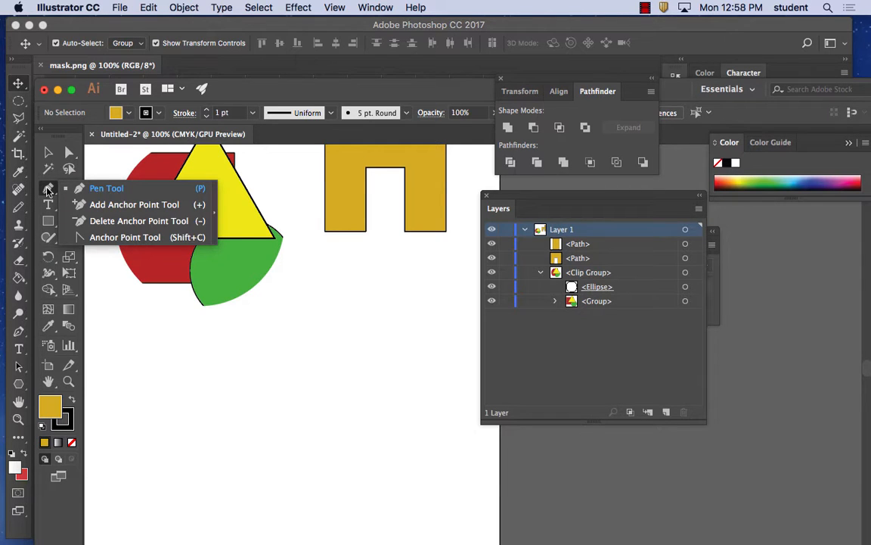
{"action": "mouse_move", "coordinate": [47, 190]}
{"action": "left_mouse_down"}
{"action": "mouse_move", "coordinate": [43, 233]}
{"action": "mouse_move", "coordinate": [110, 254]}
{"action": "left_mouse_up"}
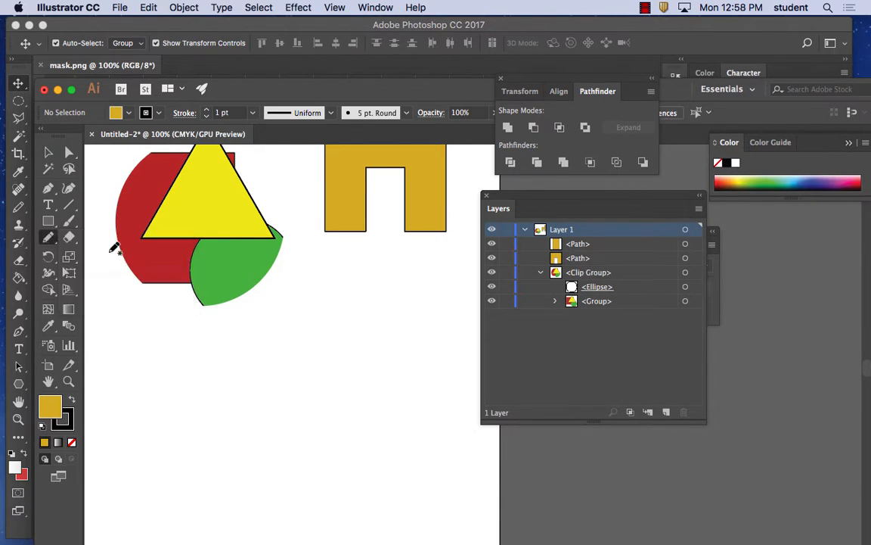
{"action": "double_click", "coordinate": [48, 237]}
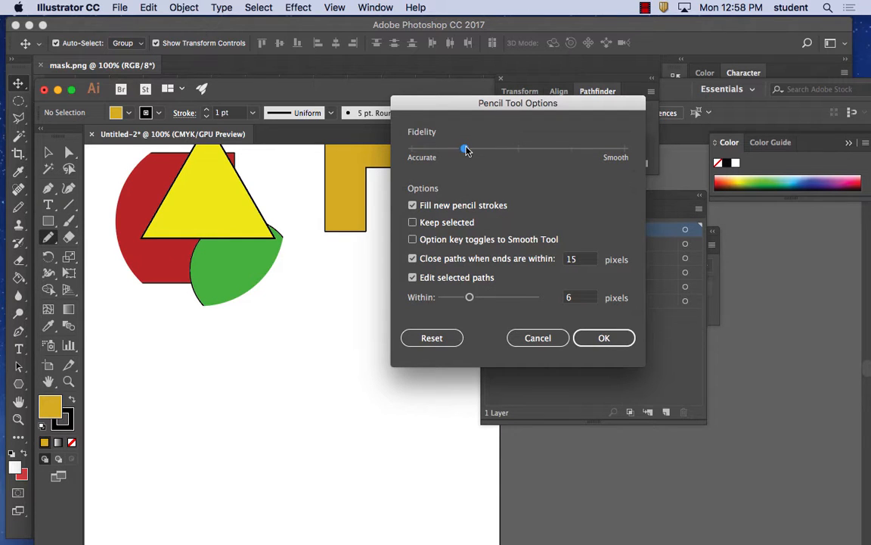
{"action": "left_click_drag", "start_coordinate": [441, 149], "coordinate": [419, 149]}
{"action": "left_click", "coordinate": [603, 339]}
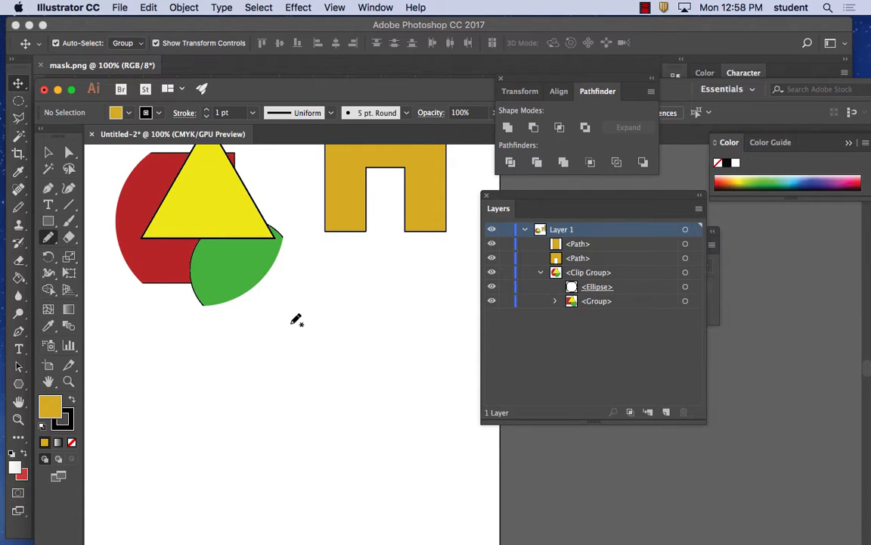
Step: Place flowers.jpg as a large linked image beneath the gold shape, and move the Layers panel clear of it
{"action": "left_click", "coordinate": [119, 8]}
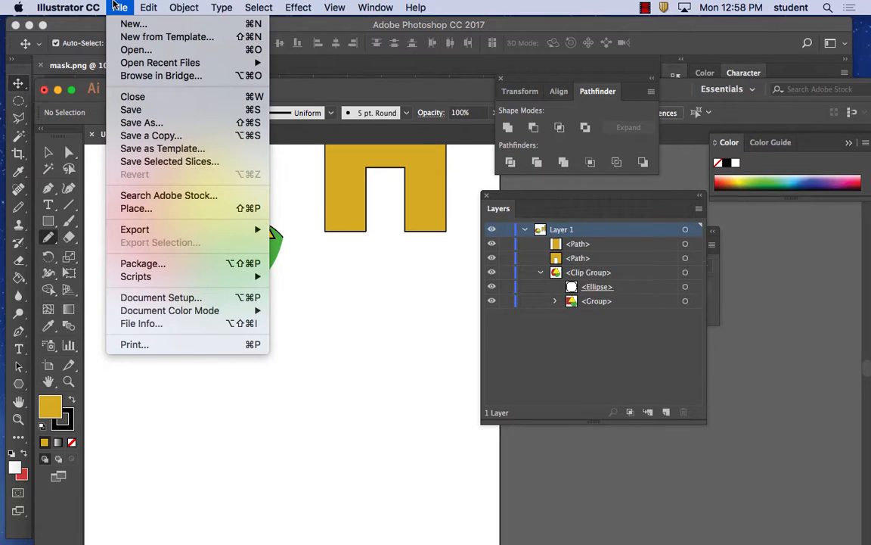
{"action": "left_click", "coordinate": [156, 209]}
{"action": "scroll", "coordinate": [499, 295], "scroll_direction": "down", "scroll_amount": 5}
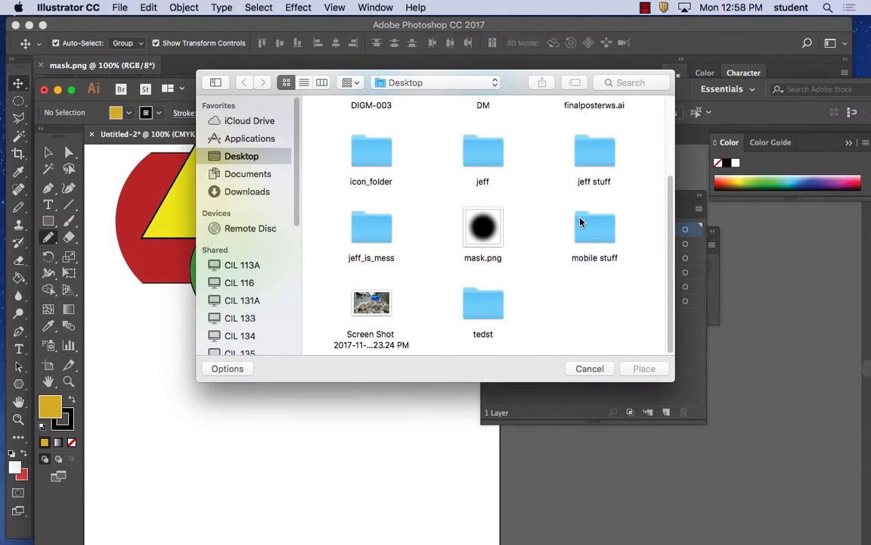
{"action": "double_click", "coordinate": [598, 160]}
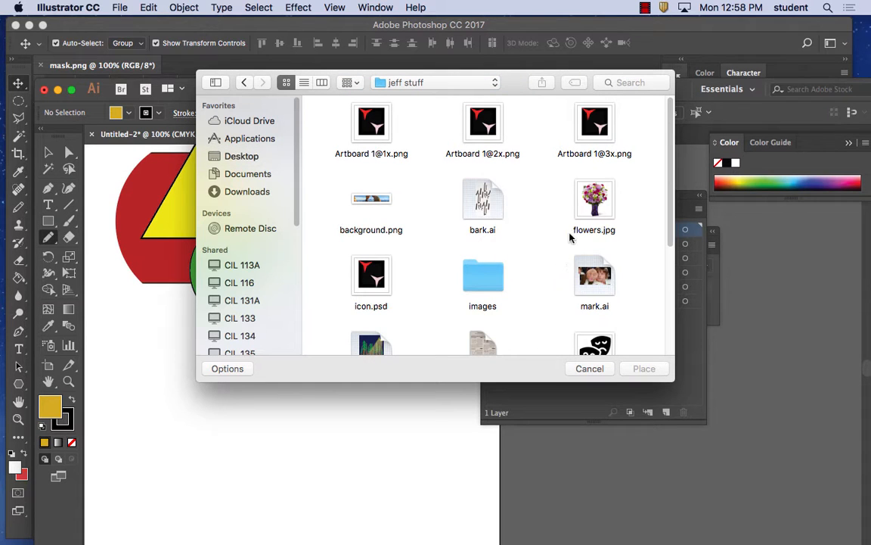
{"action": "left_click", "coordinate": [594, 203]}
{"action": "left_click", "coordinate": [643, 369]}
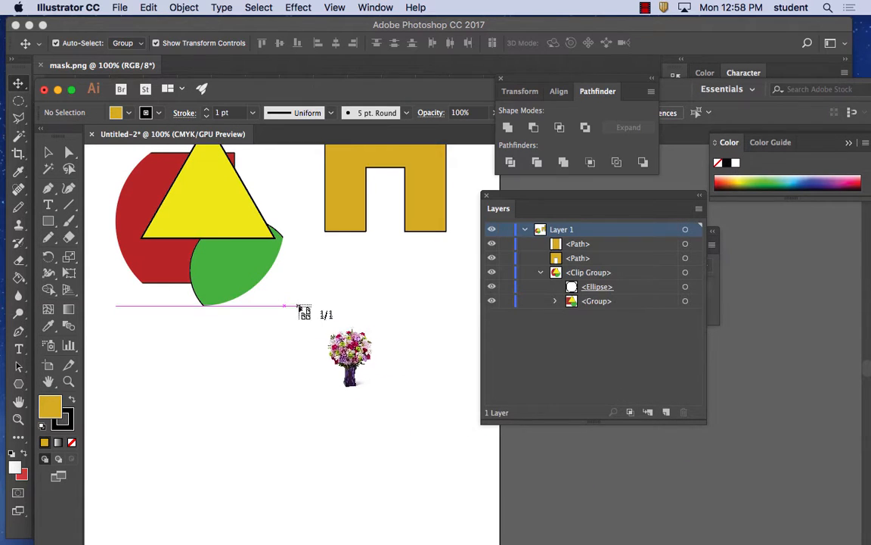
{"action": "left_click_drag", "start_coordinate": [300, 308], "coordinate": [537, 543]}
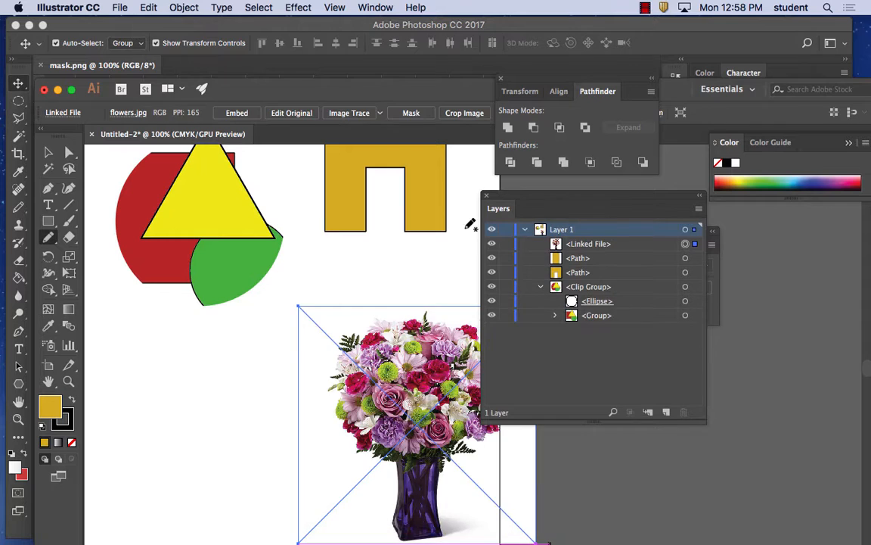
{"action": "left_click_drag", "start_coordinate": [522, 200], "coordinate": [653, 206]}
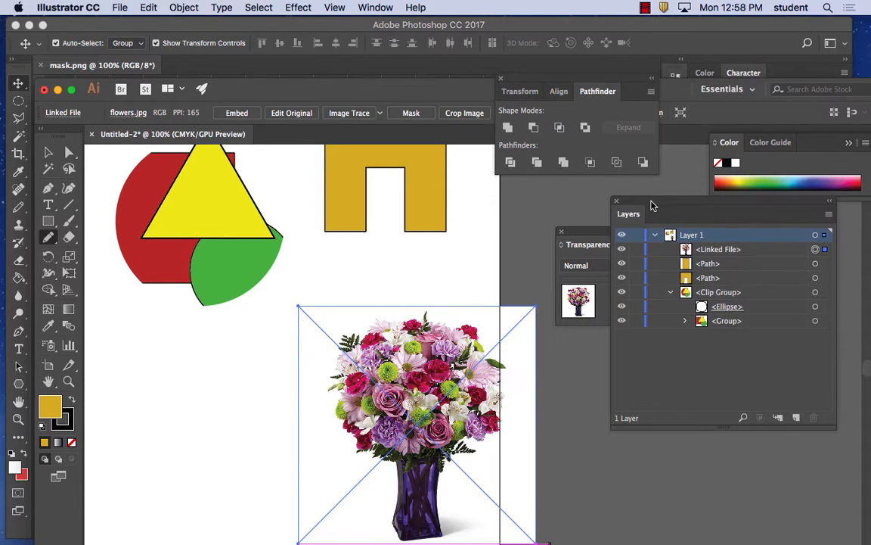
Step: Delete the placed flowers.jpg image from the artboard
{"action": "key", "text": "super+equal"}
{"action": "key", "text": "super+equal"}
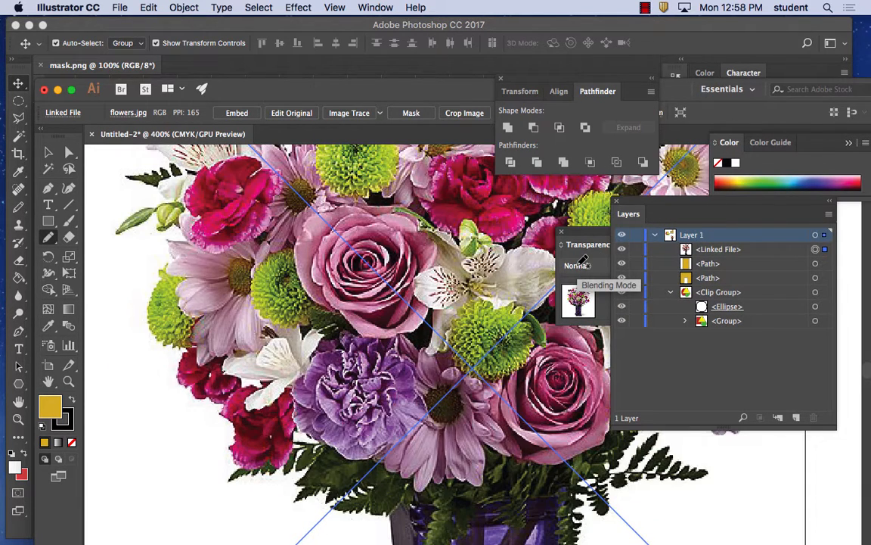
{"action": "key", "text": "Delete"}
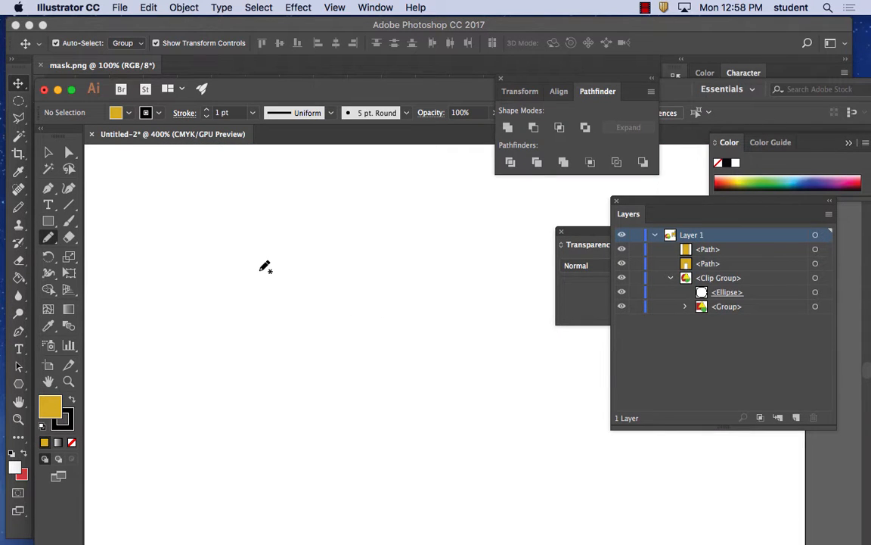
Step: Draw a closed, irregular gold shape freehand with the Pencil tool and examine its outline up close
{"action": "mouse_move", "coordinate": [261, 270]}
{"action": "left_mouse_down"}
{"action": "mouse_move", "coordinate": [296, 240]}
{"action": "mouse_move", "coordinate": [332, 251]}
{"action": "mouse_move", "coordinate": [381, 246]}
{"action": "mouse_move", "coordinate": [439, 221]}
{"action": "mouse_move", "coordinate": [466, 248]}
{"action": "mouse_move", "coordinate": [466, 274]}
{"action": "mouse_move", "coordinate": [446, 296]}
{"action": "mouse_move", "coordinate": [442, 332]}
{"action": "mouse_move", "coordinate": [496, 394]}
{"action": "mouse_move", "coordinate": [476, 466]}
{"action": "mouse_move", "coordinate": [416, 460]}
{"action": "mouse_move", "coordinate": [365, 417]}
{"action": "mouse_move", "coordinate": [324, 446]}
{"action": "mouse_move", "coordinate": [276, 418]}
{"action": "mouse_move", "coordinate": [167, 287]}
{"action": "mouse_move", "coordinate": [199, 255]}
{"action": "mouse_move", "coordinate": [267, 269]}
{"action": "left_mouse_up"}
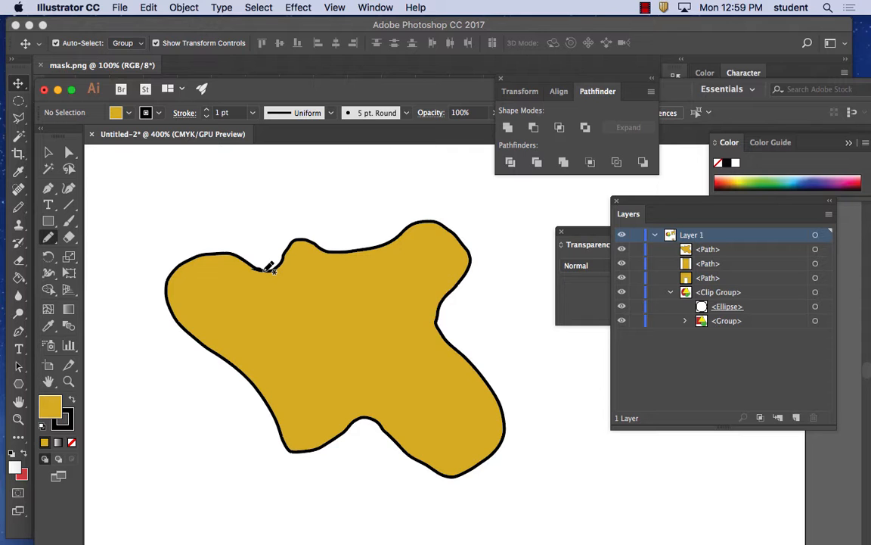
{"action": "key", "text": "super+equal"}
{"action": "key", "text": "super+equal"}
{"action": "key", "text": "super+equal"}
{"action": "key", "text": "super+equal"}
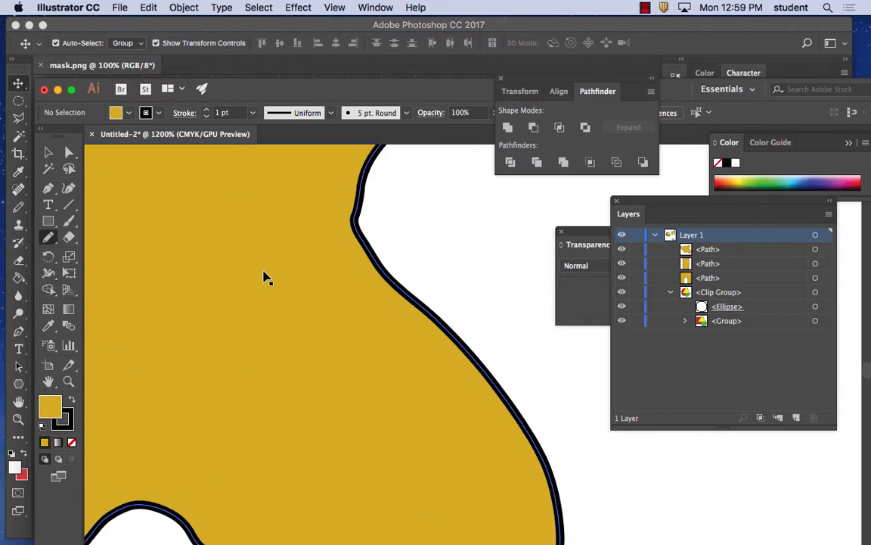
{"action": "key", "text": "super+minus"}
{"action": "scroll", "coordinate": [265, 270], "scroll_direction": "up", "scroll_amount": 5}
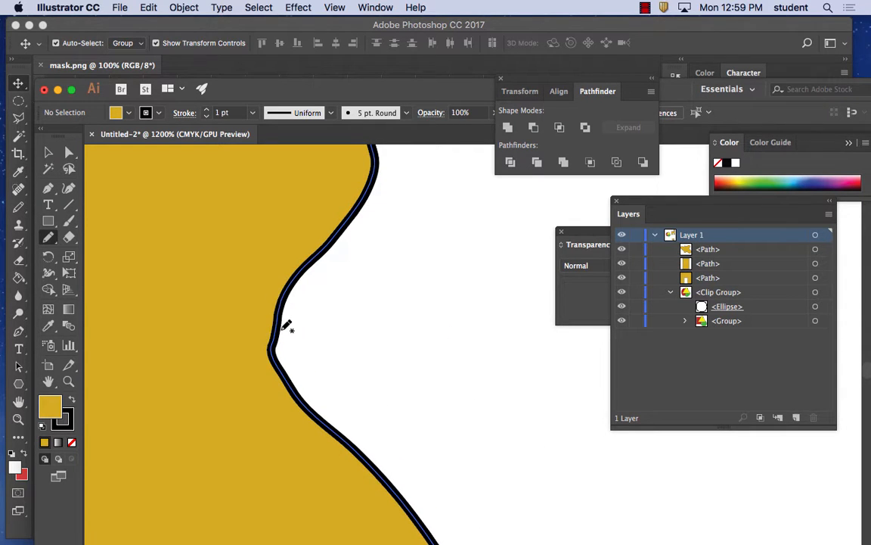
Step: Select the freehand gold shape and start Simplify on its path with the preview turned on
{"action": "key", "text": "v"}
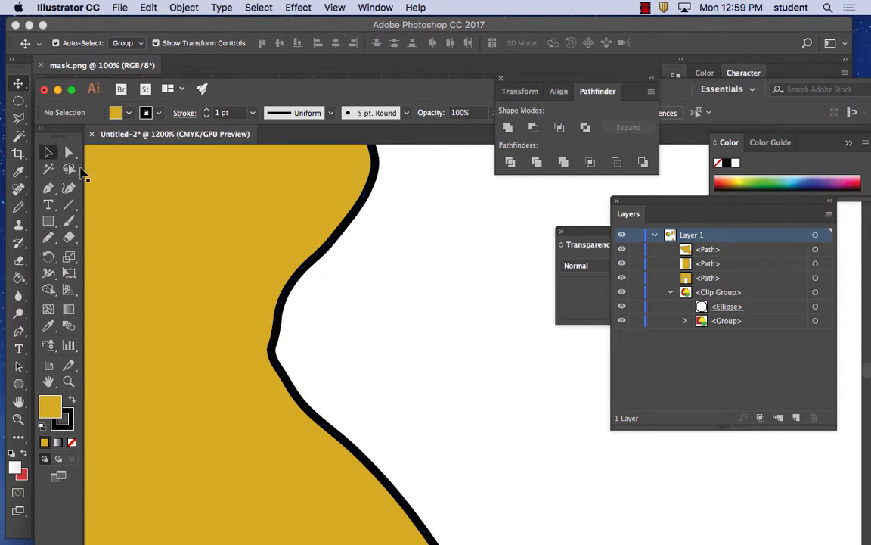
{"action": "left_click", "coordinate": [311, 269]}
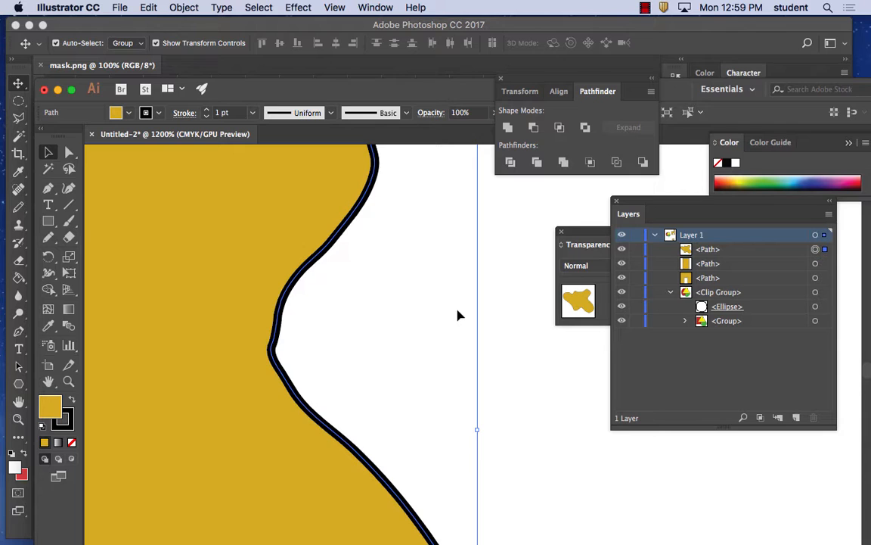
{"action": "key", "text": "super+minus"}
{"action": "key", "text": "super+minus"}
{"action": "left_click_drag", "start_coordinate": [459, 310], "coordinate": [342, 303]}
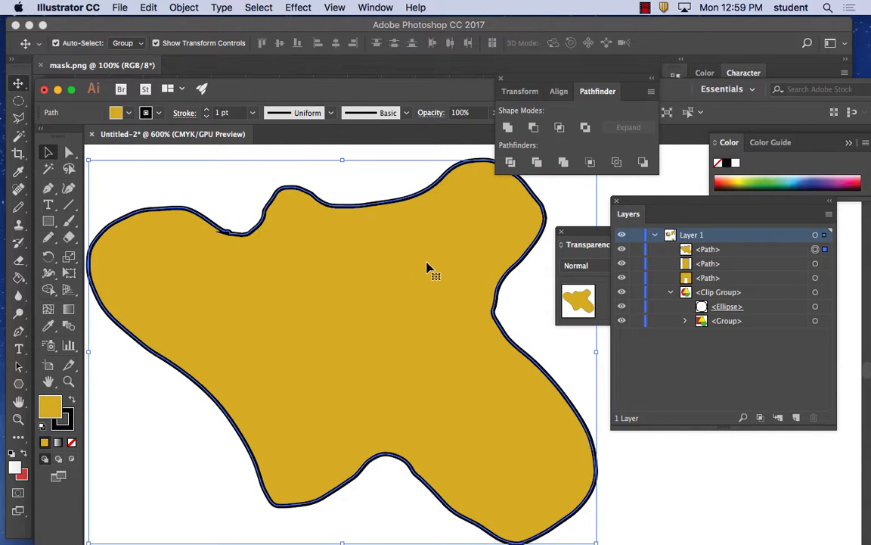
{"action": "left_click_drag", "start_coordinate": [436, 272], "coordinate": [454, 274]}
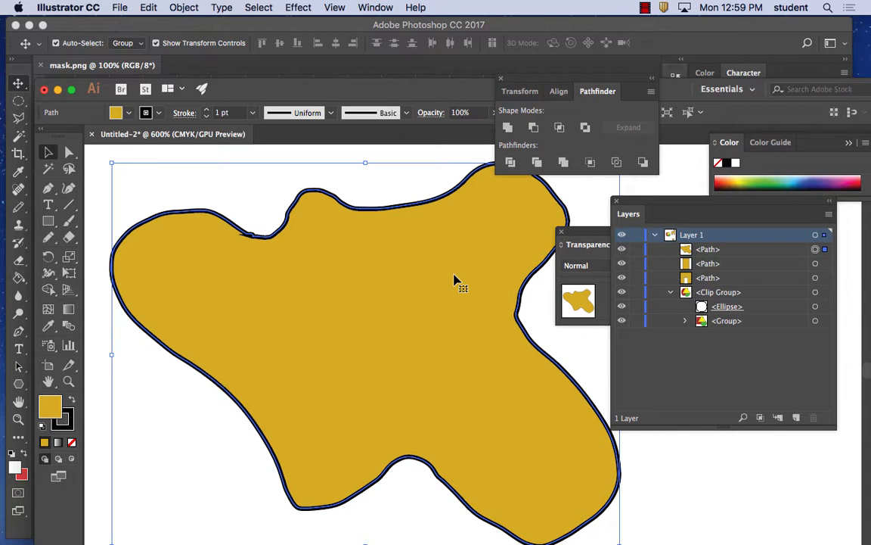
{"action": "left_click", "coordinate": [186, 8]}
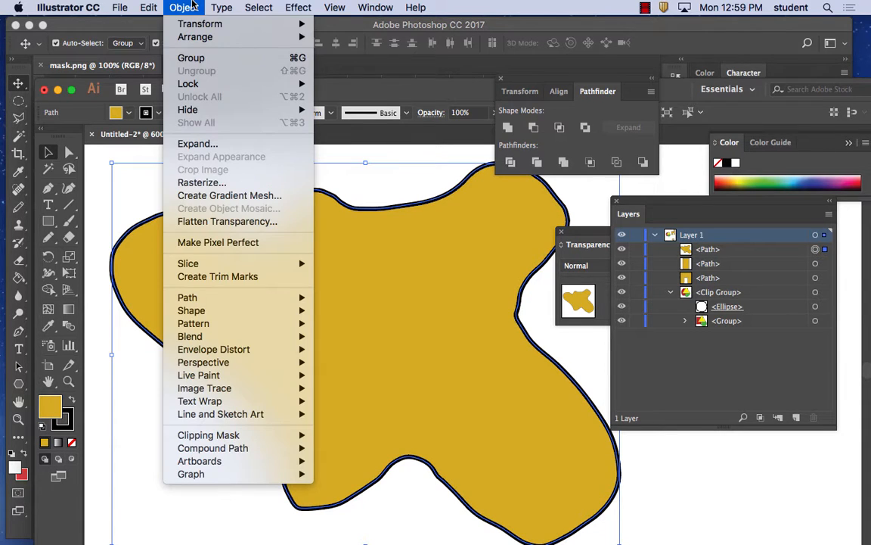
{"action": "mouse_move", "coordinate": [222, 300]}
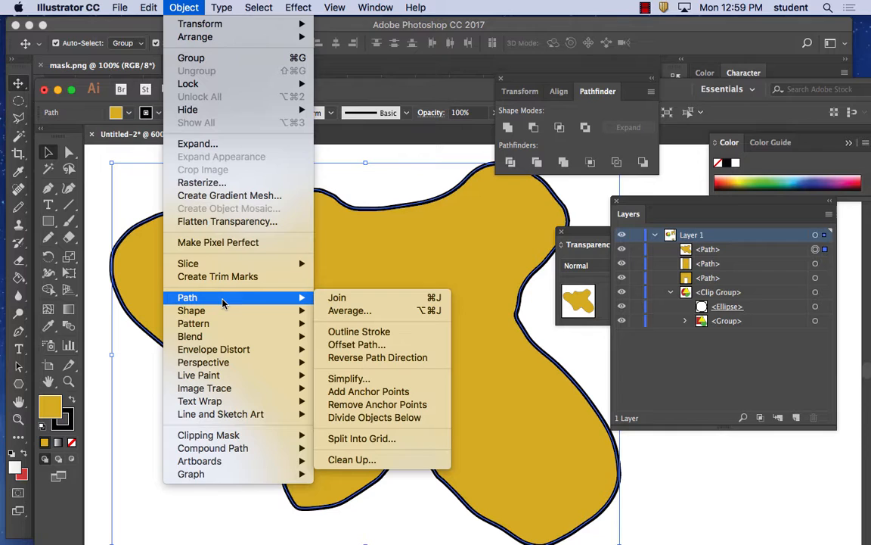
{"action": "left_click", "coordinate": [378, 380]}
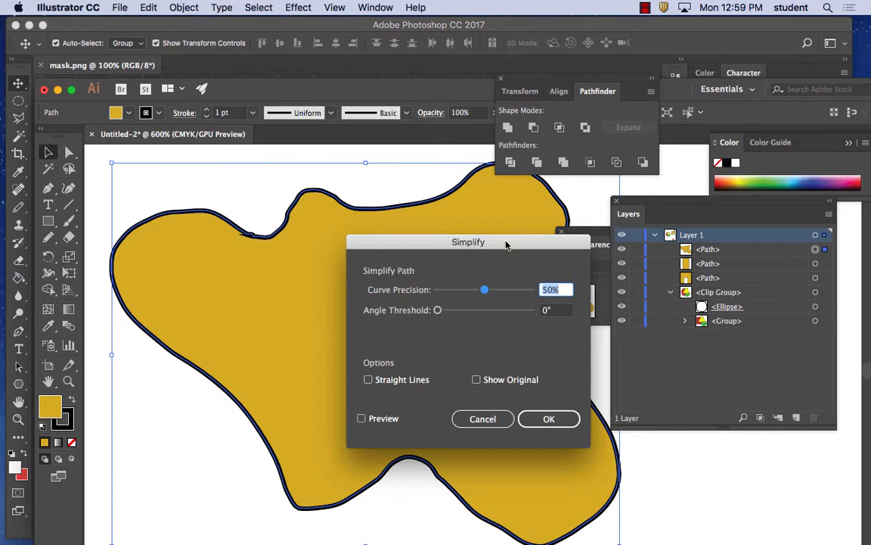
{"action": "left_click_drag", "start_coordinate": [506, 243], "coordinate": [648, 201]}
{"action": "left_click", "coordinate": [503, 377]}
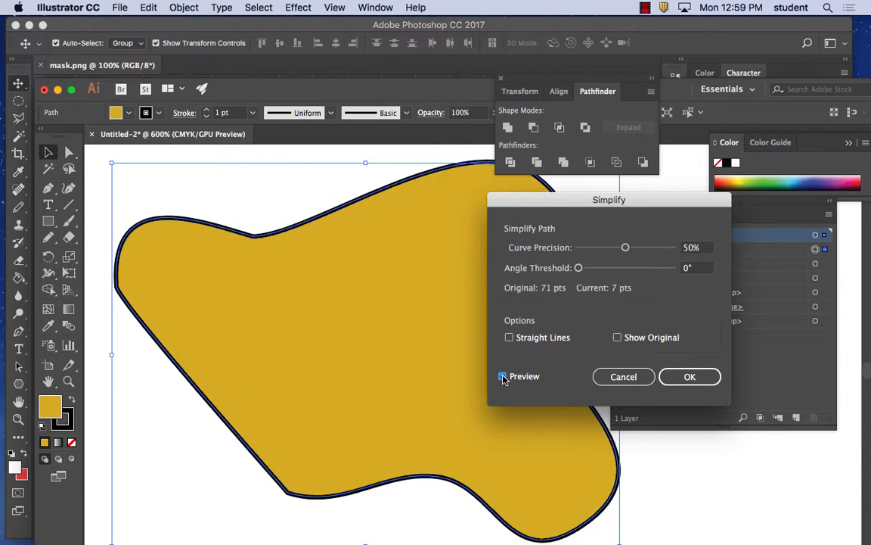
Step: Simplify the path with a curve precision of 77%, comparing the original and simplified outlines before applying it
{"action": "left_click_drag", "start_coordinate": [626, 248], "coordinate": [654, 251]}
{"action": "left_click", "coordinate": [502, 375]}
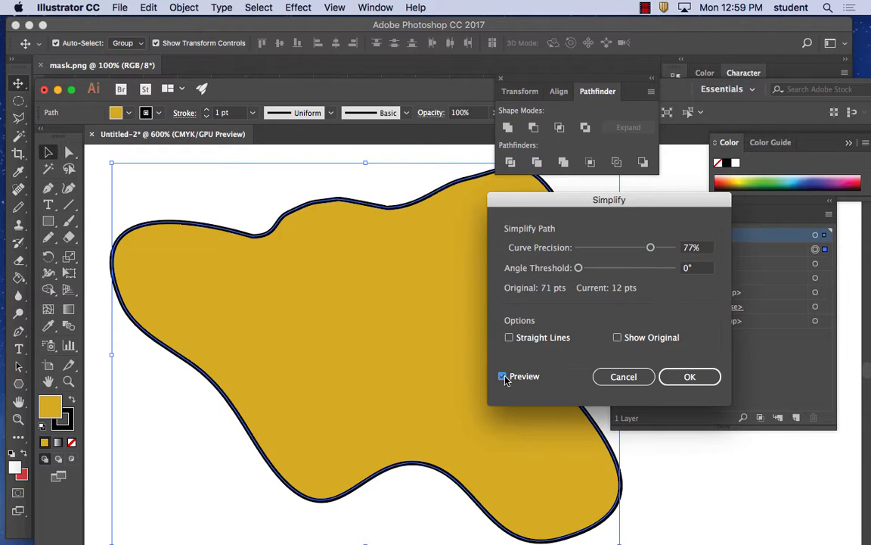
{"action": "left_click", "coordinate": [503, 377]}
{"action": "left_click", "coordinate": [503, 377]}
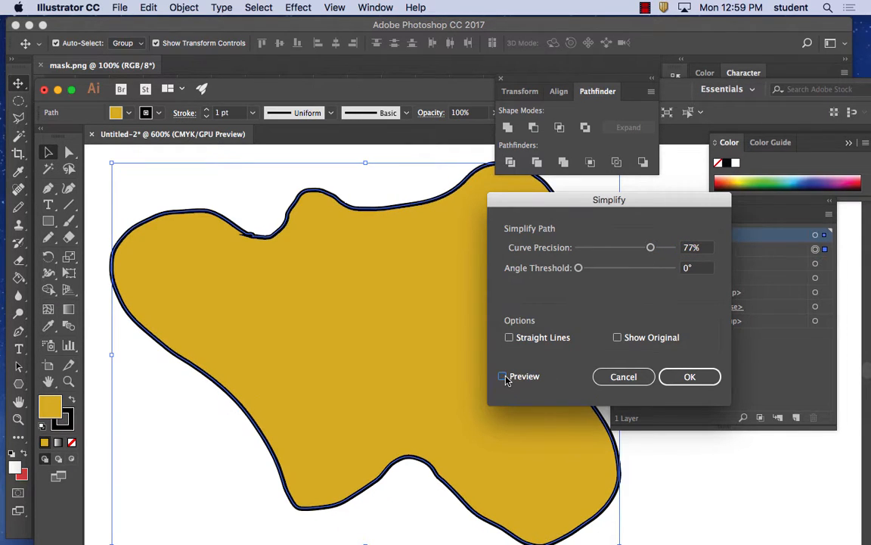
{"action": "left_click", "coordinate": [503, 377]}
{"action": "left_click", "coordinate": [503, 377]}
{"action": "left_click", "coordinate": [503, 377]}
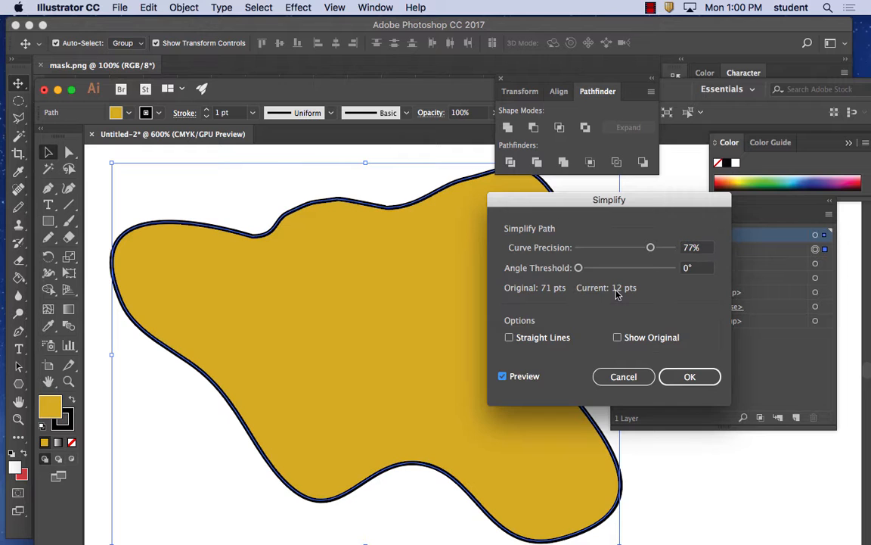
{"action": "left_click", "coordinate": [687, 376]}
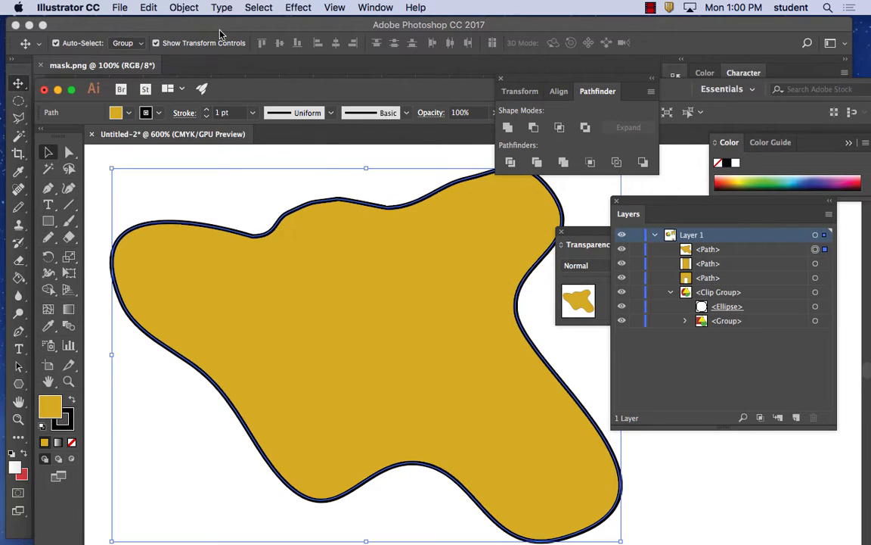
Step: Apply Join to the simplified gold path
{"action": "left_click", "coordinate": [195, 6]}
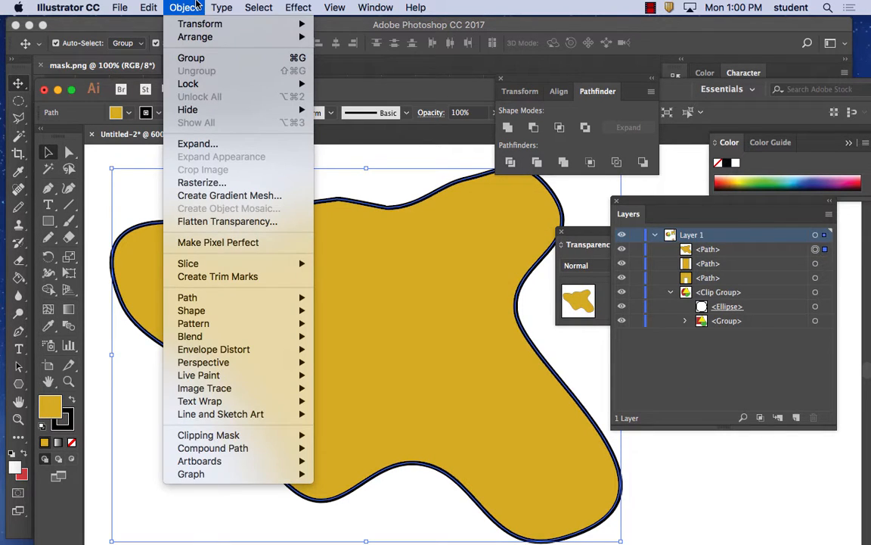
{"action": "mouse_move", "coordinate": [295, 297]}
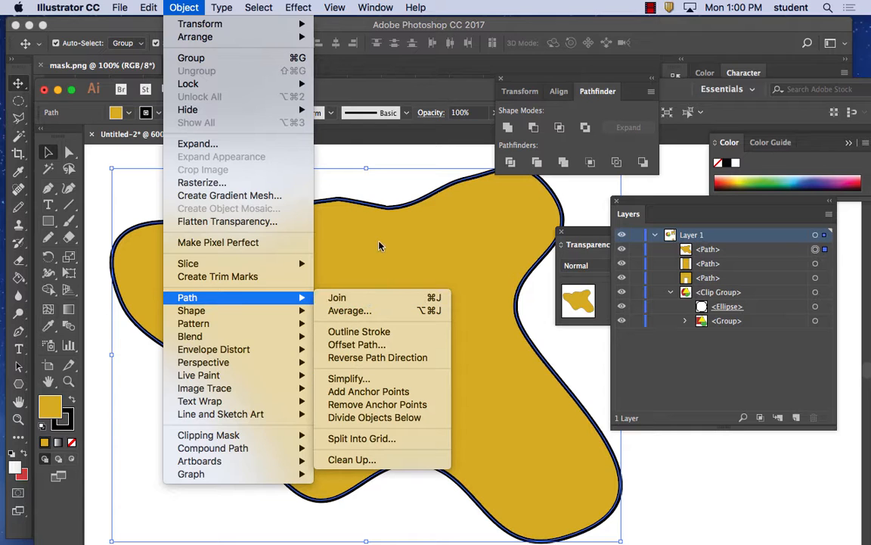
{"action": "left_click", "coordinate": [348, 301]}
Step: Delete the simplified shape and draw an open freehand shape in its place with the Pencil tool
{"action": "key", "text": "Delete"}
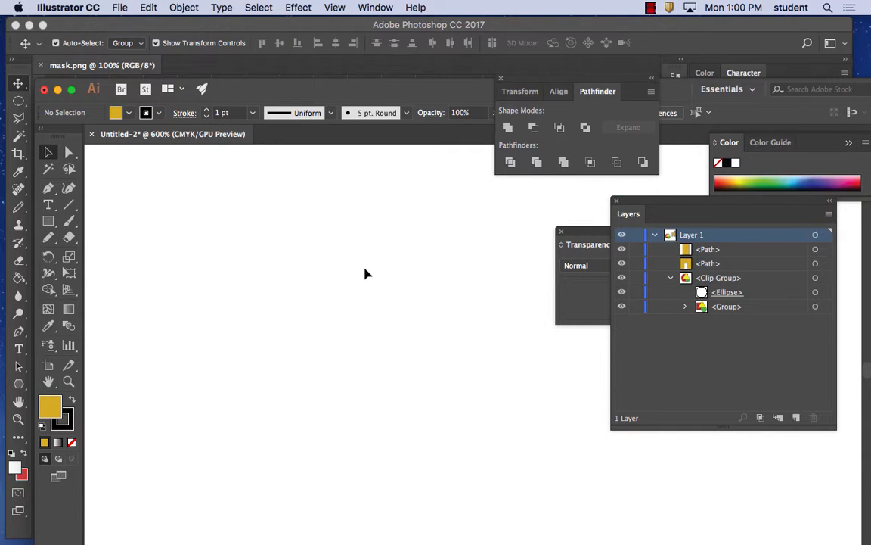
{"action": "left_click", "coordinate": [48, 237]}
{"action": "mouse_move", "coordinate": [268, 292]}
{"action": "left_mouse_down"}
{"action": "mouse_move", "coordinate": [350, 228]}
{"action": "mouse_move", "coordinate": [414, 249]}
{"action": "mouse_move", "coordinate": [439, 318]}
{"action": "mouse_move", "coordinate": [500, 426]}
{"action": "mouse_move", "coordinate": [415, 470]}
{"action": "mouse_move", "coordinate": [378, 392]}
{"action": "mouse_move", "coordinate": [342, 385]}
{"action": "left_mouse_up"}
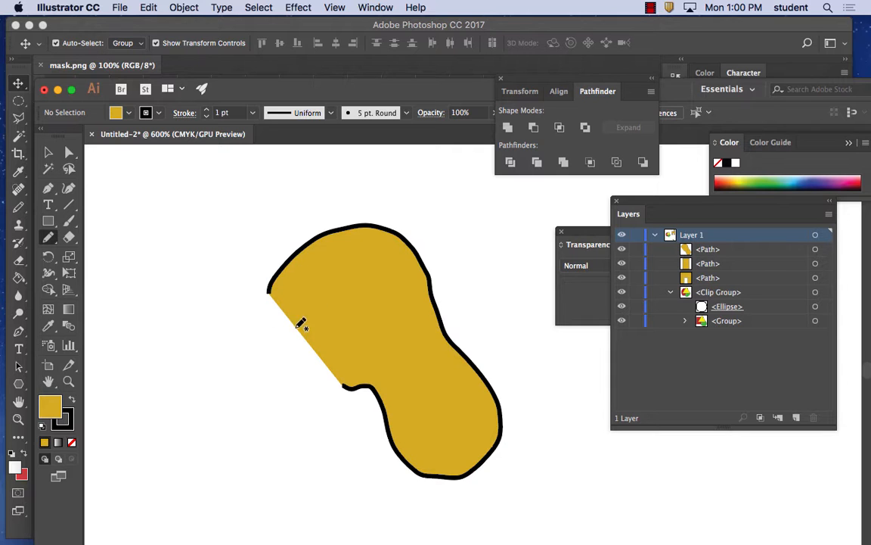
Step: Join the open pencil path's two endpoints with a straight segment, and delete the closed shape
{"action": "left_click", "coordinate": [49, 155]}
{"action": "left_click", "coordinate": [334, 288]}
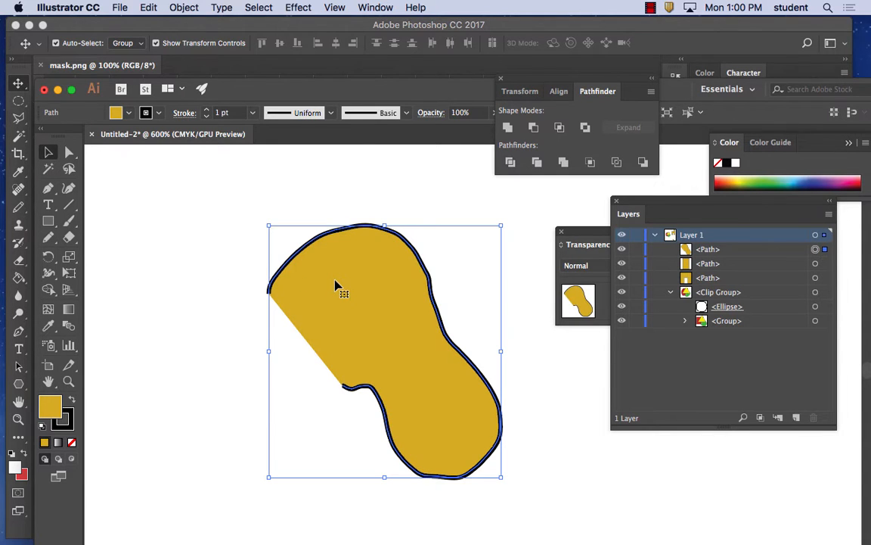
{"action": "left_click", "coordinate": [227, 7]}
{"action": "mouse_move", "coordinate": [183, 7]}
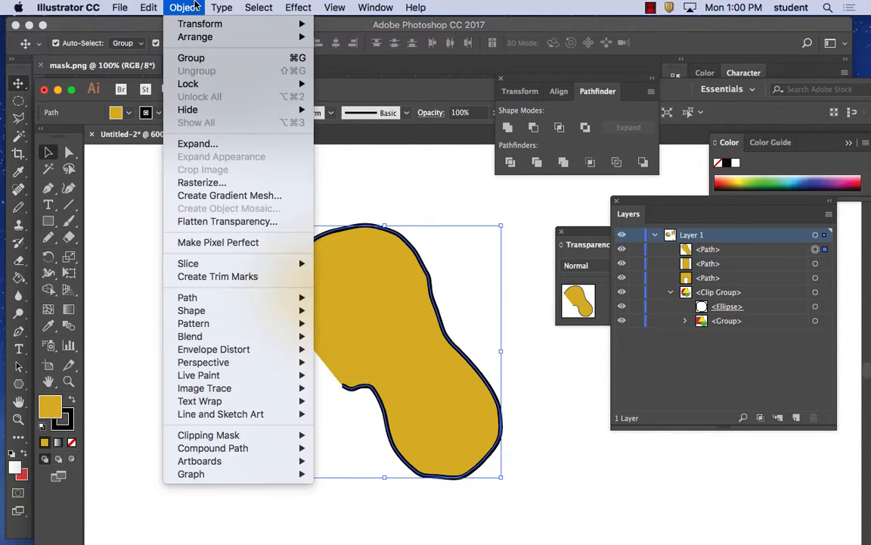
{"action": "mouse_move", "coordinate": [227, 306]}
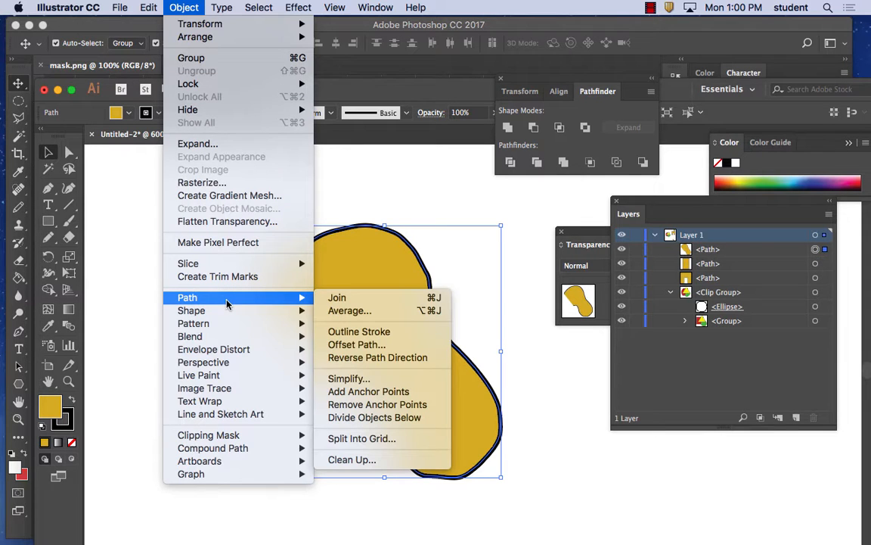
{"action": "left_click", "coordinate": [353, 301]}
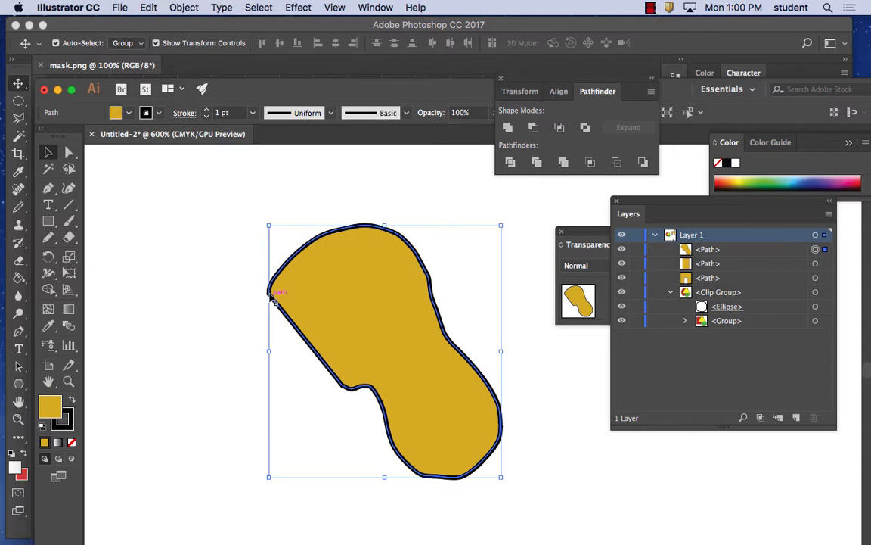
{"action": "left_click", "coordinate": [248, 263]}
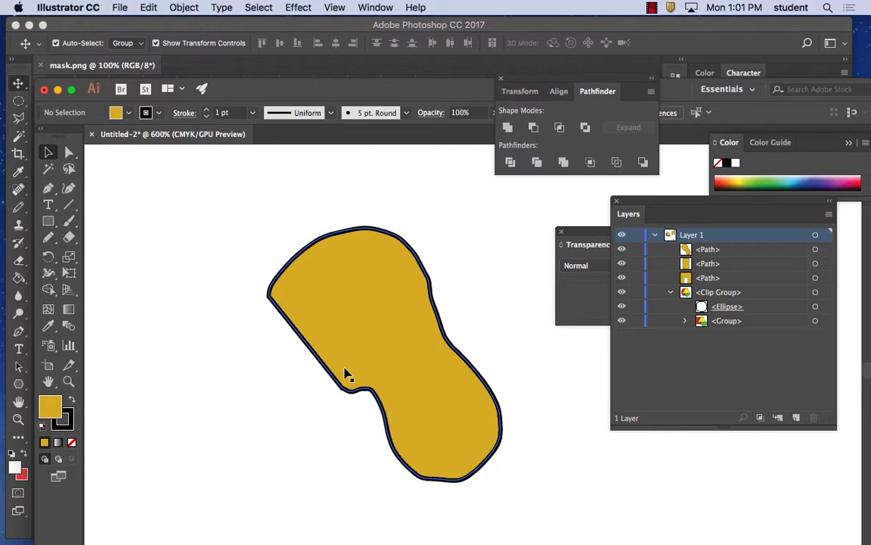
{"action": "left_click", "coordinate": [384, 353]}
{"action": "key", "text": "Delete"}
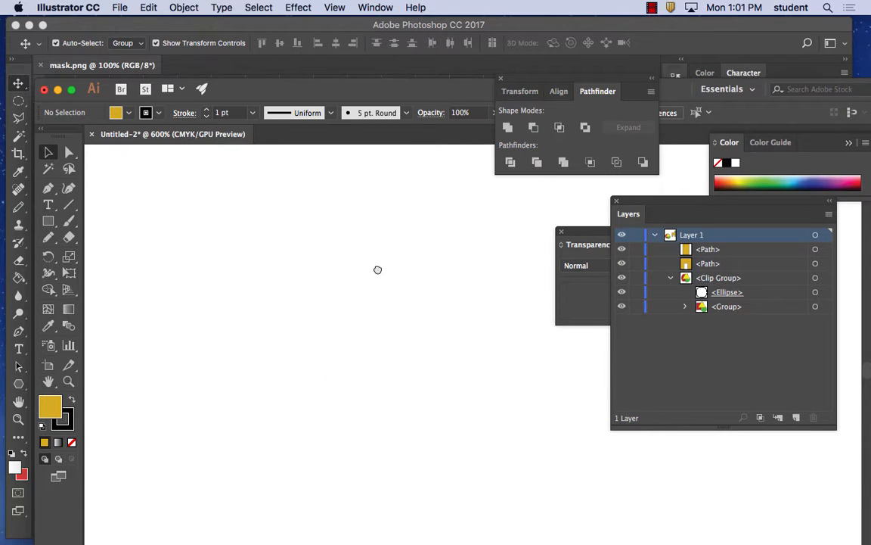
Step: Draw an irregular curved outline with the Pen tool, leaving the path open along its left side
{"action": "left_click", "coordinate": [49, 187]}
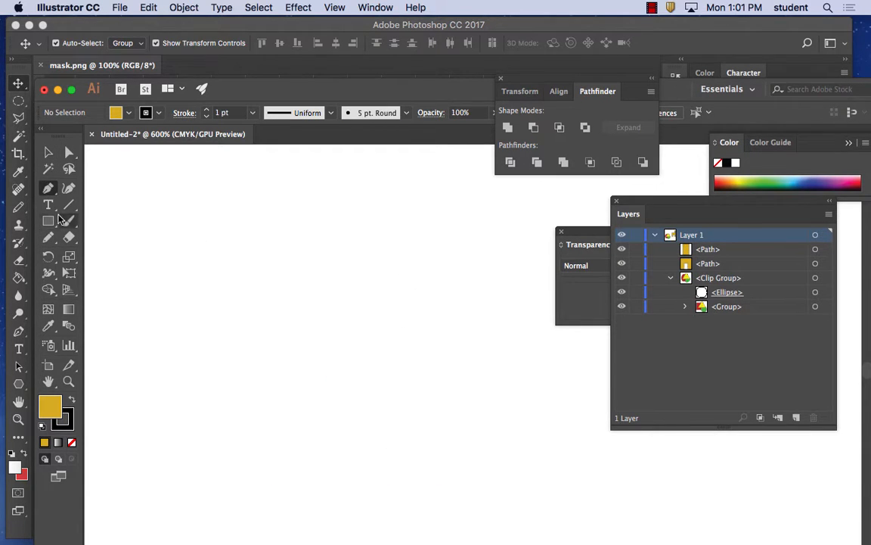
{"action": "left_click", "coordinate": [48, 237]}
{"action": "left_click", "coordinate": [48, 189]}
{"action": "left_click_drag", "start_coordinate": [205, 283], "coordinate": [208, 244]}
{"action": "left_click_drag", "start_coordinate": [257, 220], "coordinate": [284, 201]}
{"action": "left_click_drag", "start_coordinate": [373, 239], "coordinate": [371, 281]}
{"action": "left_click_drag", "start_coordinate": [372, 315], "coordinate": [416, 318]}
{"action": "left_click_drag", "start_coordinate": [452, 336], "coordinate": [469, 372]}
{"action": "left_click_drag", "start_coordinate": [430, 400], "coordinate": [420, 405]}
{"action": "left_click_drag", "start_coordinate": [395, 439], "coordinate": [364, 420]}
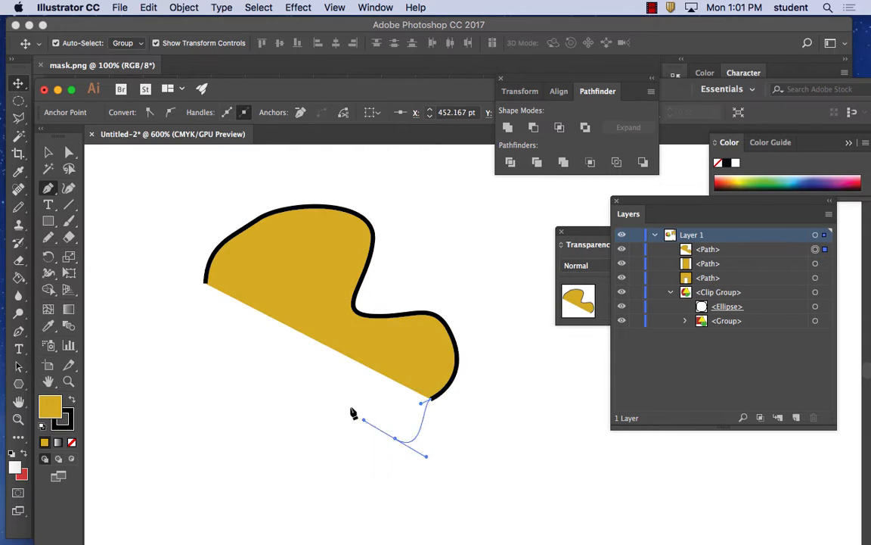
{"action": "left_click_drag", "start_coordinate": [320, 382], "coordinate": [294, 416]}
{"action": "left_click_drag", "start_coordinate": [262, 464], "coordinate": [236, 456]}
{"action": "left_click_drag", "start_coordinate": [221, 395], "coordinate": [285, 315]}
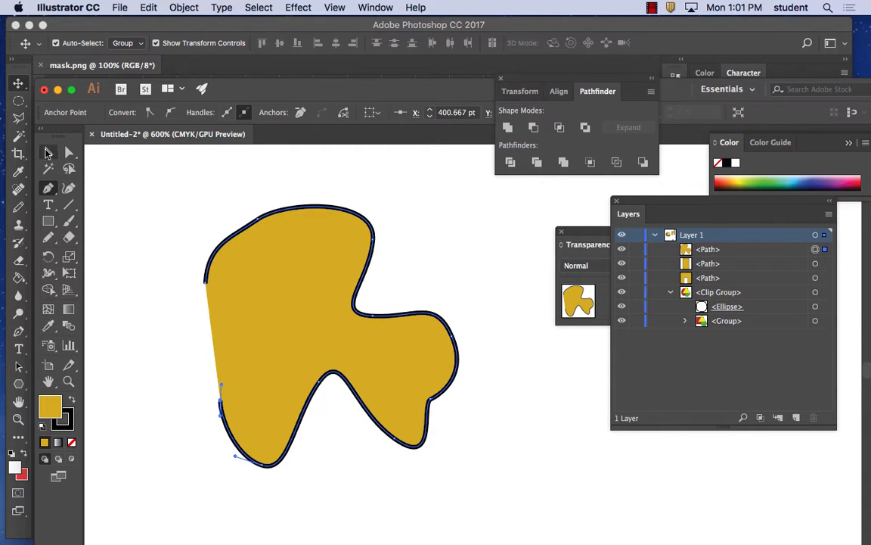
Step: End the pen path and close its open left side by joining the two endpoints
{"action": "left_click", "coordinate": [48, 152]}
{"action": "left_click", "coordinate": [159, 215]}
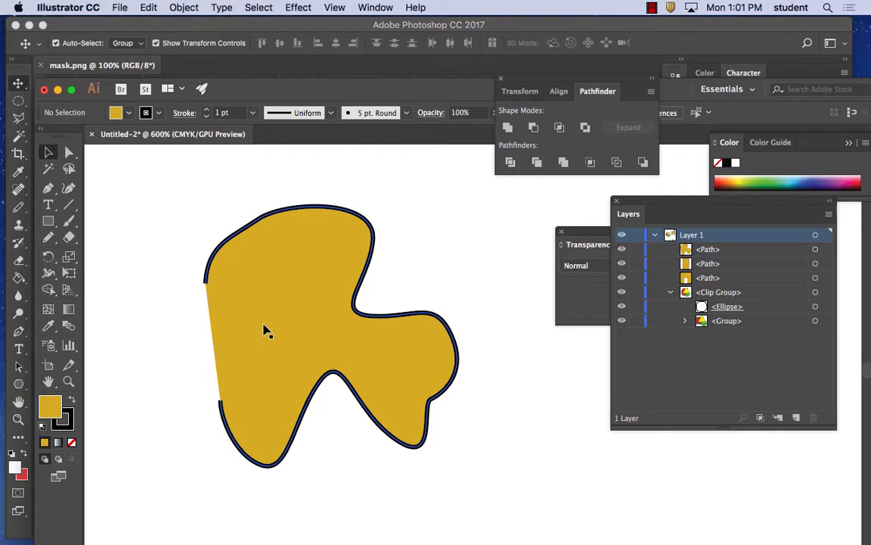
{"action": "left_click", "coordinate": [319, 296]}
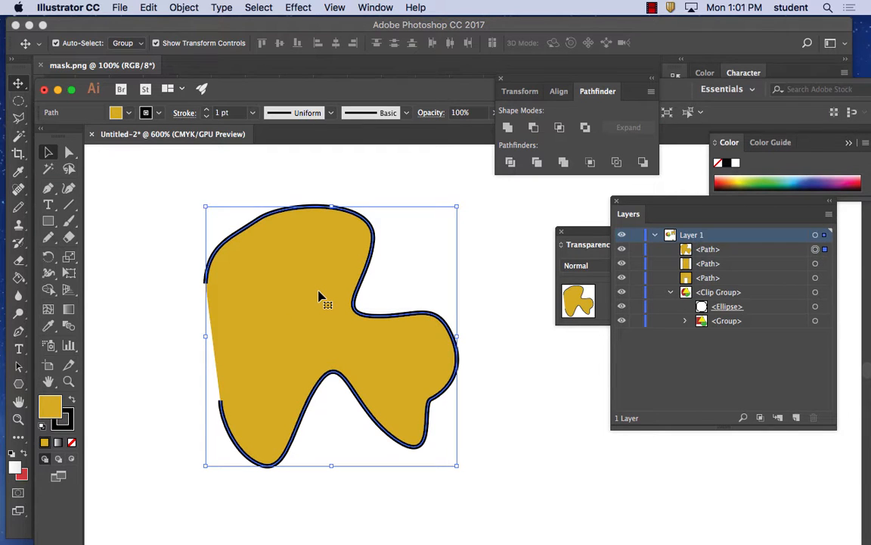
{"action": "left_click", "coordinate": [180, 7]}
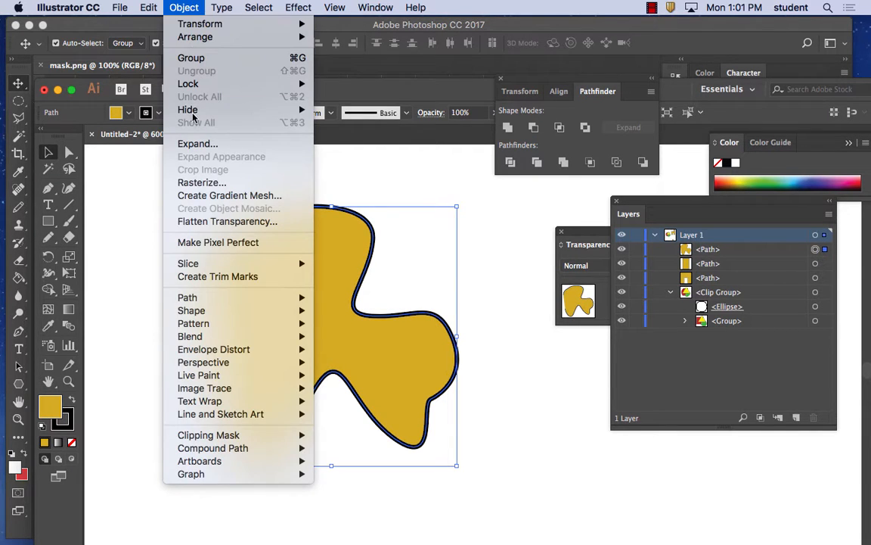
{"action": "mouse_move", "coordinate": [198, 297]}
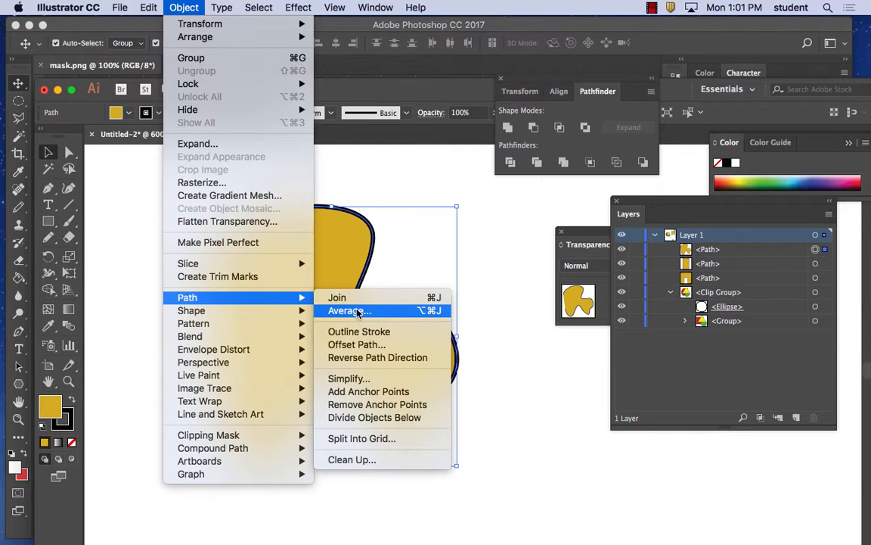
{"action": "left_click", "coordinate": [337, 298]}
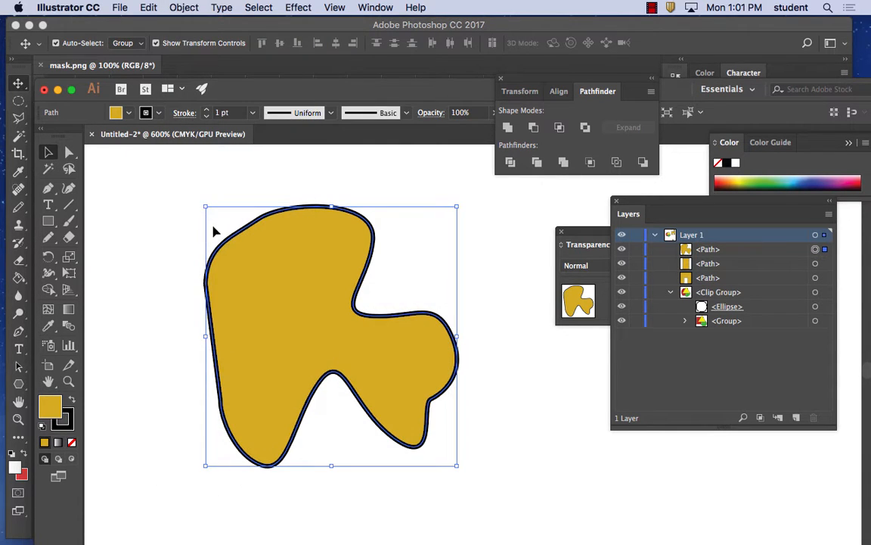
Step: Delete the closed pen-drawn shape from the artboard
{"action": "left_click", "coordinate": [157, 245]}
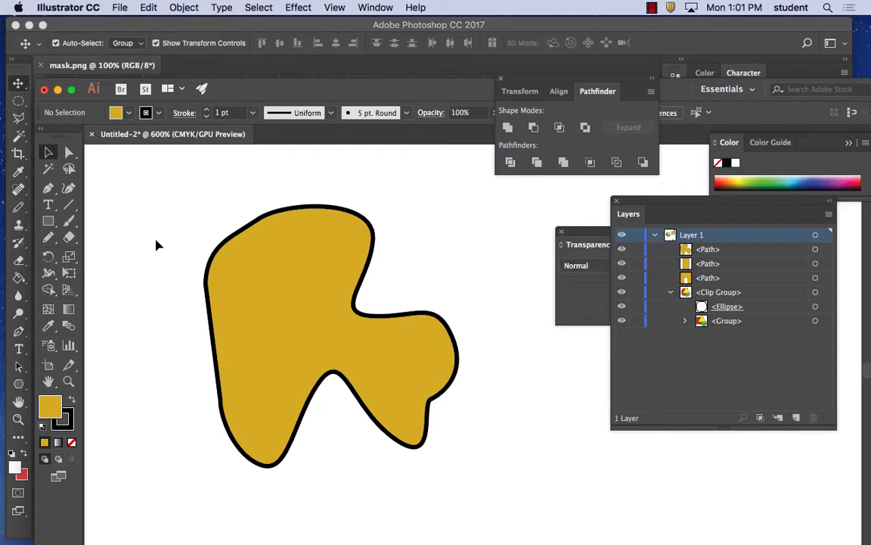
{"action": "left_click", "coordinate": [234, 240]}
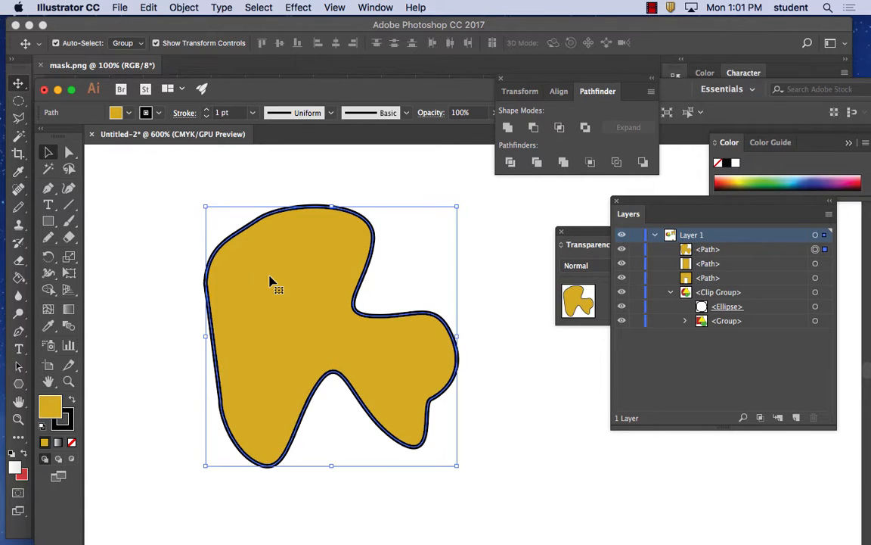
{"action": "key", "text": "Delete"}
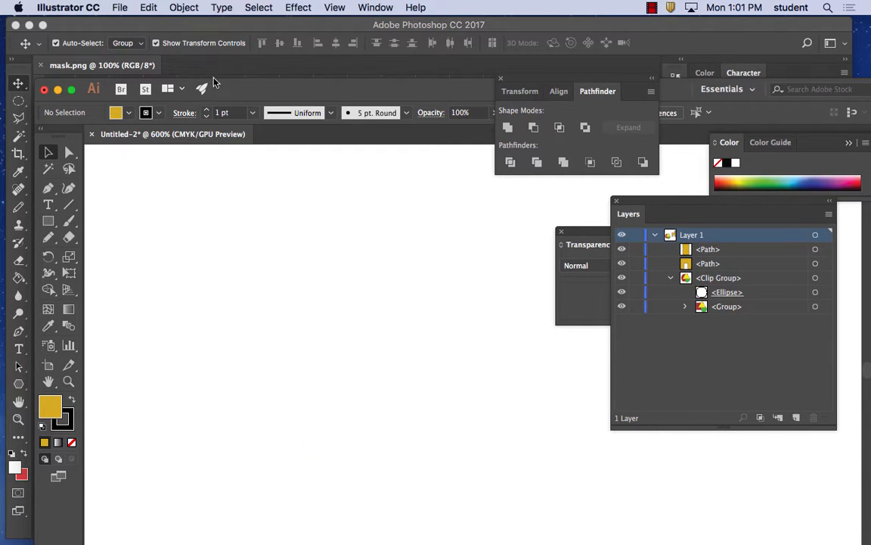
{"action": "left_click", "coordinate": [183, 7]}
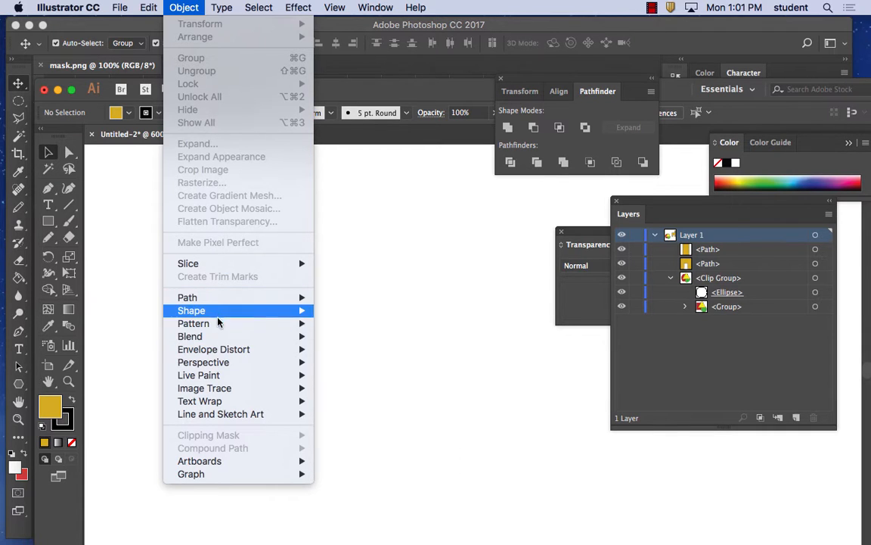
{"action": "mouse_move", "coordinate": [221, 298]}
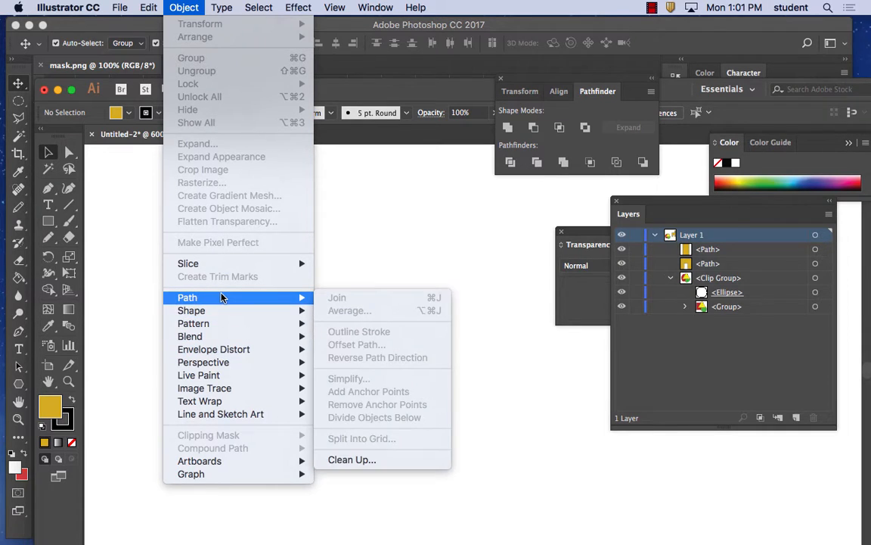
{"action": "left_click", "coordinate": [361, 220]}
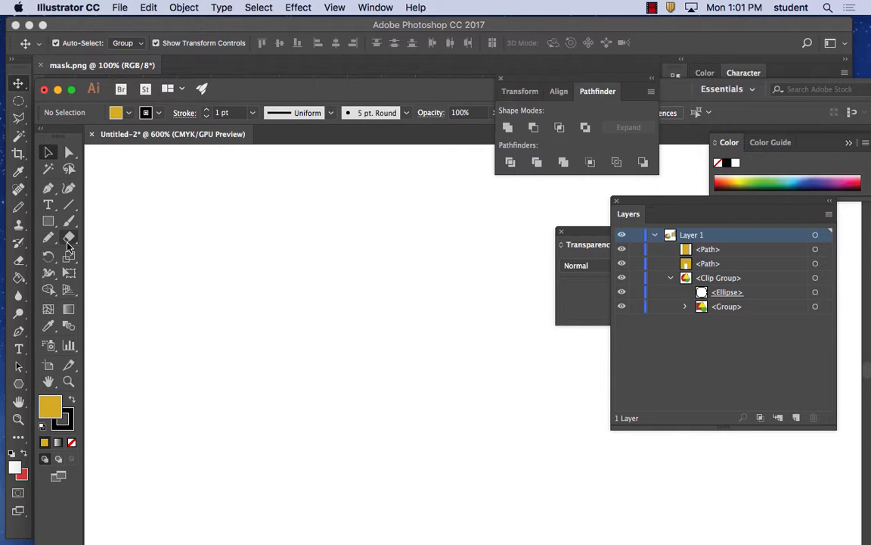
Step: Draw a tall freehand shape with a narrow waist using the Pencil tool
{"action": "left_click", "coordinate": [47, 236]}
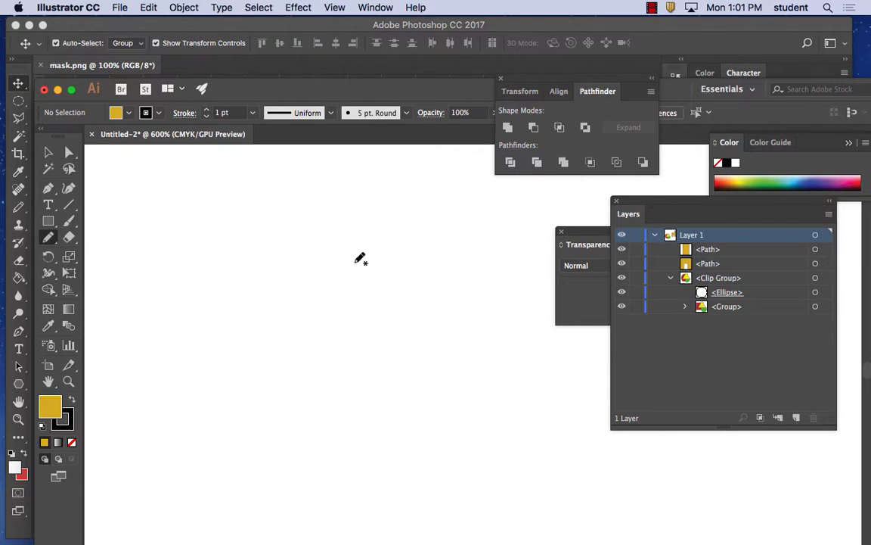
{"action": "mouse_move", "coordinate": [266, 329]}
{"action": "left_mouse_down"}
{"action": "mouse_move", "coordinate": [291, 269]}
{"action": "mouse_move", "coordinate": [355, 264]}
{"action": "mouse_move", "coordinate": [357, 389]}
{"action": "mouse_move", "coordinate": [308, 493]}
{"action": "mouse_move", "coordinate": [325, 433]}
{"action": "mouse_move", "coordinate": [304, 377]}
{"action": "mouse_move", "coordinate": [267, 329]}
{"action": "left_mouse_up"}
{"action": "mouse_move", "coordinate": [399, 325]}
{"action": "left_mouse_down"}
{"action": "mouse_move", "coordinate": [378, 266]}
{"action": "mouse_move", "coordinate": [365, 266]}
{"action": "left_mouse_up"}
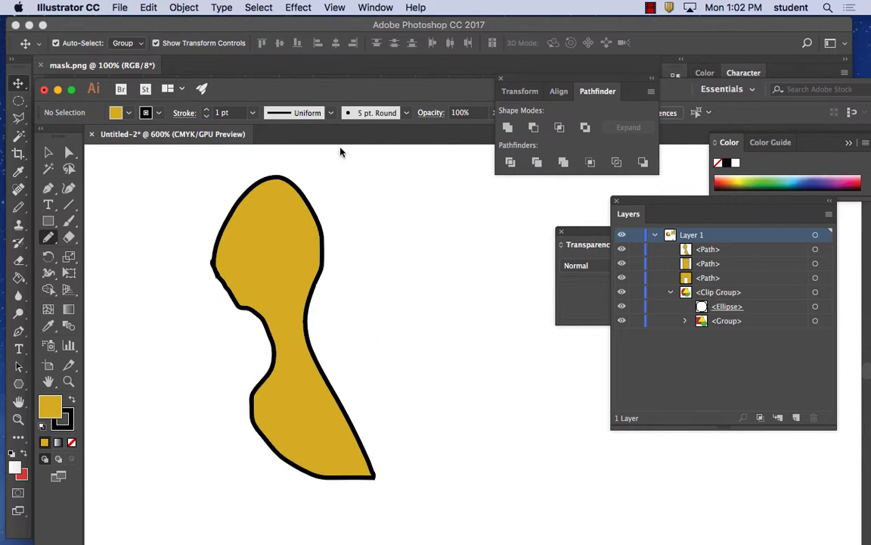
Step: Average all the anchor points of the freehand shape along both axes
{"action": "key", "text": "v"}
{"action": "left_click", "coordinate": [267, 207]}
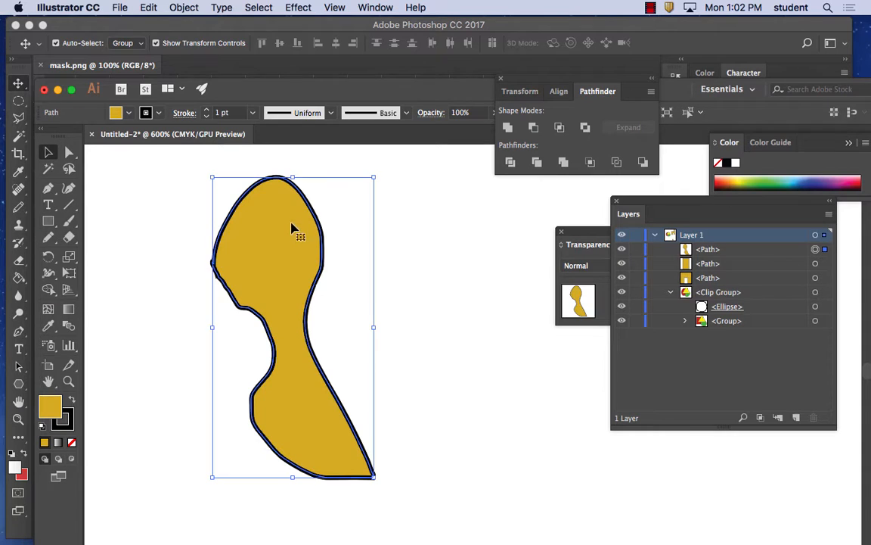
{"action": "left_click", "coordinate": [188, 6]}
{"action": "mouse_move", "coordinate": [227, 297]}
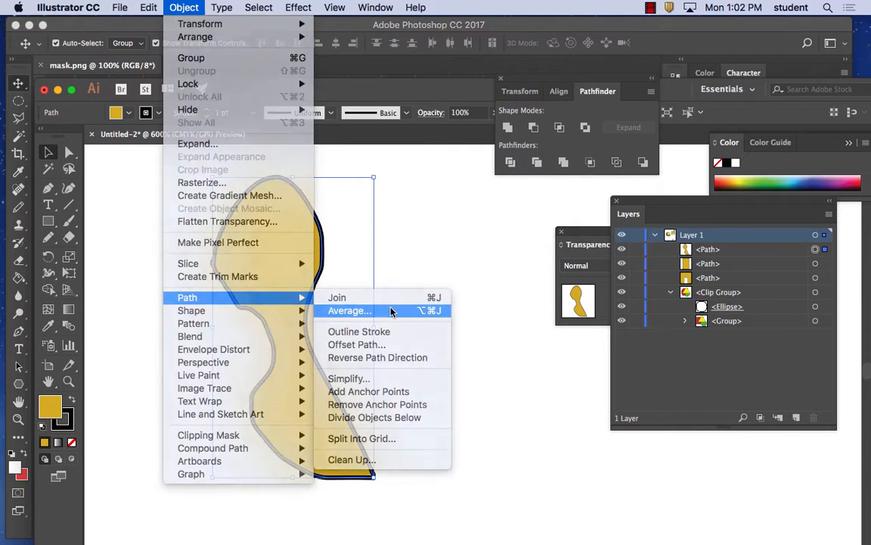
{"action": "left_click", "coordinate": [350, 311]}
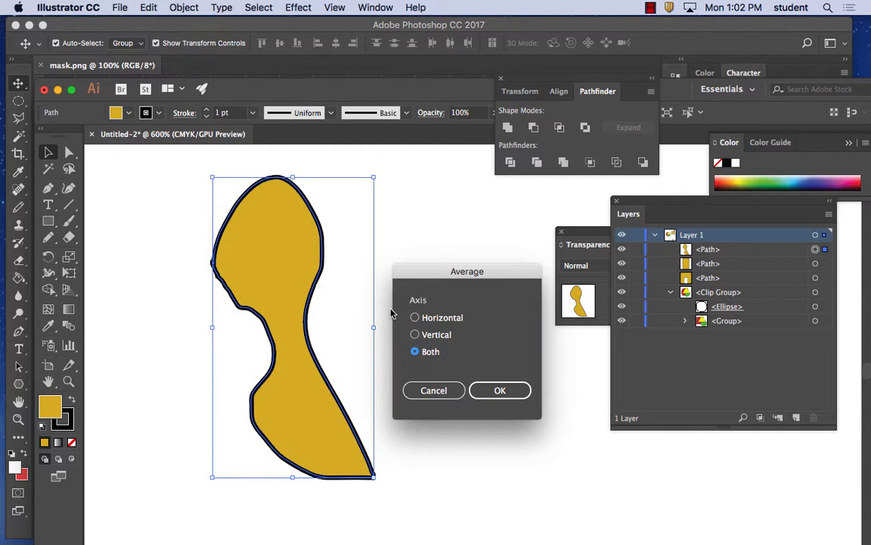
{"action": "left_click", "coordinate": [500, 390]}
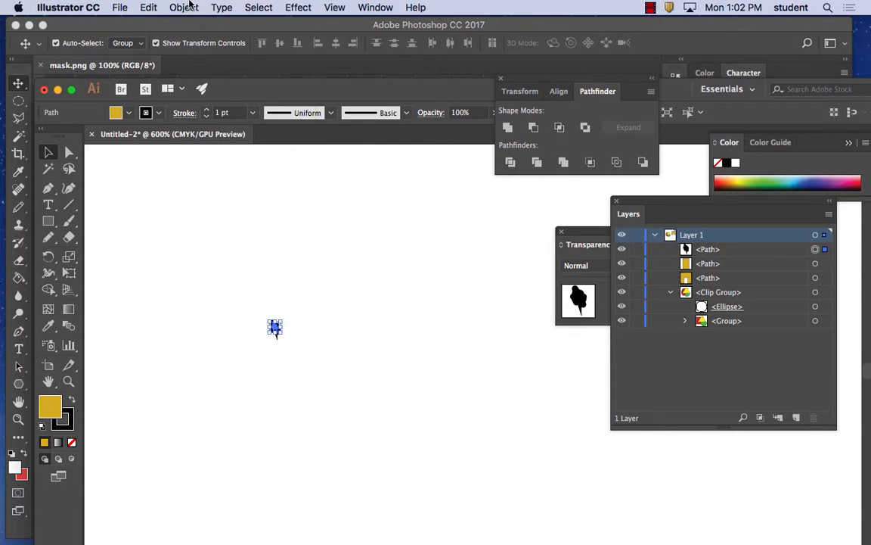
Step: Apply Outline Stroke to the collapsed shape and move it into the open area on the left of the artboard
{"action": "left_click", "coordinate": [184, 7]}
{"action": "mouse_move", "coordinate": [203, 299]}
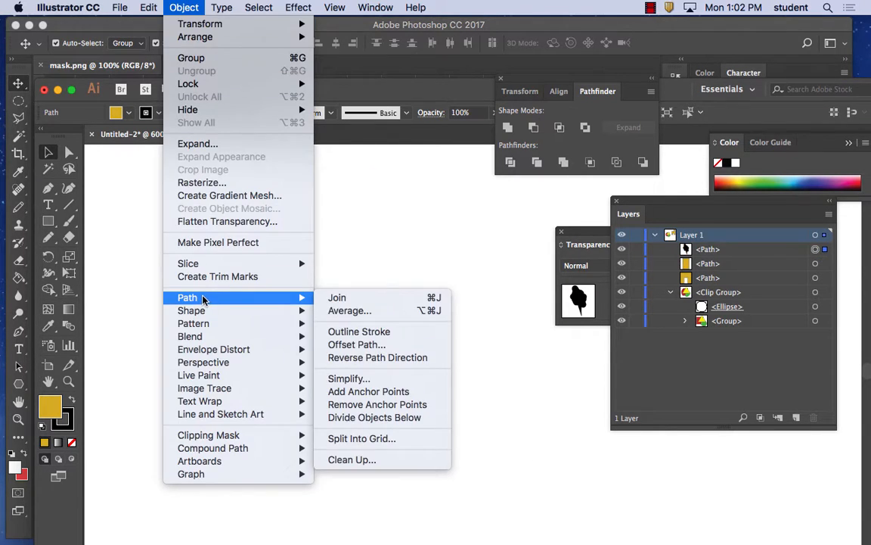
{"action": "left_click", "coordinate": [374, 333]}
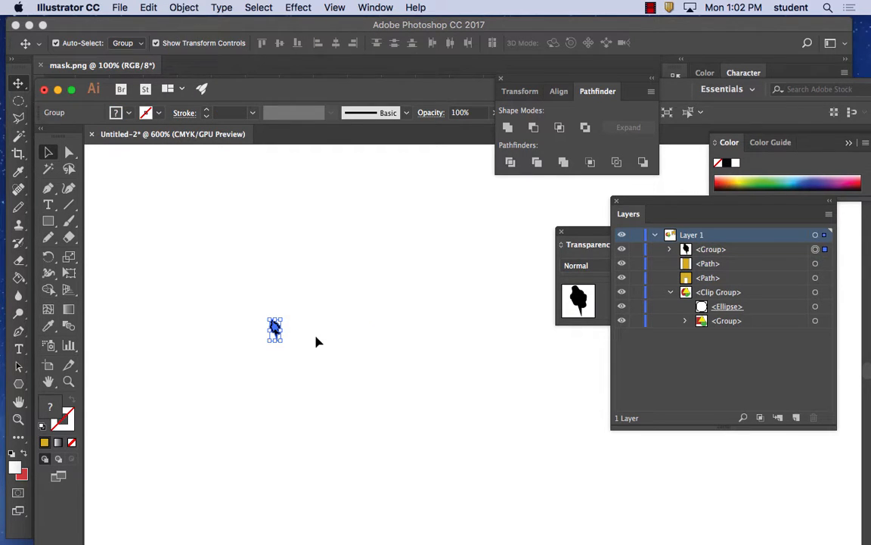
{"action": "key", "text": "super+plus"}
{"action": "key", "text": "super+plus"}
{"action": "key", "text": "super+plus"}
{"action": "key", "text": "super+plus"}
{"action": "key", "text": "super+plus"}
{"action": "key", "text": "super+plus"}
{"action": "key", "text": "super+plus"}
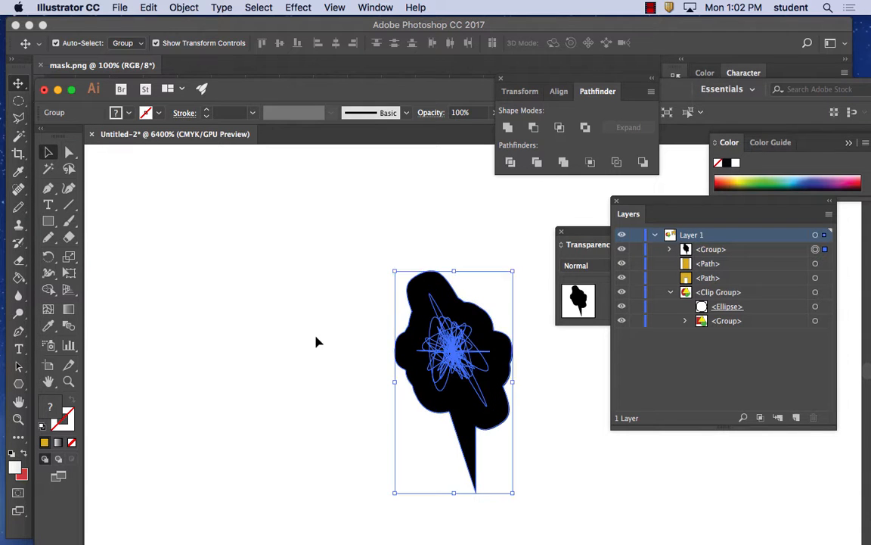
{"action": "left_click_drag", "start_coordinate": [387, 344], "coordinate": [191, 285]}
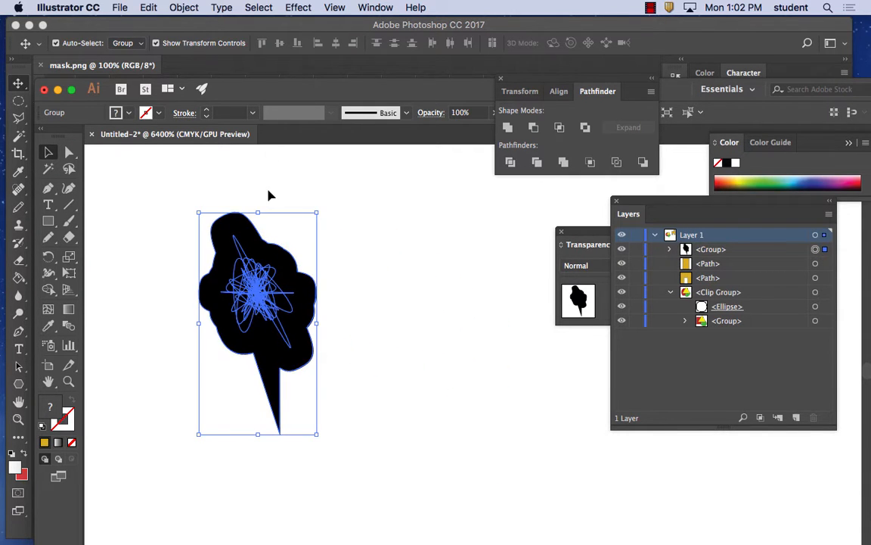
Step: Undo the move, the Outline Stroke and the Average applied to the freehand shape
{"action": "left_click", "coordinate": [183, 10]}
{"action": "key", "text": "Escape"}
{"action": "left_click", "coordinate": [149, 6]}
{"action": "left_click", "coordinate": [162, 22]}
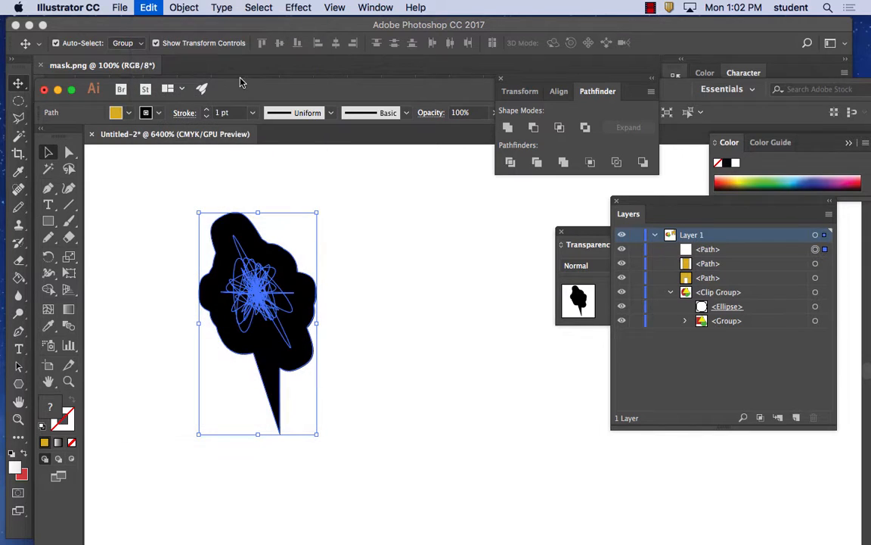
{"action": "left_click", "coordinate": [149, 6]}
{"action": "left_click", "coordinate": [149, 6]}
{"action": "left_click", "coordinate": [149, 6]}
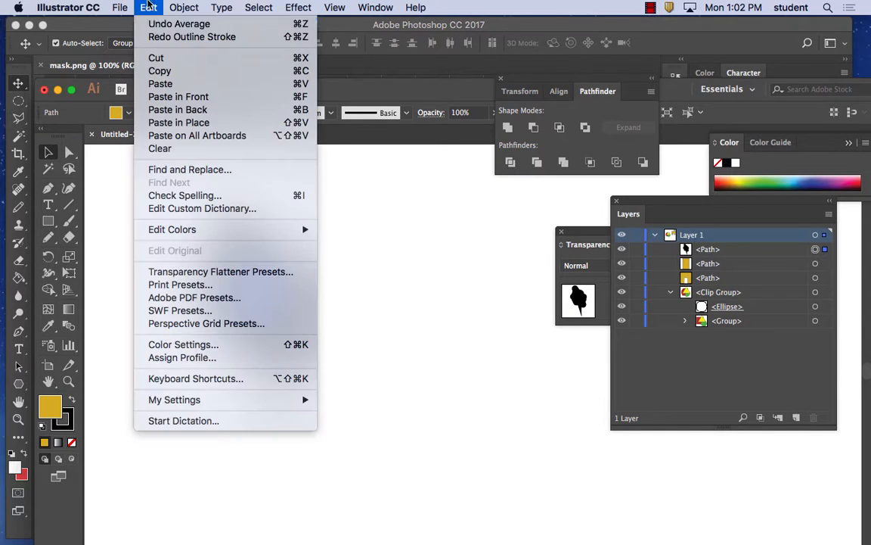
{"action": "left_click", "coordinate": [155, 24]}
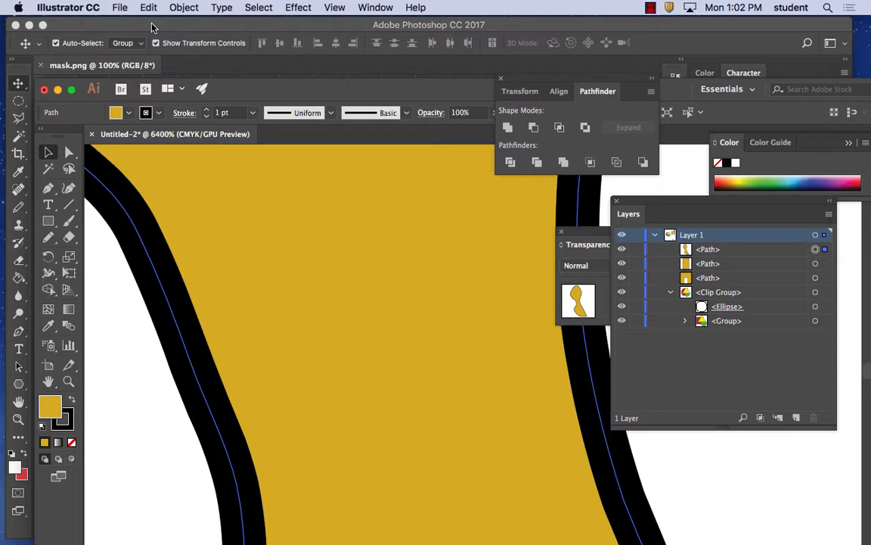
Step: Convert the restored freehand shape's black stroke into a filled outline with Outline Stroke
{"action": "key", "text": "super+minus"}
{"action": "key", "text": "super+minus"}
{"action": "key", "text": "super+minus"}
{"action": "key", "text": "super+minus"}
{"action": "key", "text": "super+minus"}
{"action": "key", "text": "super+minus"}
{"action": "key", "text": "space"}
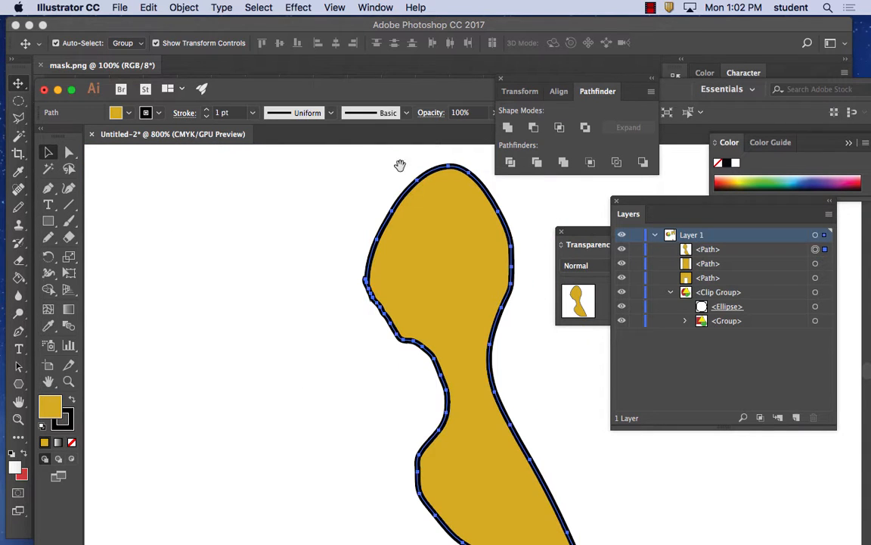
{"action": "left_click_drag", "start_coordinate": [400, 165], "coordinate": [301, 184]}
{"action": "left_click", "coordinate": [221, 7]}
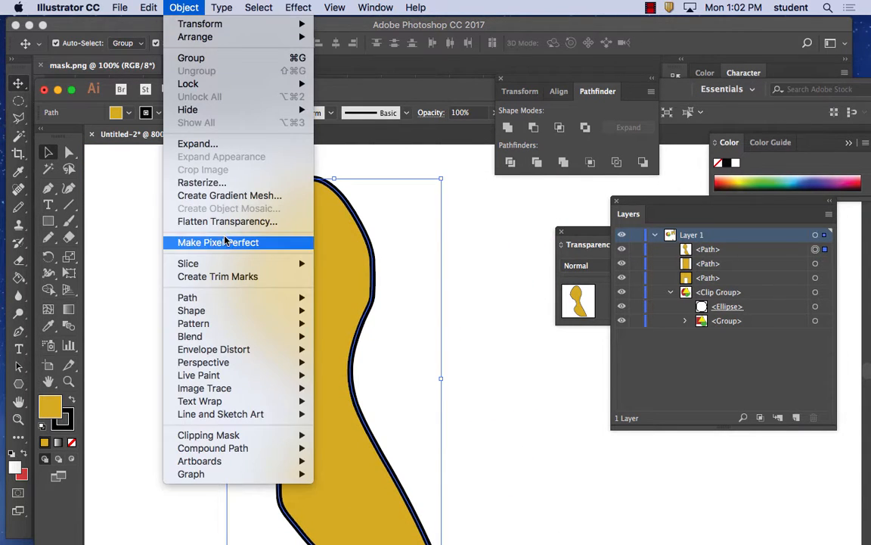
{"action": "mouse_move", "coordinate": [228, 300]}
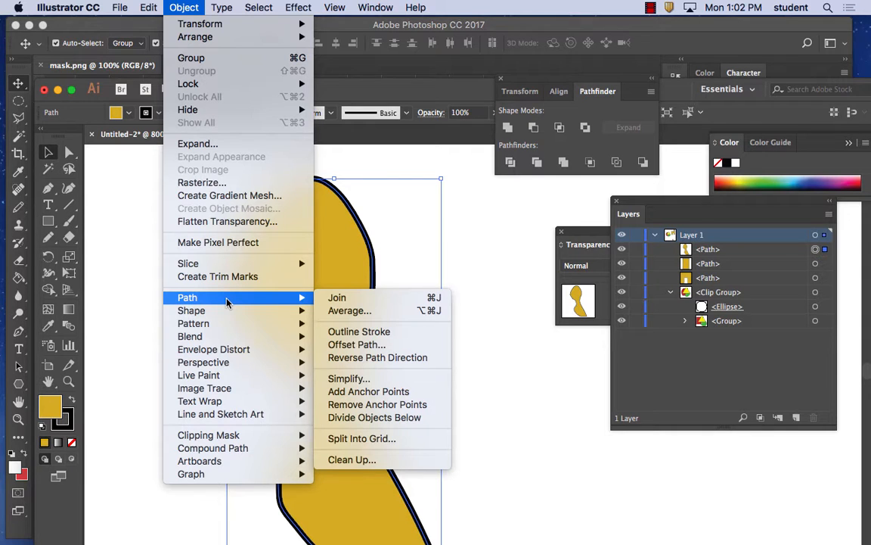
{"action": "left_click", "coordinate": [340, 331]}
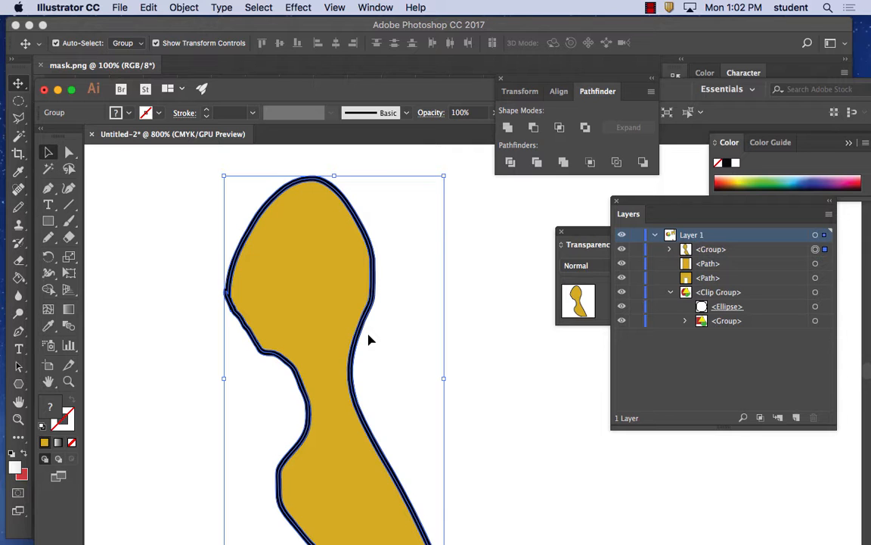
{"action": "left_click", "coordinate": [174, 9]}
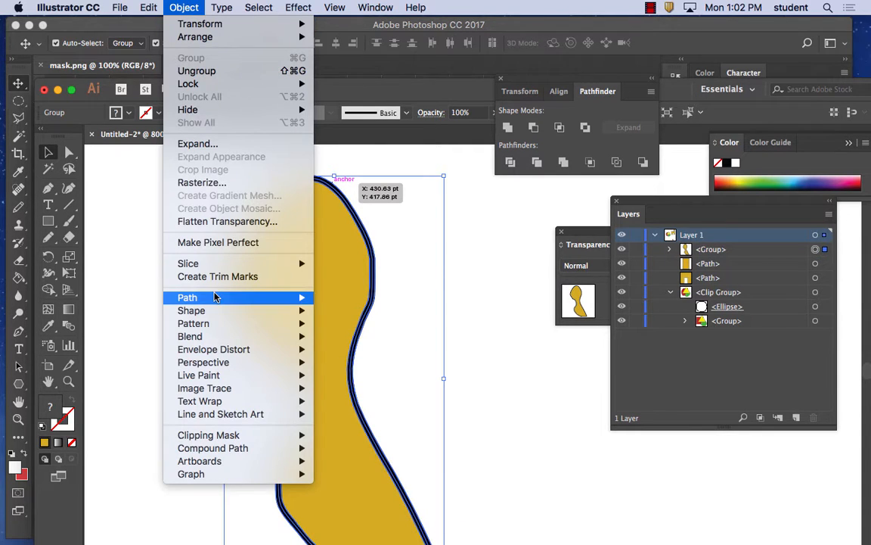
{"action": "mouse_move", "coordinate": [216, 297]}
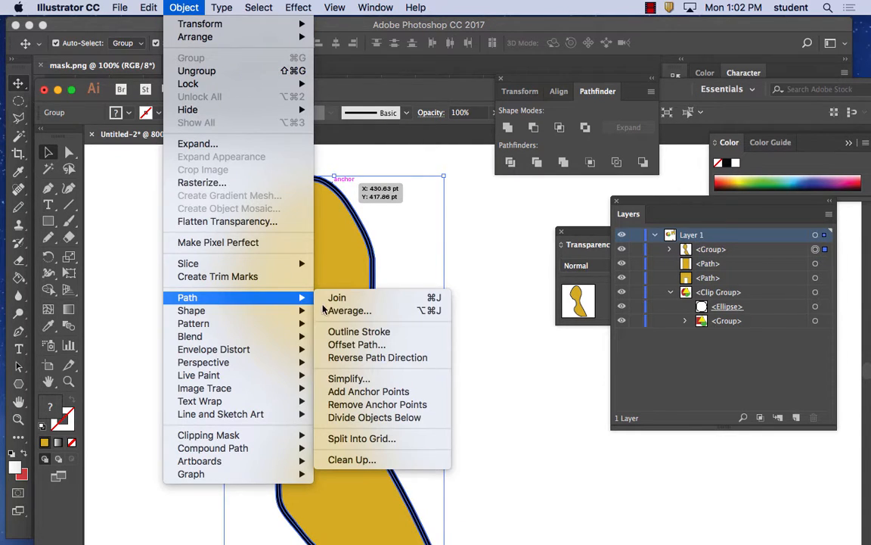
{"action": "left_click", "coordinate": [489, 321]}
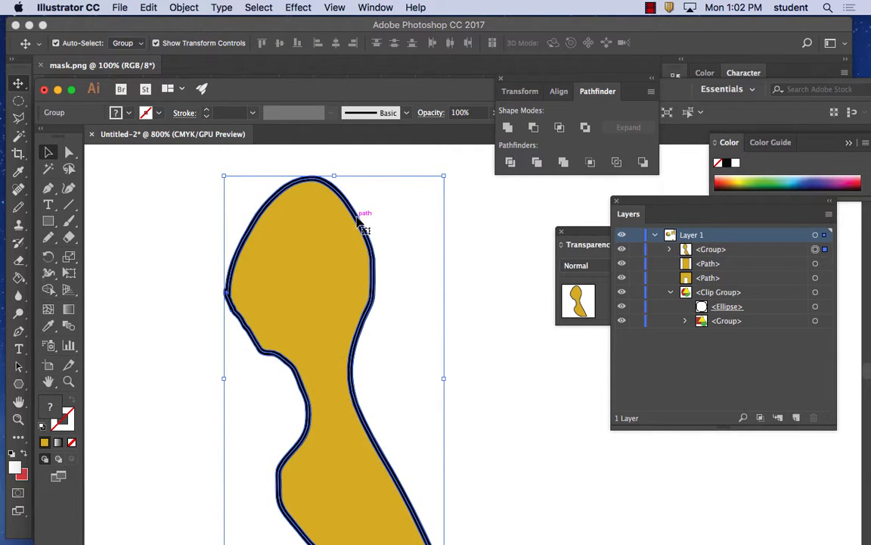
Step: Select the gold fill separately from the outlined stroke and move it out to the right of the black outline
{"action": "left_click", "coordinate": [68, 152]}
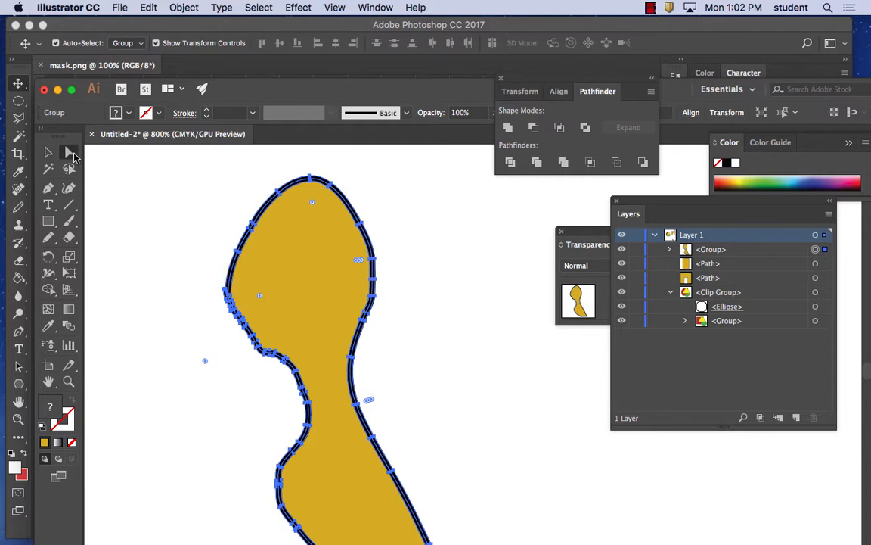
{"action": "left_click", "coordinate": [421, 240]}
{"action": "left_click", "coordinate": [368, 236]}
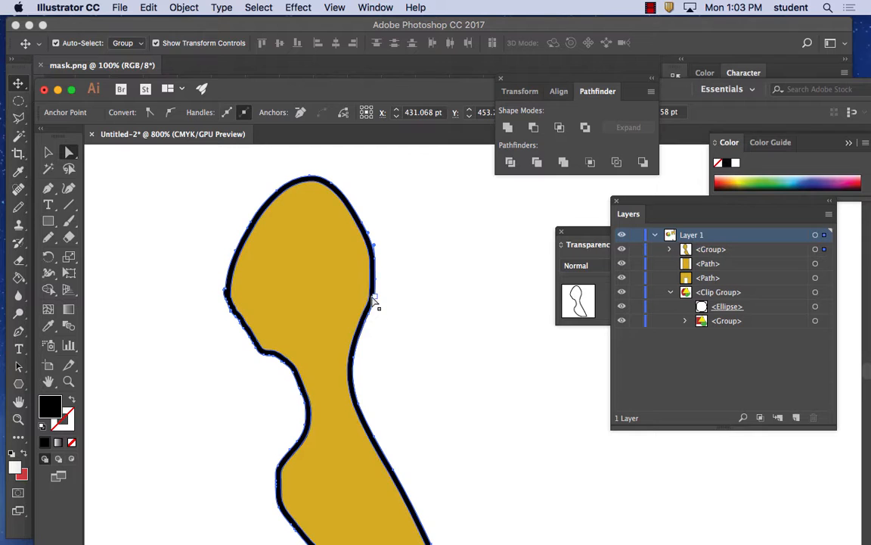
{"action": "left_click", "coordinate": [333, 231]}
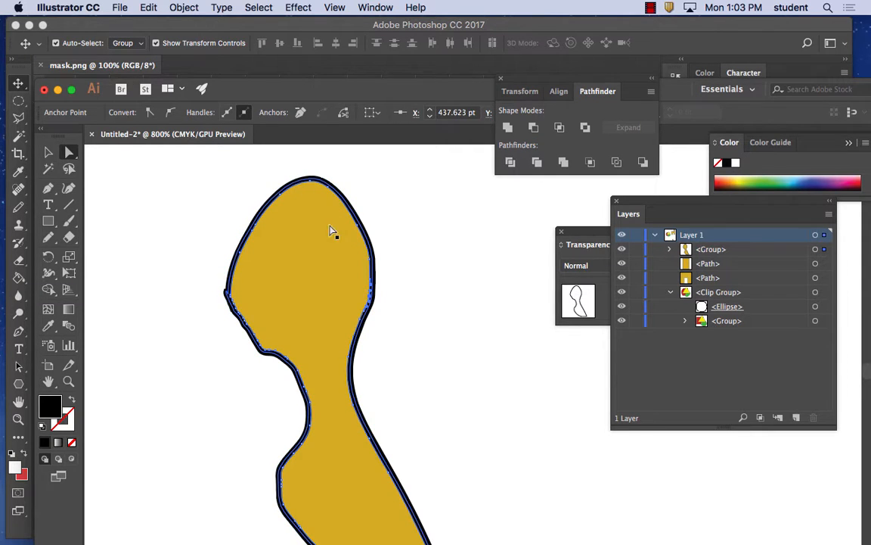
{"action": "left_click_drag", "start_coordinate": [302, 245], "coordinate": [495, 244]}
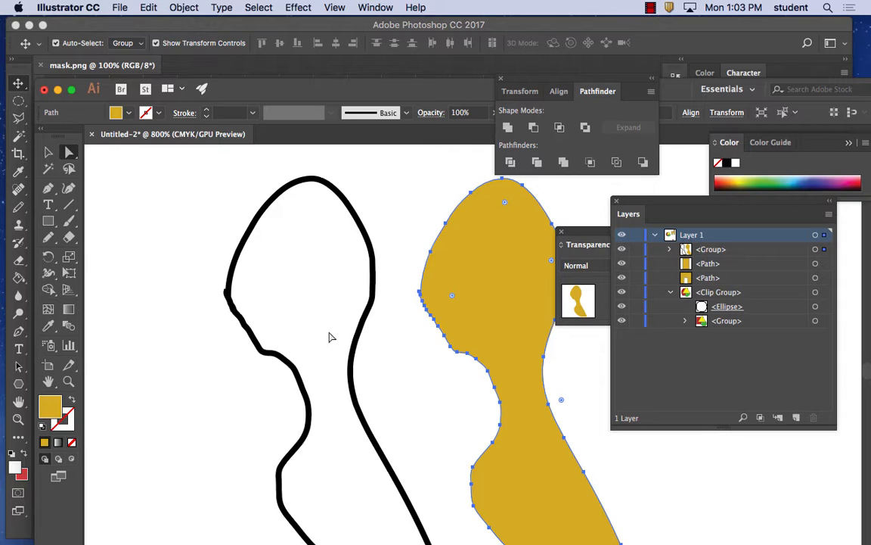
Step: Delete the black outline and the separated gold fill
{"action": "left_click_drag", "start_coordinate": [186, 246], "coordinate": [541, 401]}
{"action": "key", "text": "Delete"}
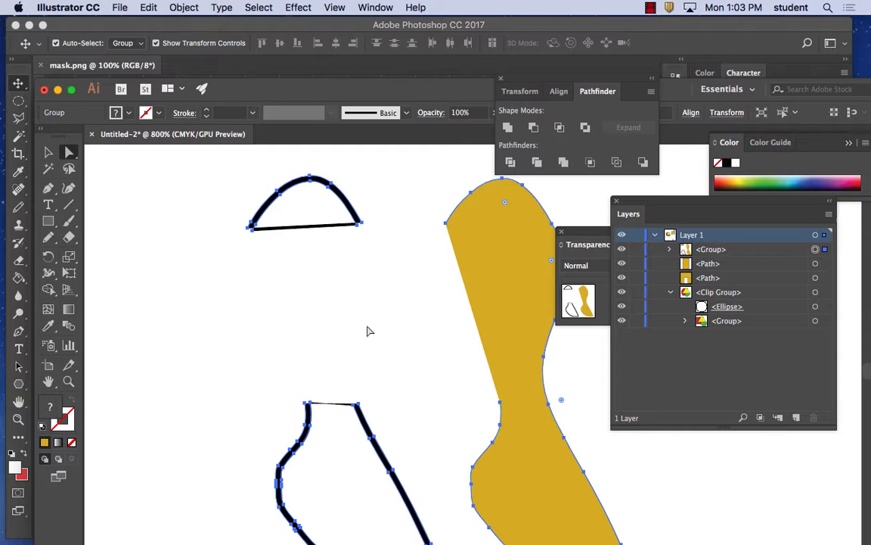
{"action": "key", "text": "Delete"}
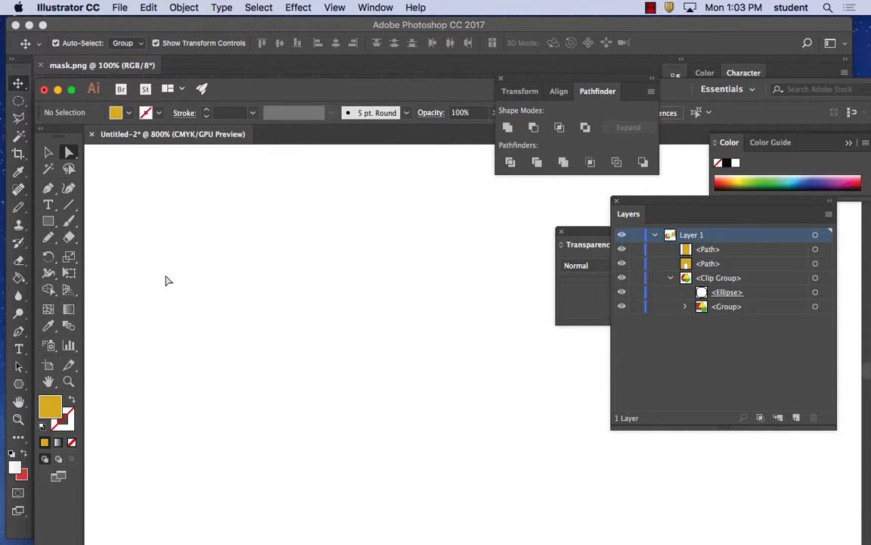
Step: Draw a new curved freehand shape with the Pencil tool, and reset the fill and stroke colours to the defaults
{"action": "left_click", "coordinate": [48, 238]}
{"action": "mouse_move", "coordinate": [198, 238]}
{"action": "left_mouse_down"}
{"action": "mouse_move", "coordinate": [229, 200]}
{"action": "mouse_move", "coordinate": [272, 210]}
{"action": "mouse_move", "coordinate": [315, 279]}
{"action": "mouse_move", "coordinate": [418, 298]}
{"action": "mouse_move", "coordinate": [486, 439]}
{"action": "mouse_move", "coordinate": [387, 469]}
{"action": "mouse_move", "coordinate": [326, 392]}
{"action": "mouse_move", "coordinate": [236, 349]}
{"action": "mouse_move", "coordinate": [188, 314]}
{"action": "mouse_move", "coordinate": [198, 237]}
{"action": "left_mouse_up"}
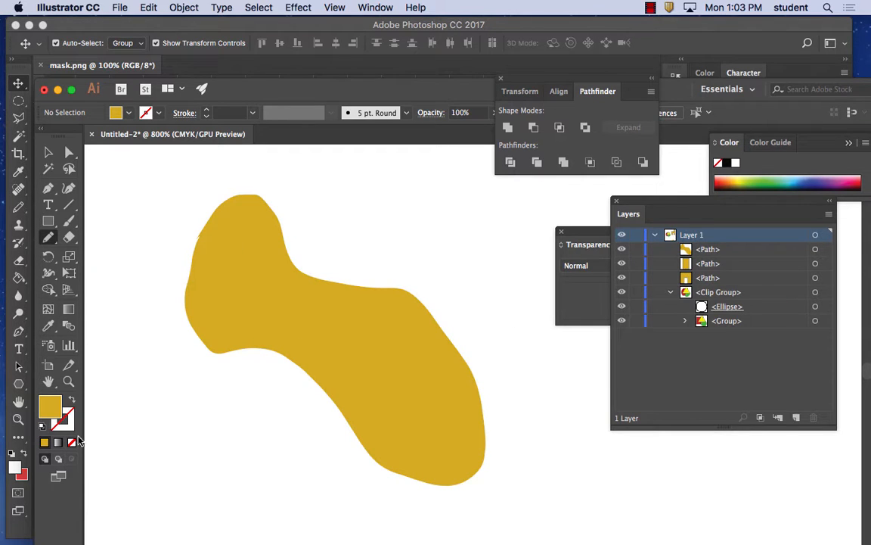
{"action": "left_click", "coordinate": [44, 427]}
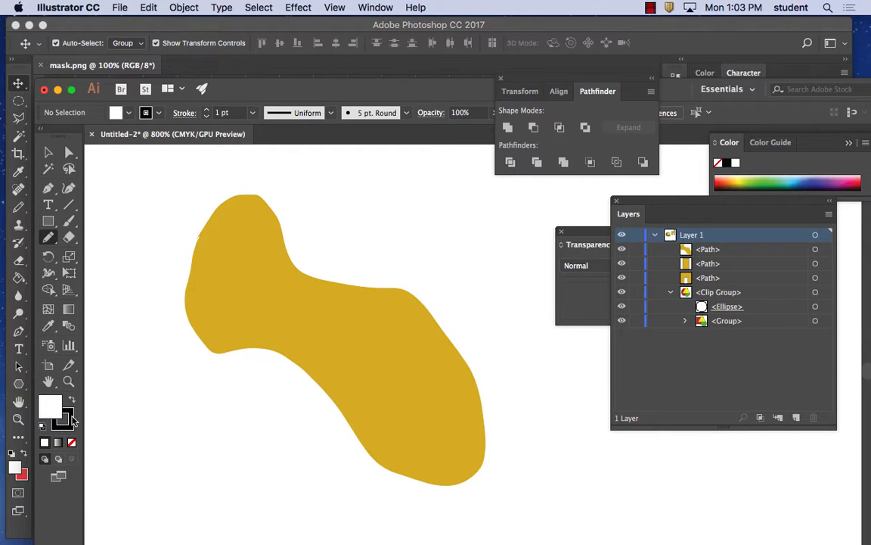
{"action": "key", "text": "v"}
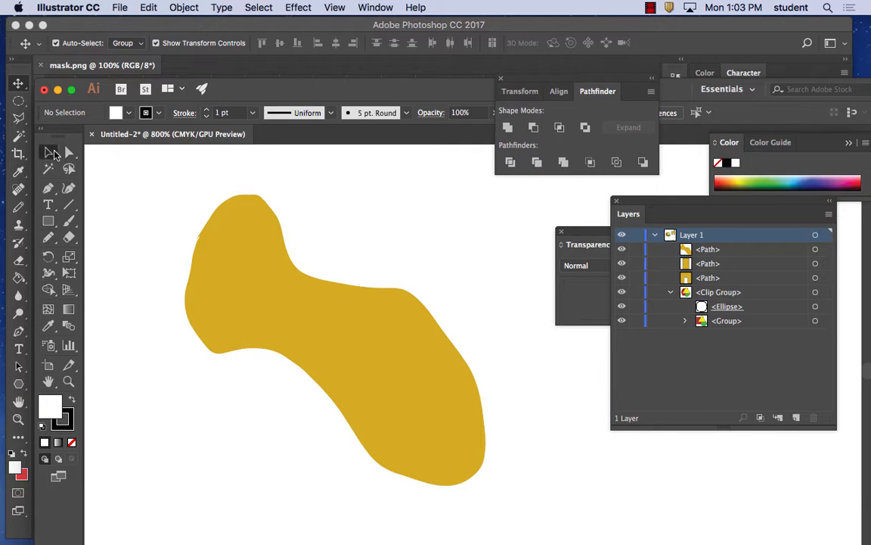
Step: Give the gold freehand shape a dark stroke in colour 302A2A with a weight of 5 pt
{"action": "left_click", "coordinate": [233, 292]}
{"action": "left_click", "coordinate": [69, 428]}
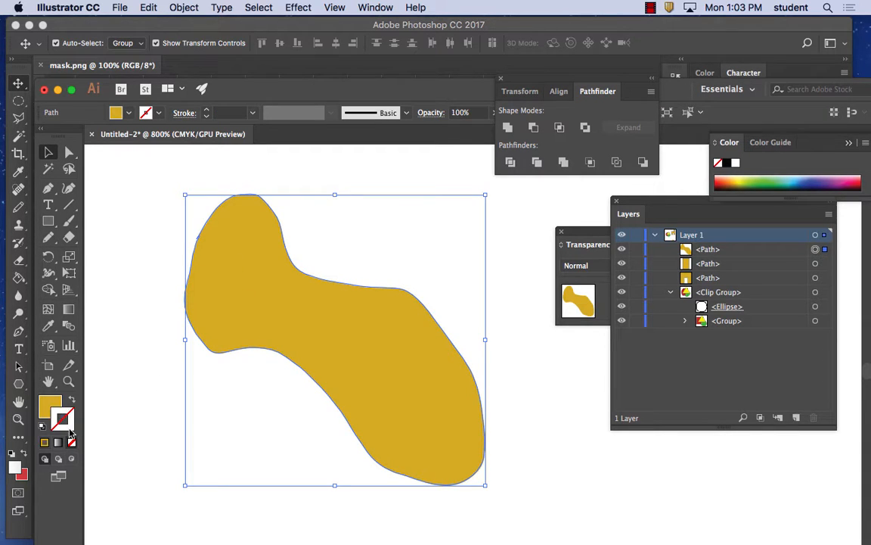
{"action": "double_click", "coordinate": [69, 426]}
{"action": "type", "text": "302A2A"}
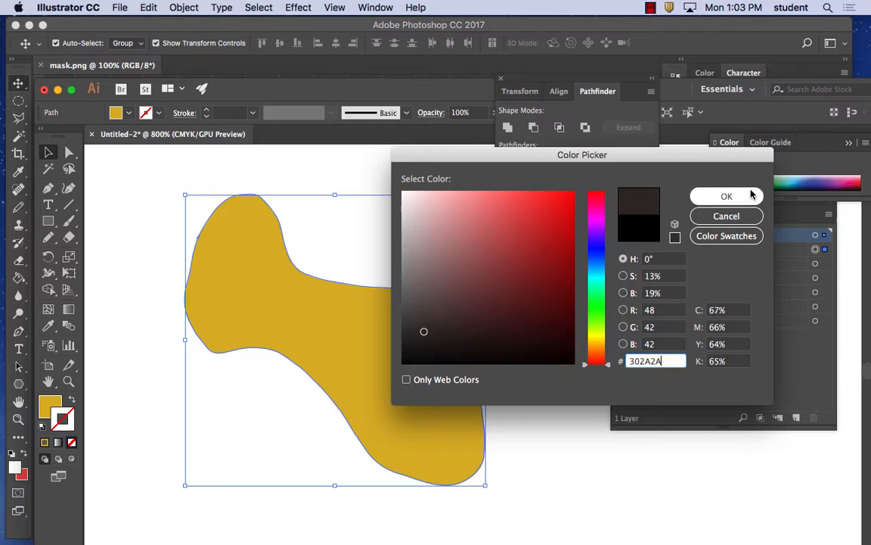
{"action": "left_click", "coordinate": [732, 199]}
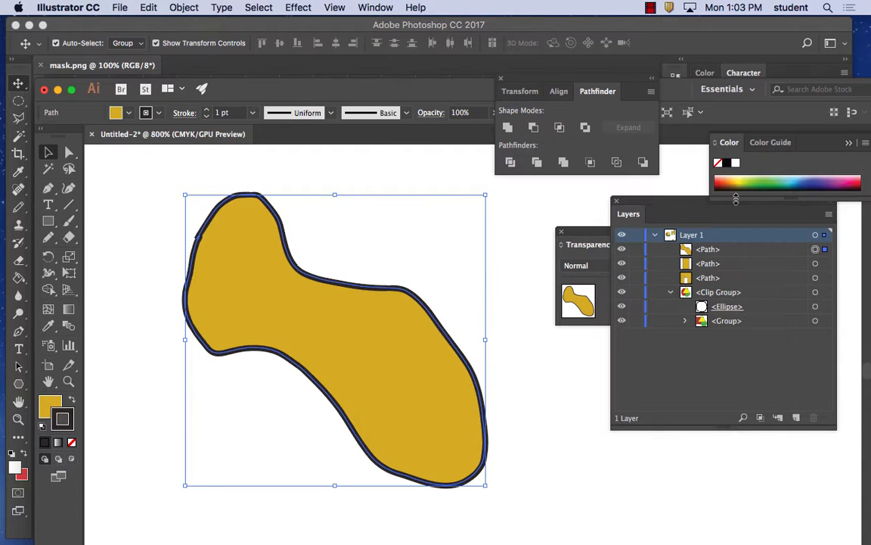
{"action": "left_click", "coordinate": [255, 113]}
{"action": "left_click", "coordinate": [270, 231]}
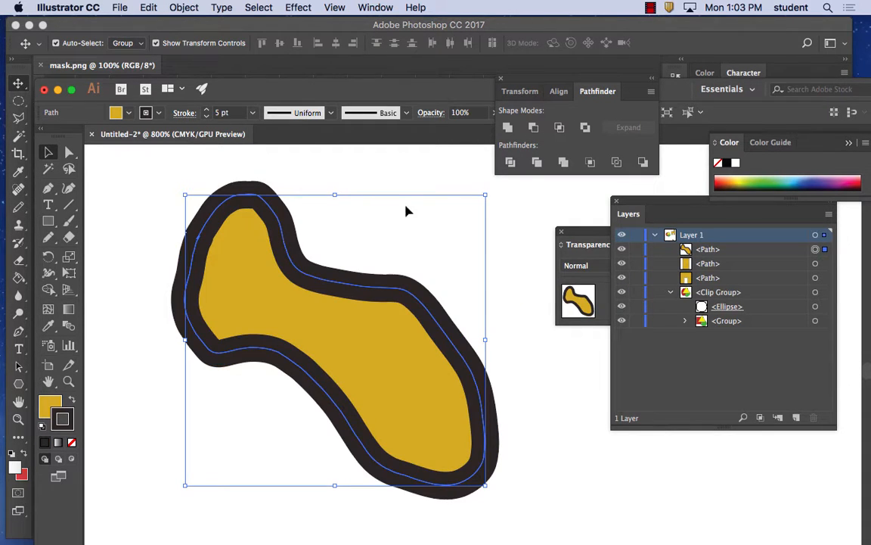
{"action": "left_click", "coordinate": [393, 177]}
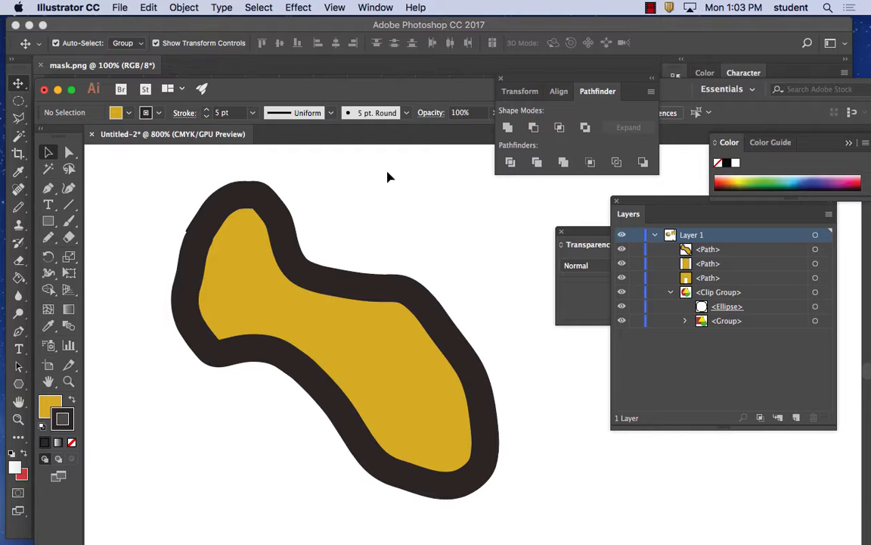
Step: Move the gold shape slightly to the left and convert its dark stroke into a filled outline with Outline Stroke
{"action": "left_click_drag", "start_coordinate": [267, 305], "coordinate": [244, 305]}
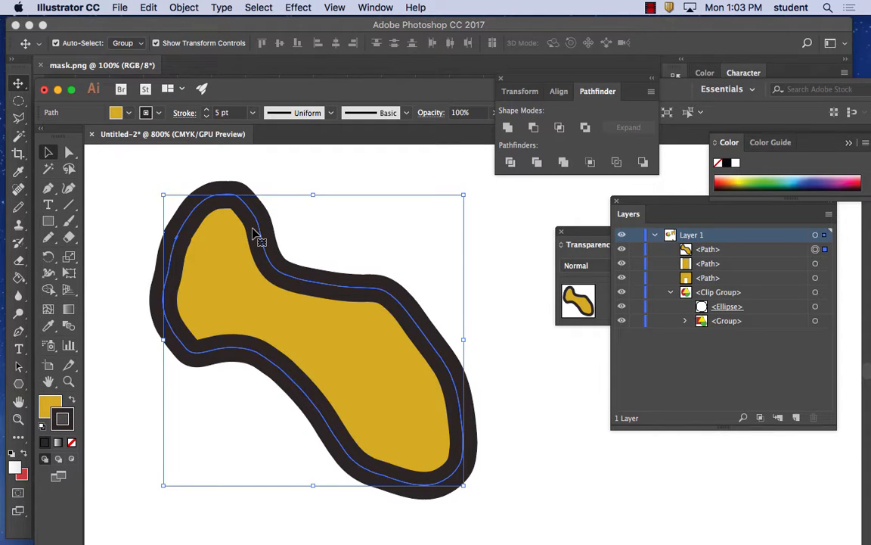
{"action": "left_click", "coordinate": [195, 7]}
{"action": "mouse_move", "coordinate": [213, 298]}
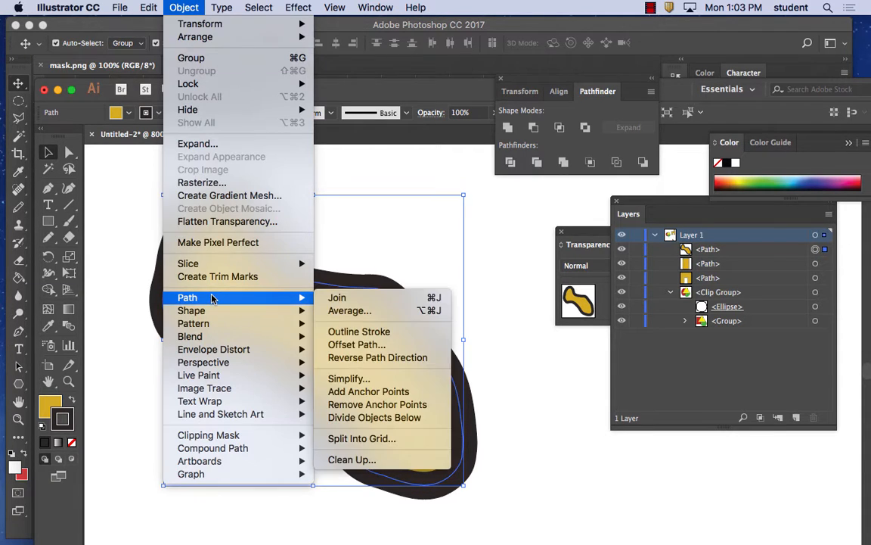
{"action": "left_click", "coordinate": [355, 333]}
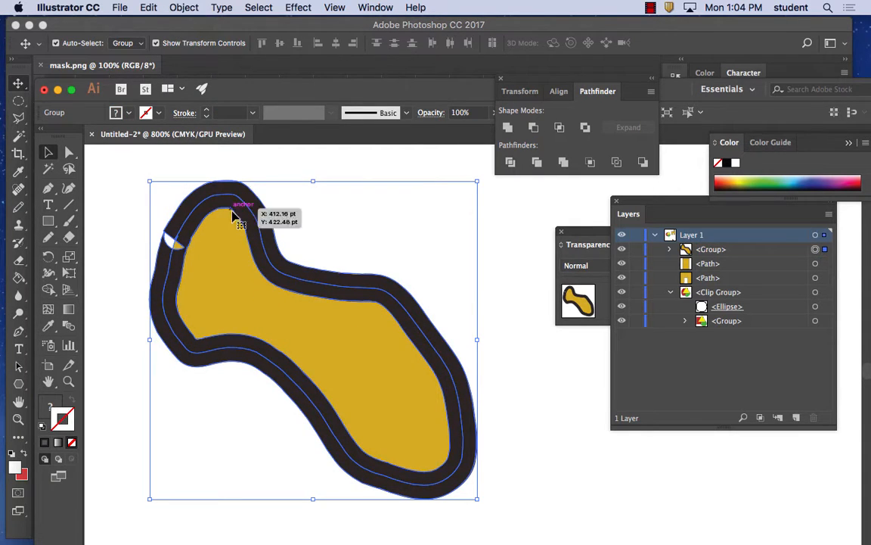
{"action": "left_click", "coordinate": [182, 160]}
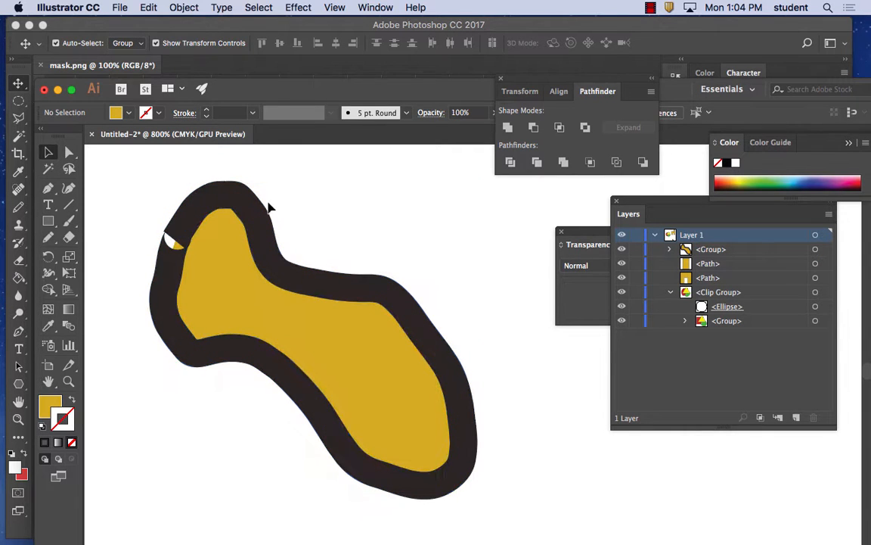
Step: Move the gold fill out to the right of the dark outline and select only the outline's compound path
{"action": "left_click_drag", "start_coordinate": [231, 294], "coordinate": [532, 262]}
{"action": "left_click", "coordinate": [69, 153]}
{"action": "left_click", "coordinate": [105, 161]}
{"action": "left_click", "coordinate": [318, 280]}
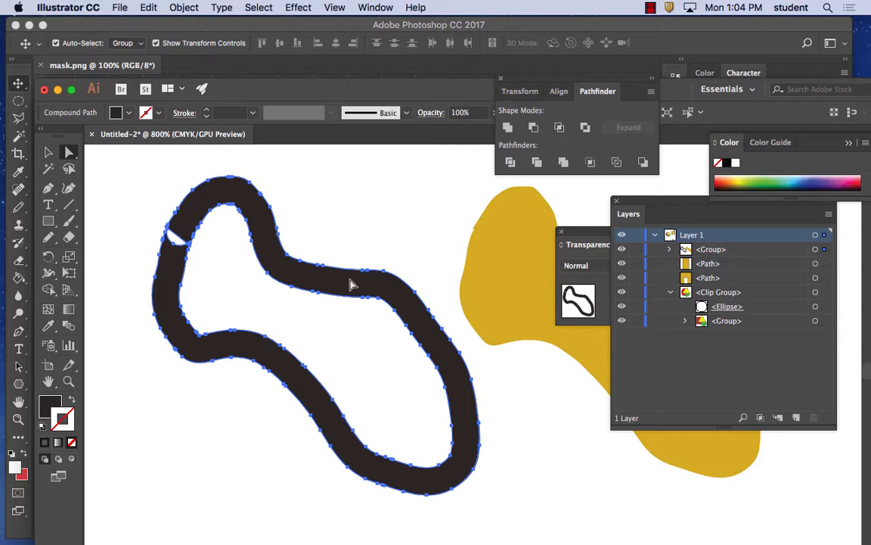
Step: Simplify the dark outline's path with a curve precision of 7% and move the result slightly up and to the left
{"action": "left_click", "coordinate": [186, 8]}
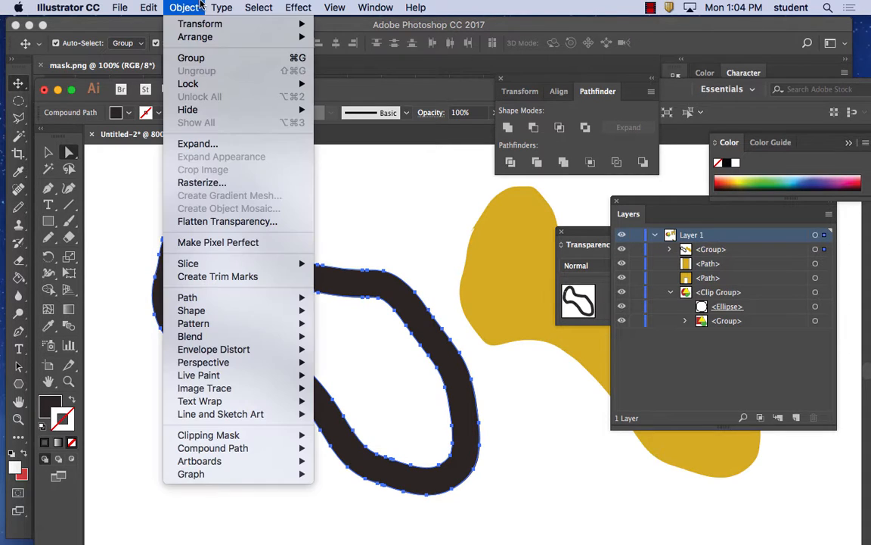
{"action": "mouse_move", "coordinate": [292, 298]}
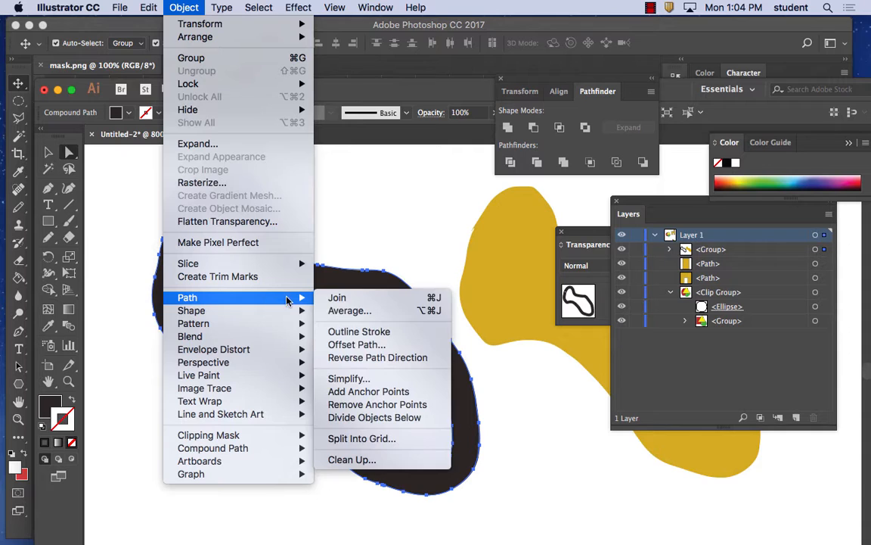
{"action": "left_click", "coordinate": [365, 382]}
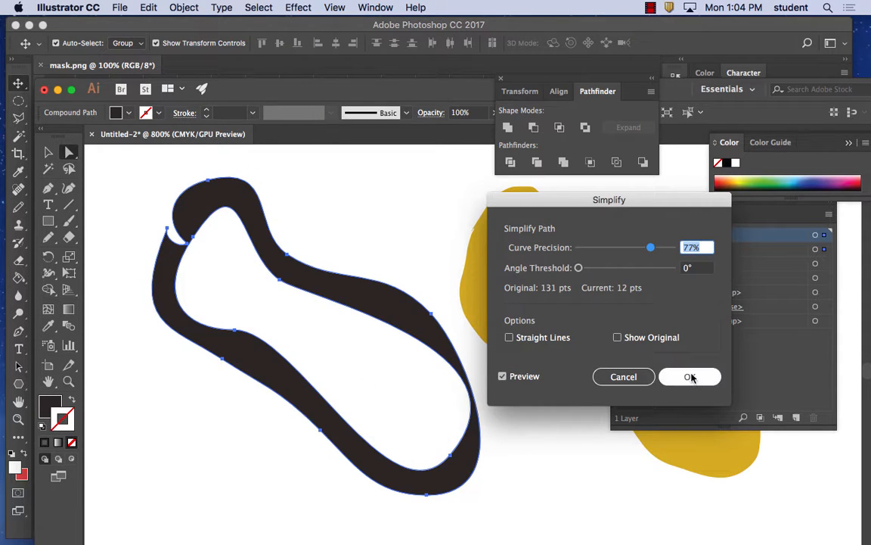
{"action": "left_click_drag", "start_coordinate": [648, 252], "coordinate": [585, 250]}
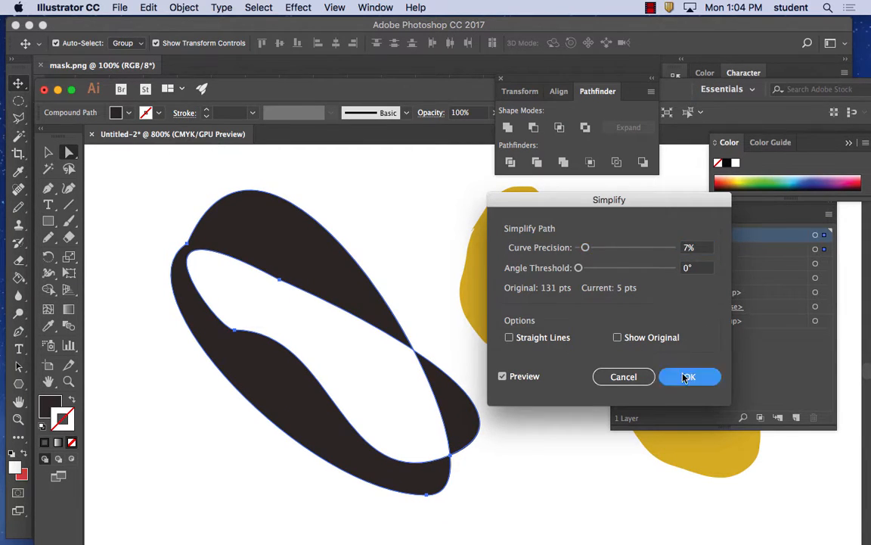
{"action": "left_click", "coordinate": [687, 376]}
{"action": "left_click_drag", "start_coordinate": [276, 261], "coordinate": [277, 260]}
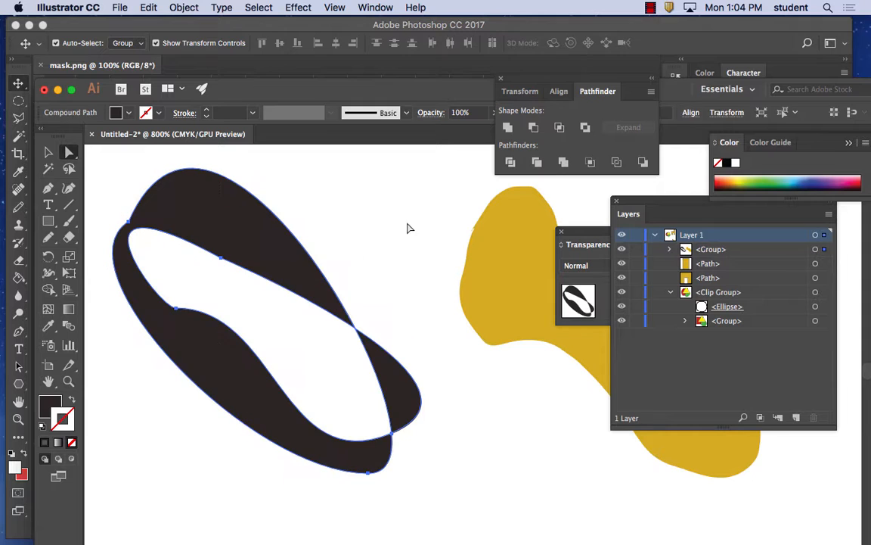
{"action": "left_click", "coordinate": [403, 228]}
Step: Examine the object commands available for the simplified outline, including Pattern, Envelope Distort, Perspective and Live Paint
{"action": "left_click", "coordinate": [186, 6]}
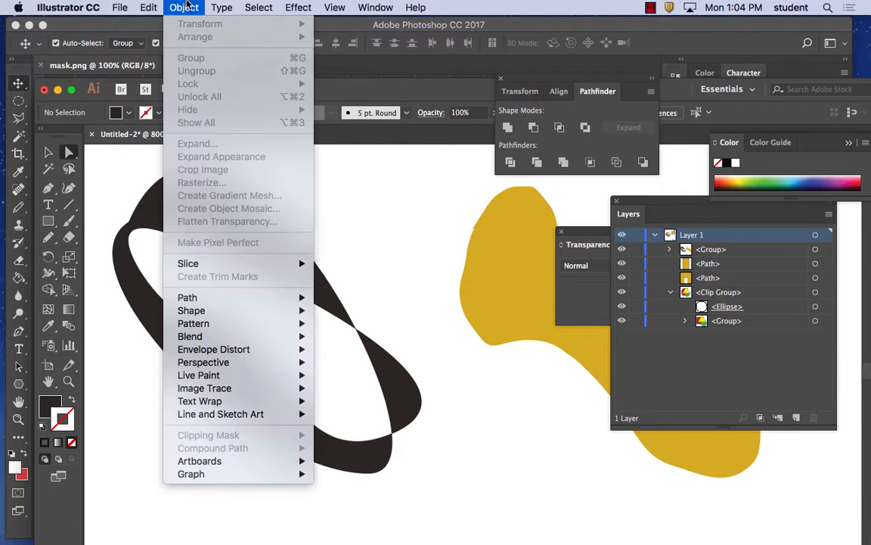
{"action": "left_click", "coordinate": [370, 296]}
{"action": "left_click", "coordinate": [307, 296]}
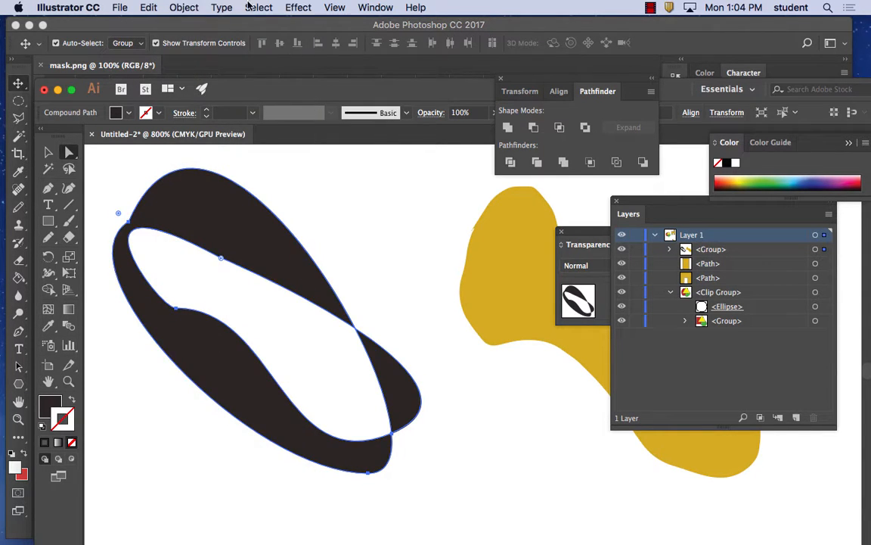
{"action": "left_click", "coordinate": [185, 7]}
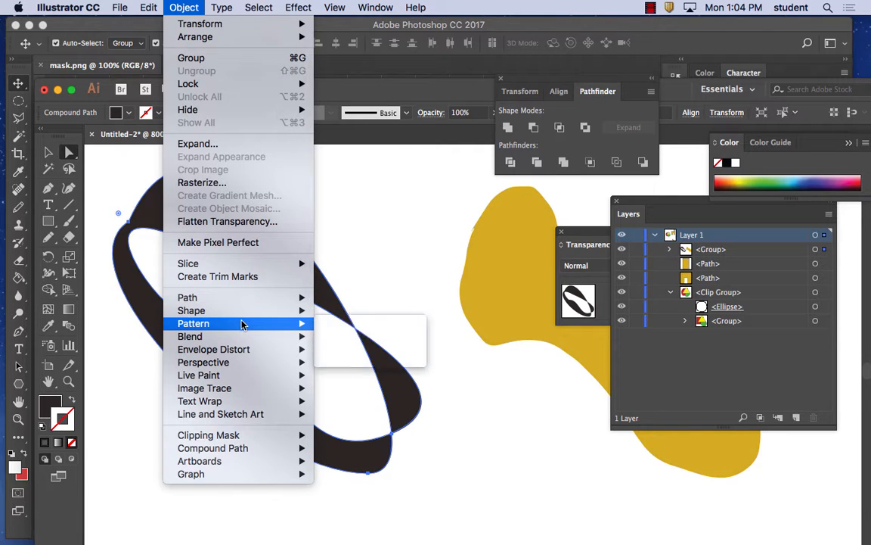
{"action": "mouse_move", "coordinate": [242, 324]}
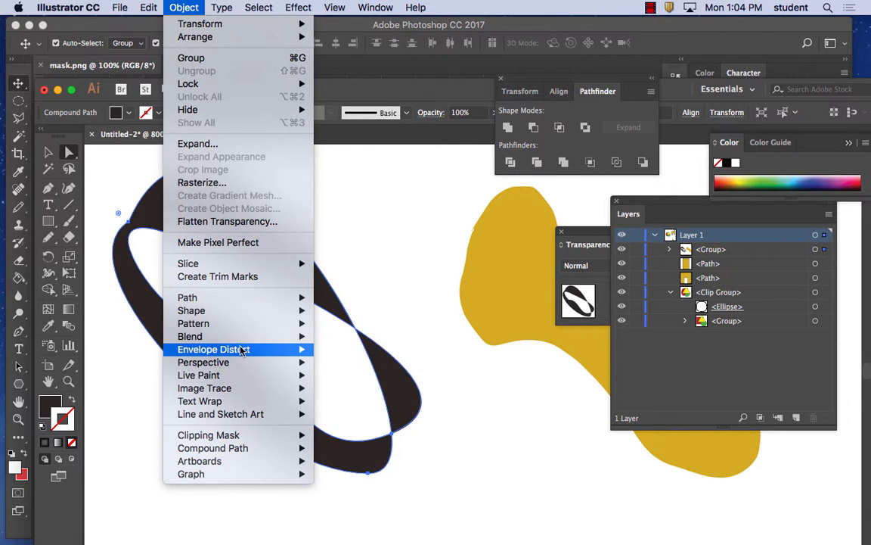
{"action": "mouse_move", "coordinate": [244, 350]}
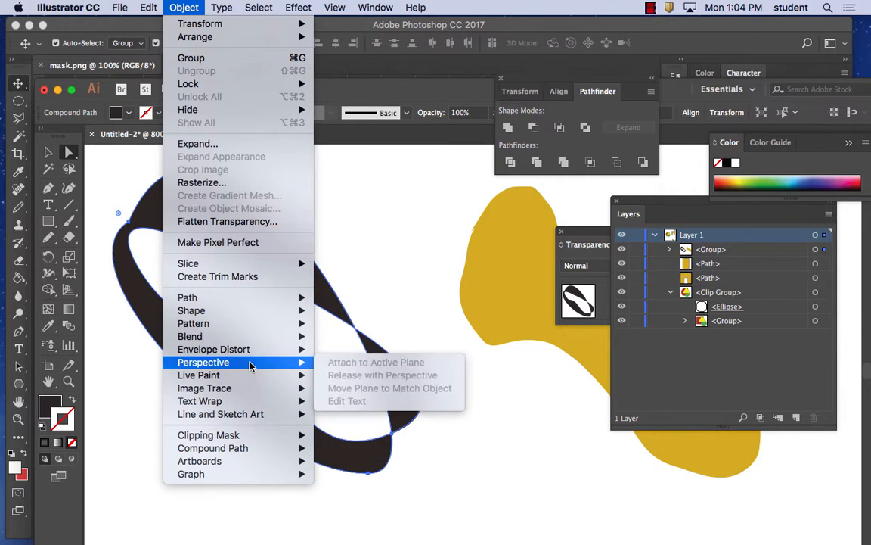
{"action": "mouse_move", "coordinate": [252, 380]}
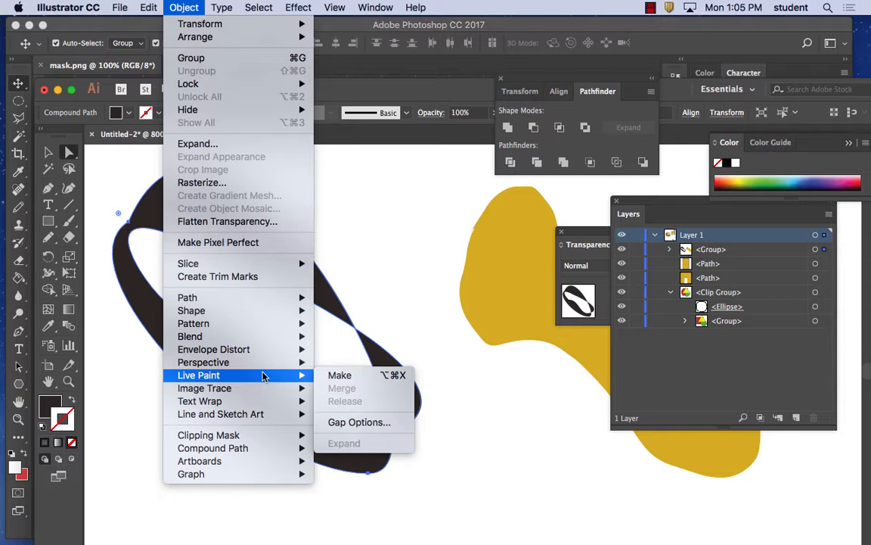
{"action": "left_click", "coordinate": [373, 252]}
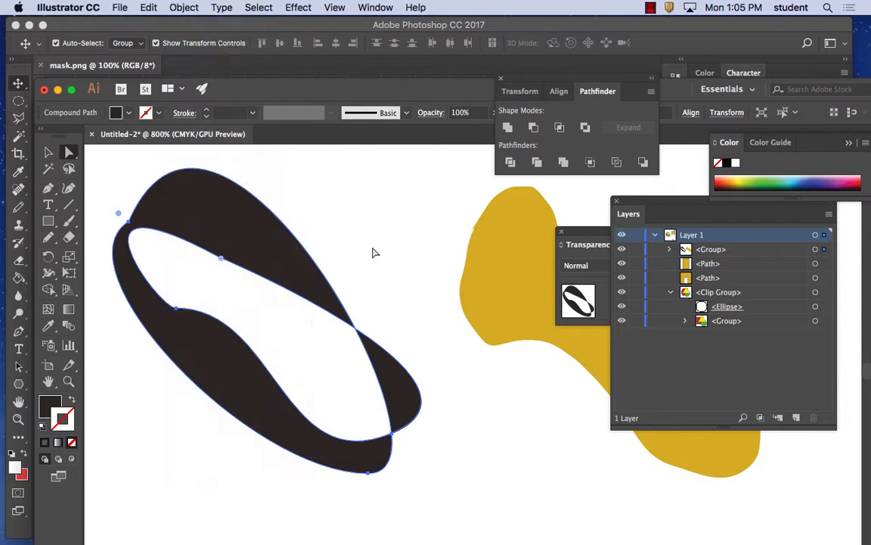
Step: Move the simplified outline and the gold fill together up to just below the gold arch shape, and deselect them
{"action": "key", "text": "super+minus"}
{"action": "key", "text": "super+minus"}
{"action": "key", "text": "super+minus"}
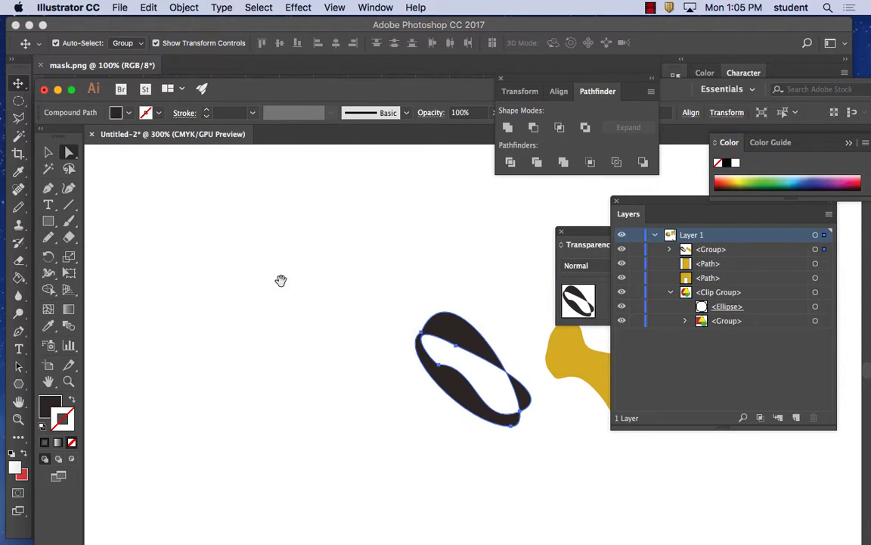
{"action": "left_click_drag", "start_coordinate": [282, 280], "coordinate": [350, 282]}
{"action": "key", "text": "super+minus"}
{"action": "key", "text": "super+minus"}
{"action": "key", "text": "super+minus"}
{"action": "key", "text": "super+minus"}
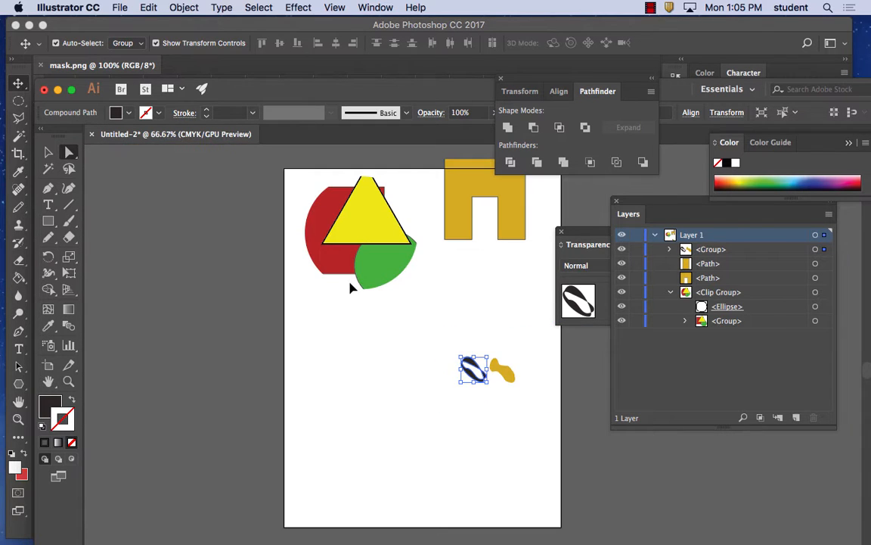
{"action": "left_click_drag", "start_coordinate": [432, 331], "coordinate": [564, 432]}
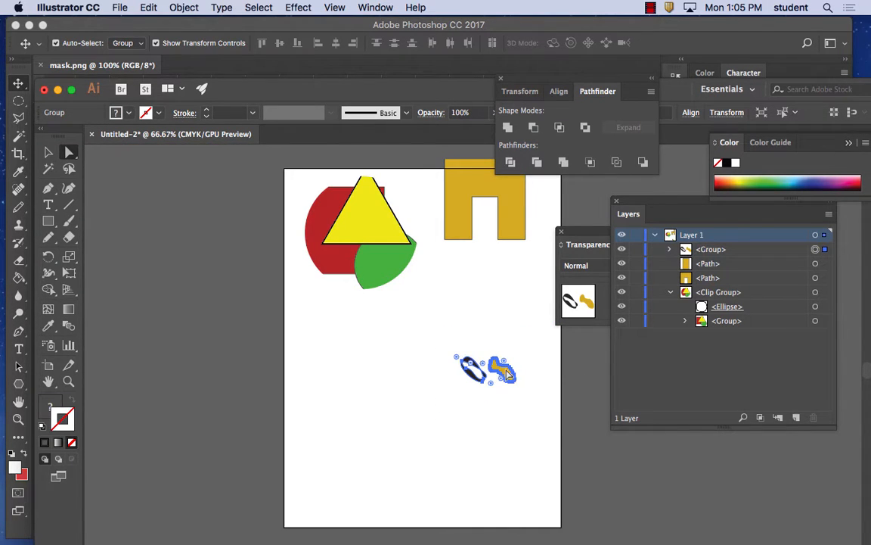
{"action": "left_click_drag", "start_coordinate": [510, 375], "coordinate": [560, 280]}
{"action": "left_click", "coordinate": [400, 284]}
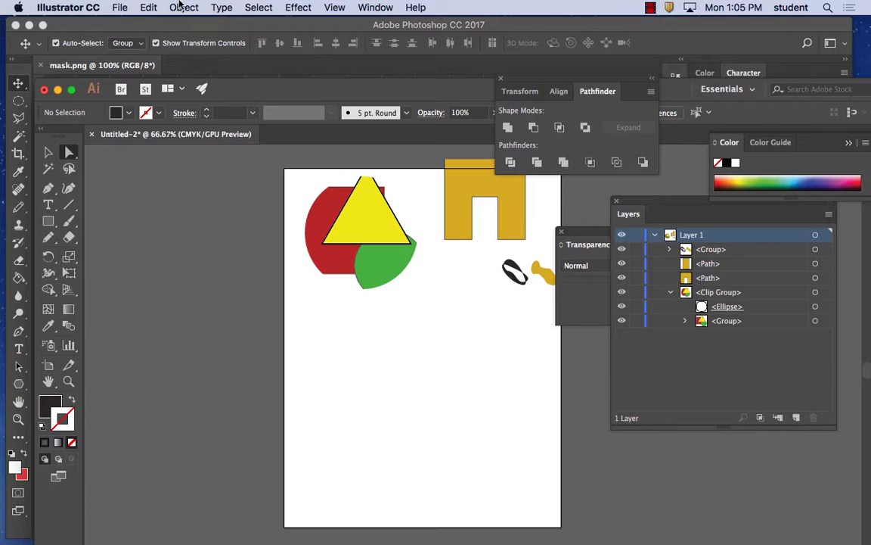
{"action": "left_click", "coordinate": [118, 6]}
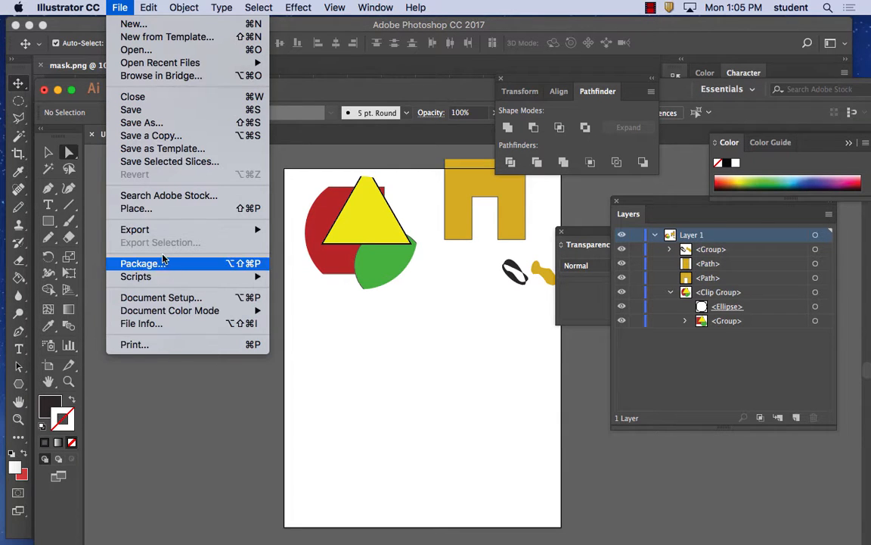
{"action": "left_click", "coordinate": [144, 208]}
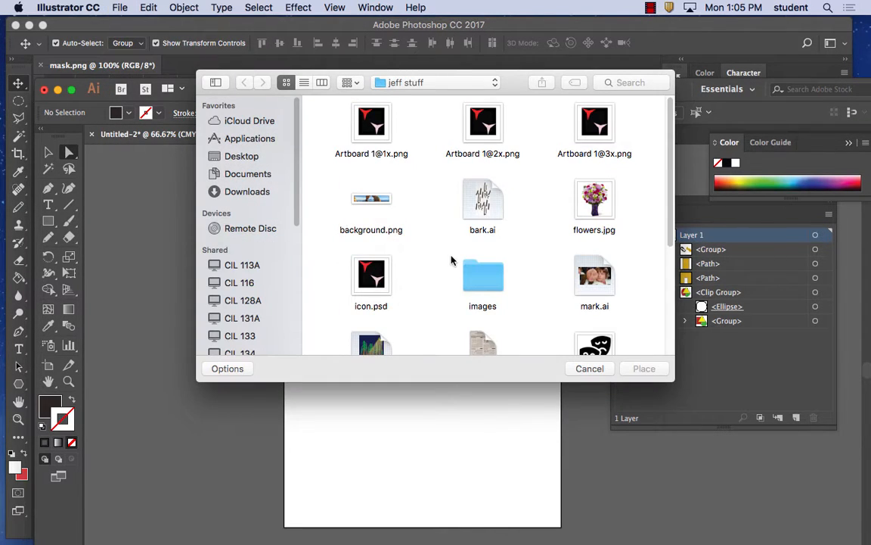
{"action": "scroll", "coordinate": [559, 306], "scroll_direction": "down", "scroll_amount": 5}
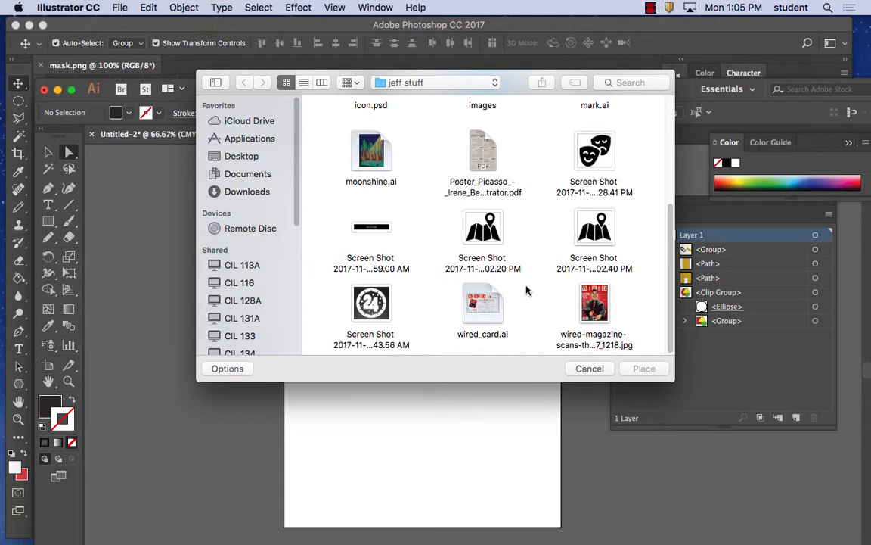
{"action": "scroll", "coordinate": [543, 297], "scroll_direction": "up", "scroll_amount": 6}
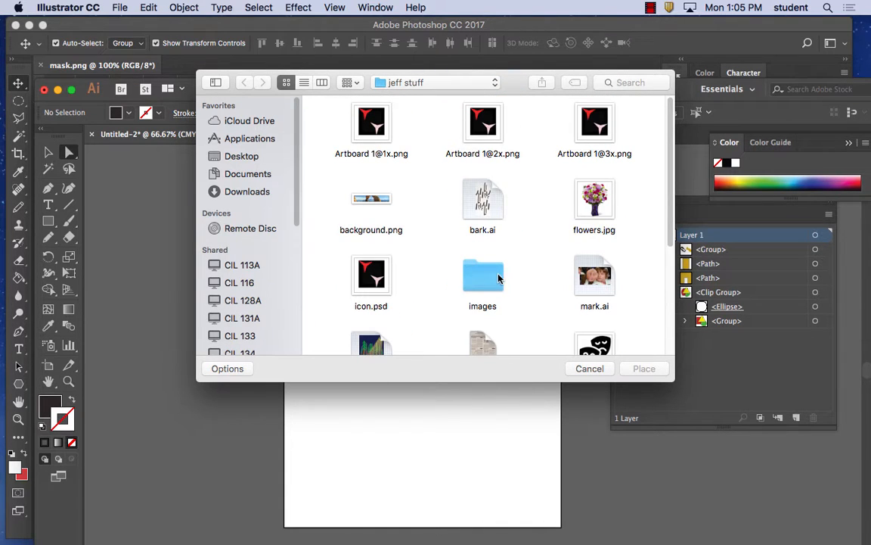
{"action": "double_click", "coordinate": [497, 278]}
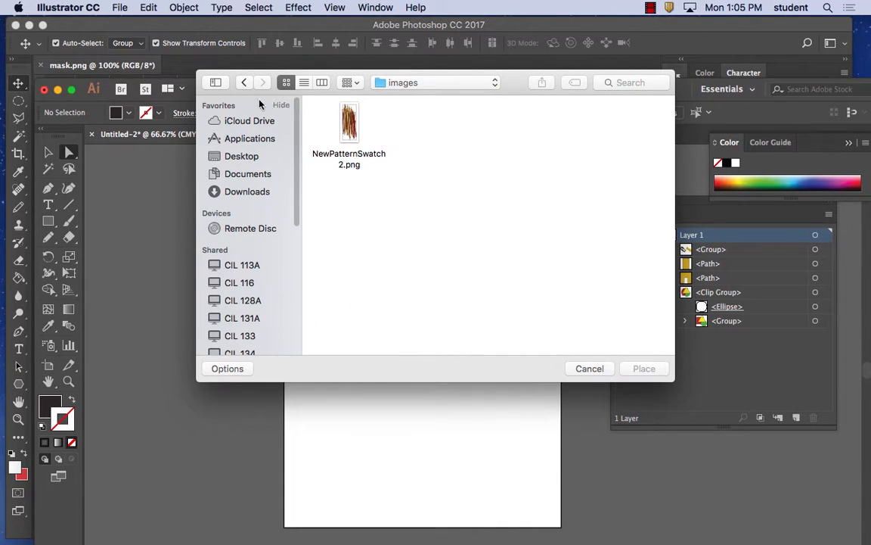
{"action": "left_click", "coordinate": [243, 82]}
{"action": "scroll", "coordinate": [521, 261], "scroll_direction": "down", "scroll_amount": 5}
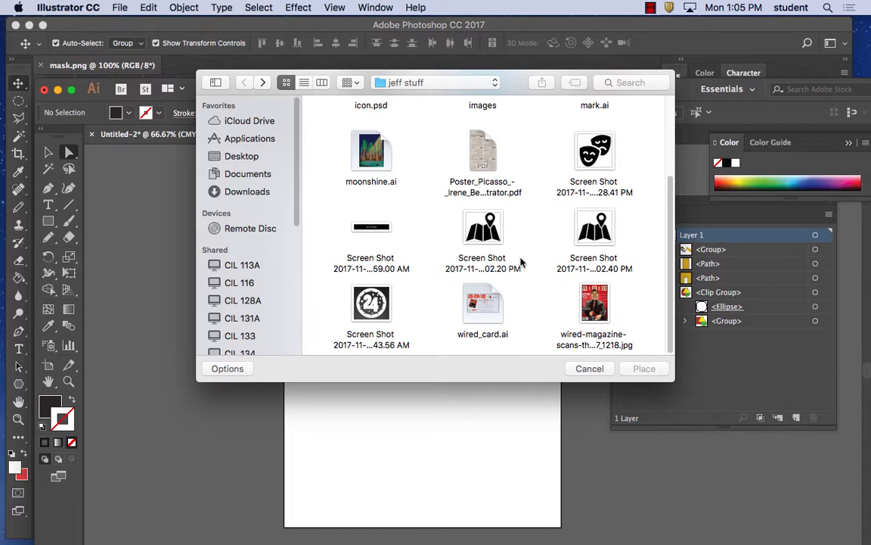
{"action": "left_click", "coordinate": [598, 368]}
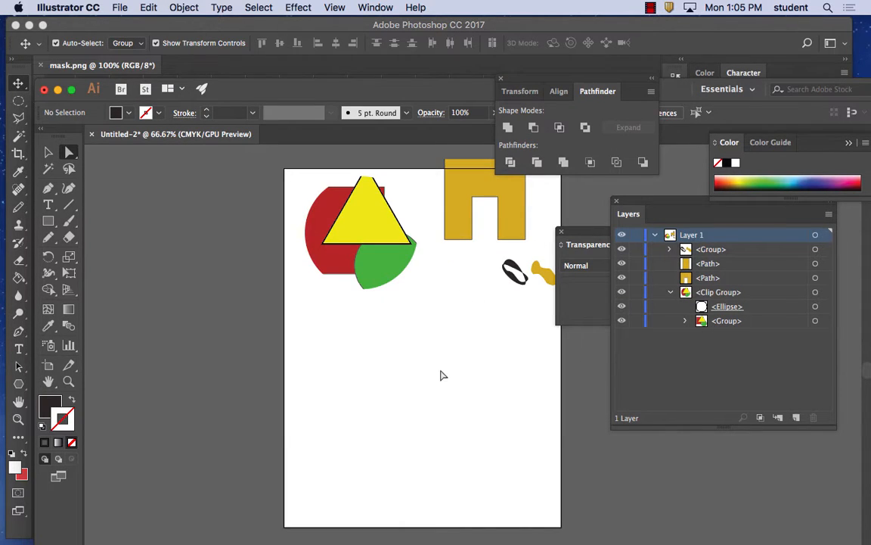
Step: Switch to Firefox and go to google.com
{"action": "mouse_move", "coordinate": [409, 539]}
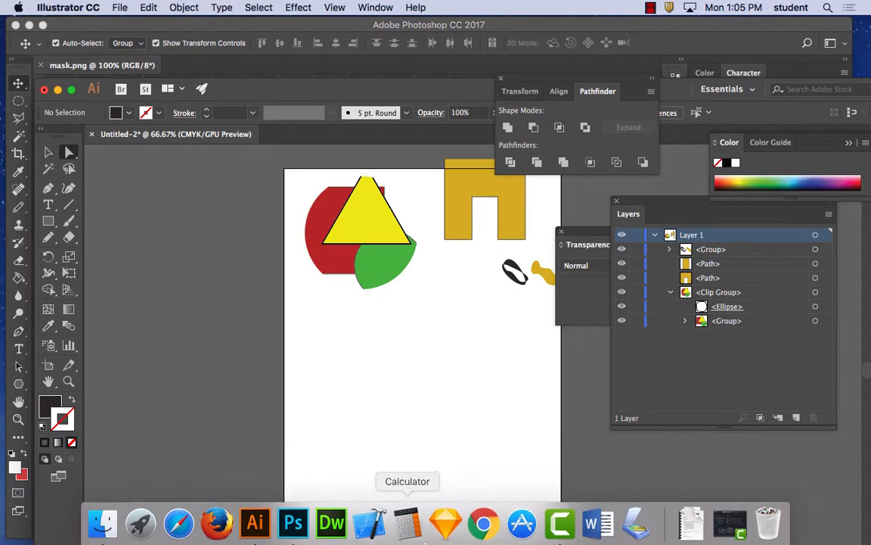
{"action": "left_click", "coordinate": [217, 521]}
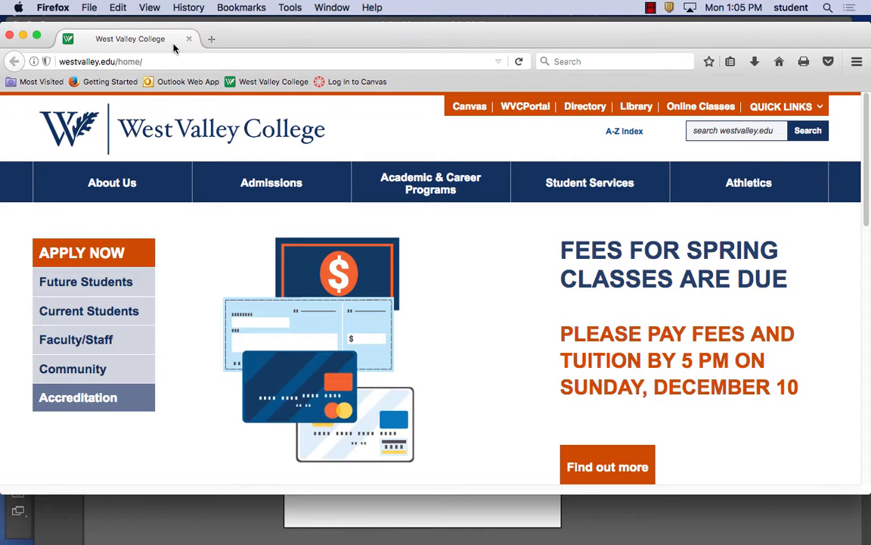
{"action": "left_click", "coordinate": [169, 61]}
{"action": "type", "text": "googl"}
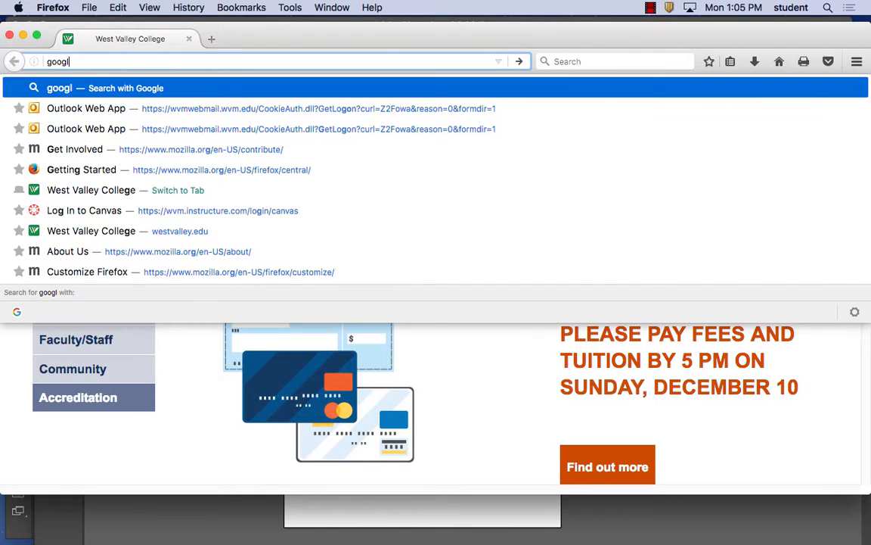
{"action": "type", "text": "e.com"}
{"action": "key", "text": "Return"}
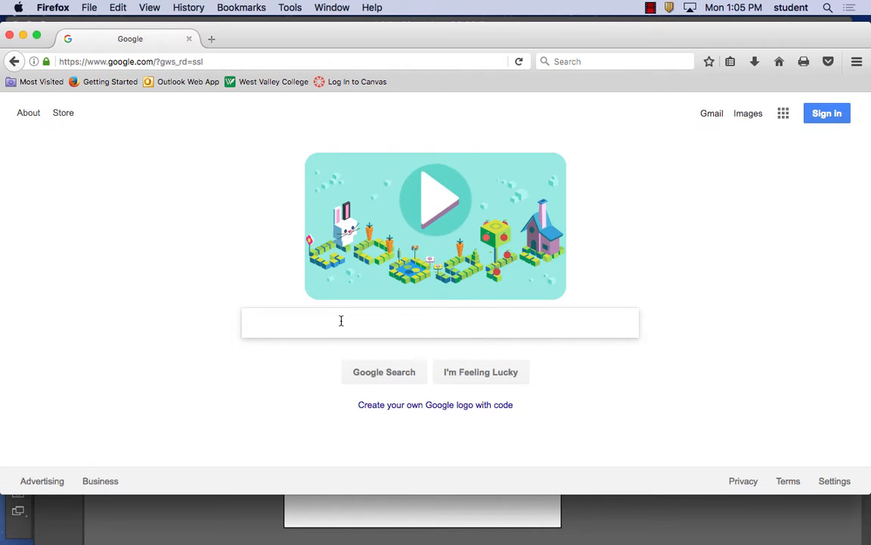
Step: Search Google for "hills of san jose" and show the image results
{"action": "type", "text": "hills of"}
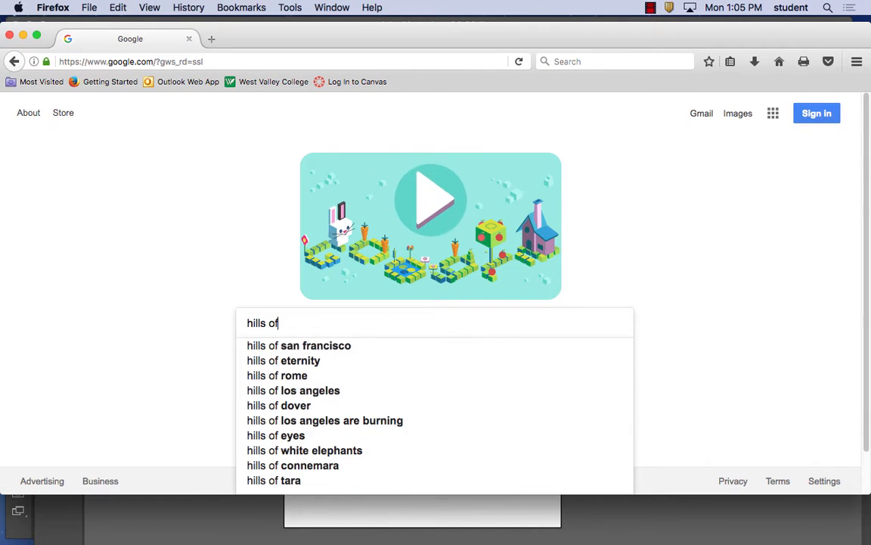
{"action": "type", "text": " san jose"}
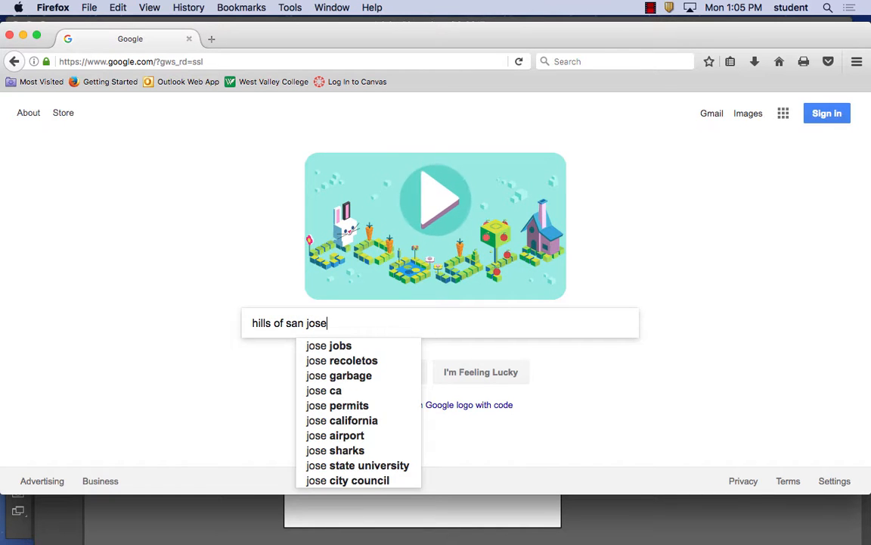
{"action": "key", "text": "Return"}
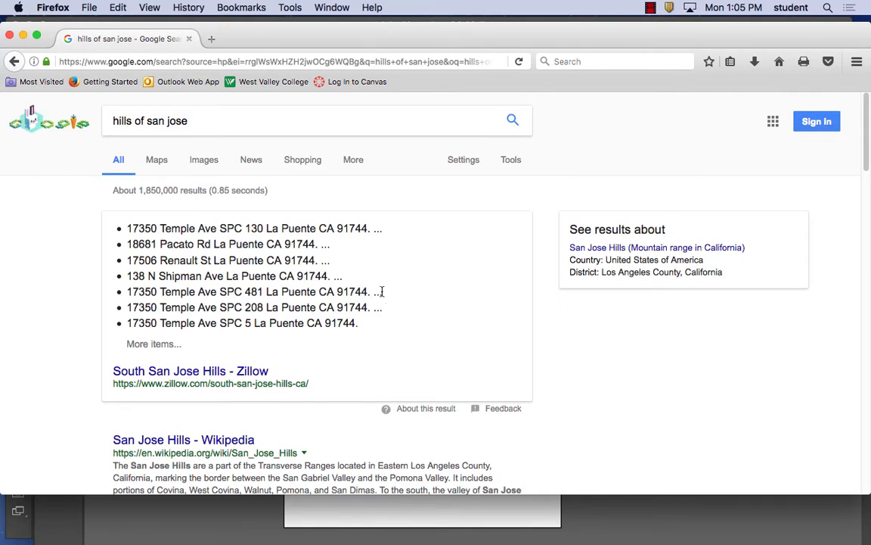
{"action": "scroll", "coordinate": [378, 302], "scroll_direction": "down", "scroll_amount": 5}
{"action": "scroll", "coordinate": [439, 317], "scroll_direction": "up", "scroll_amount": 5}
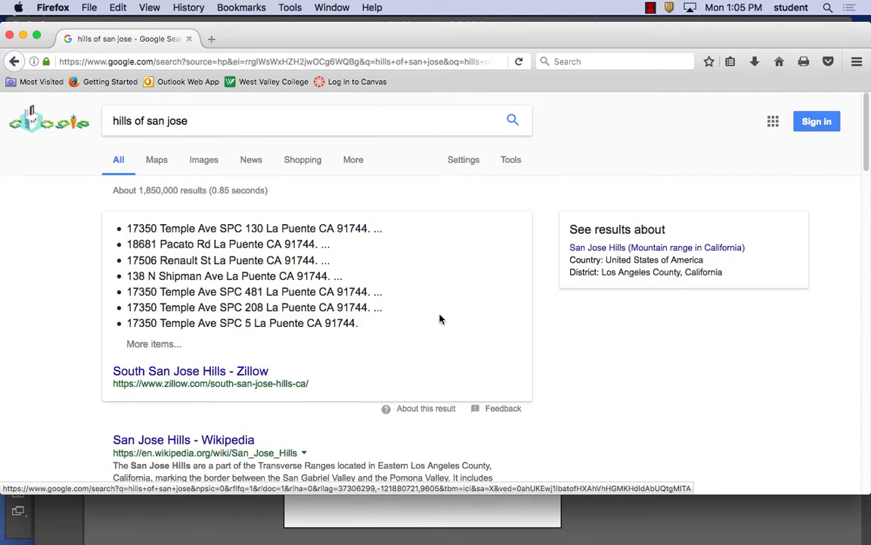
{"action": "left_click", "coordinate": [189, 166]}
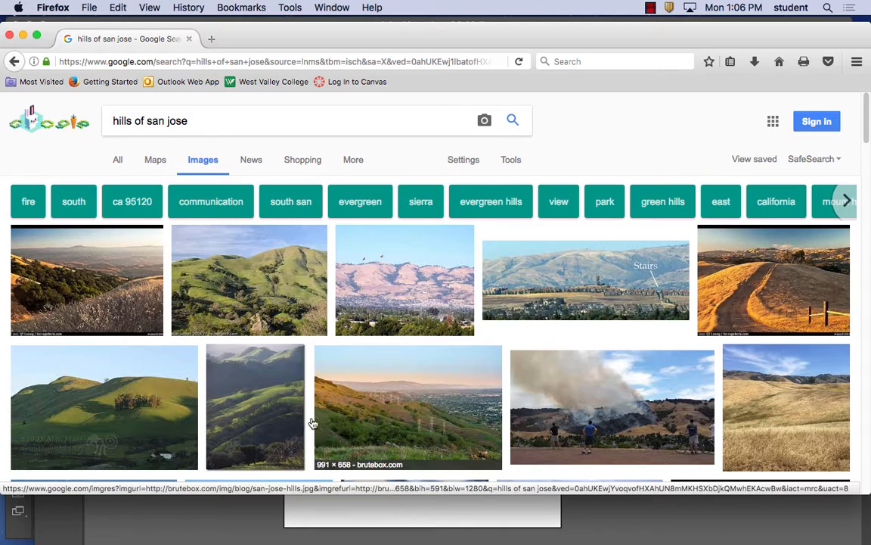
Step: Preview the green hills photo in the first row, and limit the image results to Large size
{"action": "left_click", "coordinate": [251, 292]}
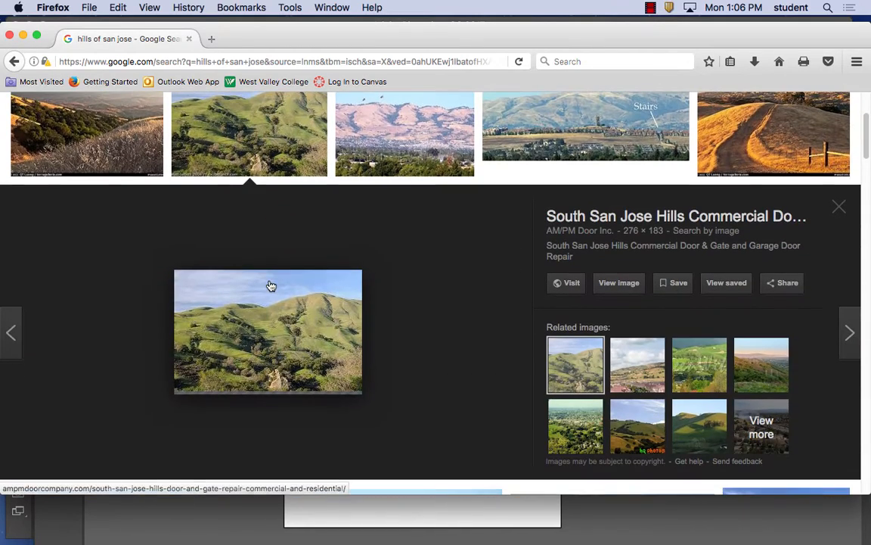
{"action": "scroll", "coordinate": [428, 347], "scroll_direction": "down", "scroll_amount": 20}
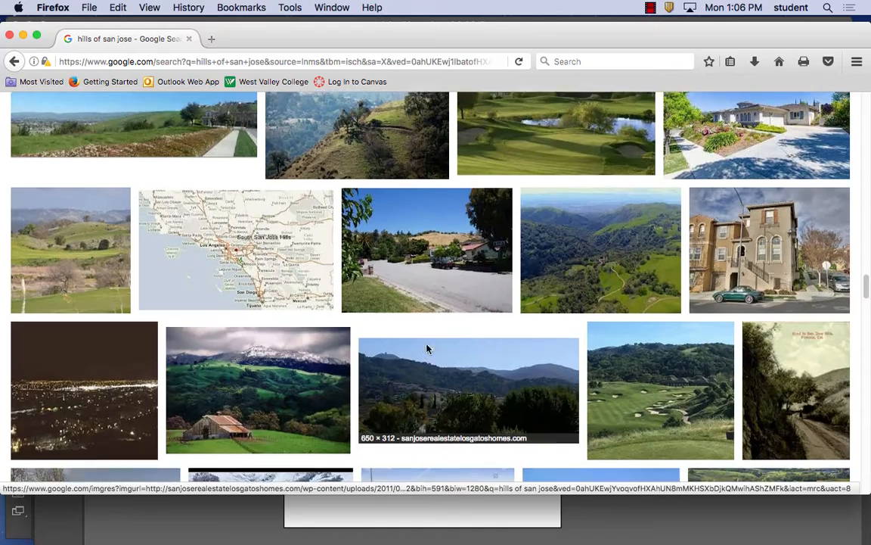
{"action": "scroll", "coordinate": [429, 347], "scroll_direction": "up", "scroll_amount": 20}
{"action": "left_click", "coordinate": [520, 165]}
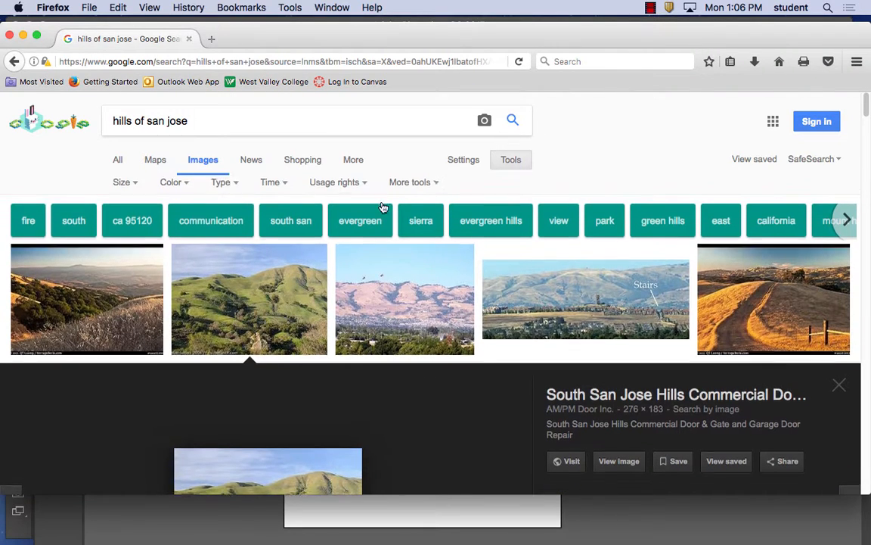
{"action": "left_click", "coordinate": [140, 189]}
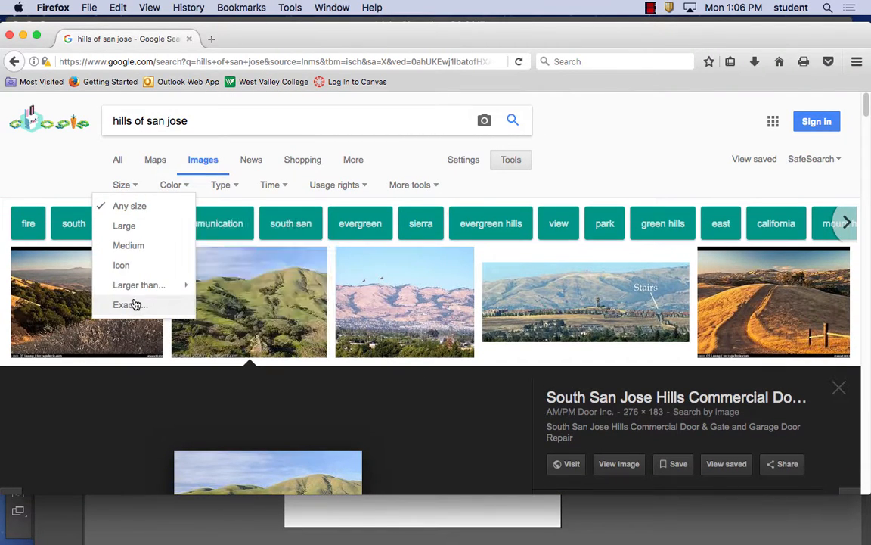
{"action": "left_click", "coordinate": [134, 225]}
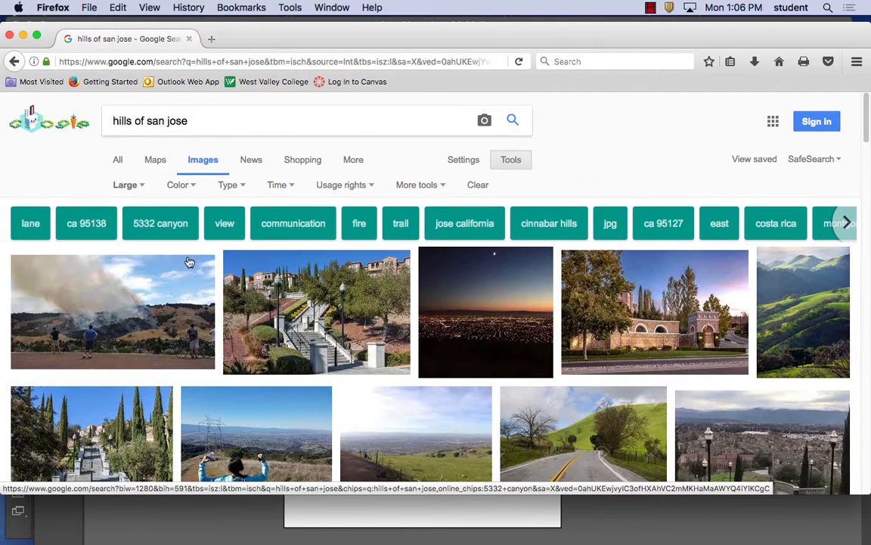
Step: Browse the large image results and open the preview of the green hillside with yellow flowers and a lone tree
{"action": "scroll", "coordinate": [469, 369], "scroll_direction": "down", "scroll_amount": 3}
{"action": "scroll", "coordinate": [469, 369], "scroll_direction": "down", "scroll_amount": 2}
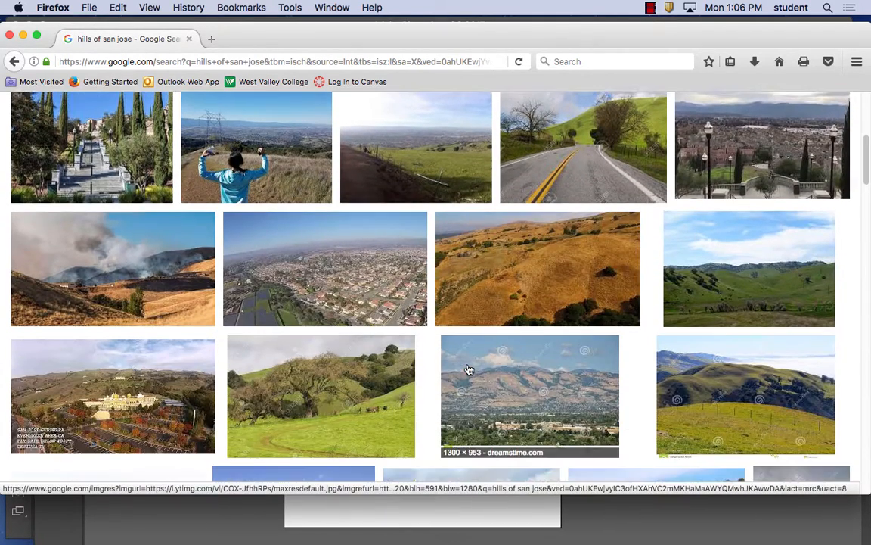
{"action": "scroll", "coordinate": [469, 369], "scroll_direction": "down", "scroll_amount": 2}
{"action": "scroll", "coordinate": [469, 369], "scroll_direction": "down", "scroll_amount": 3}
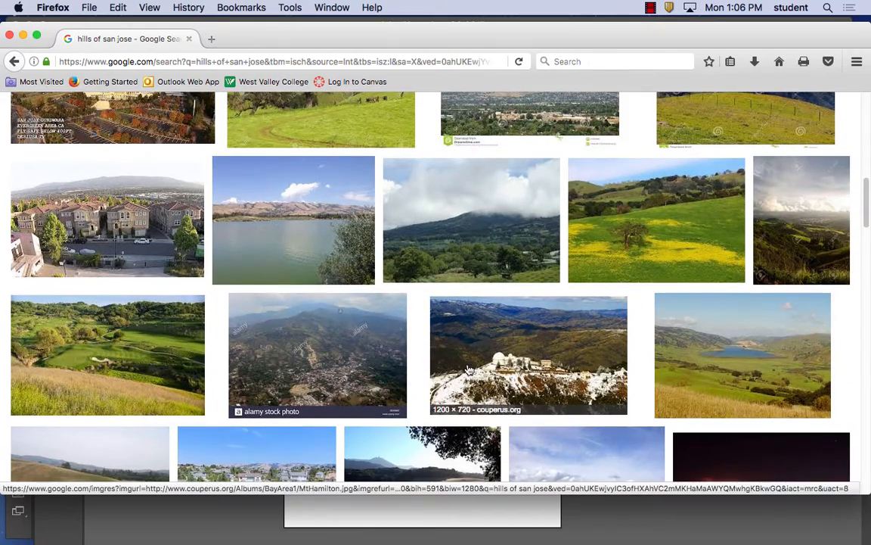
{"action": "left_click", "coordinate": [636, 247]}
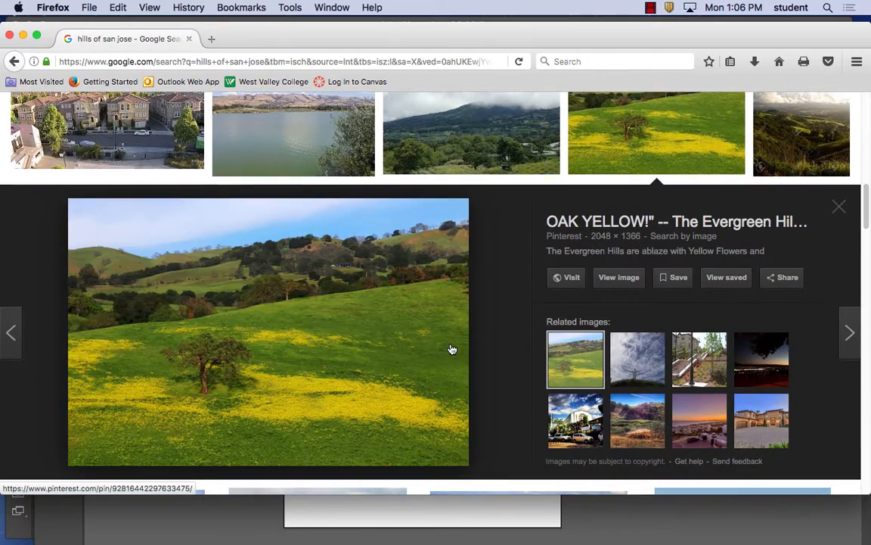
Step: Visit and close the yellow-flower photo's Pinterest page, and bring up the image commands for its enlarged preview
{"action": "left_click", "coordinate": [310, 295]}
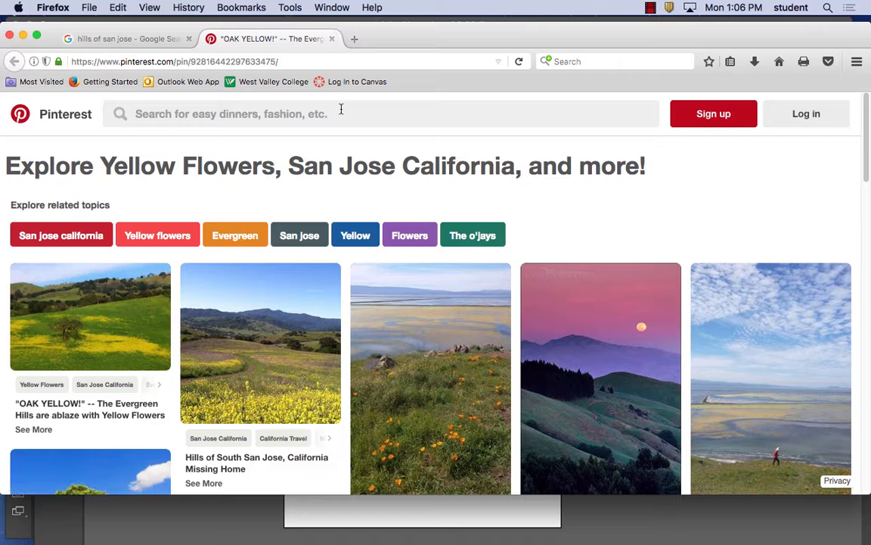
{"action": "left_click", "coordinate": [331, 39]}
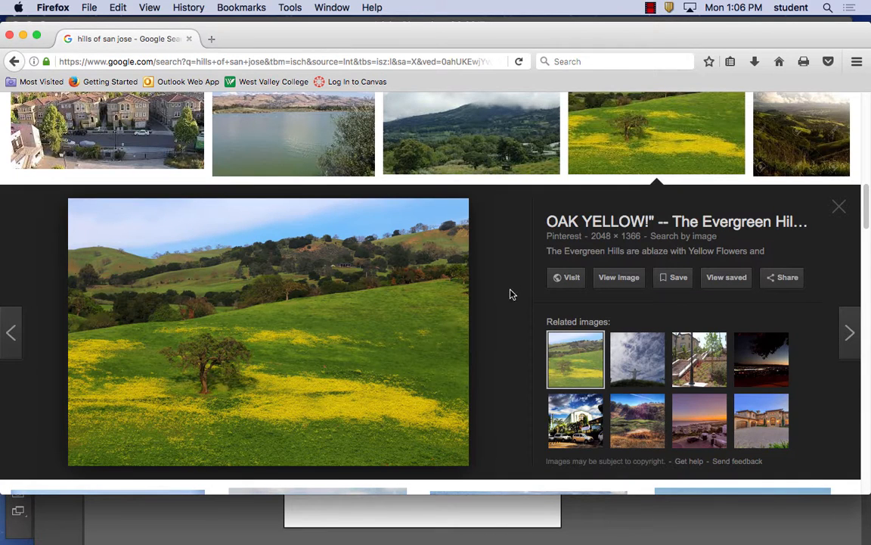
{"action": "right_click", "coordinate": [269, 270]}
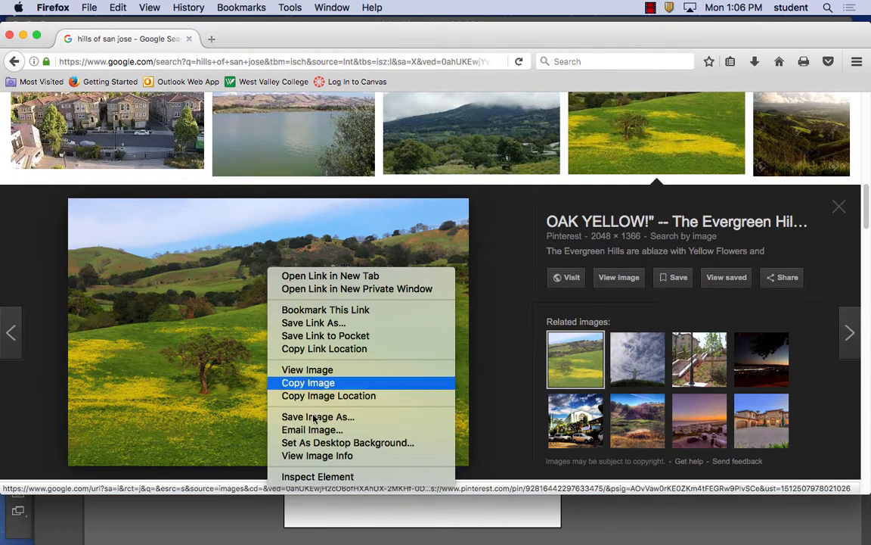
Step: Copy the photo of the green hills with yellow flowers from the browser, switch to Illustrator and paste it into the document
{"action": "left_click", "coordinate": [318, 395]}
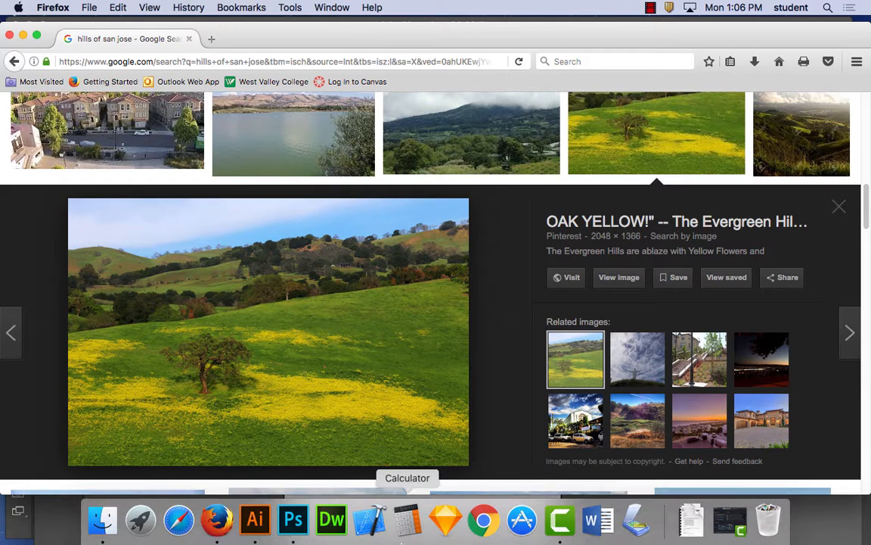
{"action": "key", "text": "super+Tab"}
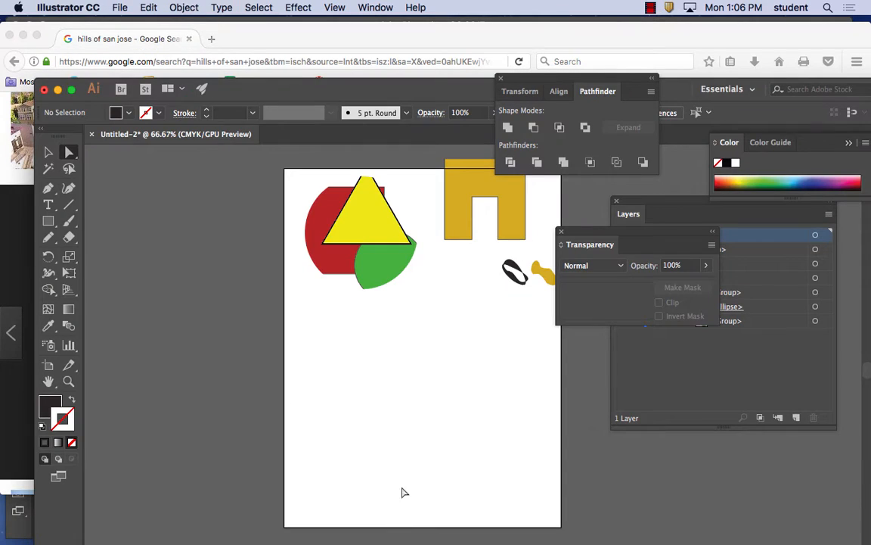
{"action": "left_click", "coordinate": [149, 7]}
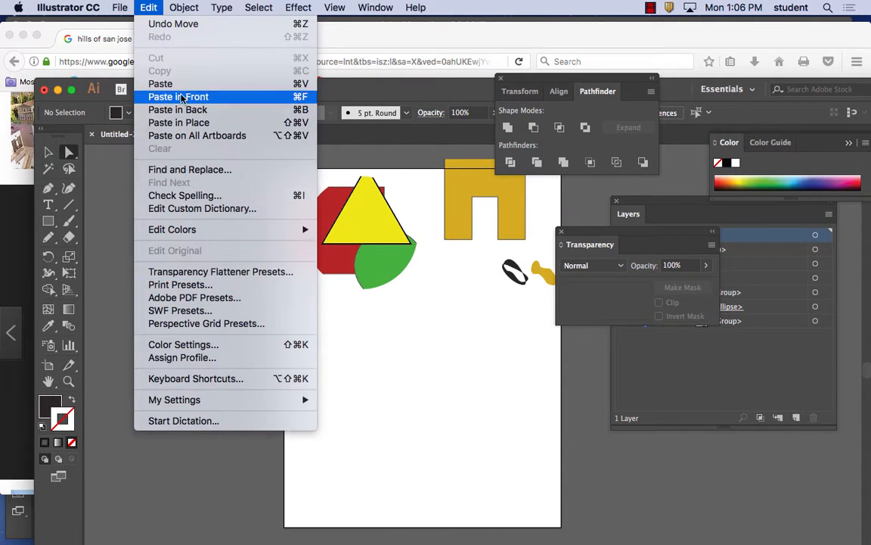
{"action": "left_click", "coordinate": [161, 84]}
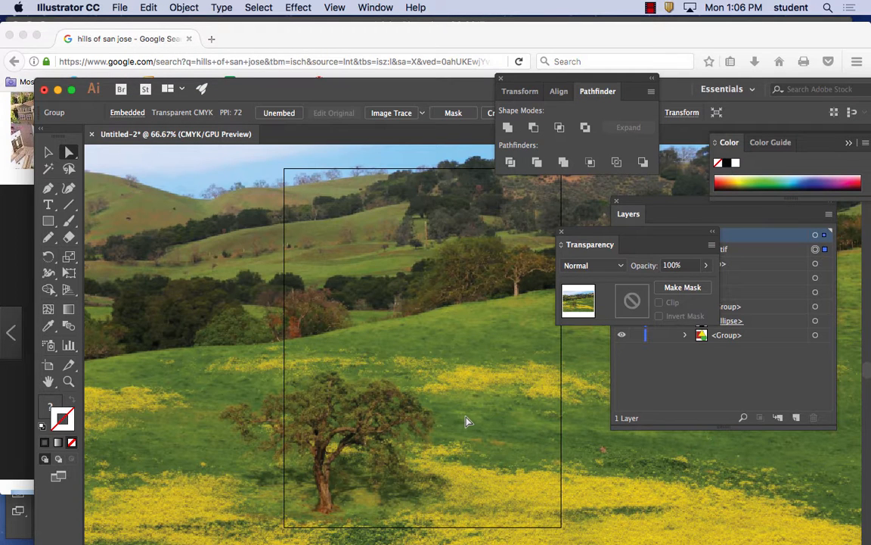
Step: Scale the pasted hills photo down to slightly wider than the artboard and position it over the artboard's lower part
{"action": "scroll", "coordinate": [466, 421], "scroll_direction": "down", "scroll_amount": 3}
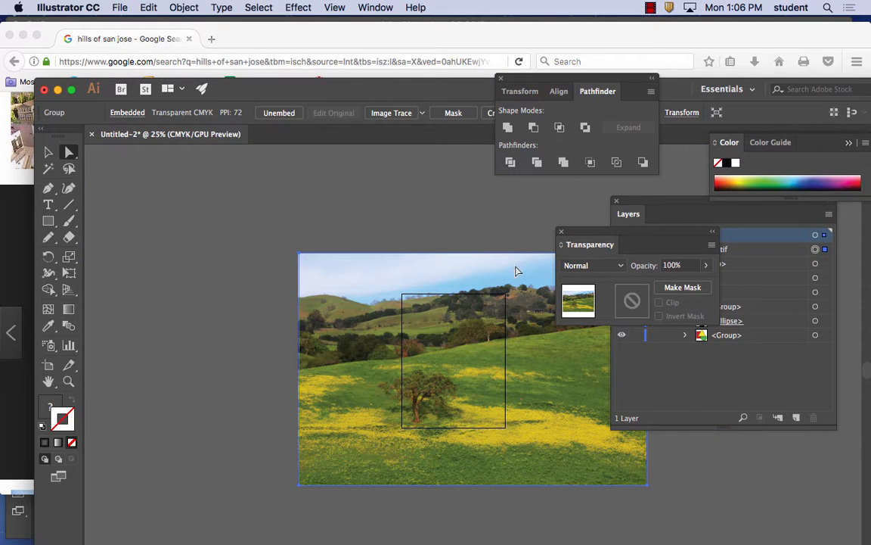
{"action": "left_click_drag", "start_coordinate": [594, 234], "coordinate": [297, 149]}
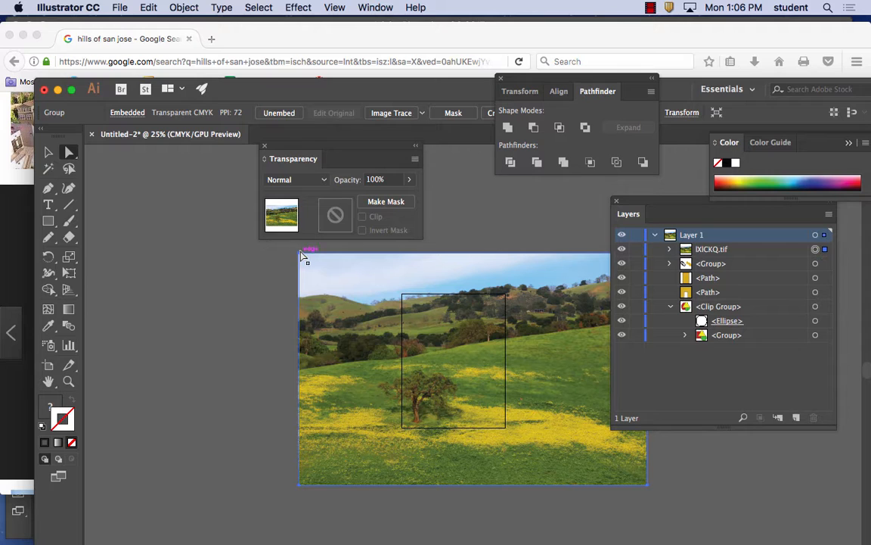
{"action": "left_click", "coordinate": [48, 152]}
{"action": "left_click_drag", "start_coordinate": [300, 254], "coordinate": [352, 320]}
{"action": "left_click", "coordinate": [649, 486]}
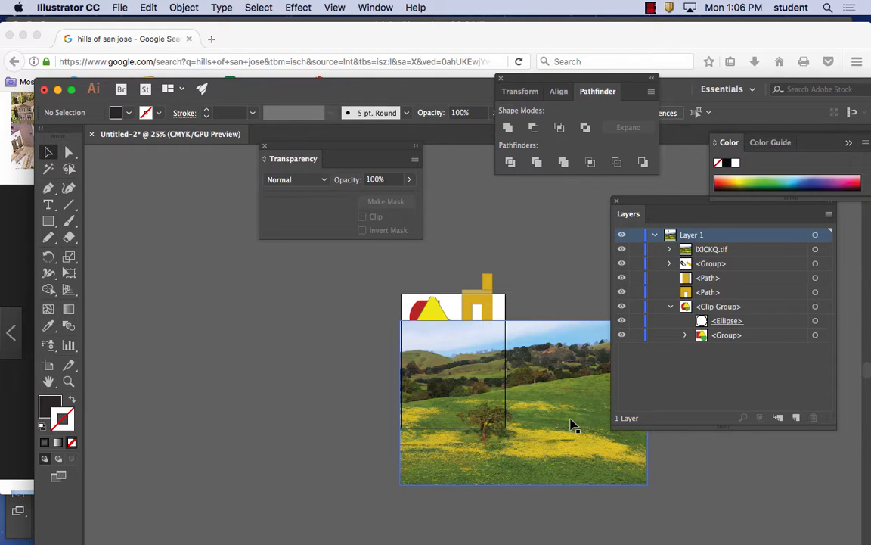
{"action": "left_click", "coordinate": [545, 409]}
{"action": "left_click_drag", "start_coordinate": [646, 485], "coordinate": [537, 411]}
{"action": "left_click_drag", "start_coordinate": [509, 371], "coordinate": [496, 384]}
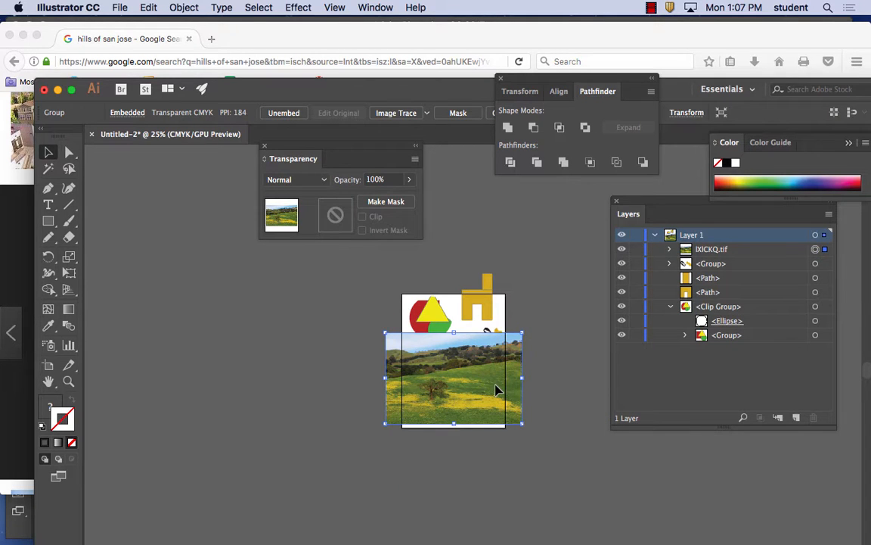
Step: Move the hills photo down clear of the colored shapes, and delete all the old shapes above it
{"action": "key", "text": "super+equal"}
{"action": "key", "text": "super+equal"}
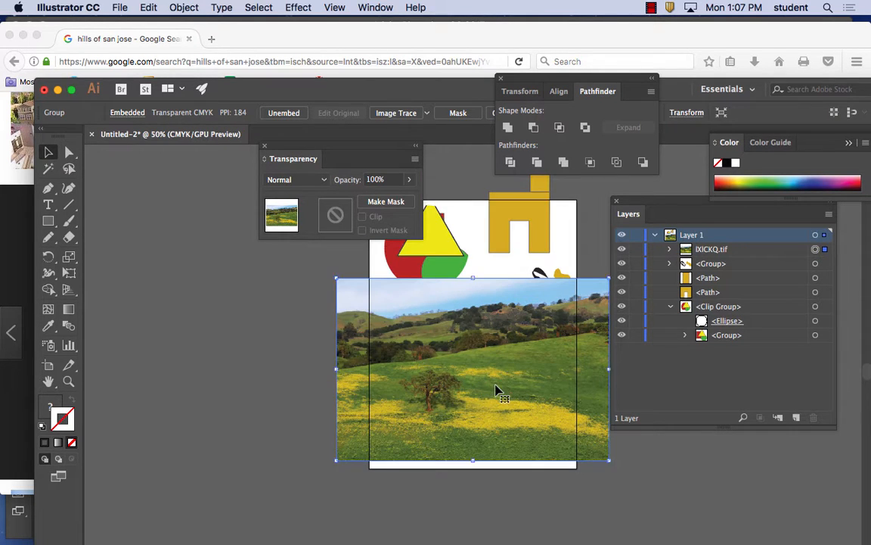
{"action": "key", "text": "space"}
{"action": "left_click_drag", "start_coordinate": [490, 369], "coordinate": [309, 378]}
{"action": "left_click_drag", "start_coordinate": [290, 323], "coordinate": [286, 357]}
{"action": "left_click_drag", "start_coordinate": [137, 172], "coordinate": [422, 305]}
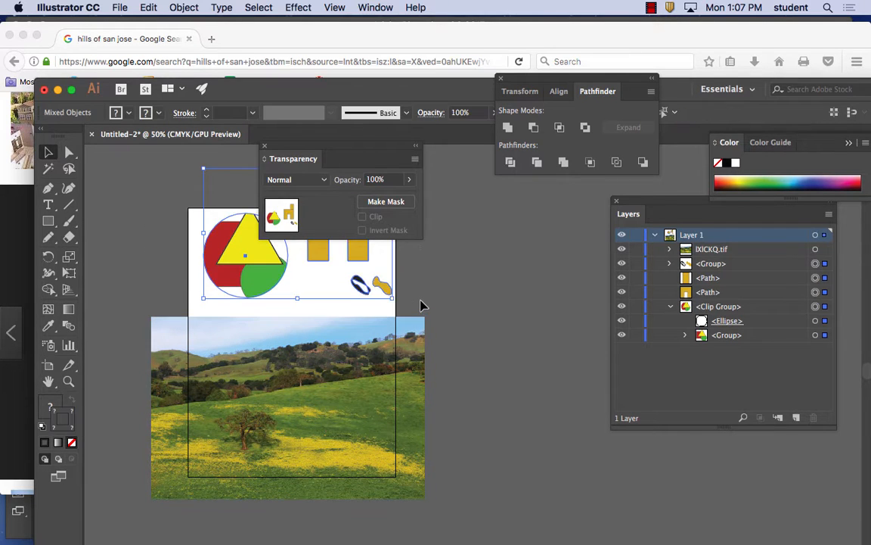
{"action": "key", "text": "Delete"}
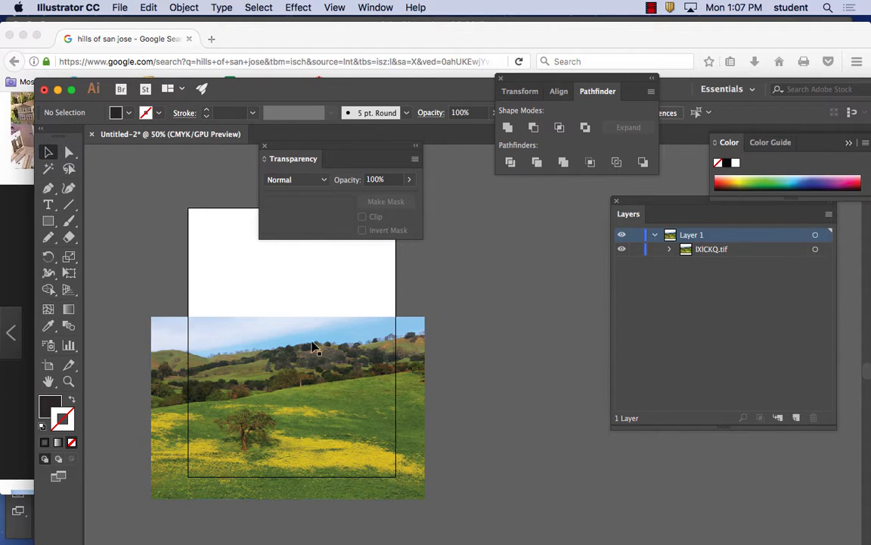
Step: Move the photo up to the middle of the artboard and fit the artboard to the selected photo
{"action": "left_click_drag", "start_coordinate": [331, 365], "coordinate": [335, 313]}
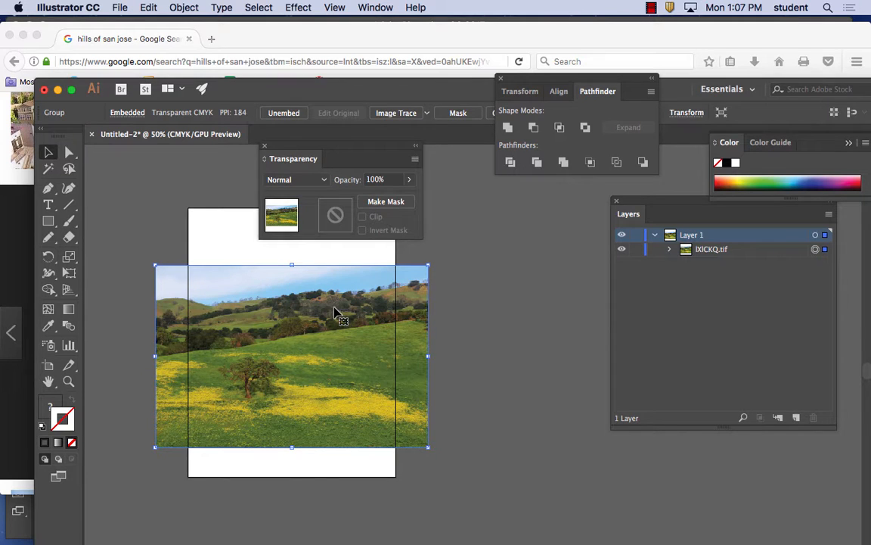
{"action": "left_click", "coordinate": [173, 7]}
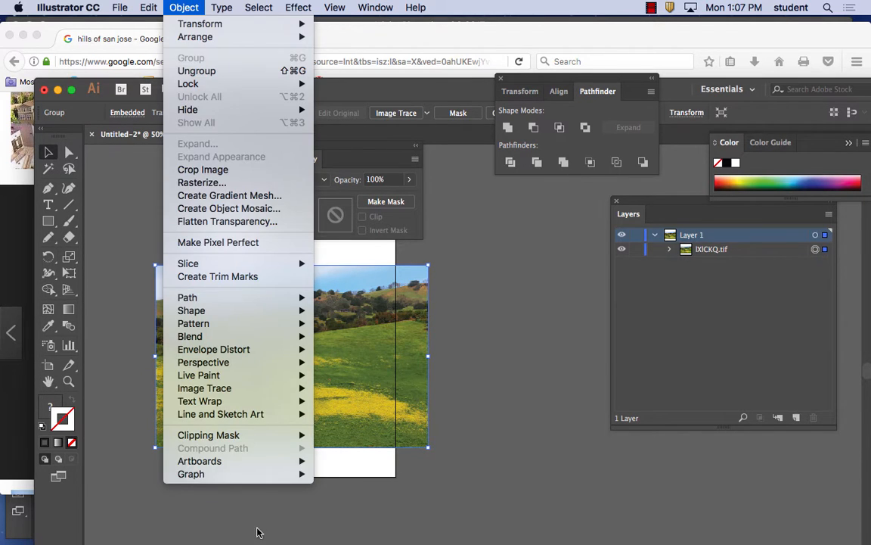
{"action": "mouse_move", "coordinate": [253, 462]}
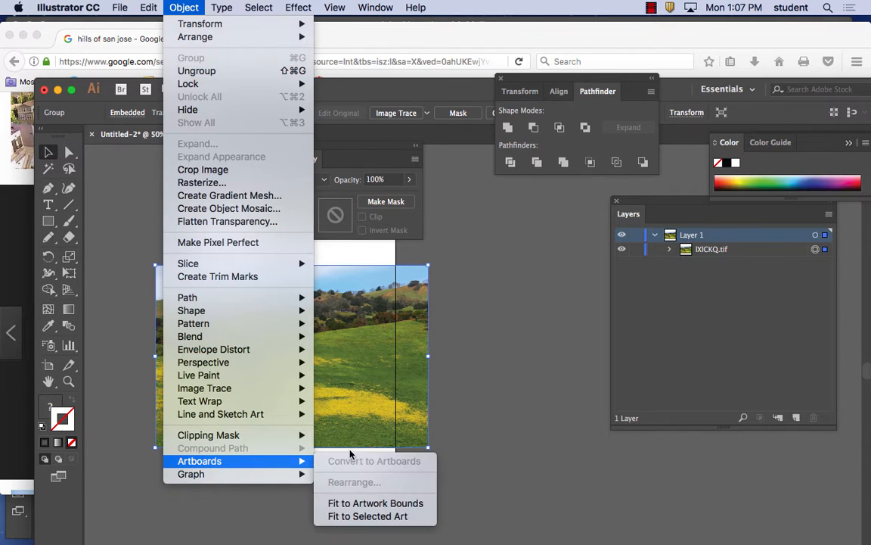
{"action": "left_click", "coordinate": [371, 516]}
{"action": "left_click", "coordinate": [457, 286]}
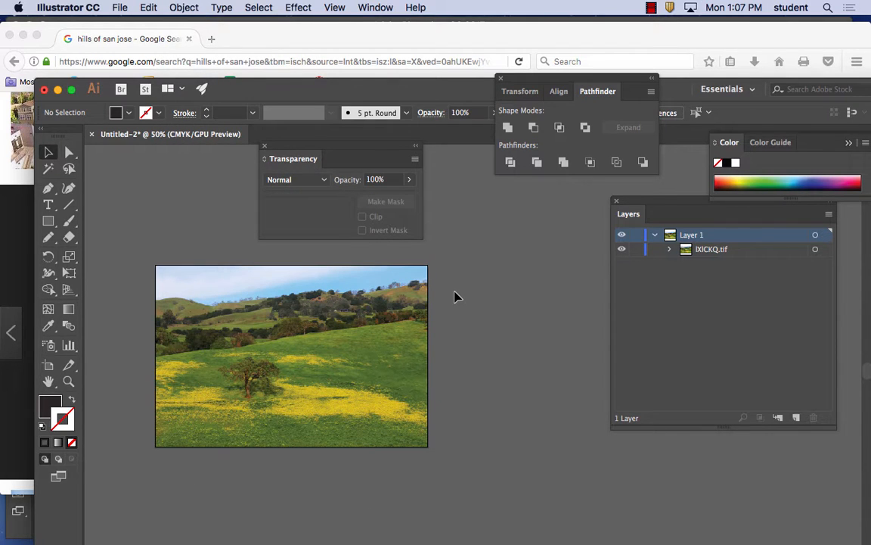
Step: Run Image Trace on the hills photo in Color mode with a Limited palette of 24 colors, with Preview turned on
{"action": "left_click", "coordinate": [311, 326]}
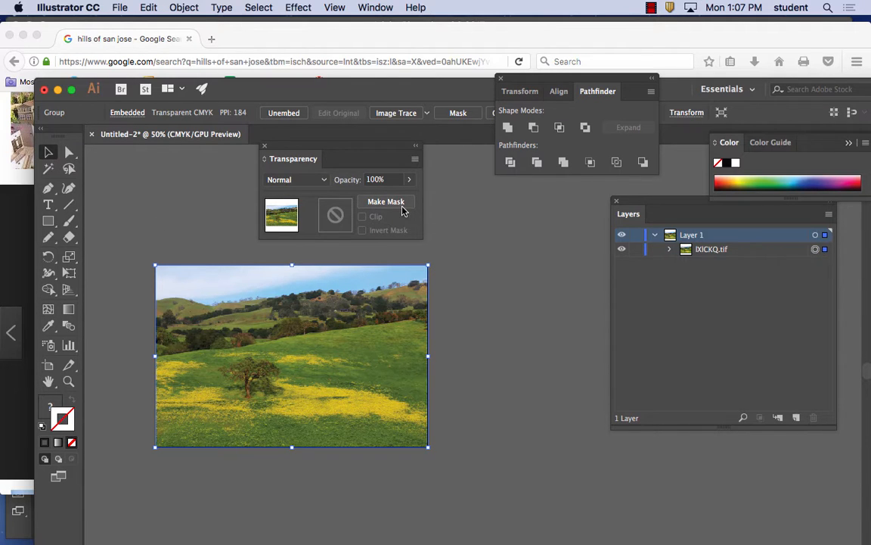
{"action": "mouse_move", "coordinate": [352, 163]}
{"action": "left_mouse_down"}
{"action": "mouse_move", "coordinate": [378, 181]}
{"action": "mouse_move", "coordinate": [587, 241]}
{"action": "left_mouse_up"}
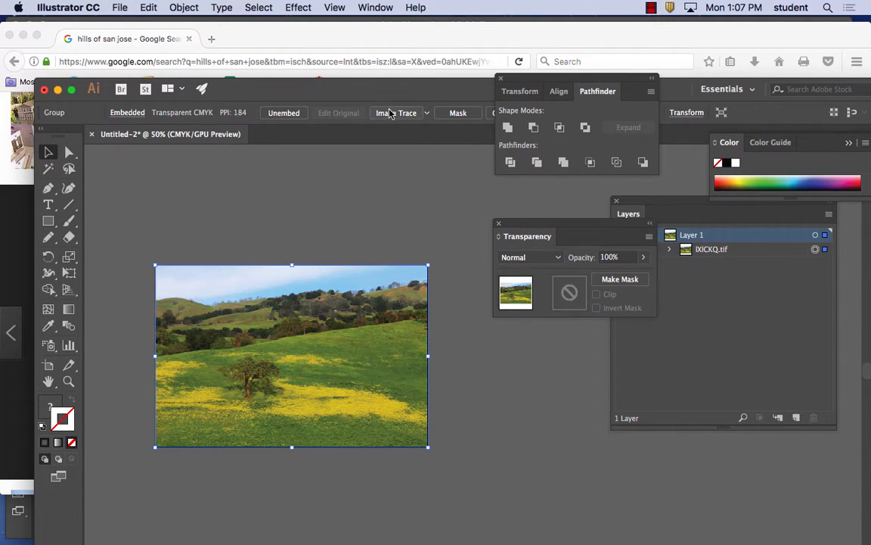
{"action": "left_click", "coordinate": [375, 7]}
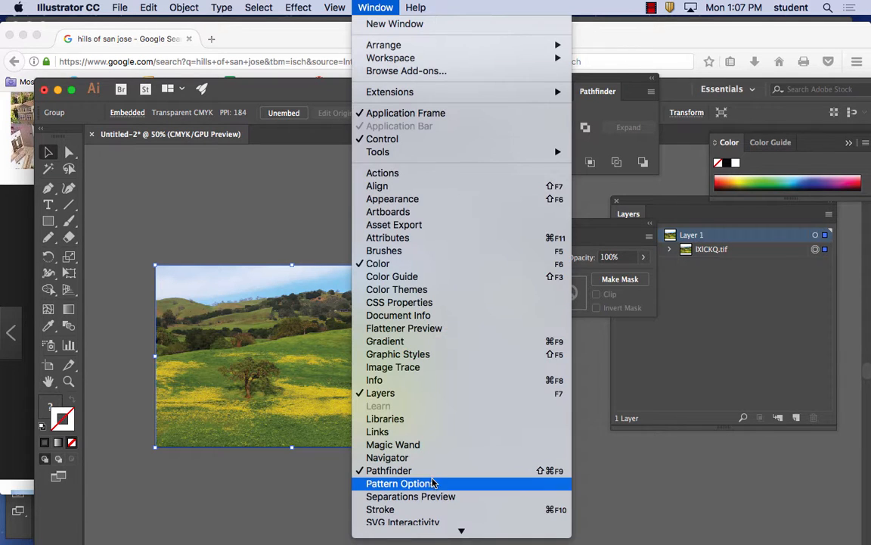
{"action": "left_click", "coordinate": [421, 369]}
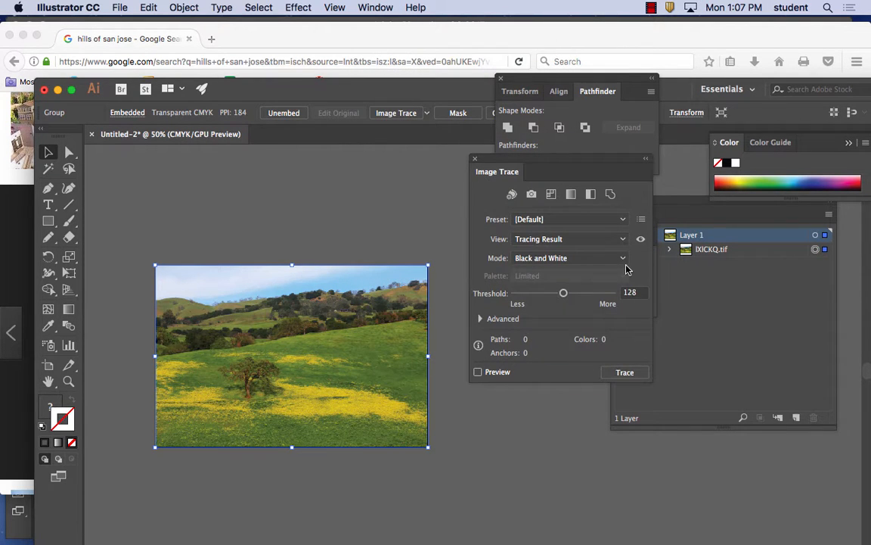
{"action": "left_click", "coordinate": [593, 260]}
{"action": "left_click", "coordinate": [584, 272]}
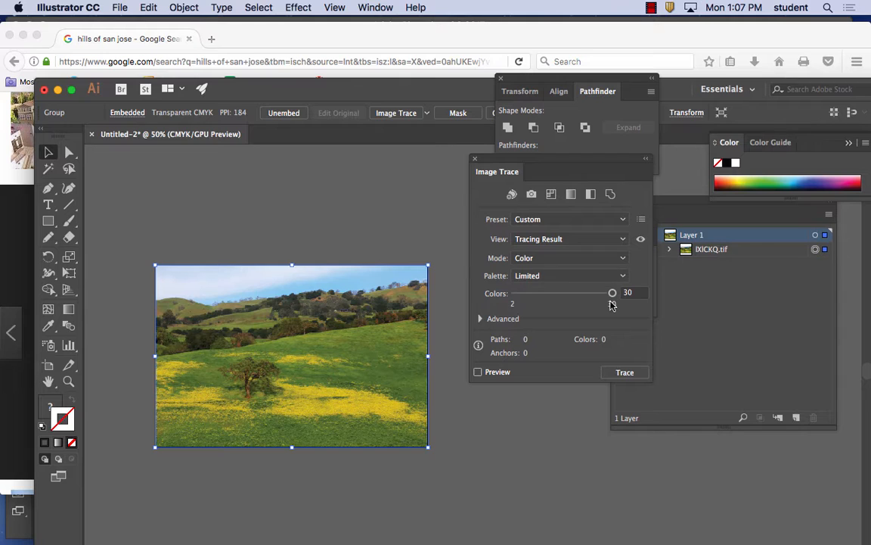
{"action": "left_click_drag", "start_coordinate": [613, 292], "coordinate": [591, 309]}
{"action": "left_click", "coordinate": [478, 372]}
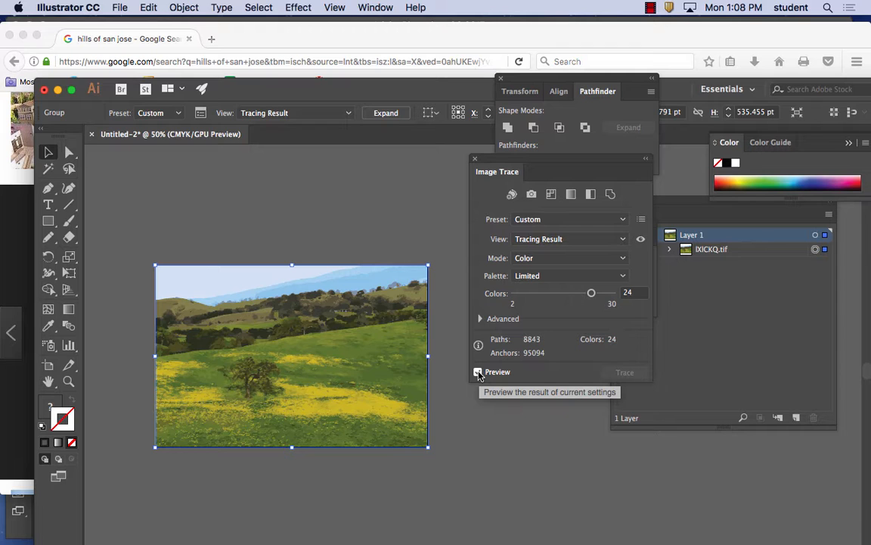
Step: Examine the traced landscape up close to see how the photo was turned into flat color shapes
{"action": "left_click", "coordinate": [452, 236]}
{"action": "key", "text": "super+="}
{"action": "key", "text": "super+="}
{"action": "key", "text": "super+="}
{"action": "key", "text": "super+="}
{"action": "key", "text": "super+="}
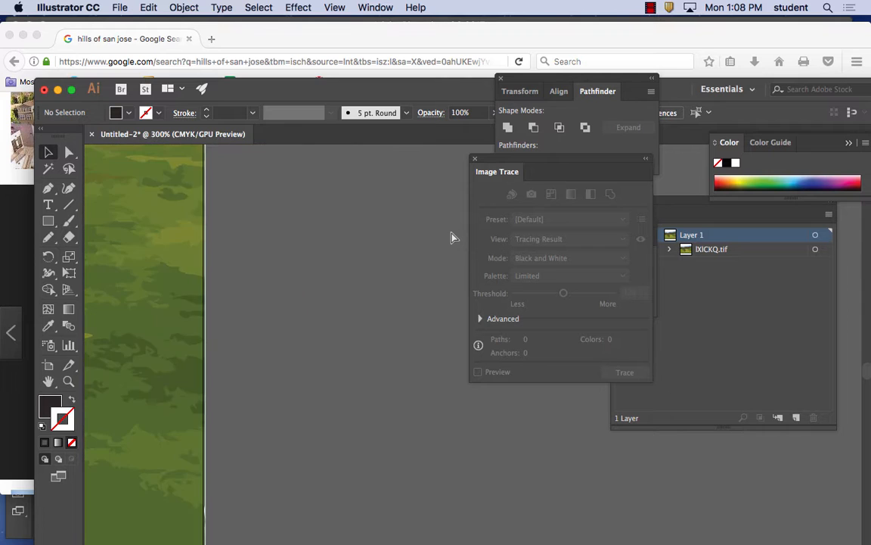
{"action": "key", "text": "super+-"}
{"action": "key", "text": "super+-"}
{"action": "key", "text": "super+-"}
{"action": "left_click_drag", "start_coordinate": [201, 245], "coordinate": [433, 247]}
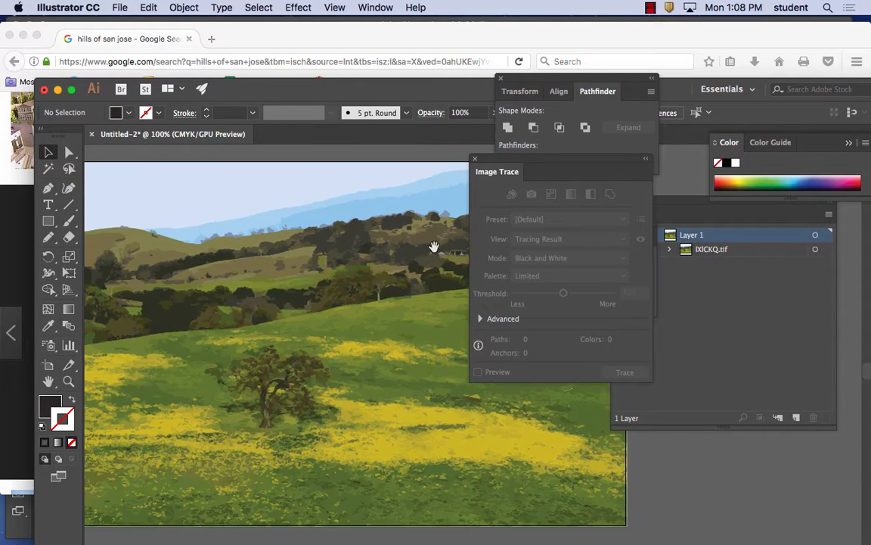
{"action": "left_click_drag", "start_coordinate": [270, 302], "coordinate": [225, 266]}
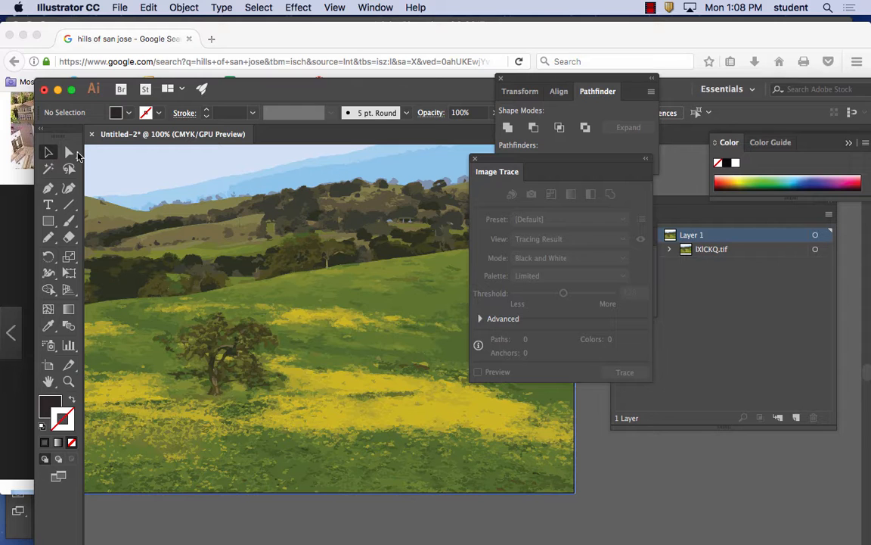
Step: Expand the traced landscape into editable paths with Object and Fill included, and deselect the result
{"action": "key", "text": "a"}
{"action": "left_click", "coordinate": [347, 215]}
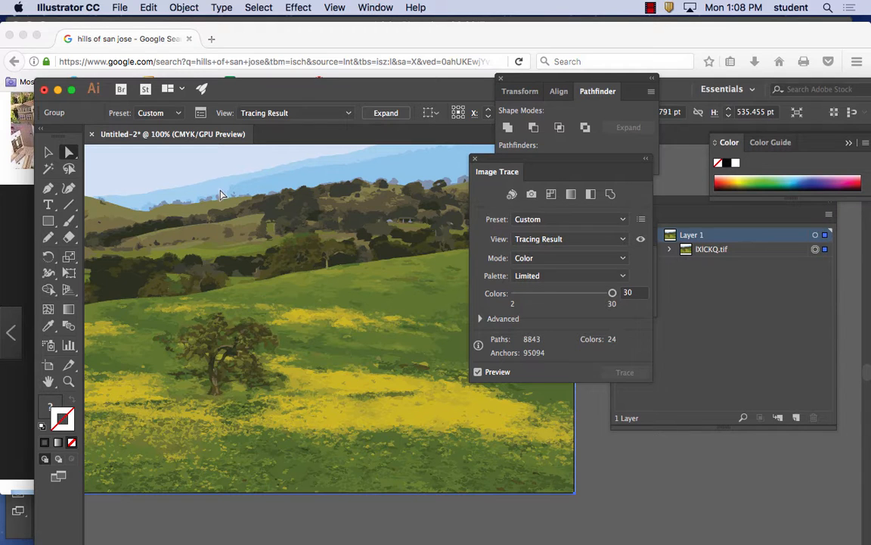
{"action": "left_click", "coordinate": [186, 8]}
{"action": "left_click", "coordinate": [219, 146]}
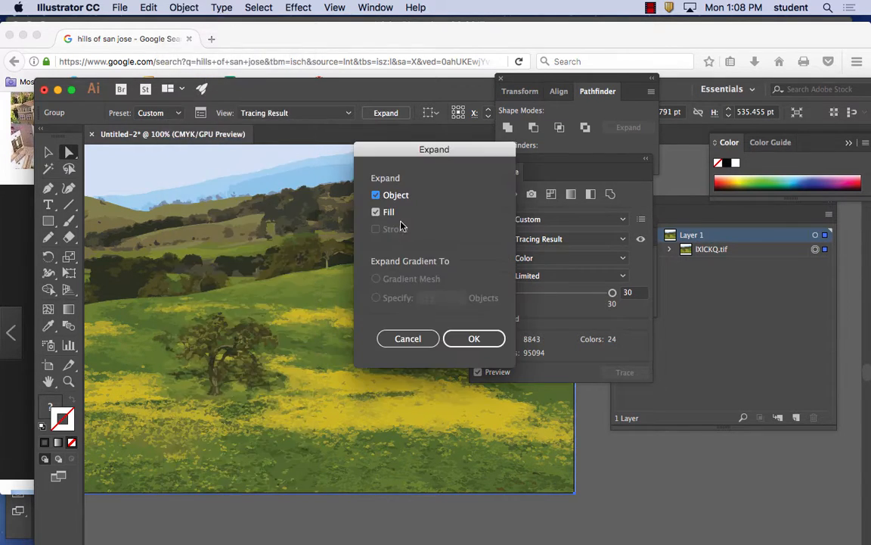
{"action": "left_click", "coordinate": [473, 339]}
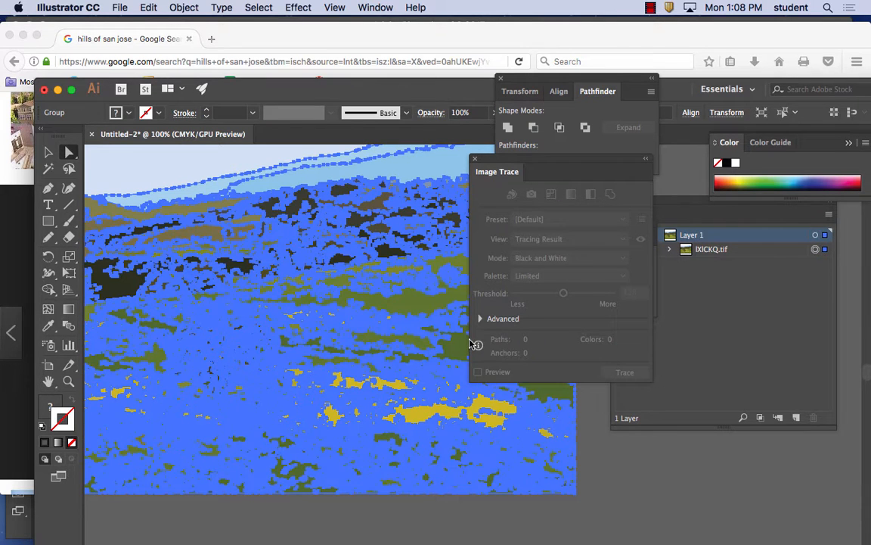
{"action": "left_click", "coordinate": [623, 509]}
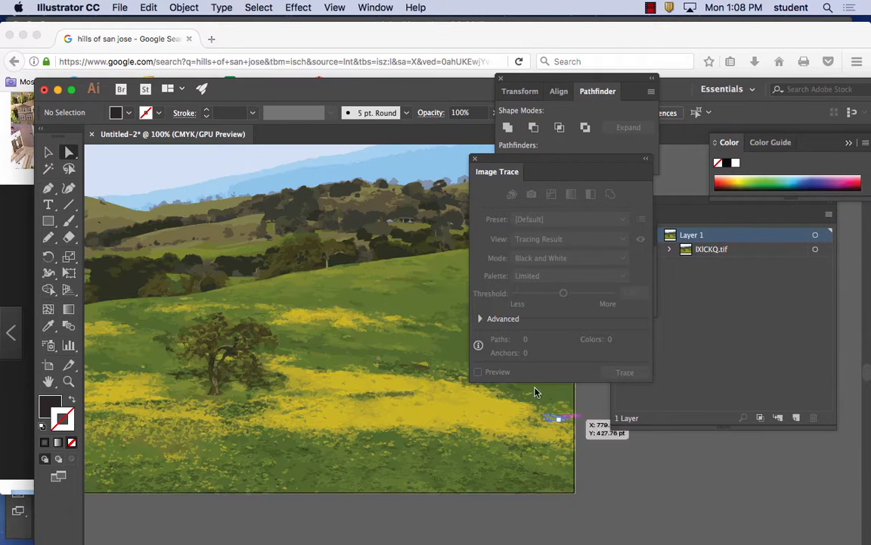
Step: Recolor the dark olive tree patch on the far hillside with a mustard yellow fill and deselect it
{"action": "left_click", "coordinate": [384, 233]}
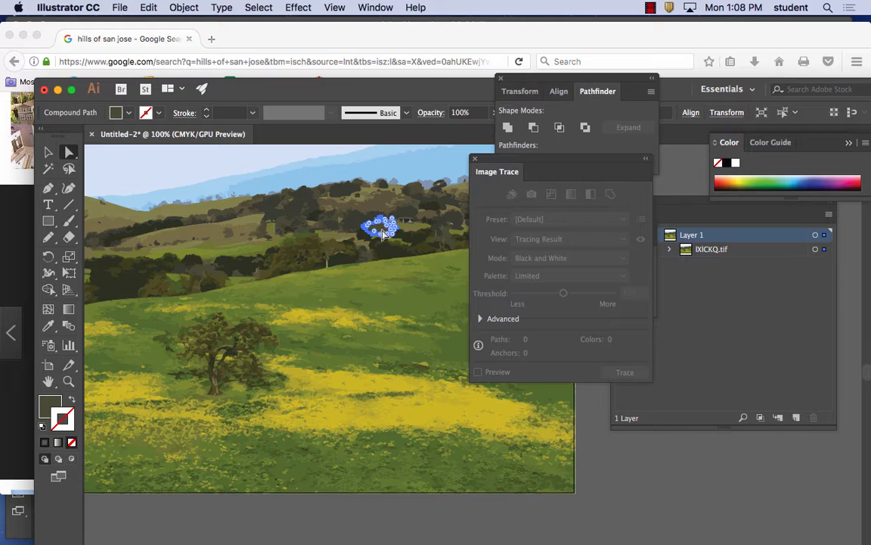
{"action": "double_click", "coordinate": [47, 401]}
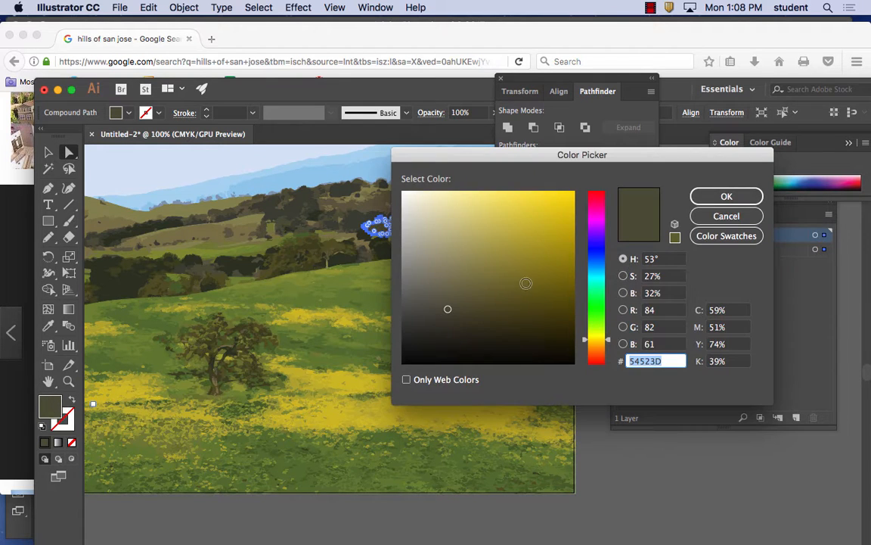
{"action": "left_click", "coordinate": [511, 222]}
{"action": "left_click", "coordinate": [726, 196]}
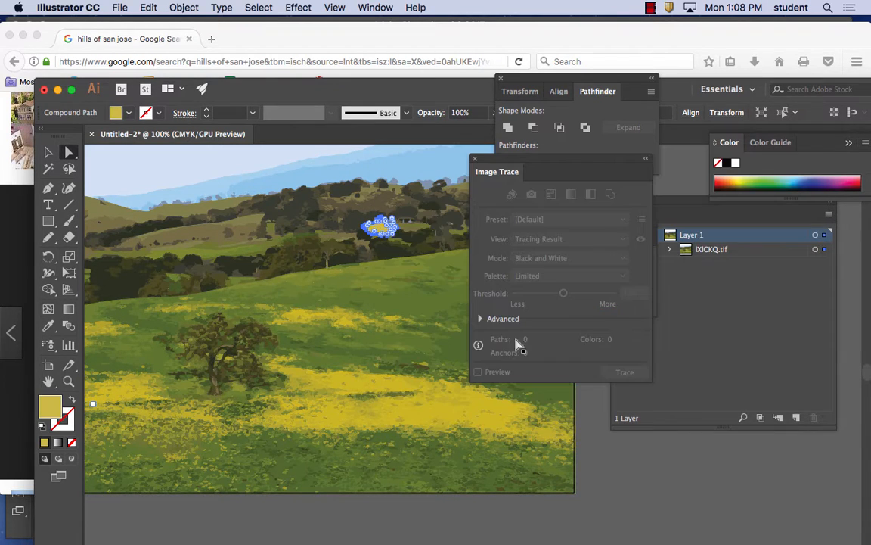
{"action": "left_click", "coordinate": [633, 479]}
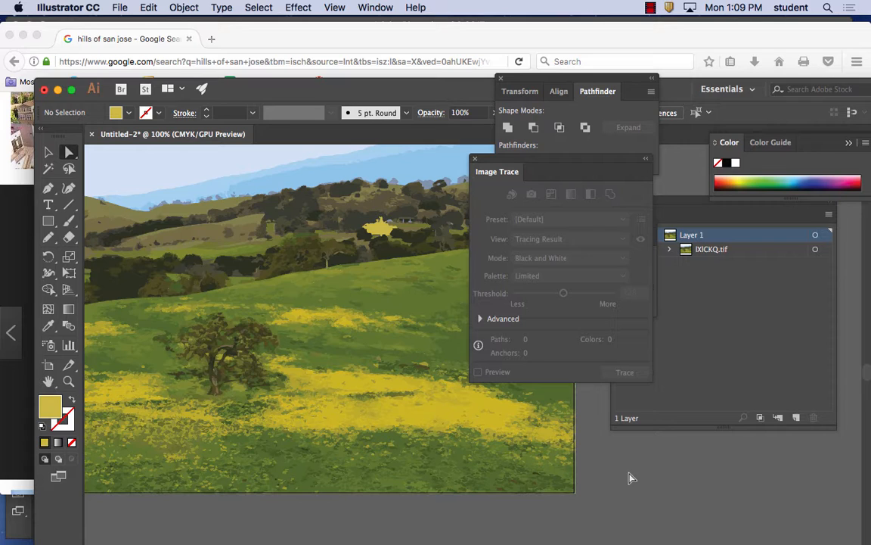
Step: Convert the expanded landscape artwork into a Live Paint group and bring the whole picture into view
{"action": "key", "text": "v"}
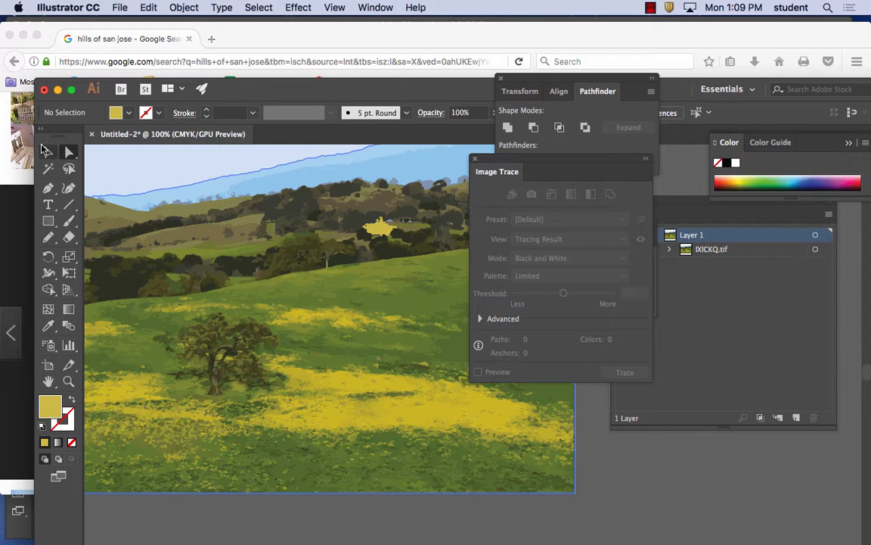
{"action": "left_click", "coordinate": [271, 274]}
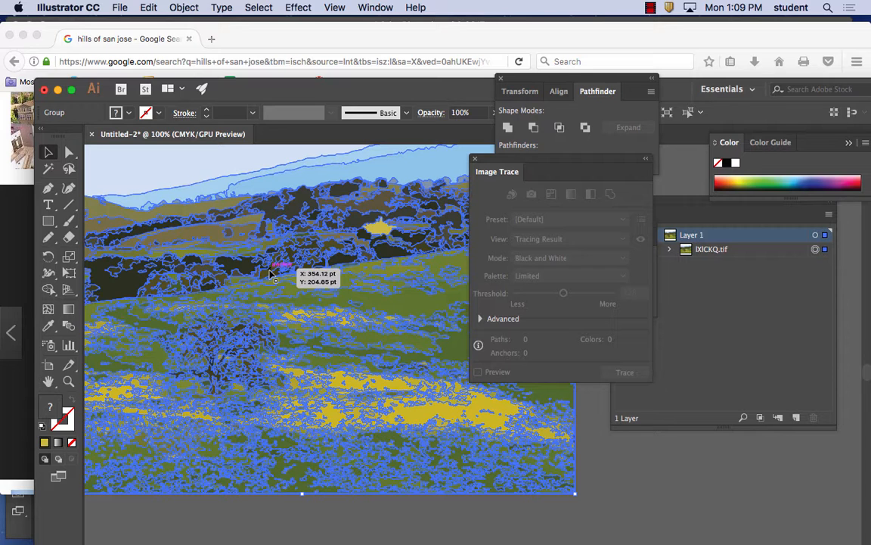
{"action": "left_click", "coordinate": [183, 7]}
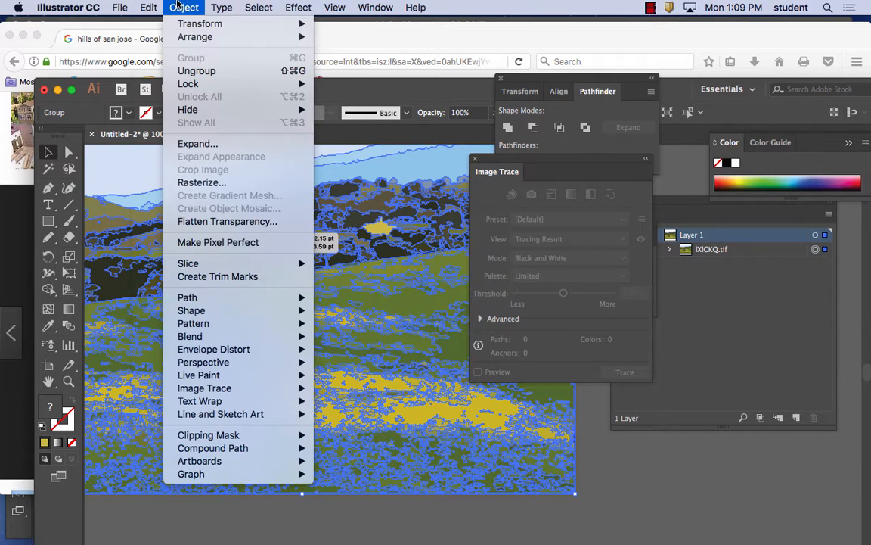
{"action": "mouse_move", "coordinate": [217, 380]}
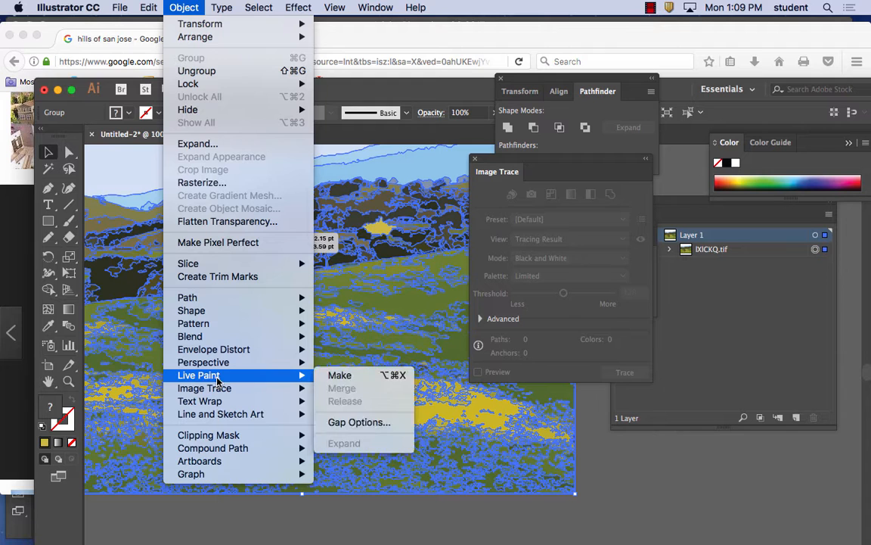
{"action": "left_click", "coordinate": [342, 375]}
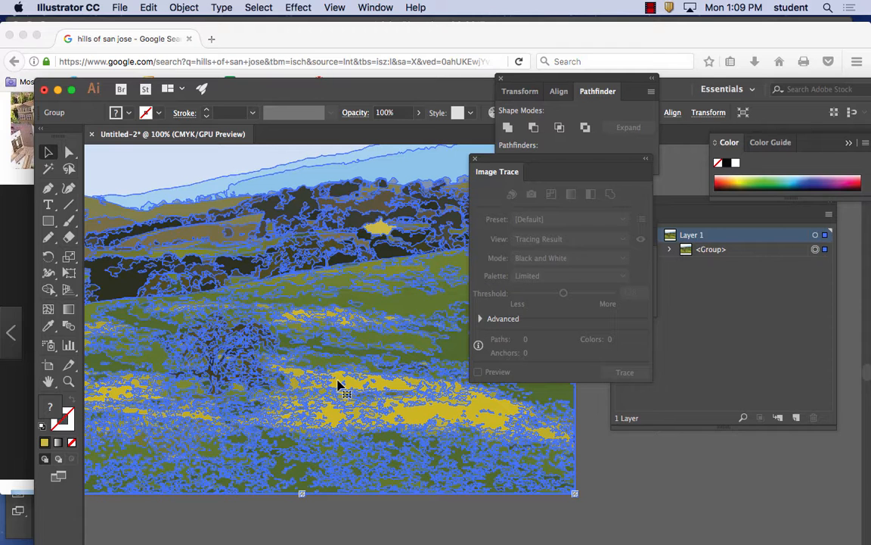
{"action": "key", "text": "super+minus"}
{"action": "key", "text": "super+minus"}
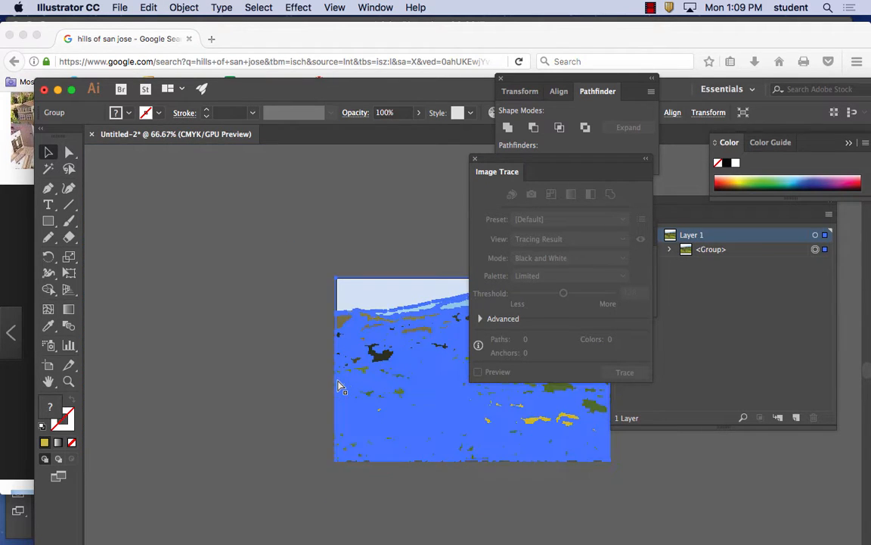
{"action": "key", "text": "space"}
{"action": "left_click_drag", "start_coordinate": [420, 353], "coordinate": [196, 288]}
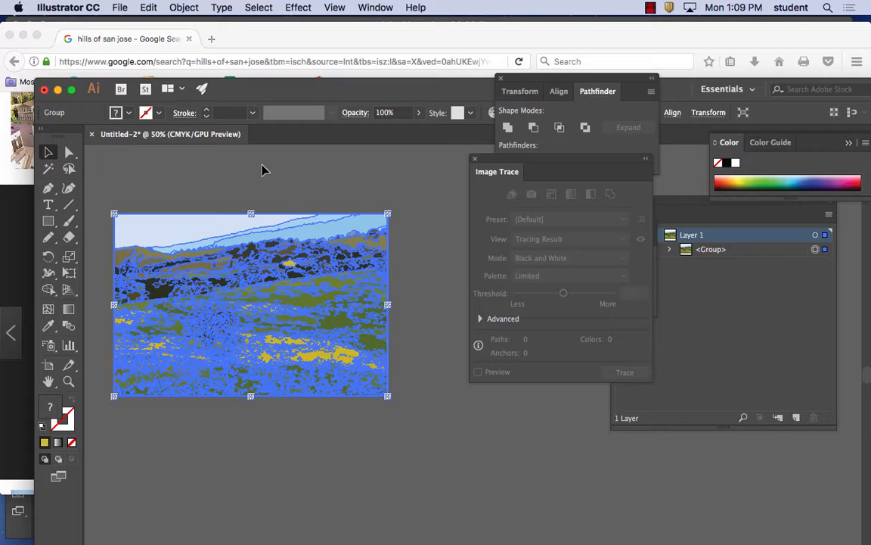
{"action": "left_click", "coordinate": [69, 366]}
{"action": "left_click", "coordinate": [69, 345]}
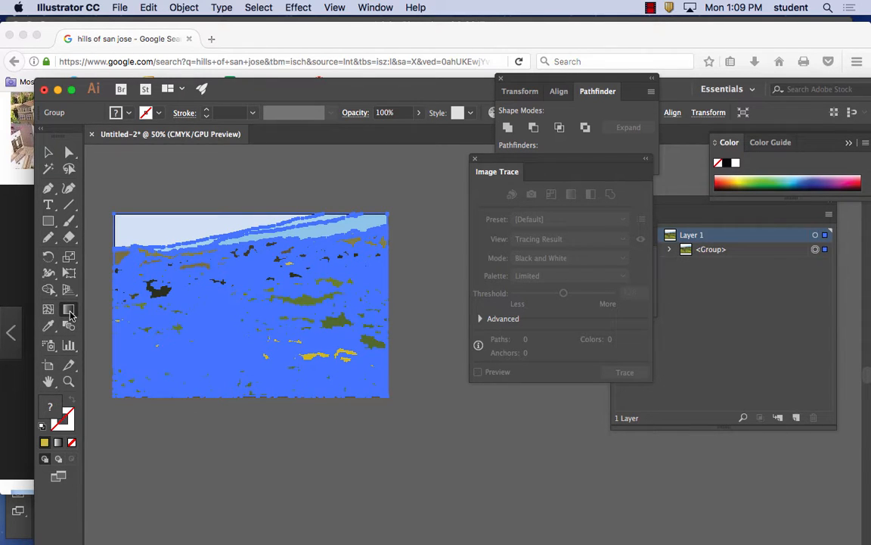
{"action": "left_click", "coordinate": [69, 289]}
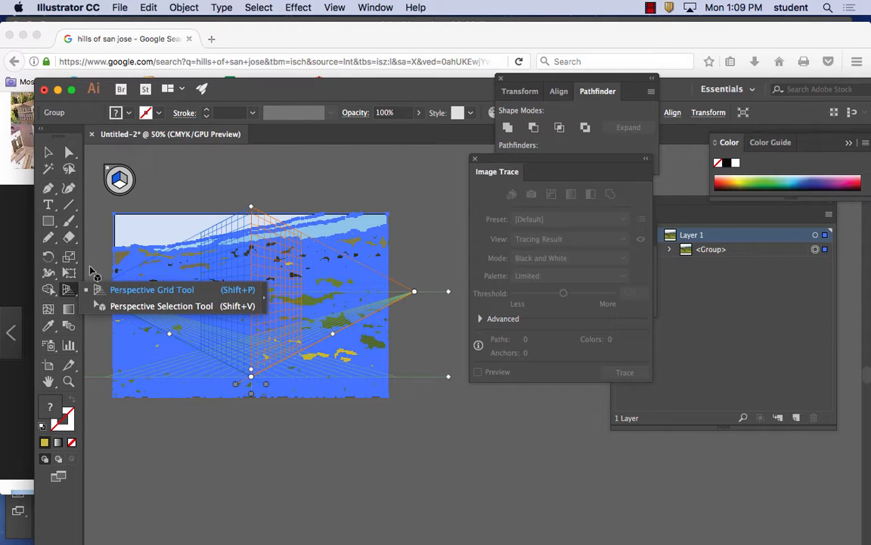
{"action": "left_click", "coordinate": [333, 8]}
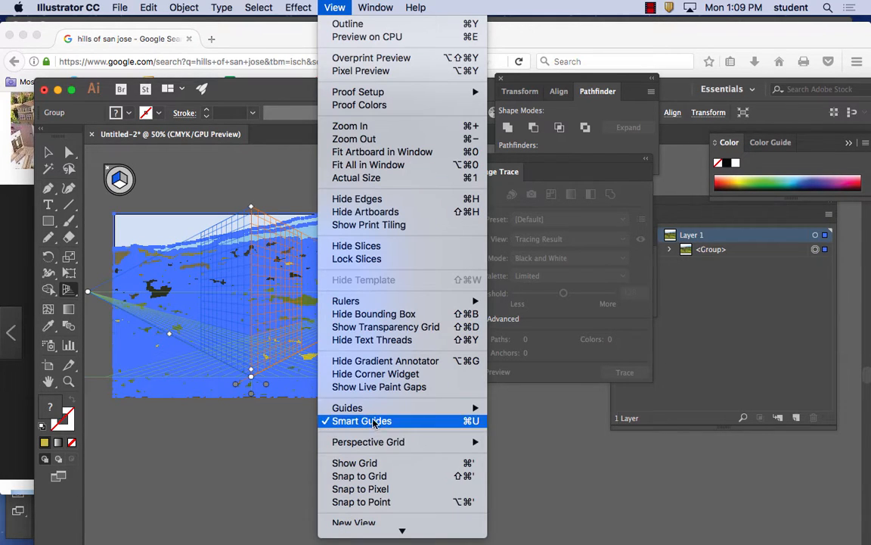
{"action": "mouse_move", "coordinate": [386, 441]}
{"action": "left_click", "coordinate": [512, 387]}
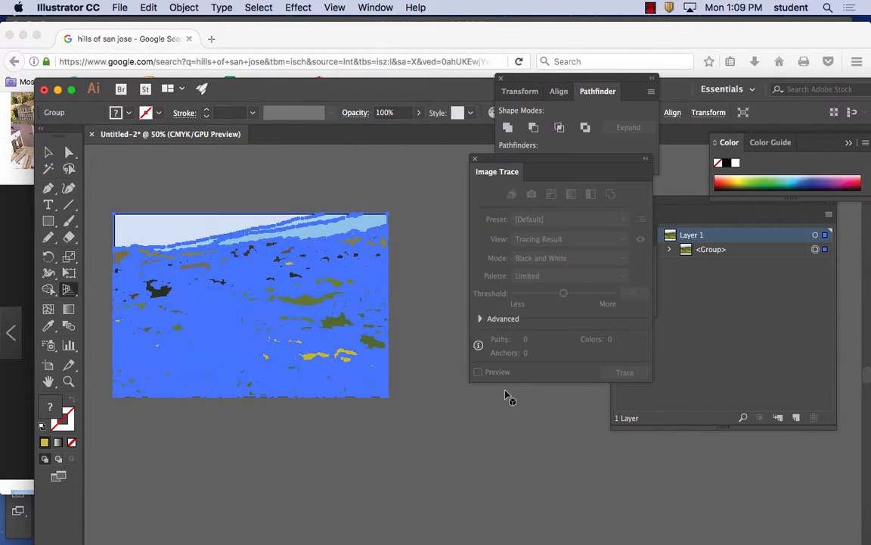
Step: Look through the drawing, editing and symbol tool groups for the Live Paint Bucket
{"action": "left_click", "coordinate": [415, 7]}
{"action": "mouse_move", "coordinate": [388, 9]}
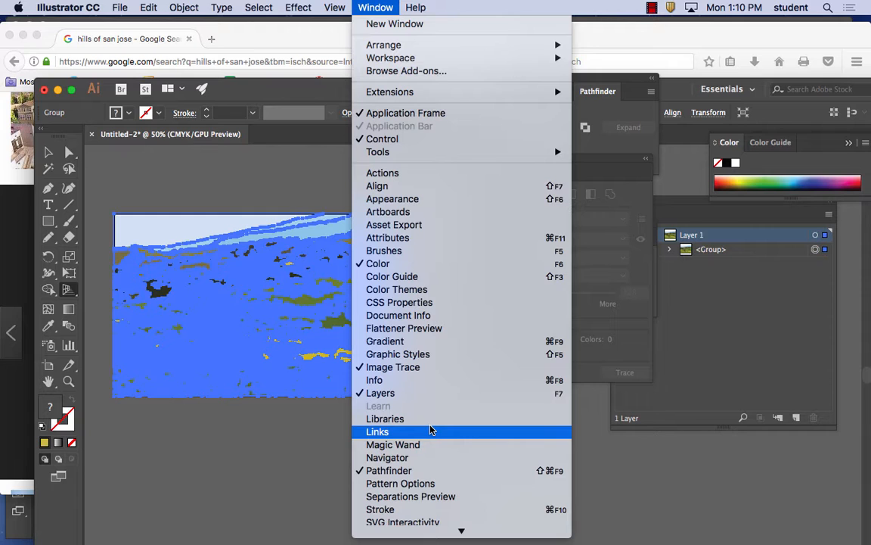
{"action": "left_click", "coordinate": [46, 314]}
{"action": "left_click", "coordinate": [48, 326]}
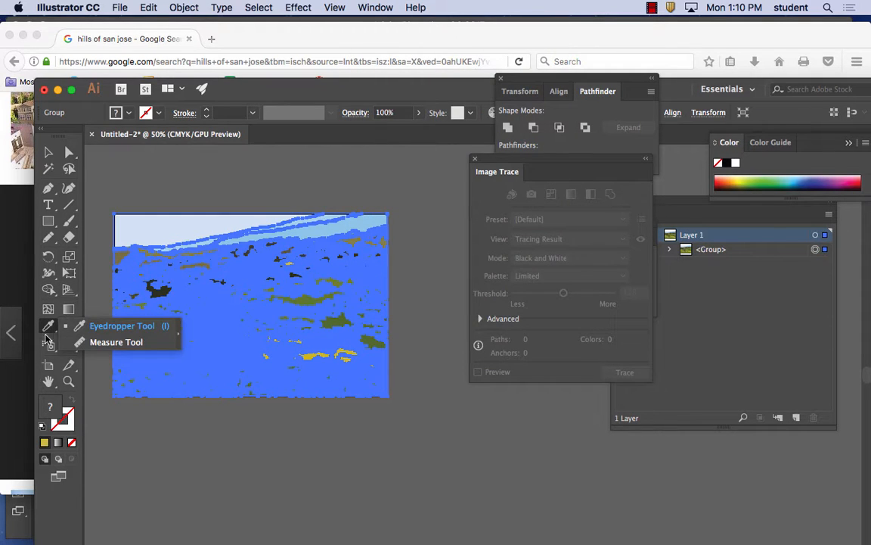
{"action": "left_click", "coordinate": [48, 345]}
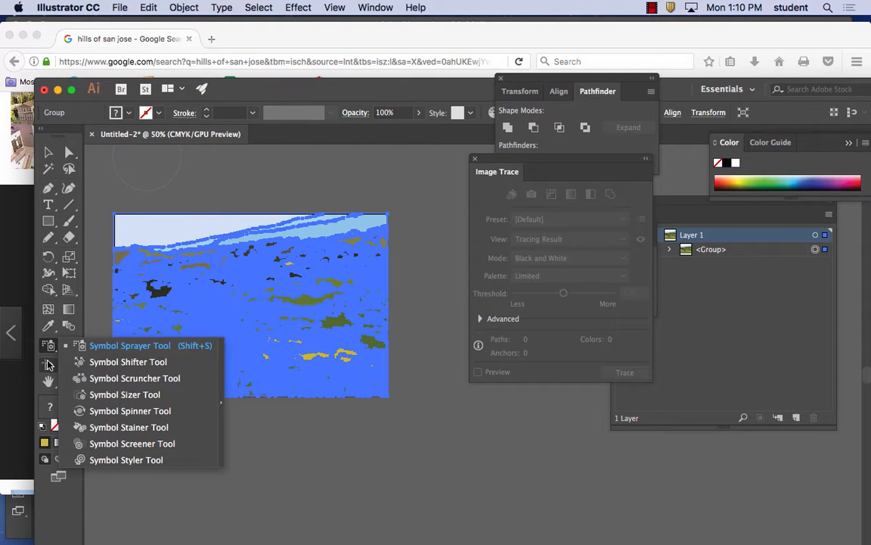
{"action": "left_click", "coordinate": [67, 258]}
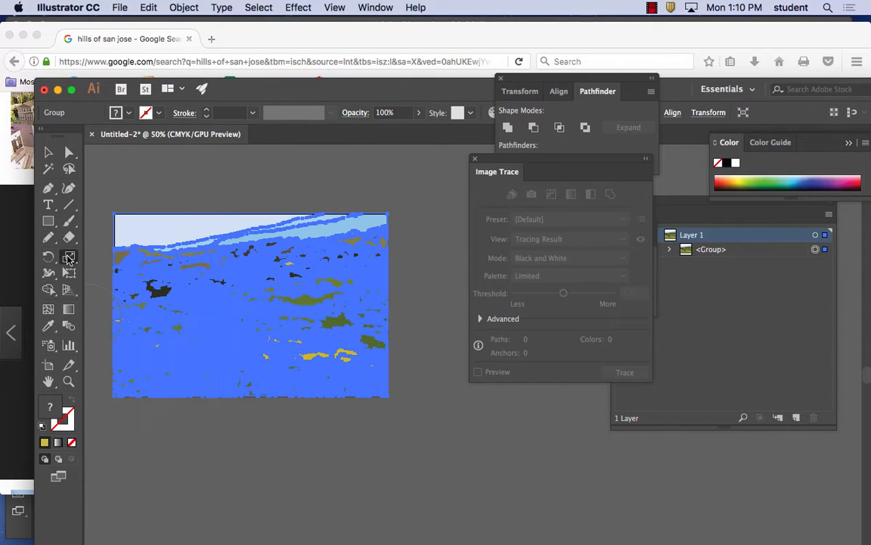
{"action": "left_click", "coordinate": [68, 239]}
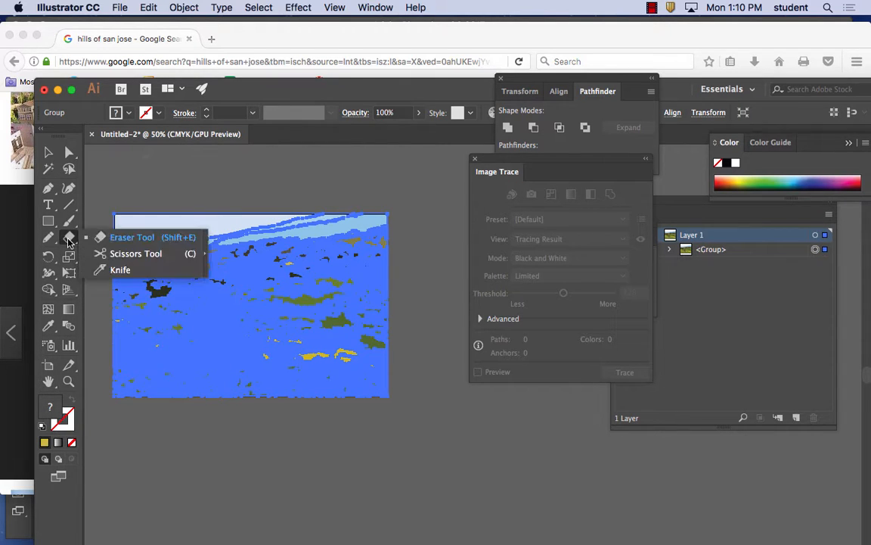
{"action": "left_click", "coordinate": [48, 238]}
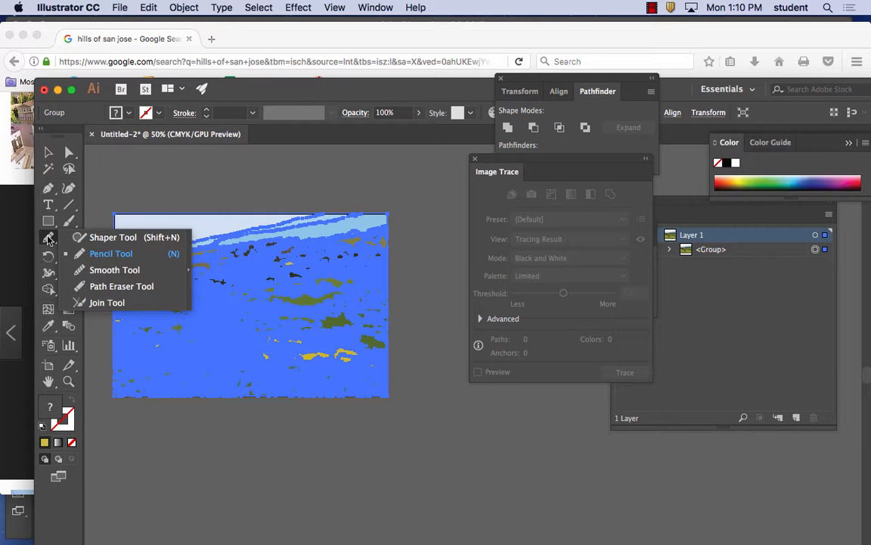
{"action": "left_click", "coordinate": [48, 220]}
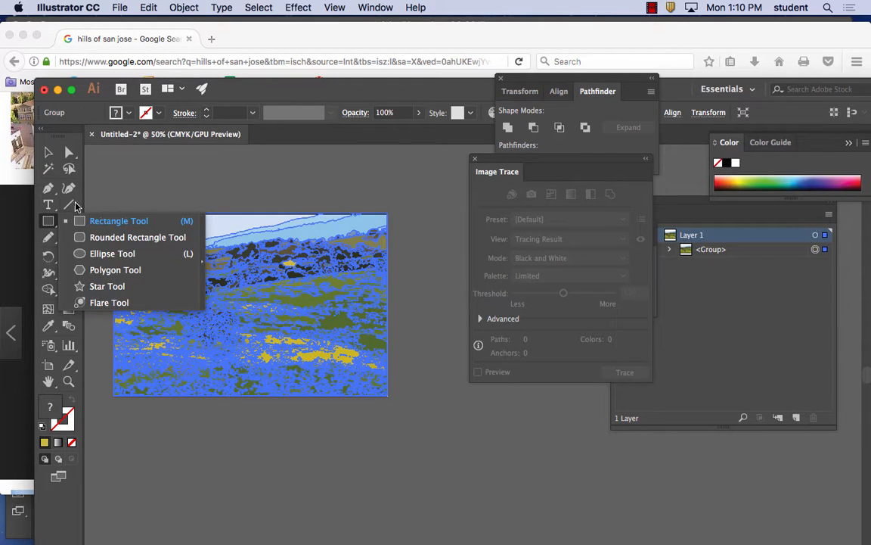
{"action": "left_click", "coordinate": [48, 205]}
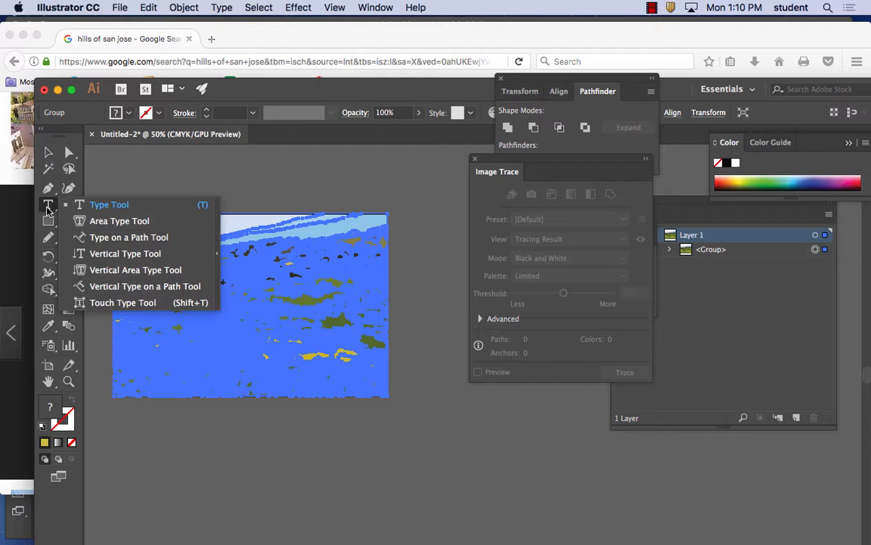
{"action": "left_click", "coordinate": [70, 224]}
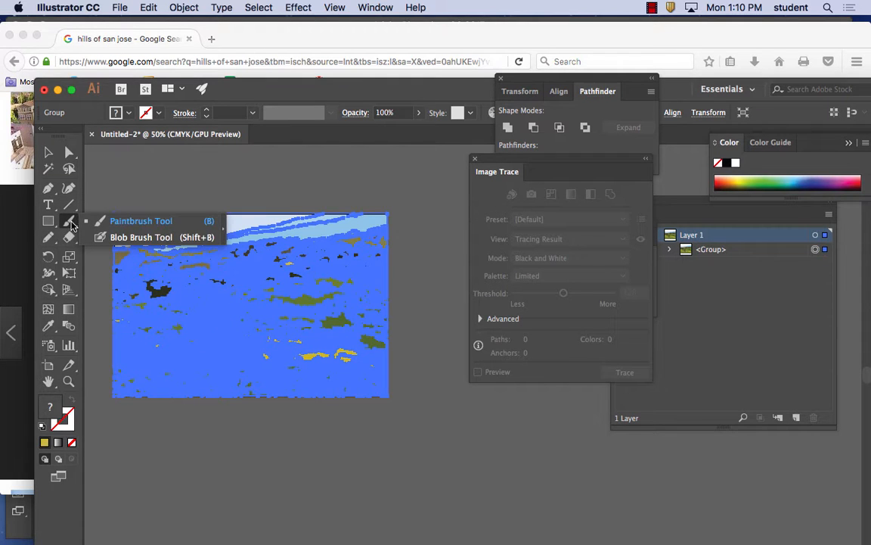
{"action": "left_click", "coordinate": [48, 188]}
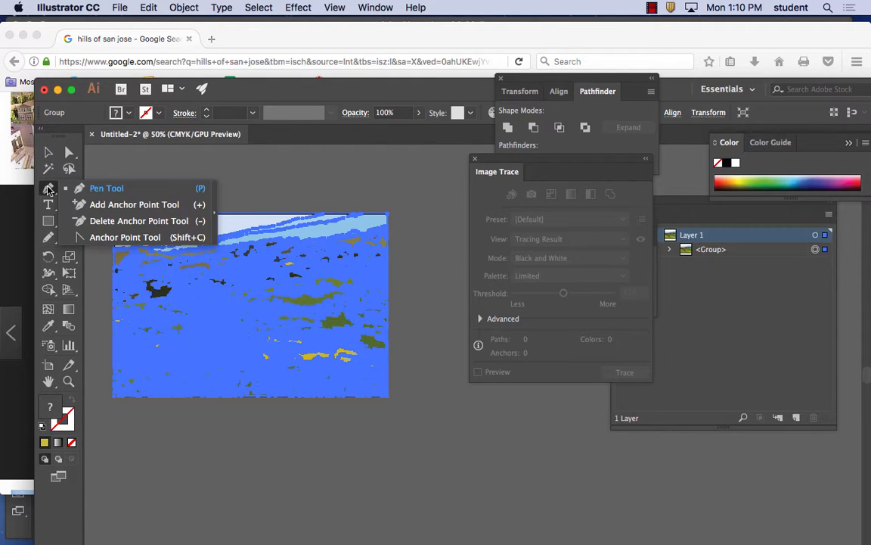
{"action": "left_click", "coordinate": [70, 170]}
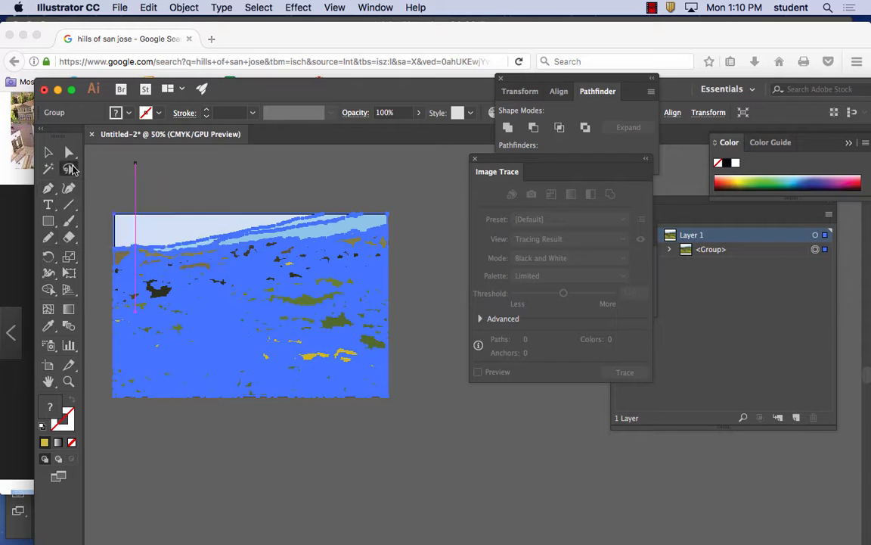
{"action": "left_click", "coordinate": [69, 152]}
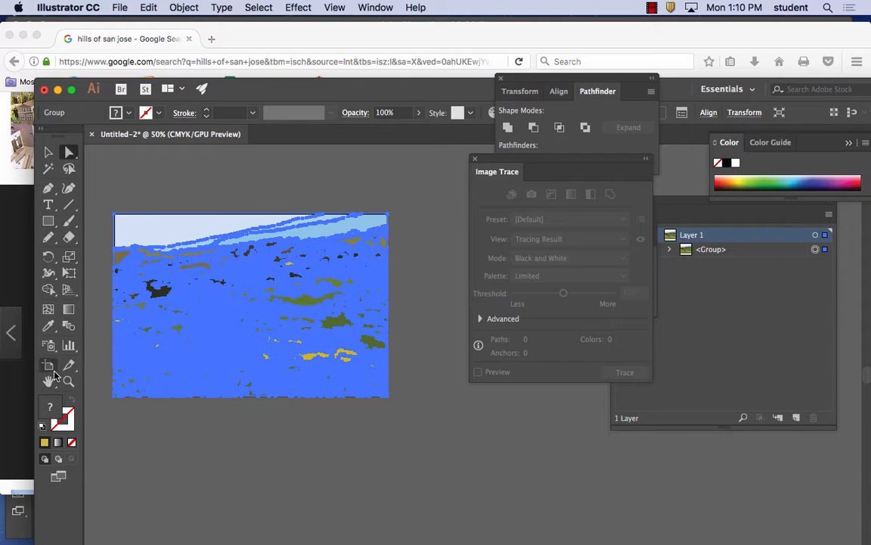
{"action": "left_click", "coordinate": [49, 346]}
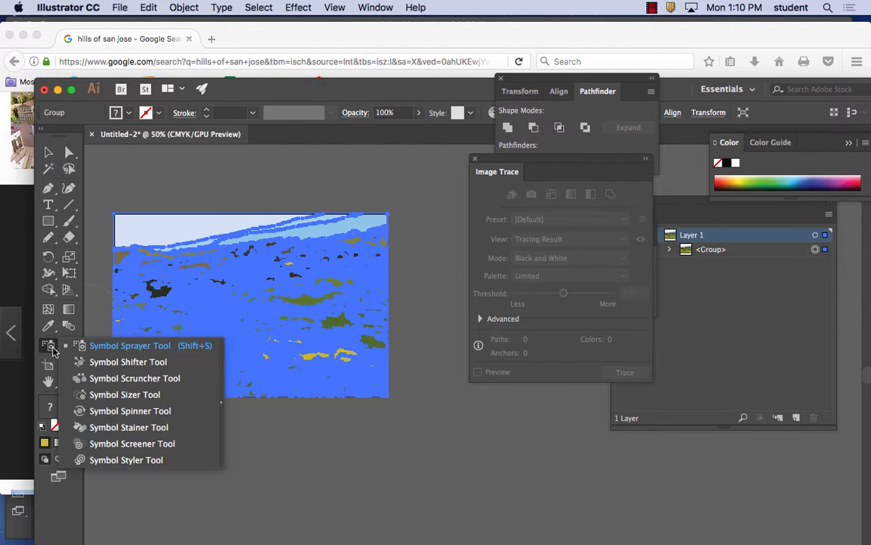
{"action": "left_click", "coordinate": [49, 328]}
{"action": "left_click", "coordinate": [48, 308]}
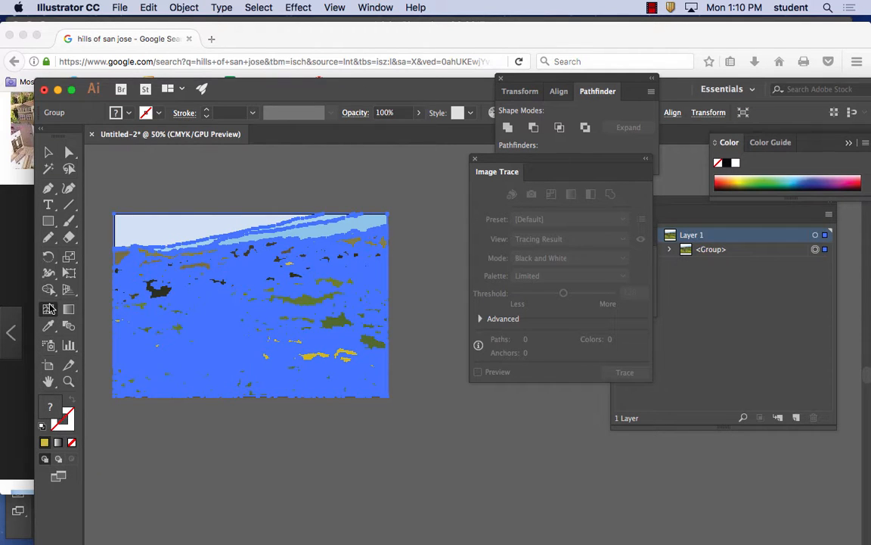
{"action": "left_click", "coordinate": [69, 308]}
Step: Activate the Live Paint Bucket with the mustard yellow fill and deselect the landscape artwork
{"action": "left_click", "coordinate": [50, 290]}
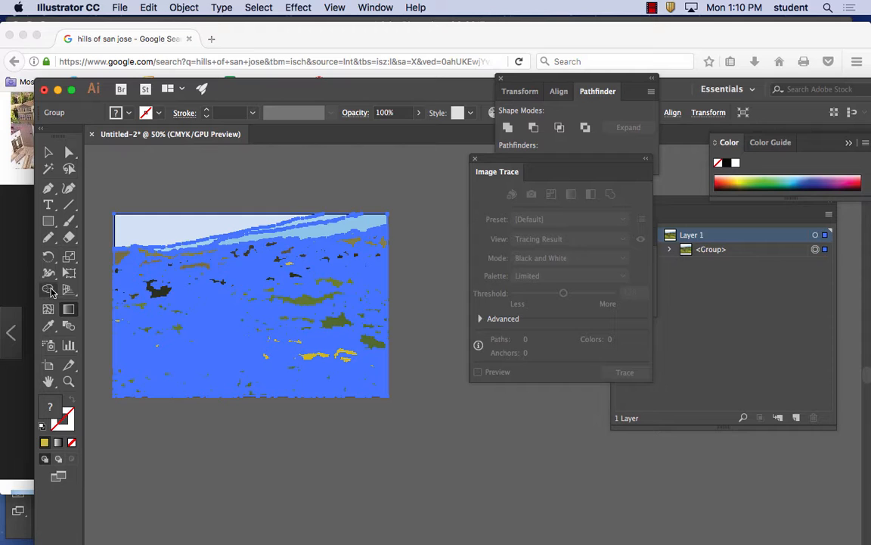
{"action": "left_click", "coordinate": [50, 291]}
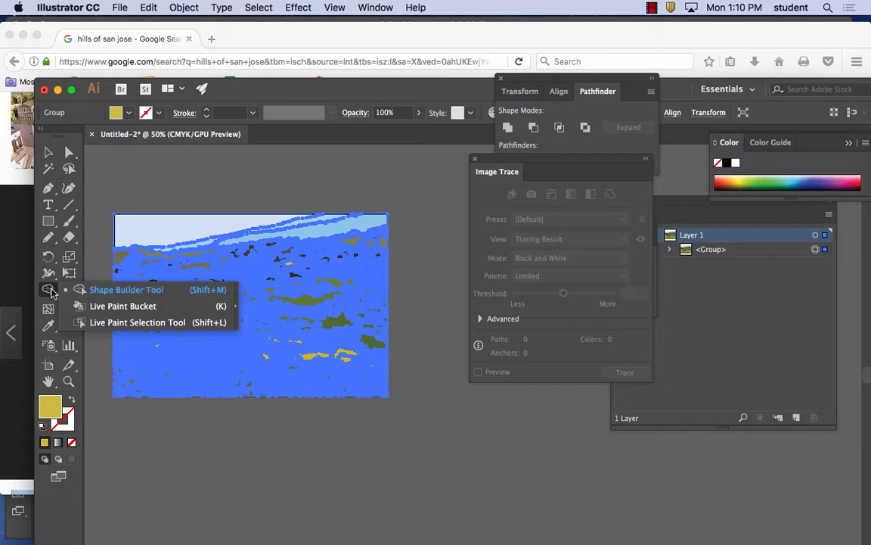
{"action": "left_click", "coordinate": [103, 308]}
{"action": "left_click", "coordinate": [48, 292]}
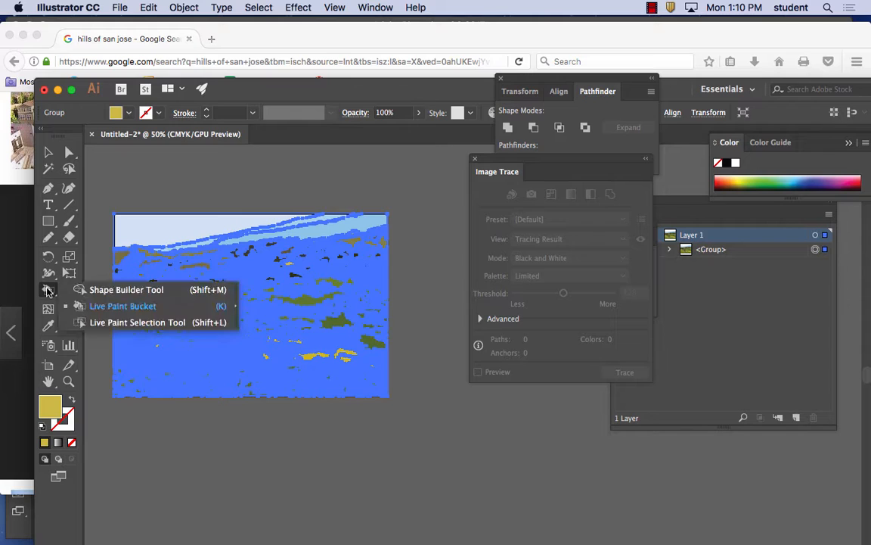
{"action": "left_click", "coordinate": [103, 310]}
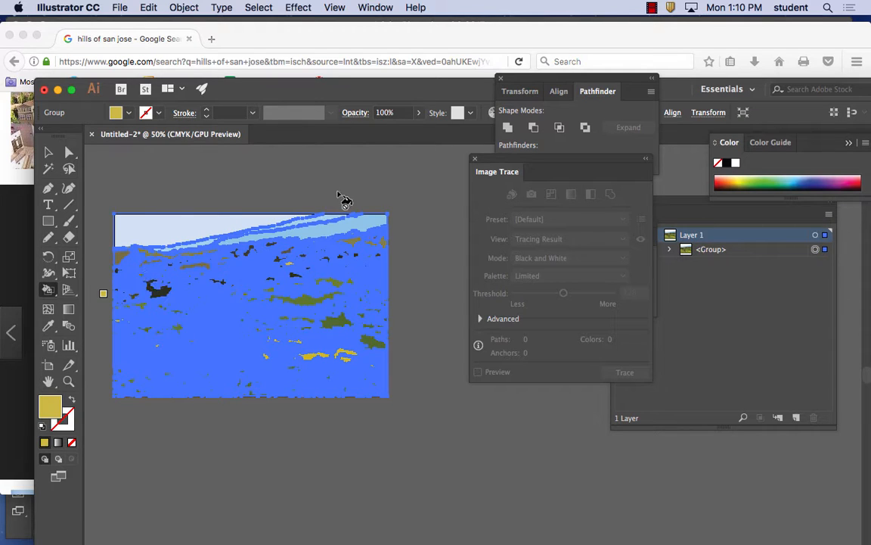
{"action": "key", "text": "super+equal"}
{"action": "key", "text": "super+equal"}
{"action": "key", "text": "super+equal"}
{"action": "key", "text": "super+equal"}
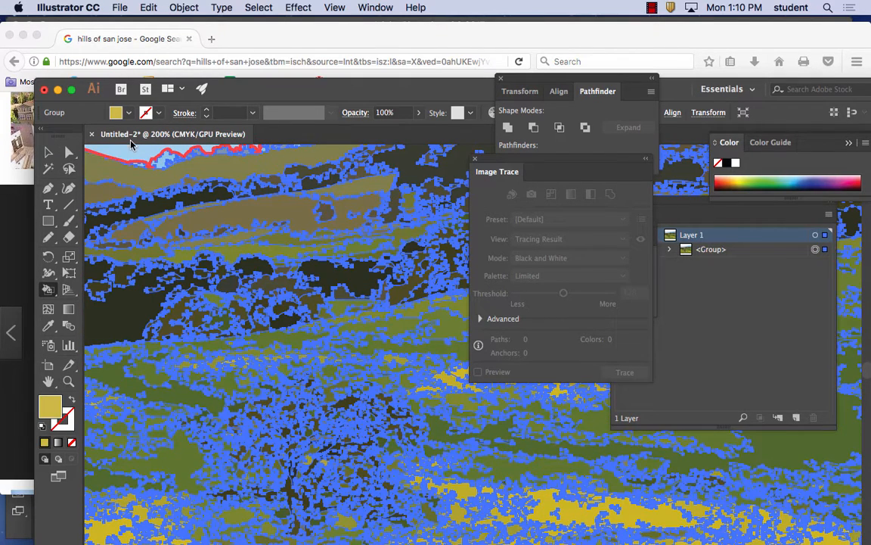
{"action": "key", "text": "super+shift+a"}
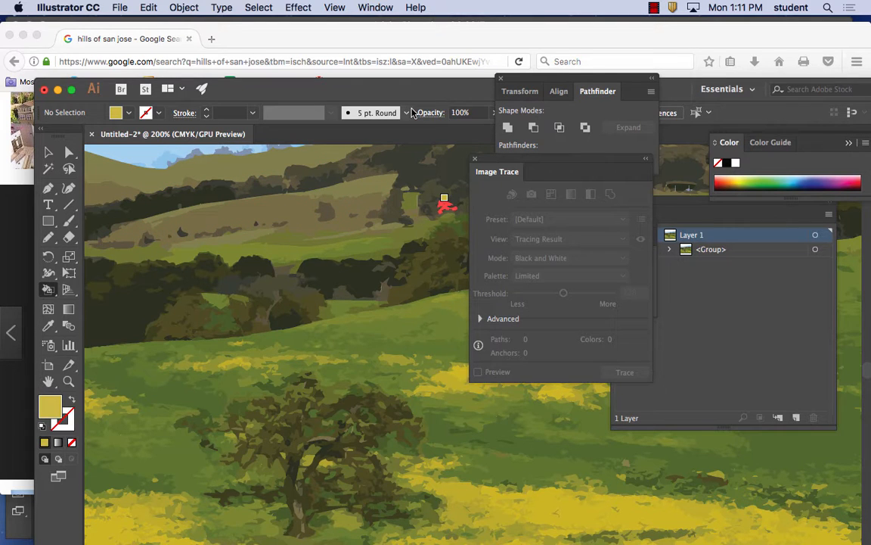
{"action": "key", "text": "super+minus"}
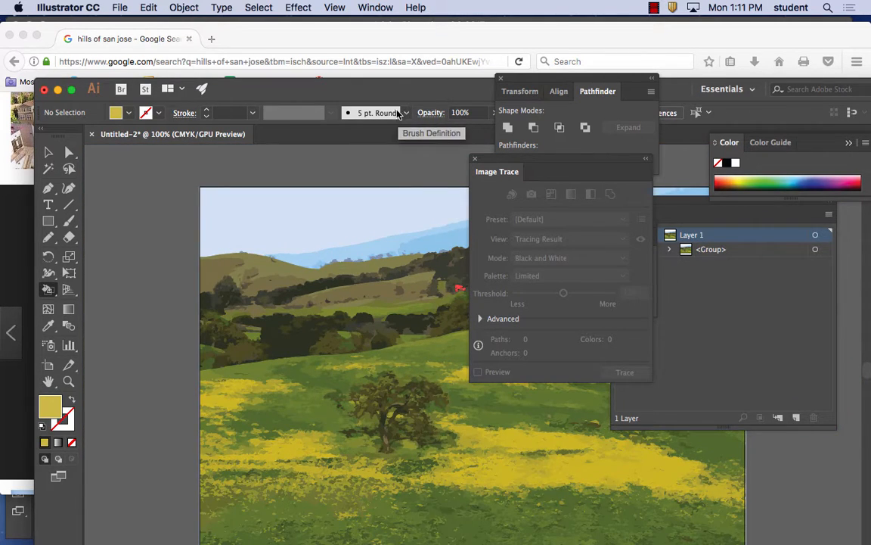
Step: Move the Image Trace, Transparency and Layers panels clear of the landscape artwork
{"action": "scroll", "coordinate": [379, 164], "scroll_direction": "right", "scroll_amount": 5}
{"action": "scroll", "coordinate": [379, 163], "scroll_direction": "down", "scroll_amount": 1}
{"action": "mouse_move", "coordinate": [528, 159]}
{"action": "left_mouse_down"}
{"action": "mouse_move", "coordinate": [643, 244]}
{"action": "mouse_move", "coordinate": [756, 308]}
{"action": "left_mouse_up"}
{"action": "left_click_drag", "start_coordinate": [597, 234], "coordinate": [815, 279]}
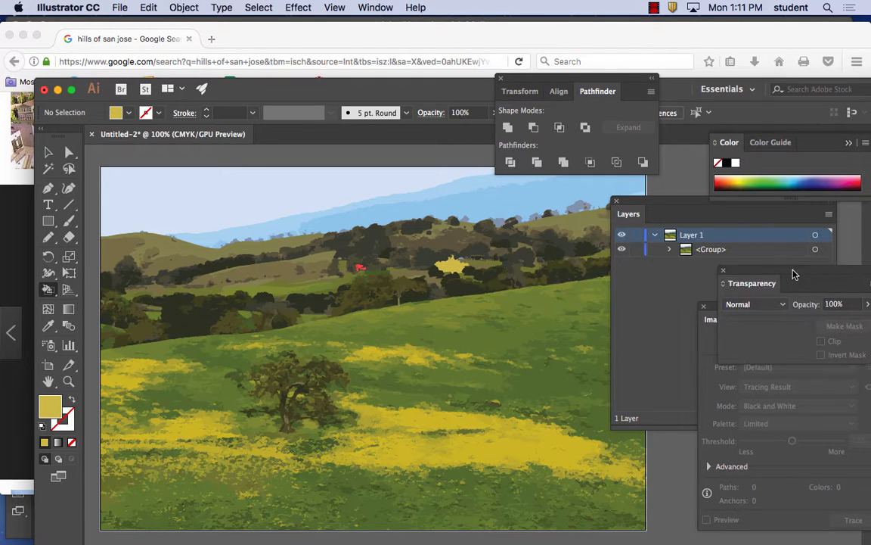
{"action": "left_click_drag", "start_coordinate": [642, 200], "coordinate": [714, 219]}
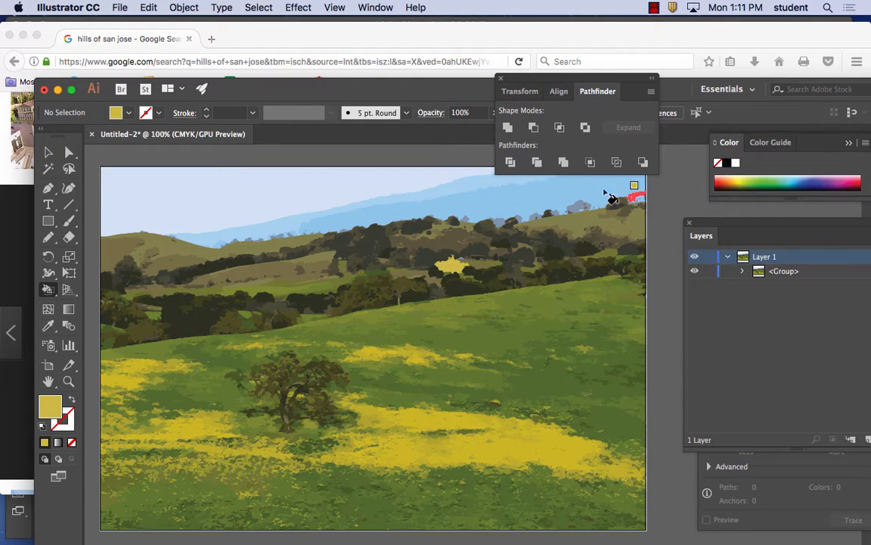
Step: Show the Swatches panel, detach it over the landscape artwork and enlarge it
{"action": "left_click", "coordinate": [376, 7]}
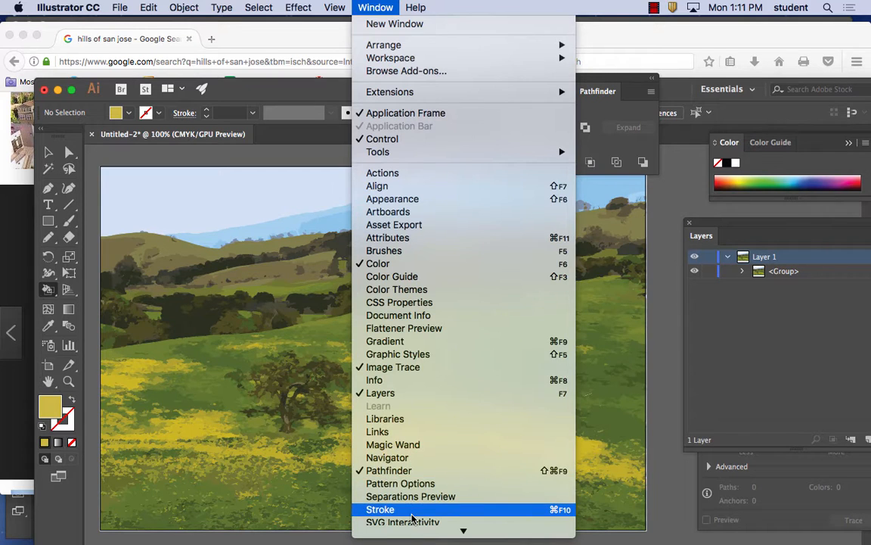
{"action": "scroll", "coordinate": [401, 507], "scroll_direction": "down", "scroll_amount": 5}
{"action": "left_click", "coordinate": [396, 384]}
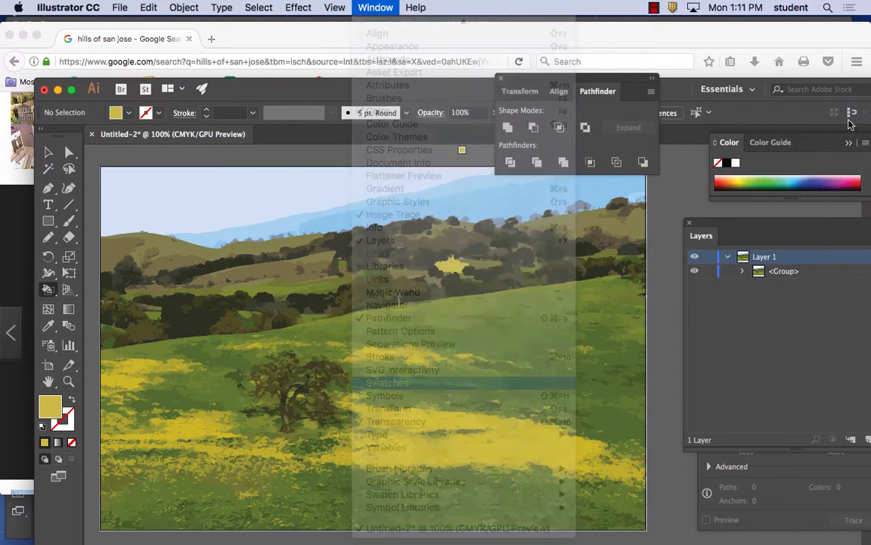
{"action": "left_click_drag", "start_coordinate": [746, 189], "coordinate": [324, 173]}
{"action": "left_click_drag", "start_coordinate": [451, 265], "coordinate": [565, 380]}
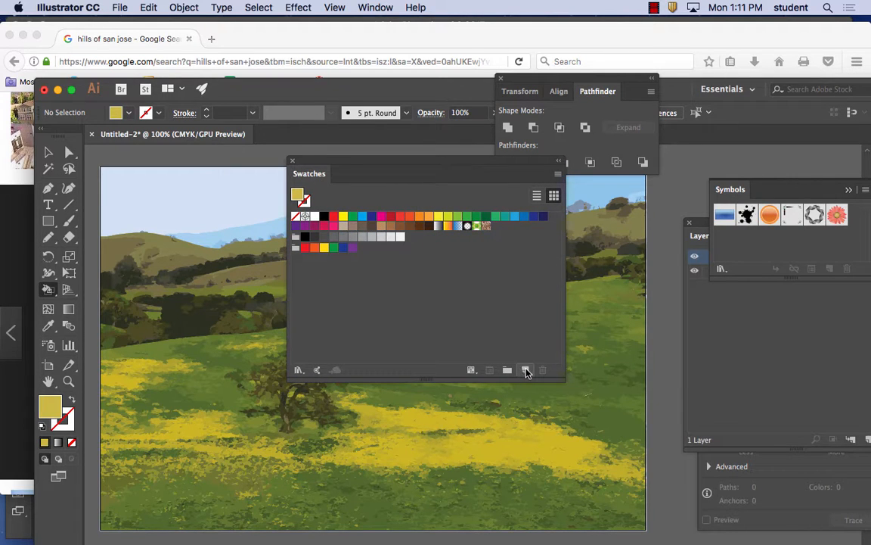
Step: Create an empty color group named newcolors among the swatches
{"action": "left_click", "coordinate": [507, 371]}
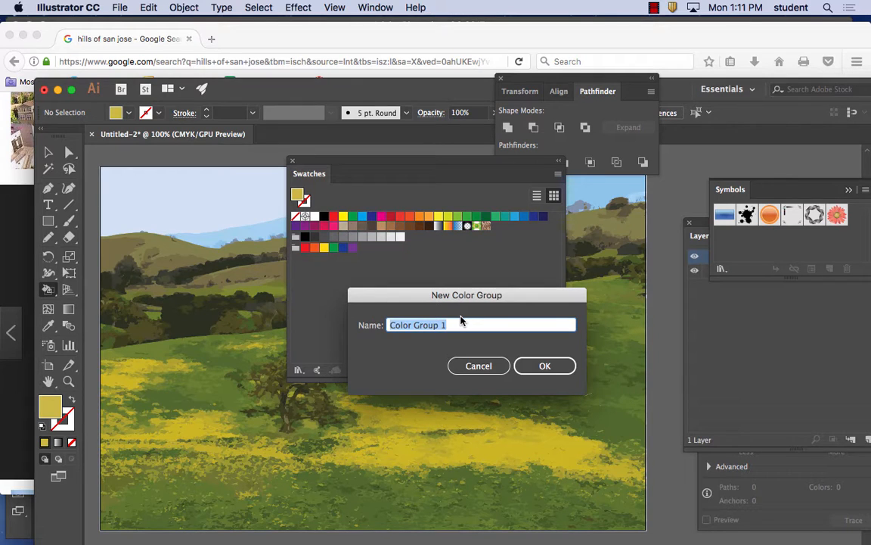
{"action": "type", "text": "newcolors"}
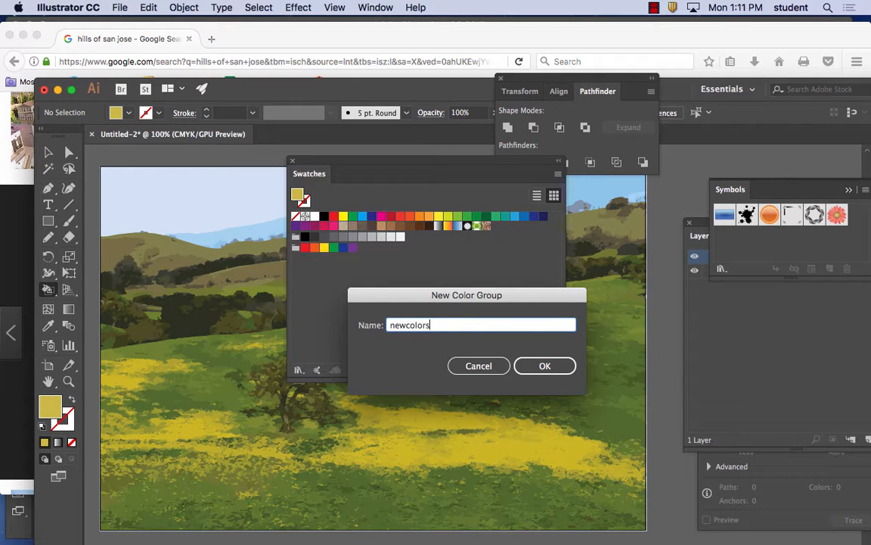
{"action": "left_click", "coordinate": [546, 364]}
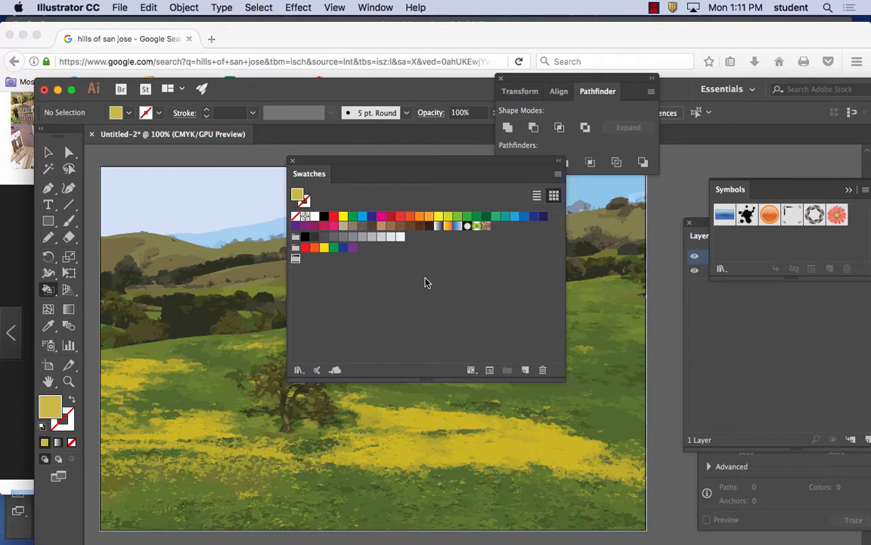
Step: Add crimson, light orange, darker orange, yellow-green, dark blue, purple and pink swatches to the newcolors group
{"action": "left_click_drag", "start_coordinate": [333, 217], "coordinate": [305, 258]}
{"action": "left_click_drag", "start_coordinate": [429, 225], "coordinate": [309, 264]}
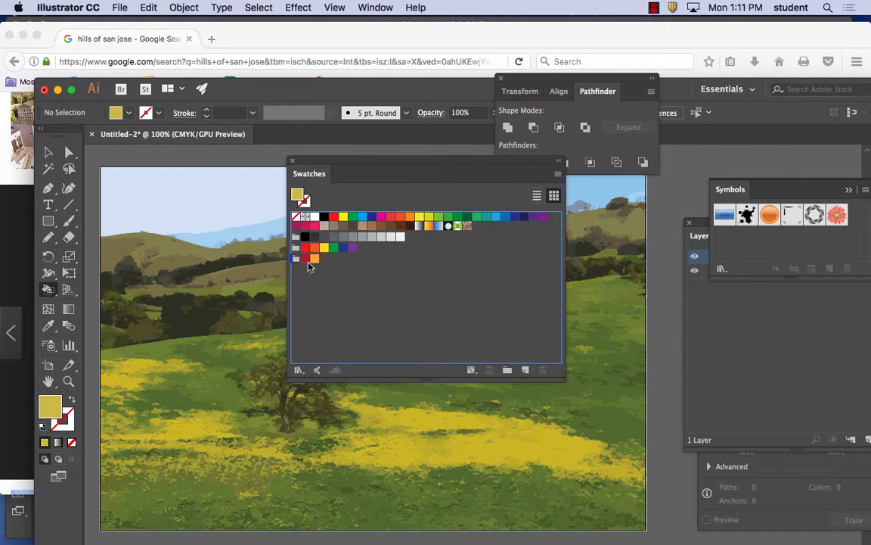
{"action": "left_click_drag", "start_coordinate": [415, 218], "coordinate": [324, 258]}
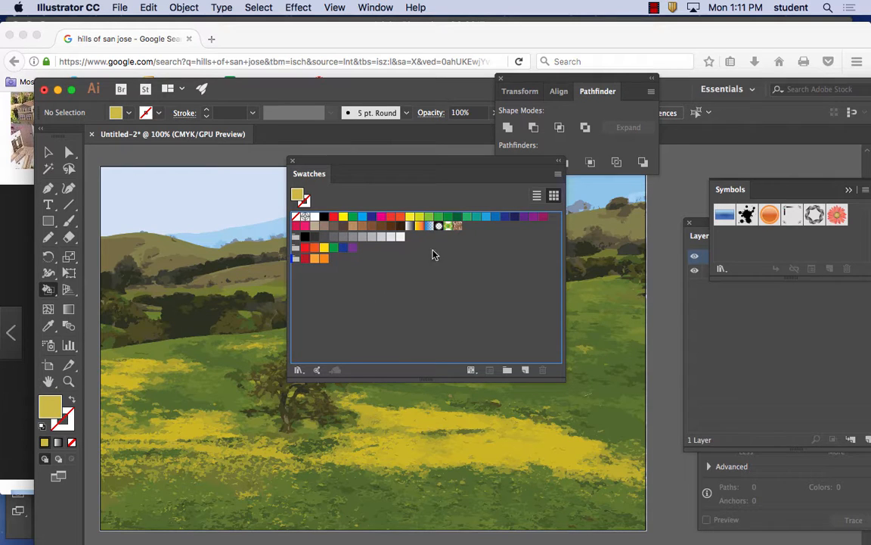
{"action": "left_click_drag", "start_coordinate": [429, 225], "coordinate": [305, 258]}
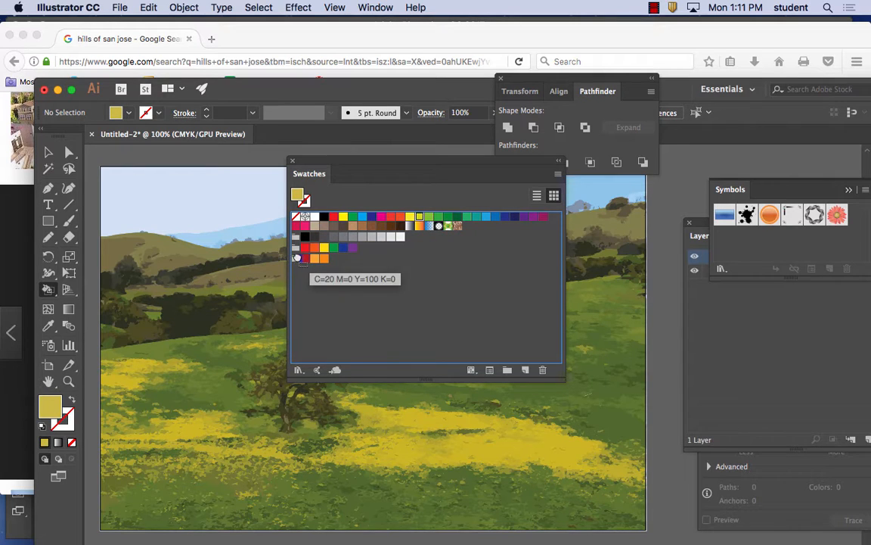
{"action": "left_click_drag", "start_coordinate": [495, 216], "coordinate": [295, 259]}
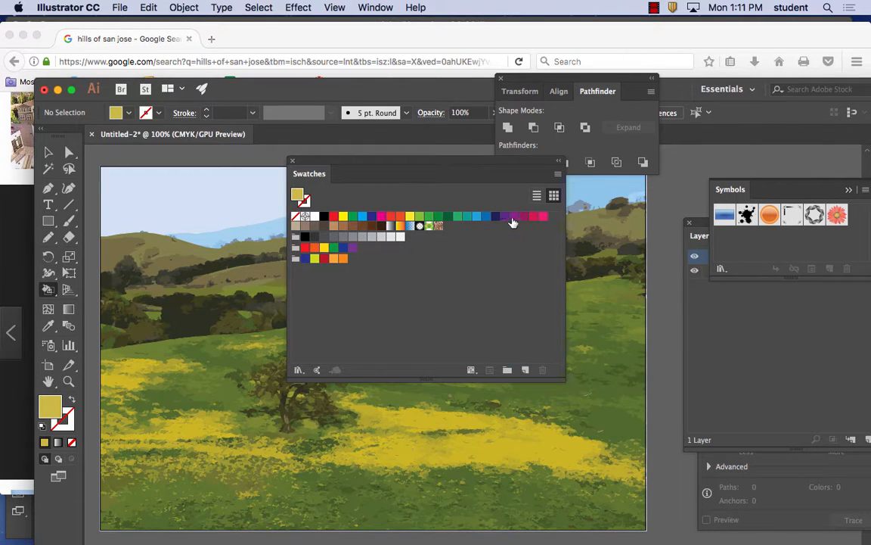
{"action": "left_click_drag", "start_coordinate": [512, 222], "coordinate": [296, 261]}
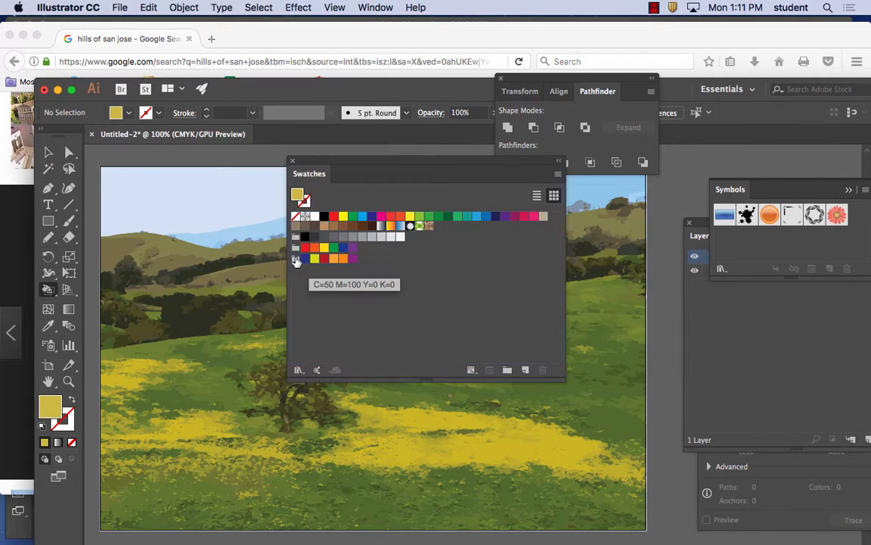
{"action": "left_click_drag", "start_coordinate": [534, 217], "coordinate": [300, 261]}
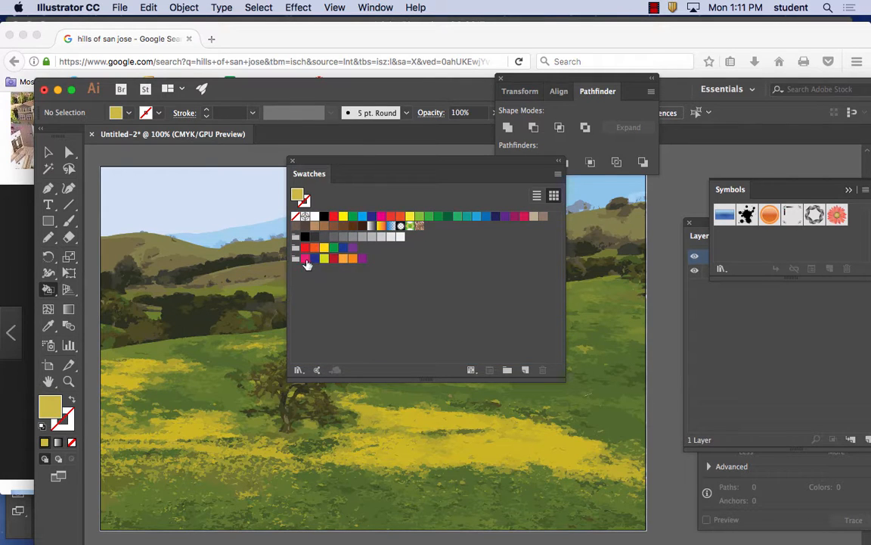
Step: Move the Swatches panel aside and paint four shapes on the distant hills and tree line with the newcolors yellow-green, C=20 M=0 Y=100 K=0
{"action": "left_click", "coordinate": [325, 260]}
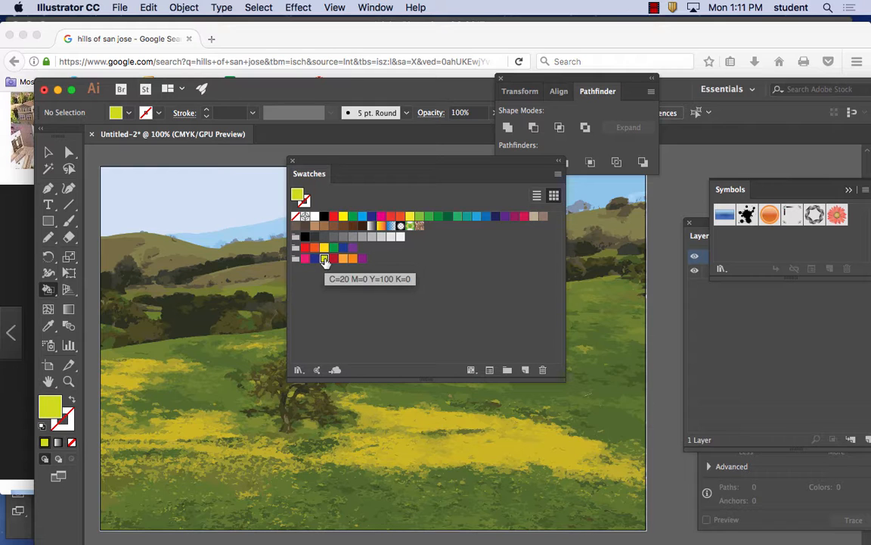
{"action": "left_click_drag", "start_coordinate": [356, 163], "coordinate": [584, 232]}
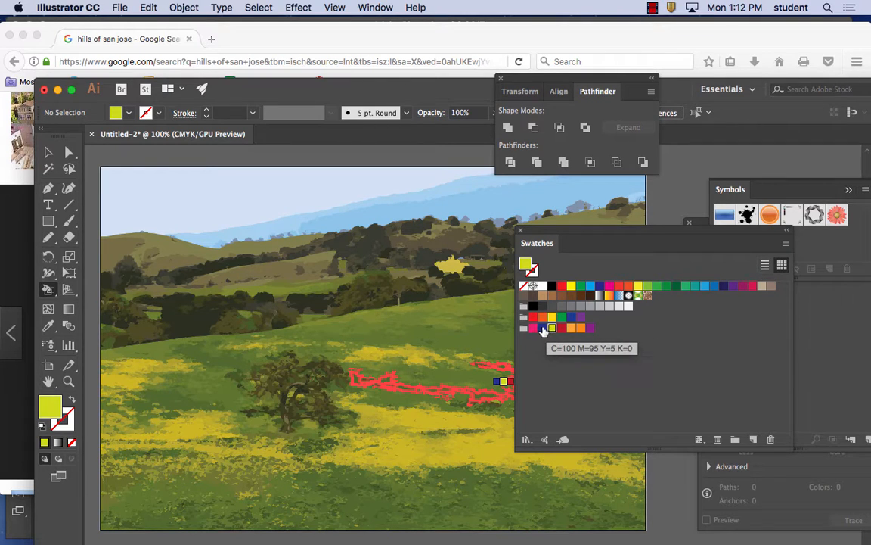
{"action": "left_click", "coordinate": [428, 258]}
{"action": "left_click", "coordinate": [363, 254]}
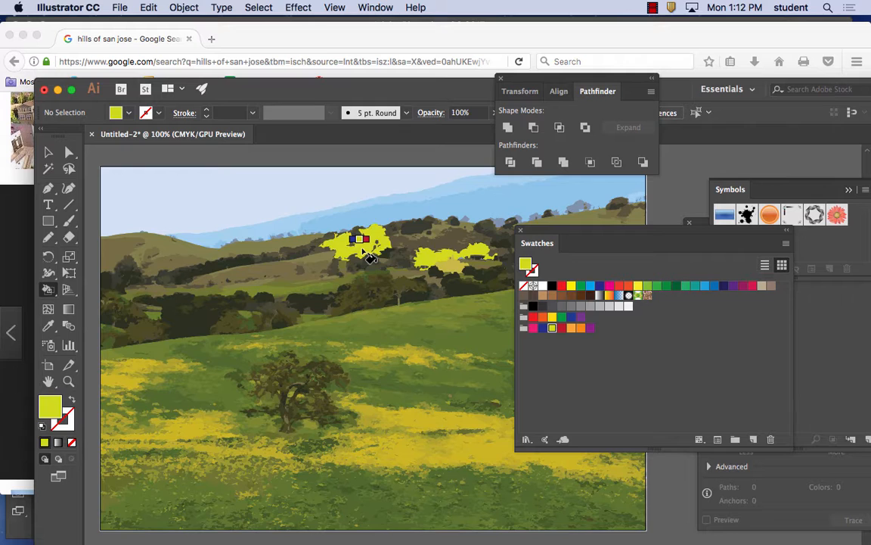
{"action": "left_click", "coordinate": [227, 267]}
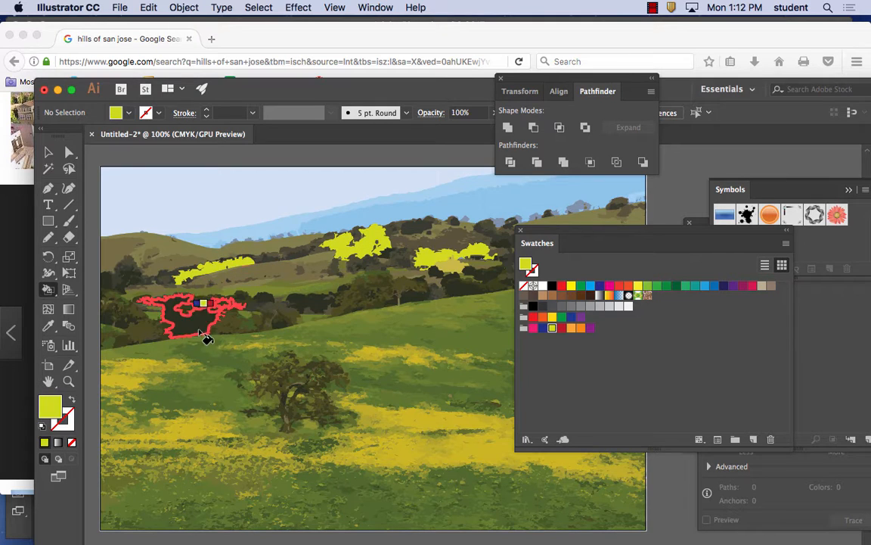
{"action": "left_click", "coordinate": [202, 327]}
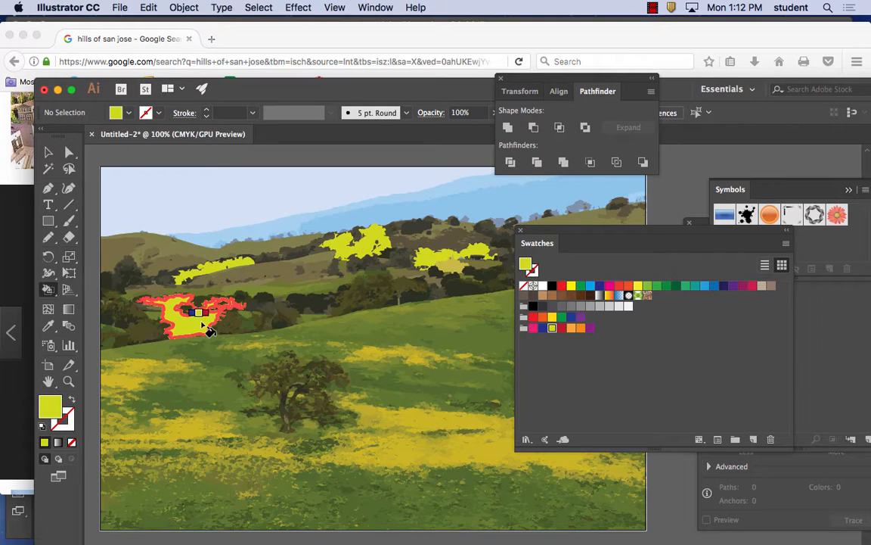
Step: Paint the dark shrub shapes along the grassy hill's upper edge with the newcolors crimson, moving the Swatches panel clear of the artwork
{"action": "key", "text": "Right"}
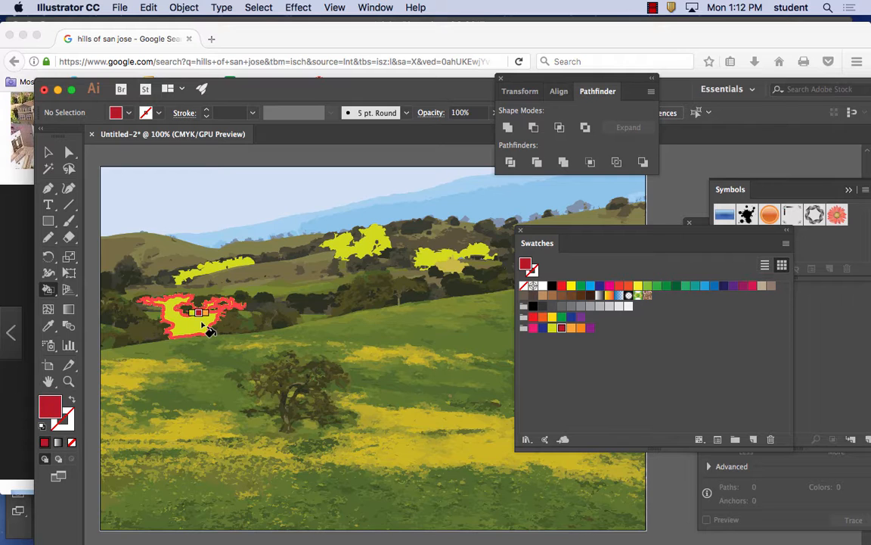
{"action": "left_click", "coordinate": [286, 325]}
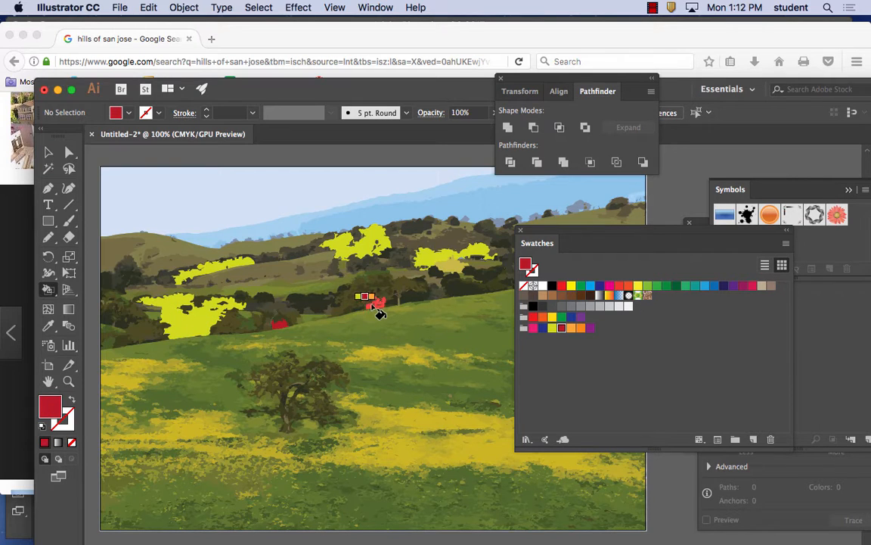
{"action": "left_click", "coordinate": [376, 302]}
{"action": "left_click", "coordinate": [465, 294]}
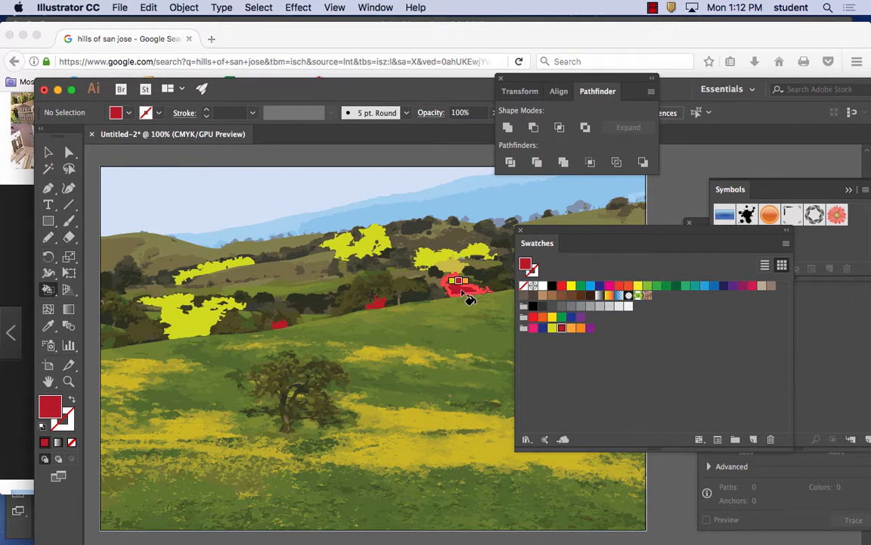
{"action": "left_click_drag", "start_coordinate": [557, 230], "coordinate": [726, 262]}
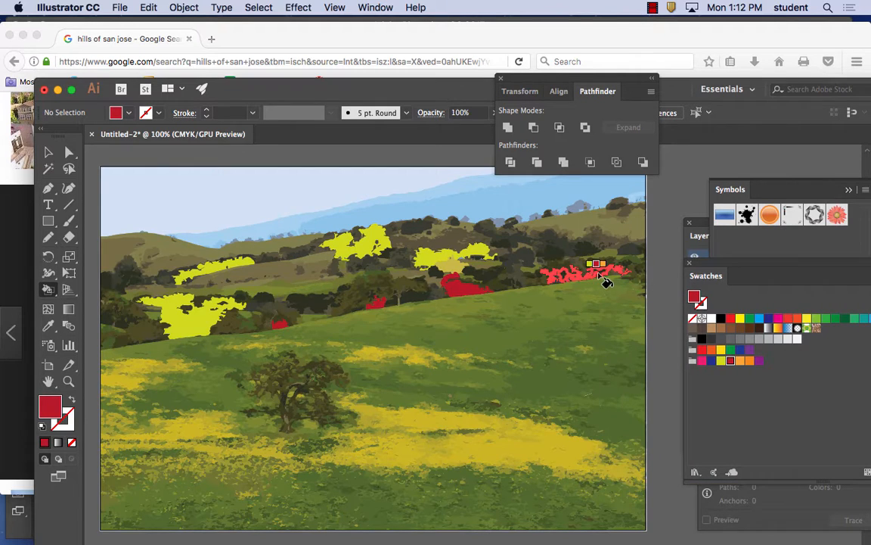
Step: Paint the distant brown hillsides at both ends of the ridge with the light orange from newcolors
{"action": "key", "text": "Right"}
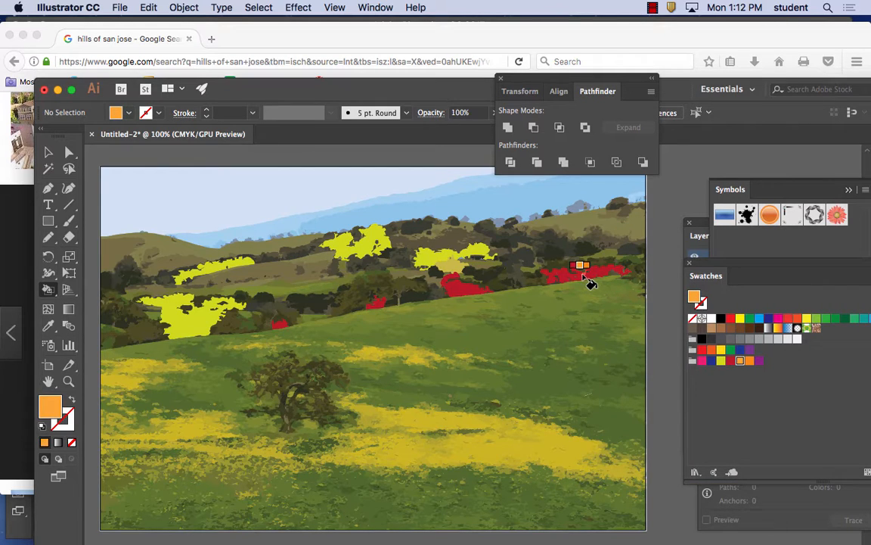
{"action": "left_click", "coordinate": [591, 231]}
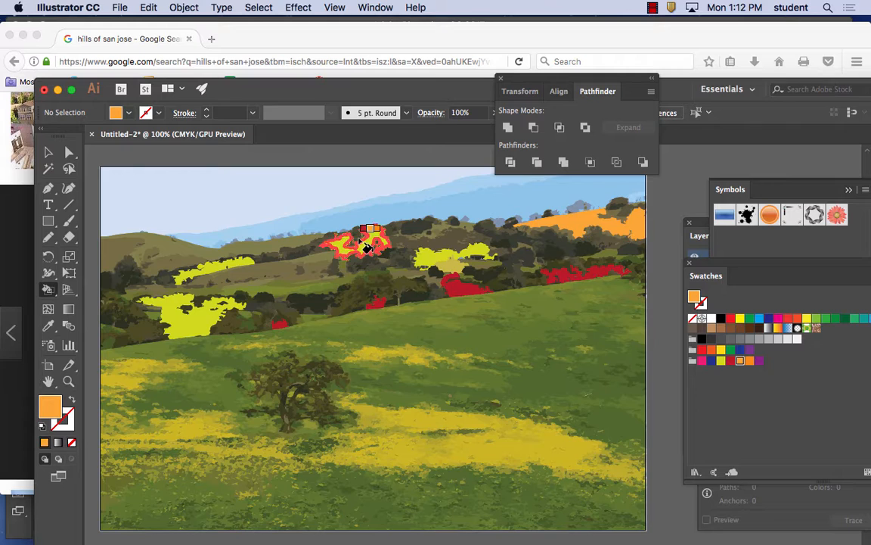
{"action": "key", "text": "Right"}
{"action": "left_click", "coordinate": [166, 250]}
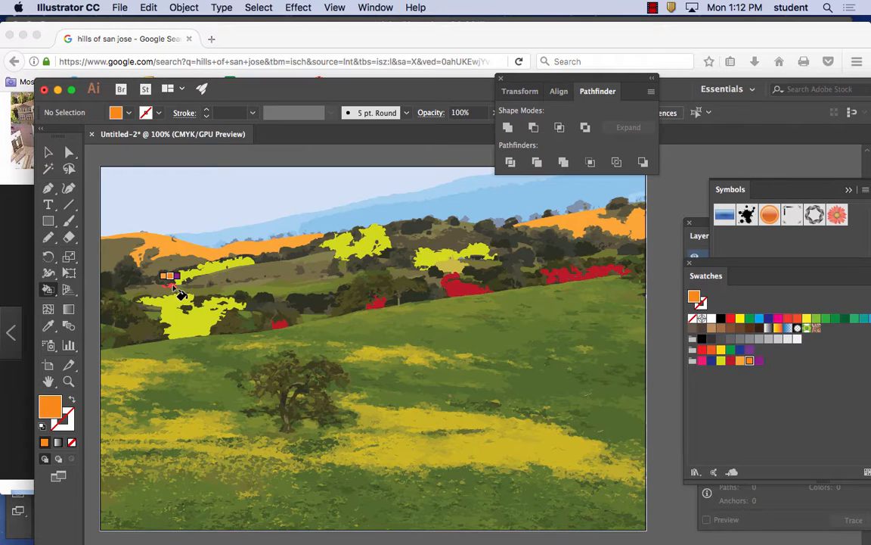
Step: Cycle the Live Paint Bucket's fill through the newcolors swatches and return to the darker orange
{"action": "key", "text": "Right"}
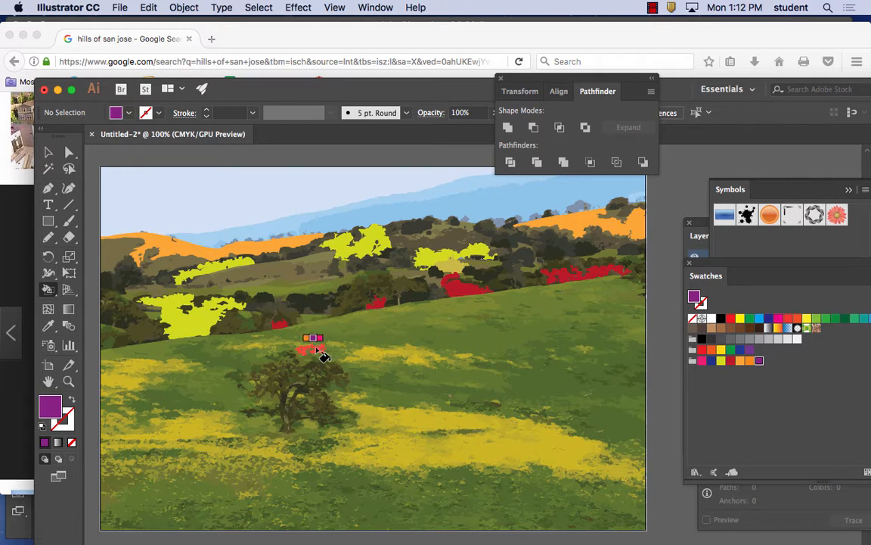
{"action": "key", "text": "Right"}
{"action": "key", "text": "Right"}
{"action": "key", "text": "Right"}
{"action": "key", "text": "Right"}
{"action": "key", "text": "Right"}
{"action": "key", "text": "Right"}
{"action": "key", "text": "Right"}
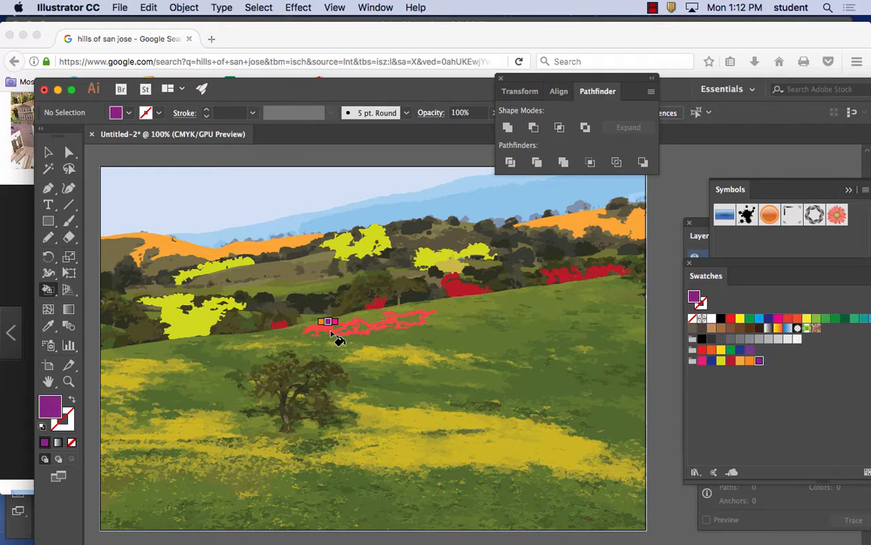
{"action": "key", "text": "Right"}
{"action": "key", "text": "Right"}
{"action": "key", "text": "Right"}
{"action": "key", "text": "Right"}
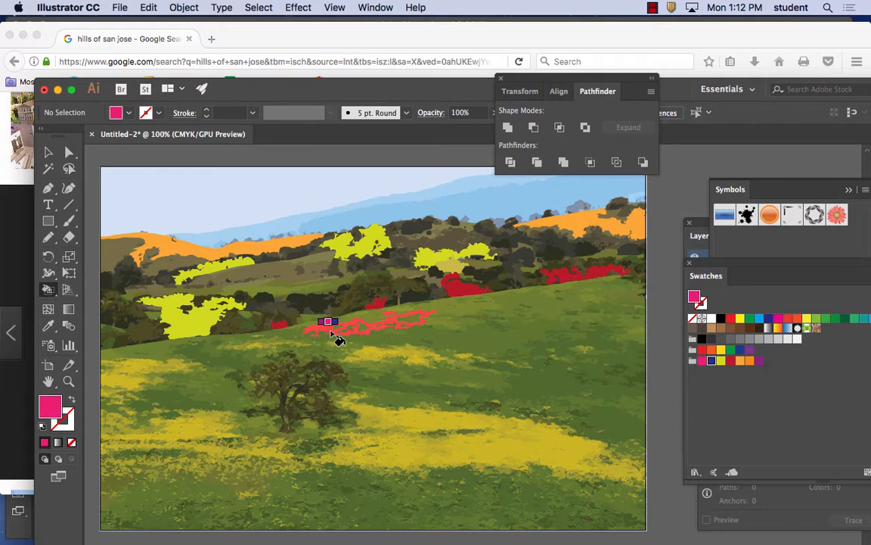
{"action": "key", "text": "Right"}
{"action": "key", "text": "Right"}
{"action": "key", "text": "Right"}
{"action": "key", "text": "Right"}
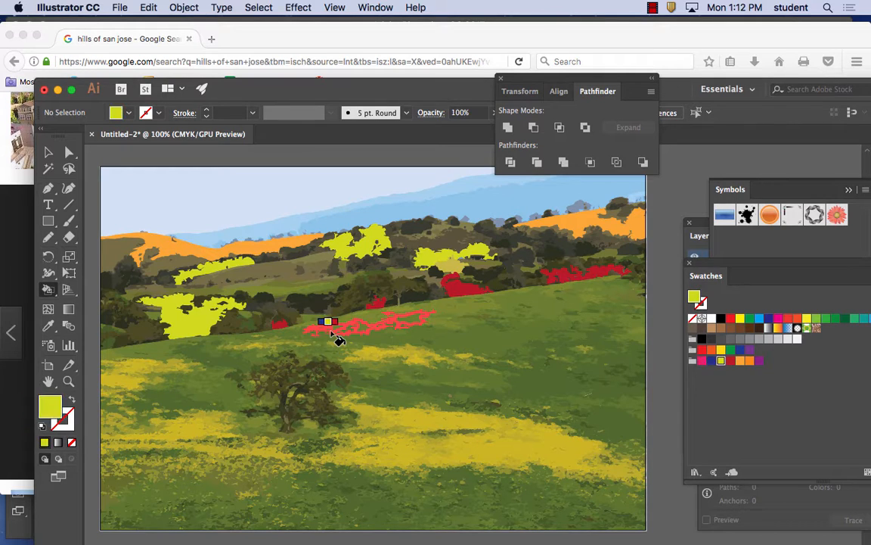
{"action": "key", "text": "Right"}
{"action": "key", "text": "Right"}
{"action": "key", "text": "Right"}
{"action": "key", "text": "Right"}
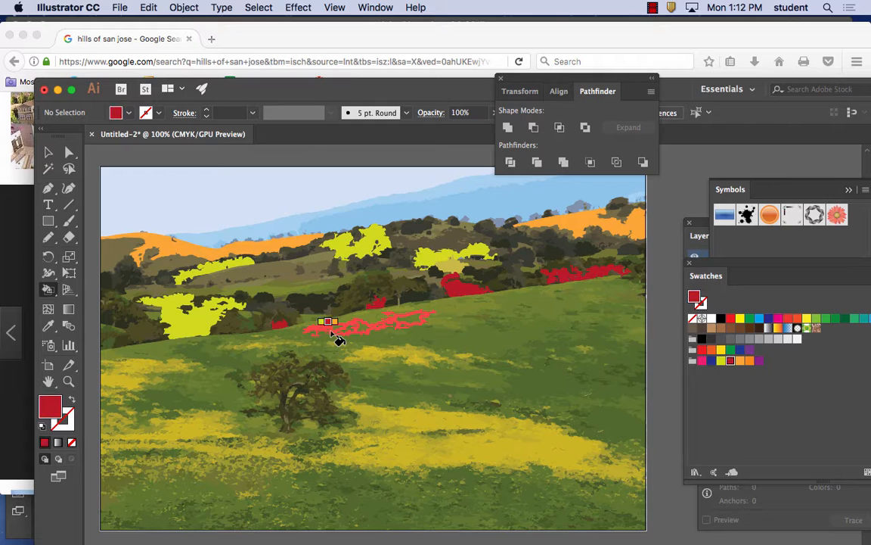
{"action": "key", "text": "Right"}
{"action": "key", "text": "Right"}
{"action": "key", "text": "Right"}
{"action": "key", "text": "Right"}
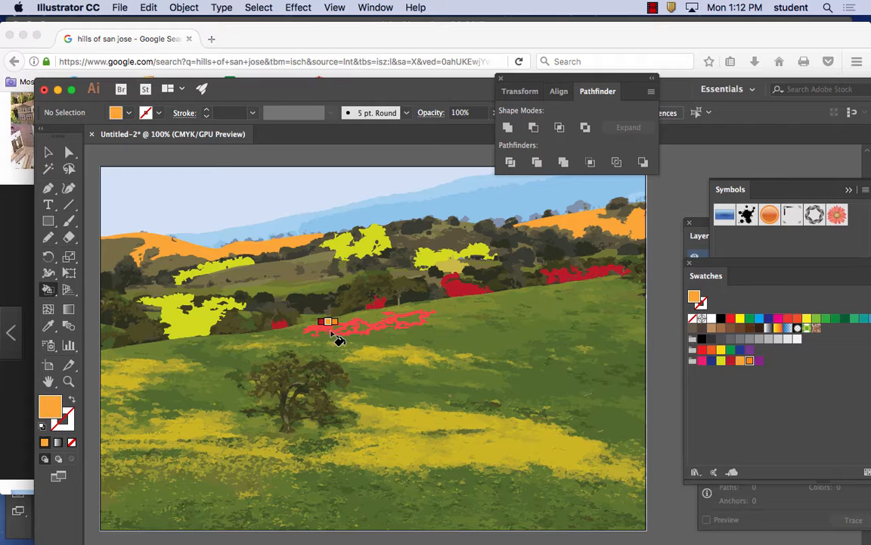
{"action": "key", "text": "Right"}
{"action": "key", "text": "Right"}
{"action": "key", "text": "Right"}
{"action": "key", "text": "Right"}
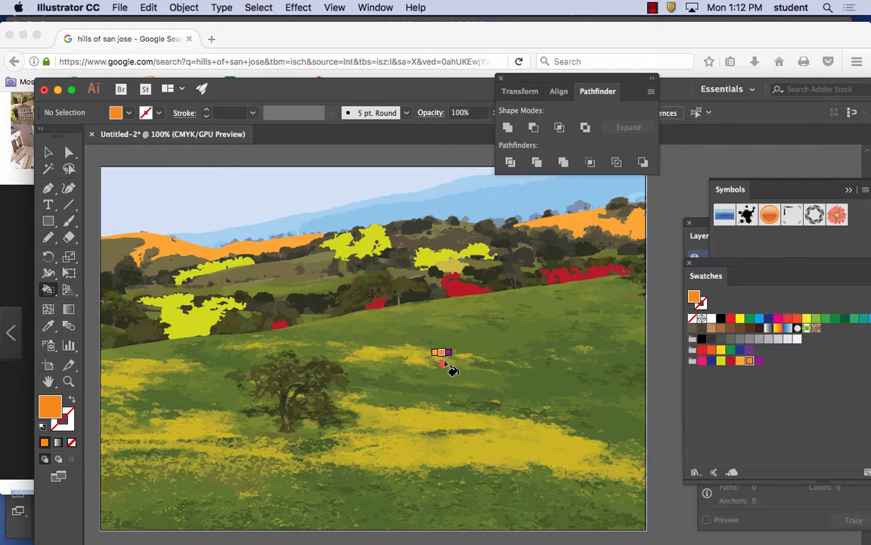
Step: Paint the green grass patches across the hillside and around the lone tree with the darker orange
{"action": "left_click", "coordinate": [467, 328]}
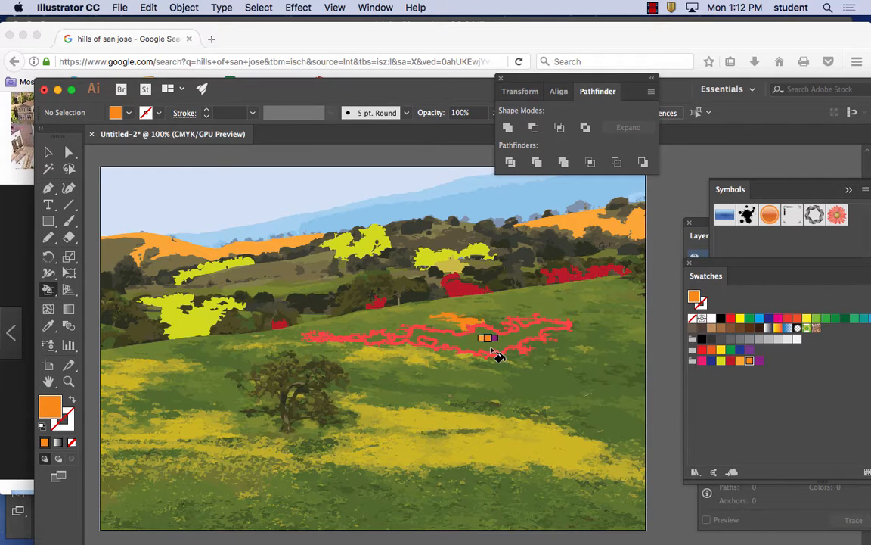
{"action": "left_click", "coordinate": [488, 354]}
{"action": "left_click", "coordinate": [551, 379]}
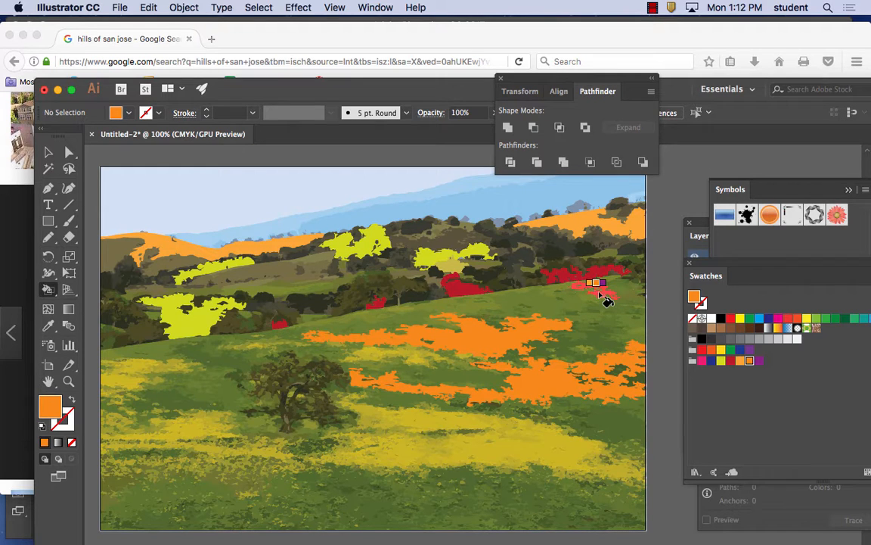
{"action": "left_click", "coordinate": [201, 362]}
{"action": "left_click", "coordinate": [172, 378]}
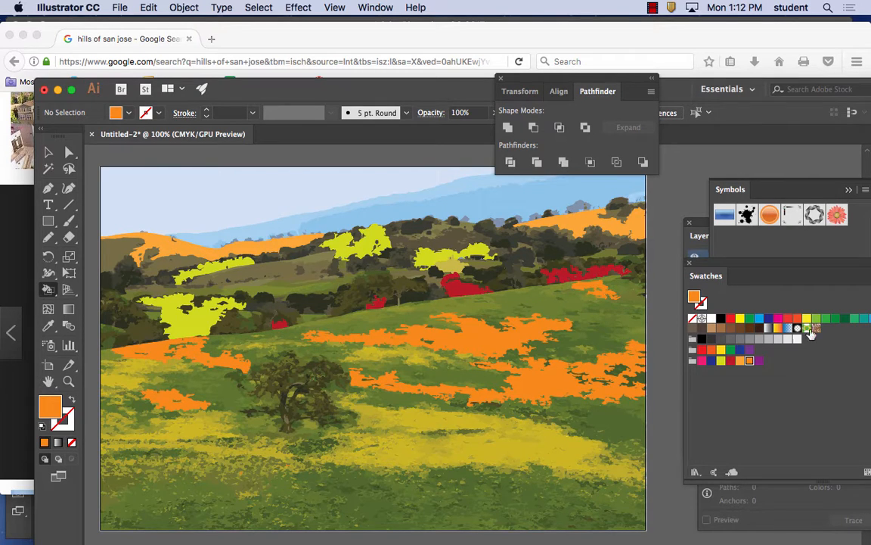
Step: Paint two patches of the yellow flower field in the foreground with the dark blue from newcolors
{"action": "left_click", "coordinate": [757, 362]}
{"action": "left_click", "coordinate": [702, 361]}
{"action": "left_click", "coordinate": [710, 362]}
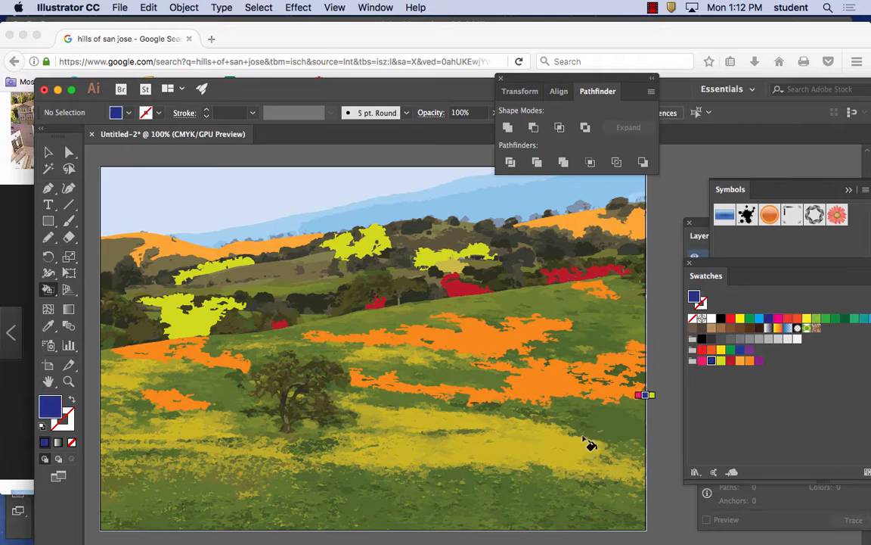
{"action": "left_click", "coordinate": [458, 452]}
{"action": "left_click", "coordinate": [367, 454]}
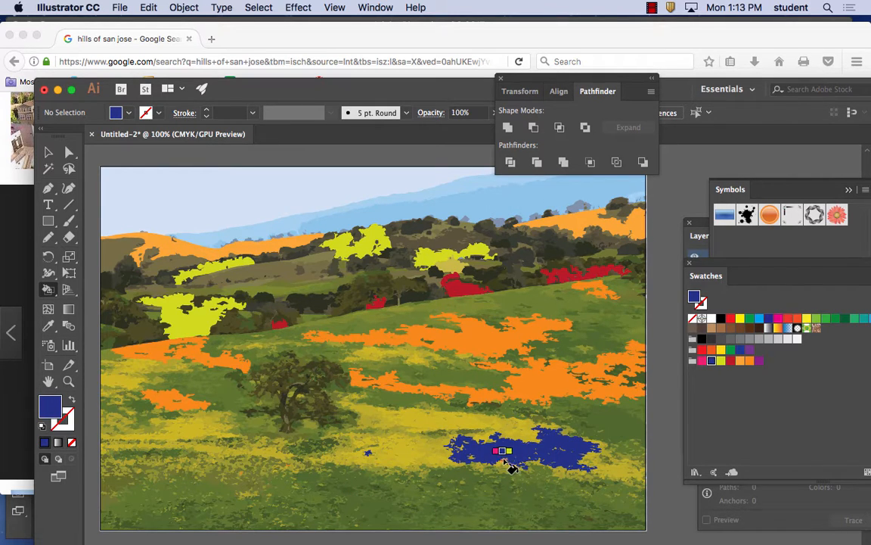
Step: Cycle the Live Paint Bucket's fill back to the newcolors darker orange and paint the long brown strip on the distant hillside
{"action": "key", "text": "Right"}
{"action": "key", "text": "Right"}
{"action": "key", "text": "Right"}
{"action": "key", "text": "Right"}
{"action": "key", "text": "Right"}
{"action": "key", "text": "Right"}
{"action": "key", "text": "Right"}
{"action": "key", "text": "Right"}
{"action": "key", "text": "Right"}
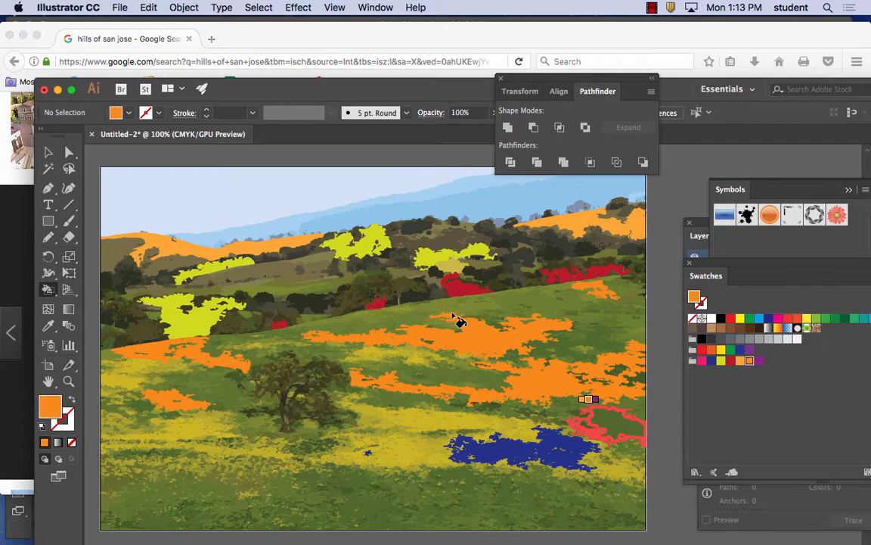
{"action": "key", "text": "Right"}
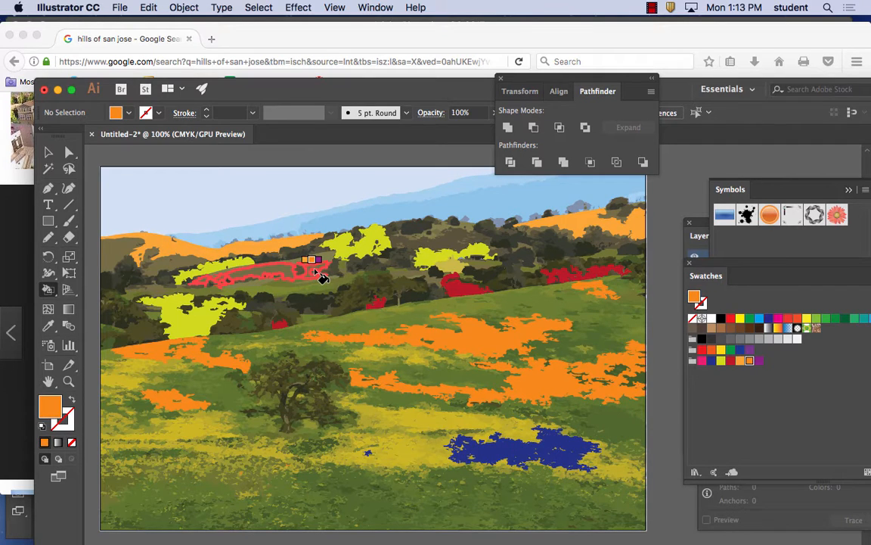
{"action": "left_click", "coordinate": [321, 277]}
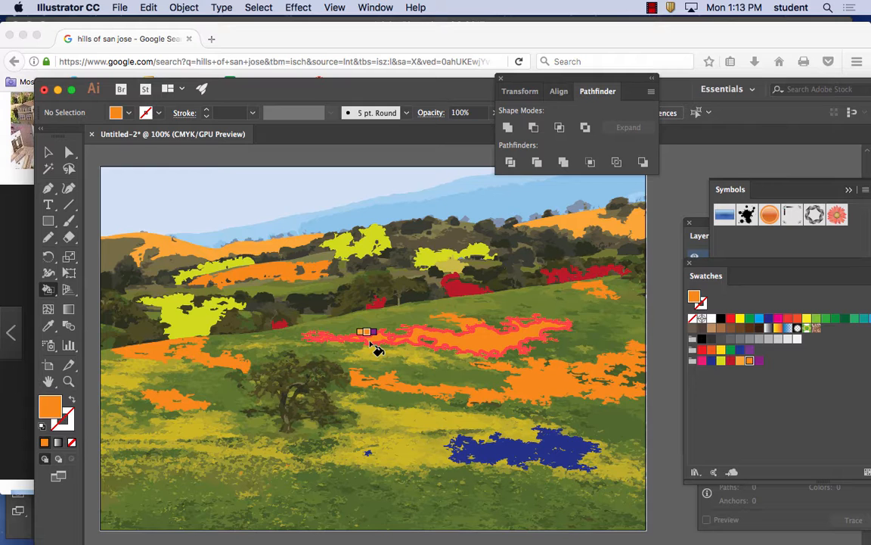
Step: Examine the available Live Paint commands and reselect the Live Paint Bucket
{"action": "left_click", "coordinate": [184, 8]}
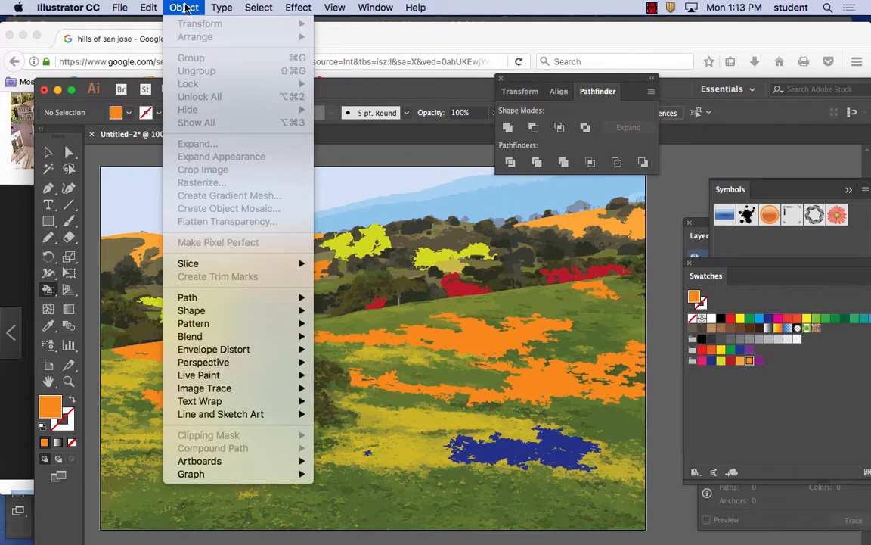
{"action": "mouse_move", "coordinate": [229, 375]}
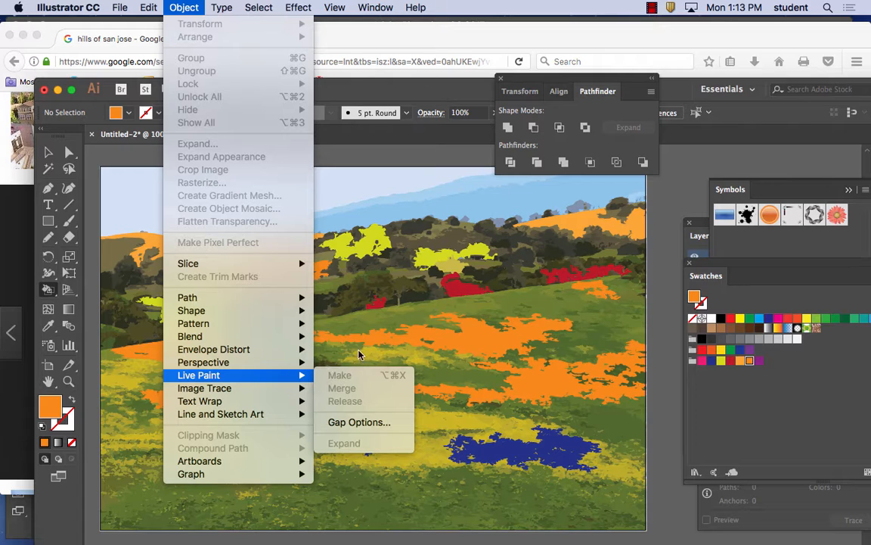
{"action": "left_click", "coordinate": [172, 6]}
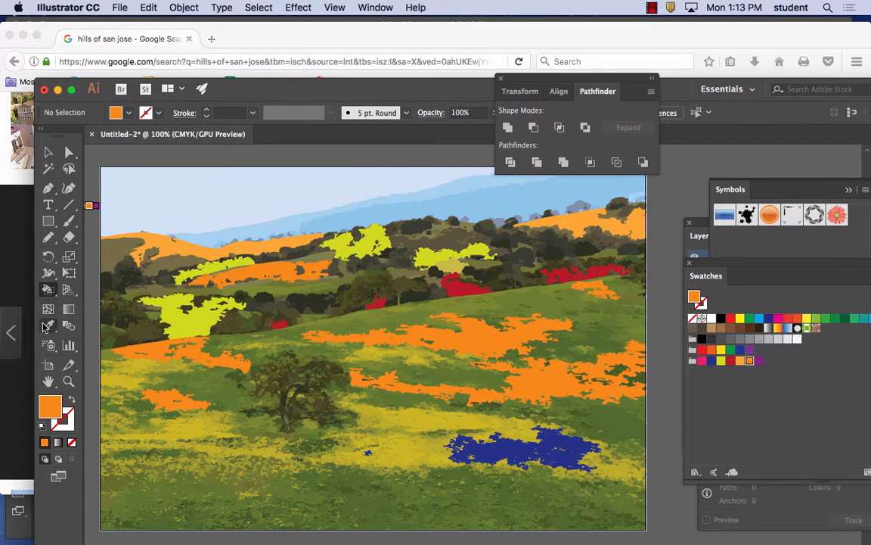
{"action": "left_click", "coordinate": [47, 289]}
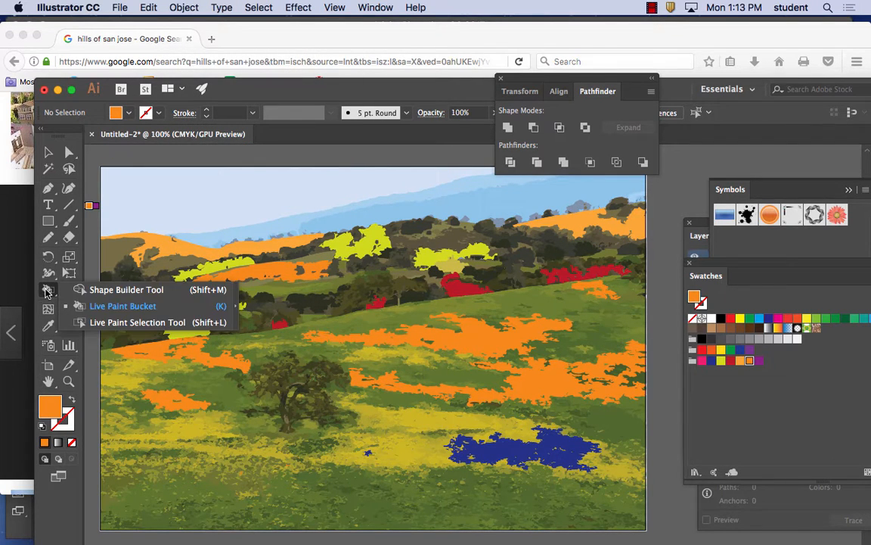
{"action": "left_click", "coordinate": [121, 306]}
{"action": "left_click", "coordinate": [148, 306]}
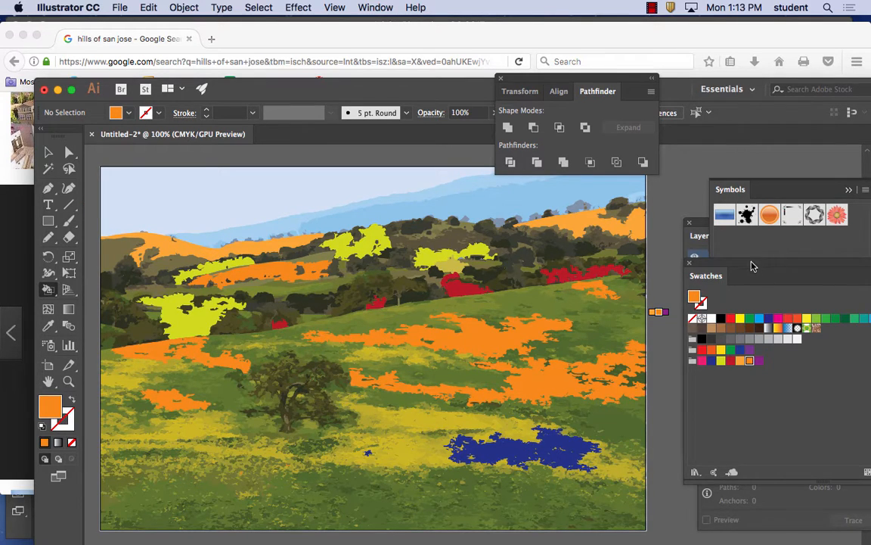
Step: Cycle the bucket's fill through the default swatches from yellow to light tan and paint the flower patch left of the lone tree
{"action": "left_click_drag", "start_coordinate": [753, 265], "coordinate": [335, 136]}
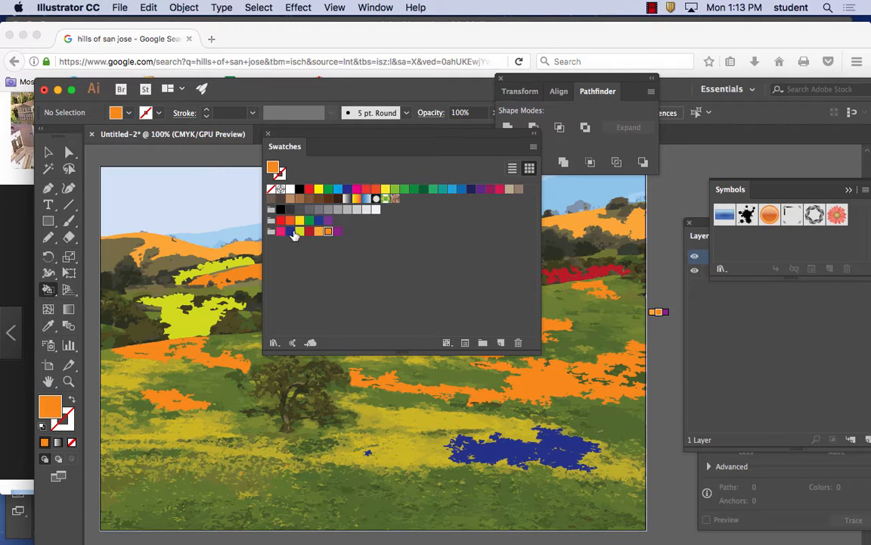
{"action": "left_click", "coordinate": [385, 190]}
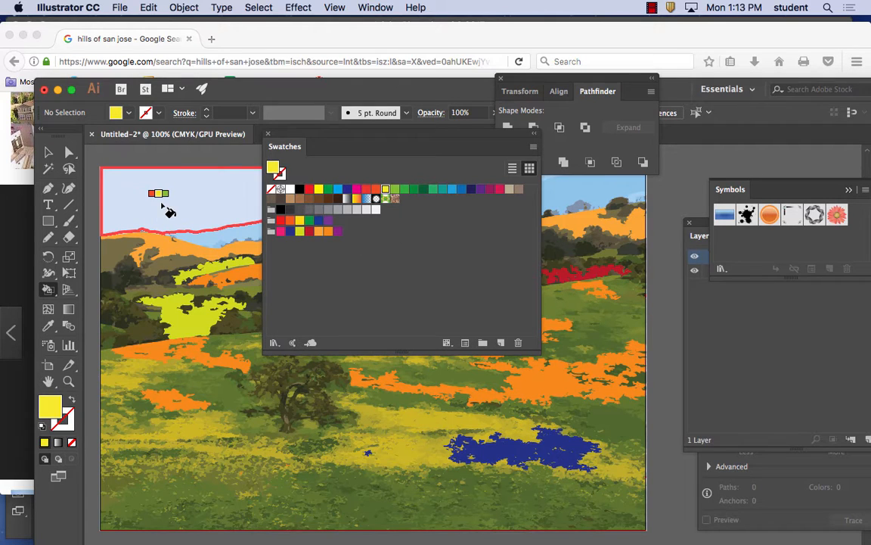
{"action": "key", "text": "Right"}
{"action": "key", "text": "Right"}
{"action": "key", "text": "Right"}
{"action": "key", "text": "Right"}
{"action": "key", "text": "Right"}
{"action": "key", "text": "Right"}
{"action": "key", "text": "Right"}
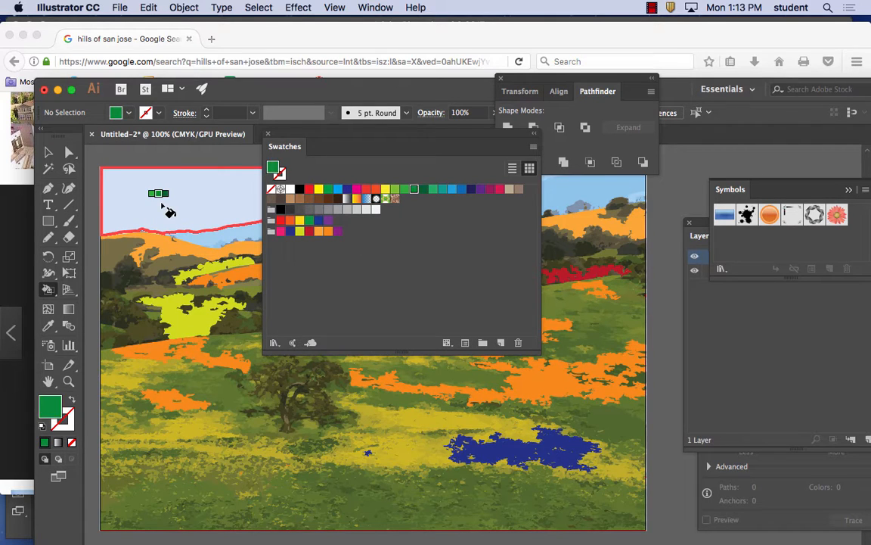
{"action": "key", "text": "Right"}
{"action": "key", "text": "Right"}
{"action": "key", "text": "Right"}
{"action": "key", "text": "Right"}
{"action": "key", "text": "Right"}
{"action": "key", "text": "Right"}
{"action": "key", "text": "Right"}
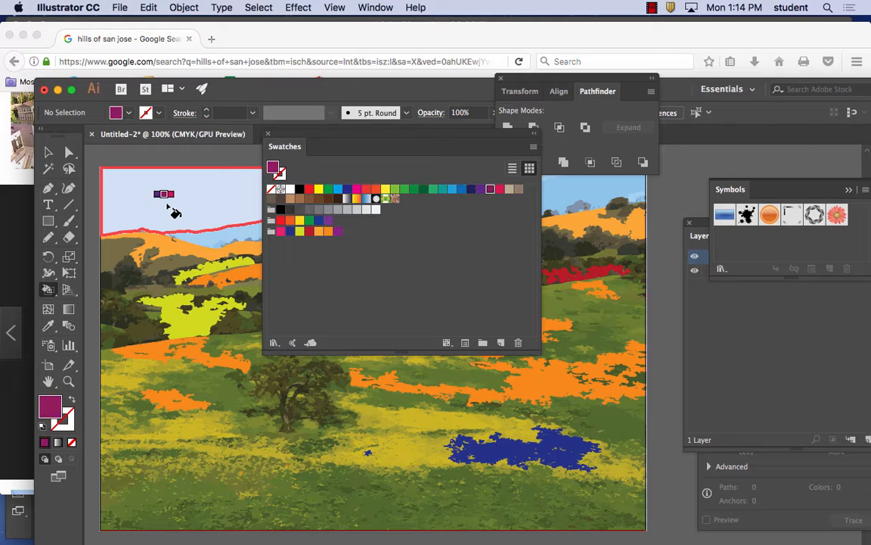
{"action": "key", "text": "Right"}
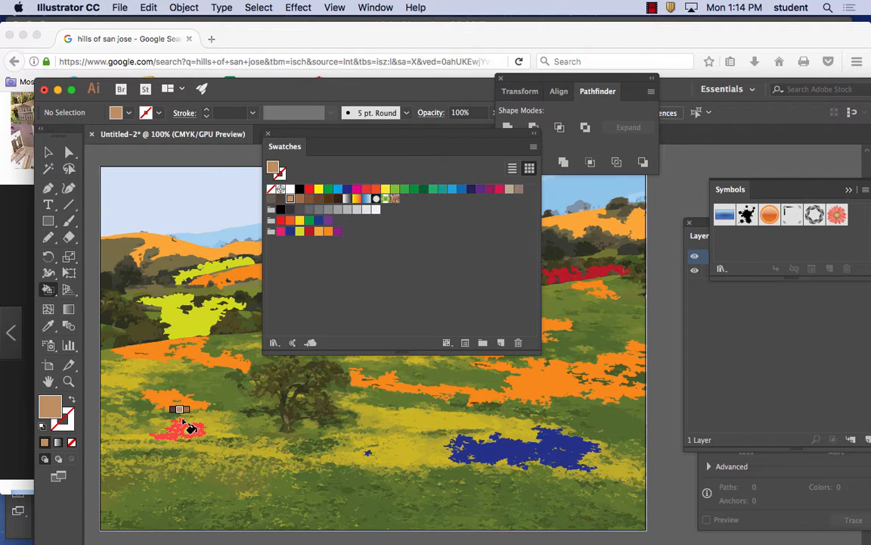
{"action": "left_click", "coordinate": [186, 427]}
Step: Paint the tree trunk, several foreground flower patches and the green patch at the right edge medium brown, and close the Swatches panel
{"action": "key", "text": "Right"}
{"action": "key", "text": "Right"}
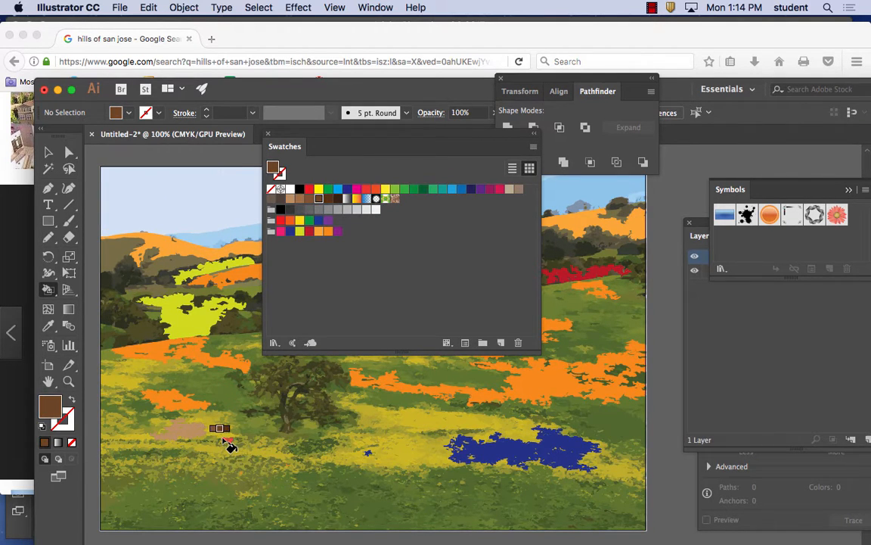
{"action": "left_click", "coordinate": [264, 453]}
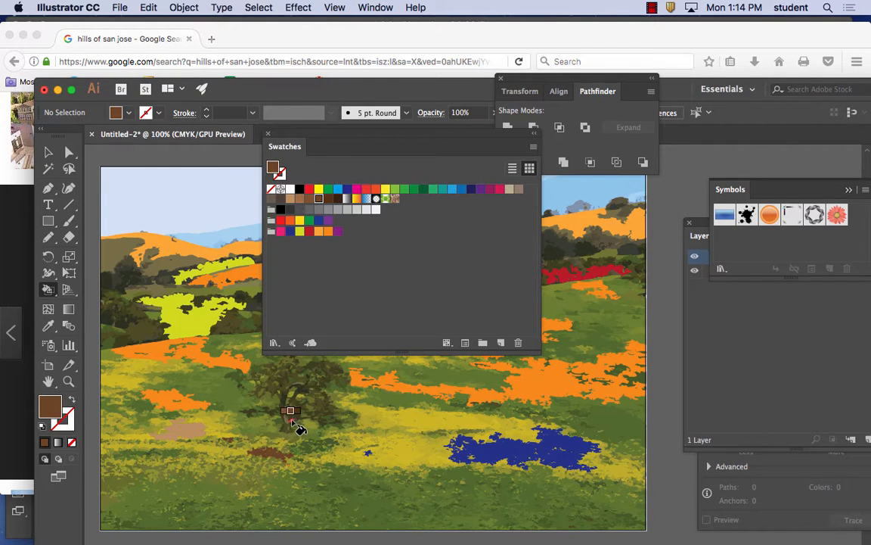
{"action": "left_click", "coordinate": [407, 437]}
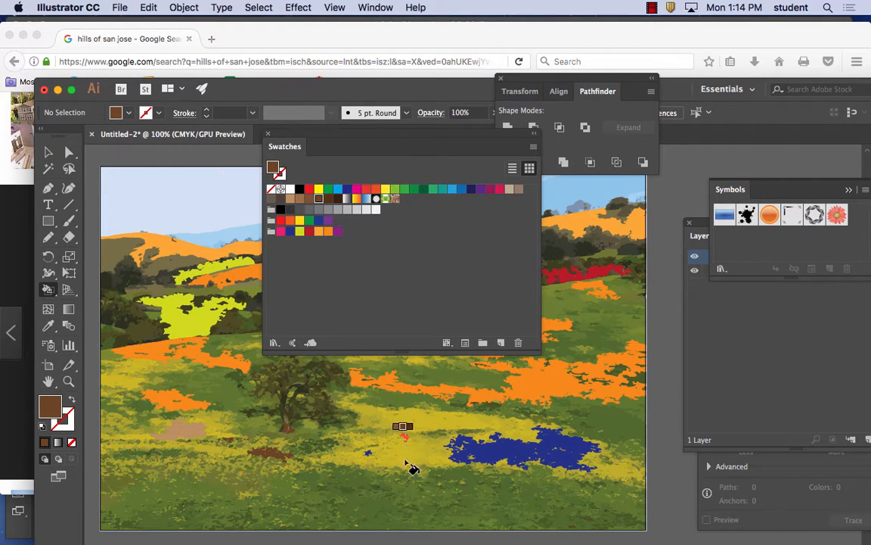
{"action": "left_click", "coordinate": [401, 480]}
{"action": "left_click", "coordinate": [425, 430]}
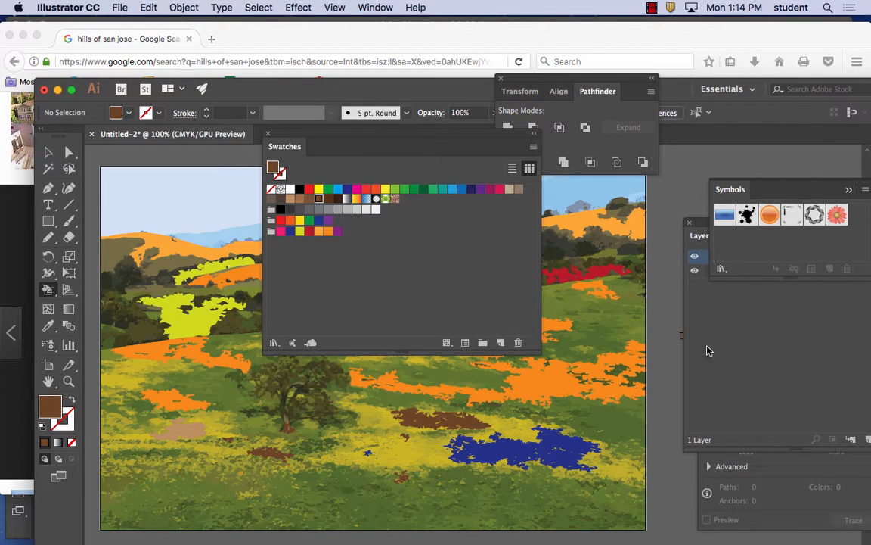
{"action": "left_click", "coordinate": [622, 430]}
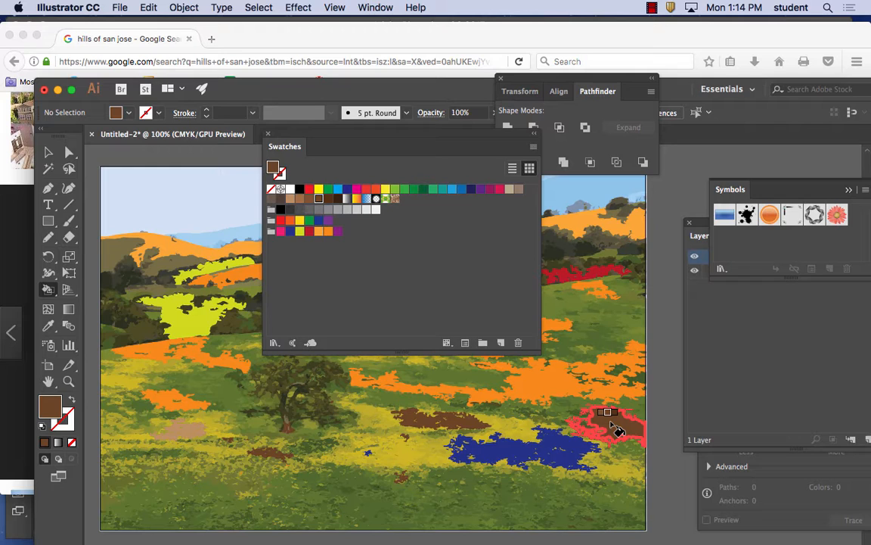
{"action": "left_click", "coordinate": [268, 133]}
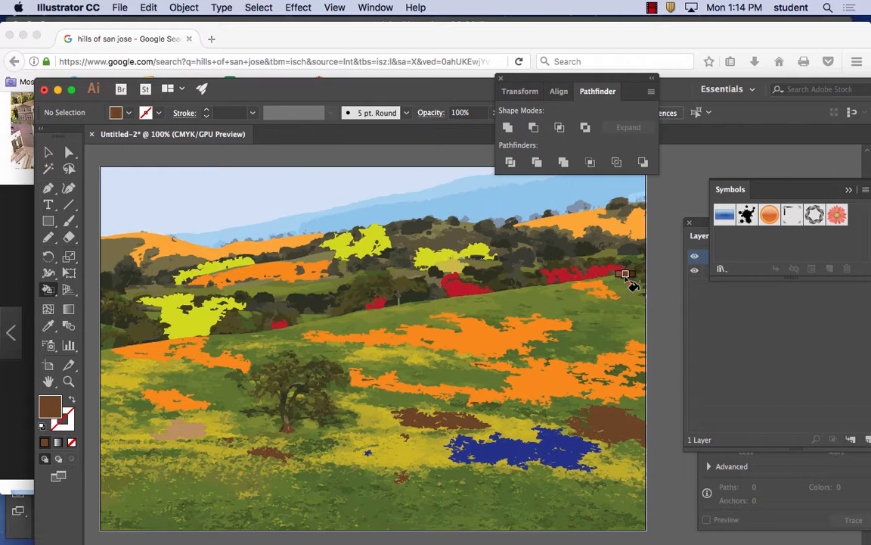
Step: Switch to the Selection tool and inspect the recolored vector shapes up close and as a whole
{"action": "key", "text": "v"}
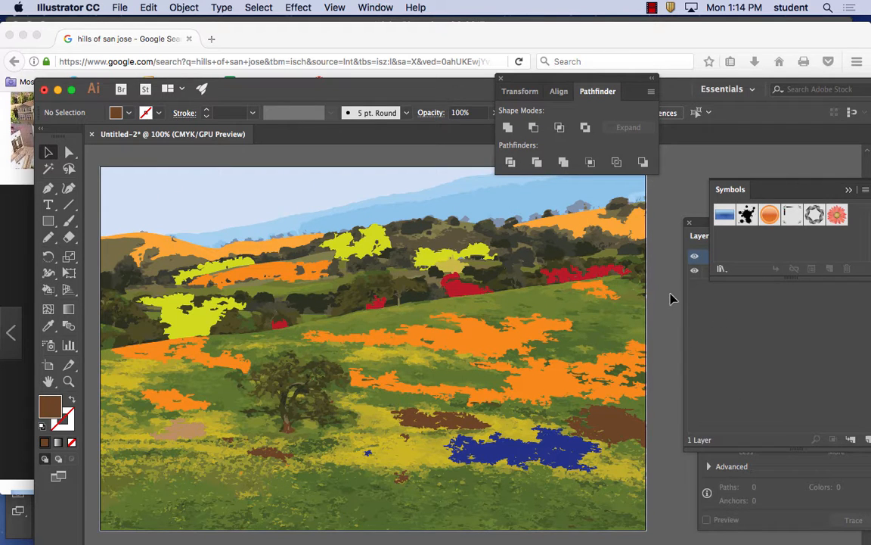
{"action": "key", "text": "super+equal"}
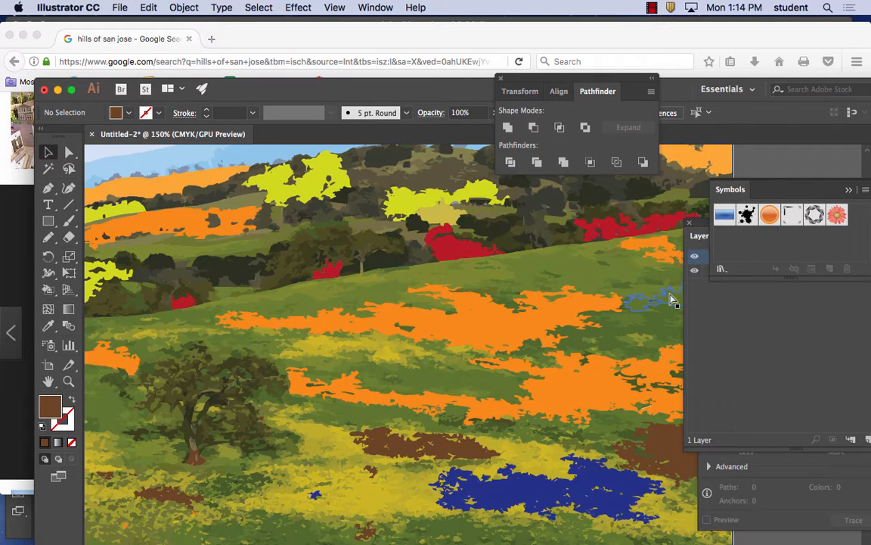
{"action": "key", "text": "super+equal"}
{"action": "key", "text": "super+equal"}
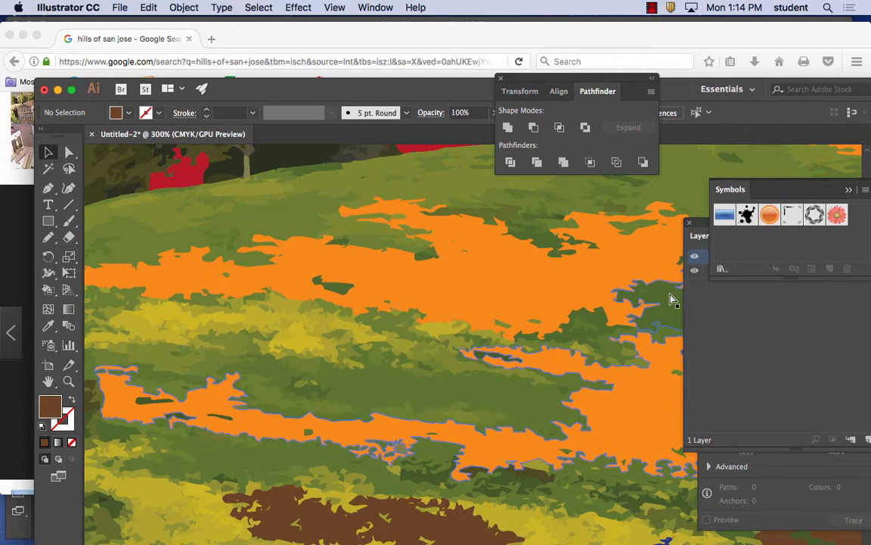
{"action": "key", "text": "super+equal"}
{"action": "key", "text": "super+minus"}
{"action": "key", "text": "super+minus"}
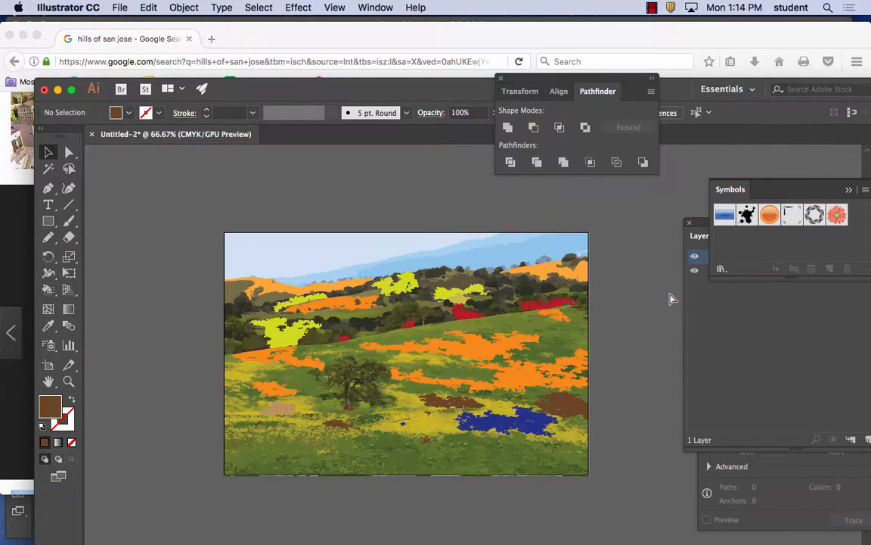
Step: Place mask.png from the Desktop over the middle of the landscape, sized to nearly the full artboard height
{"action": "left_click", "coordinate": [119, 7]}
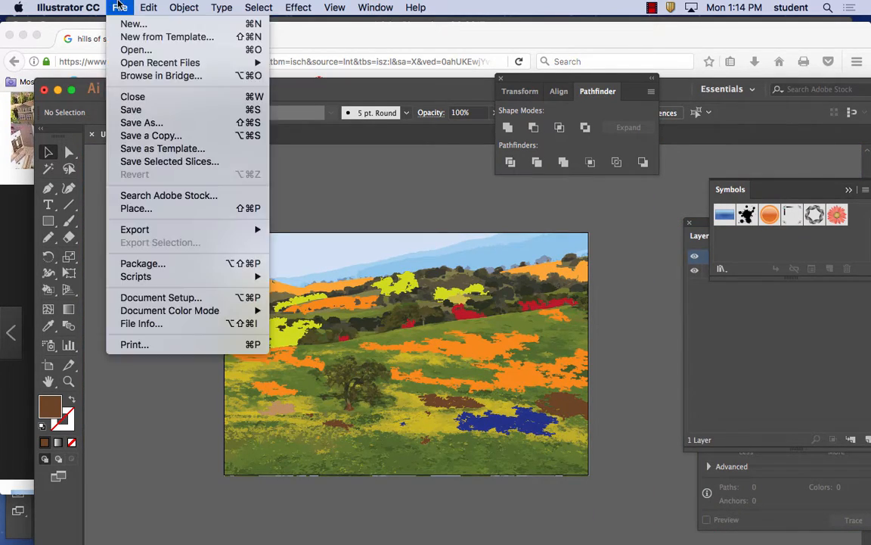
{"action": "left_click", "coordinate": [144, 208]}
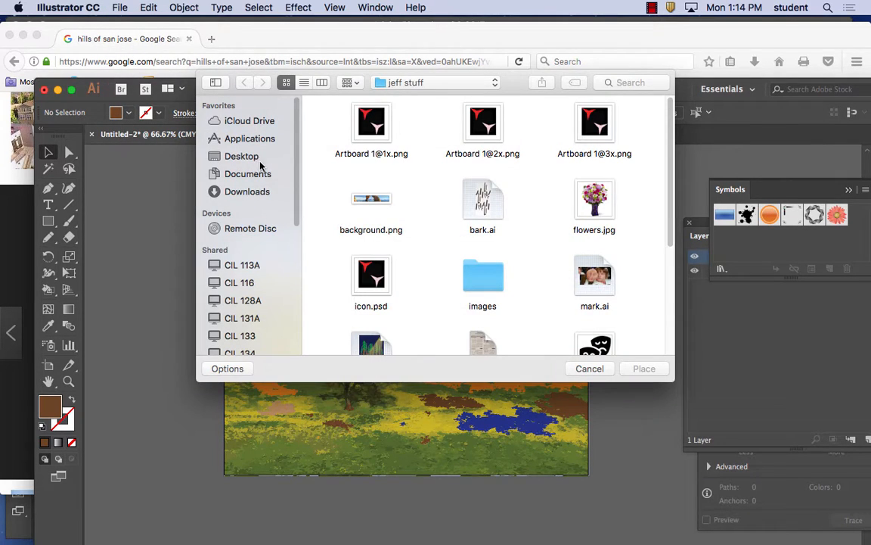
{"action": "left_click", "coordinate": [231, 155]}
{"action": "scroll", "coordinate": [513, 237], "scroll_direction": "down", "scroll_amount": 3}
{"action": "left_click", "coordinate": [483, 227]}
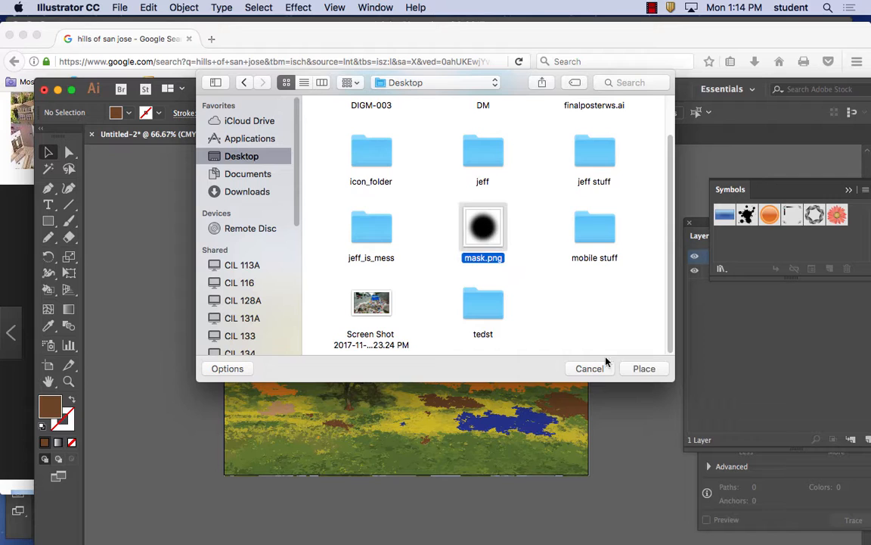
{"action": "left_click", "coordinate": [649, 367]}
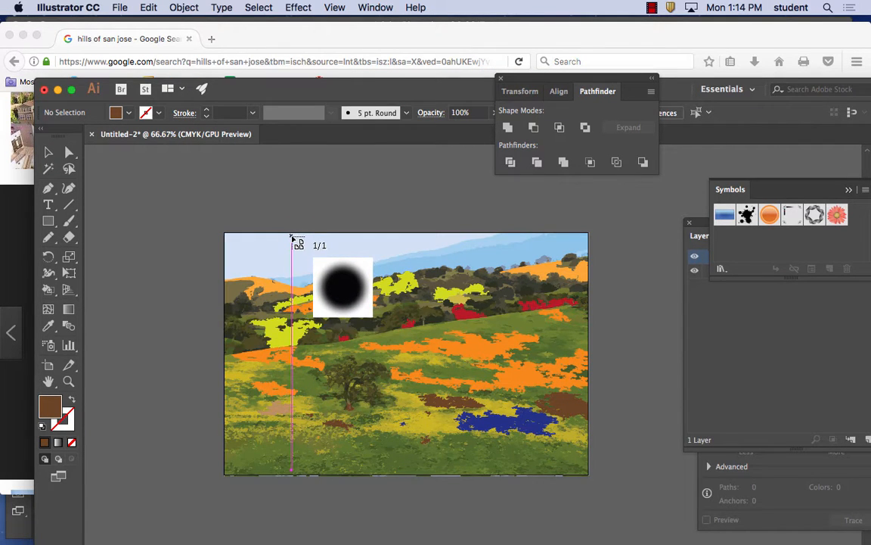
{"action": "left_click_drag", "start_coordinate": [295, 242], "coordinate": [544, 475]}
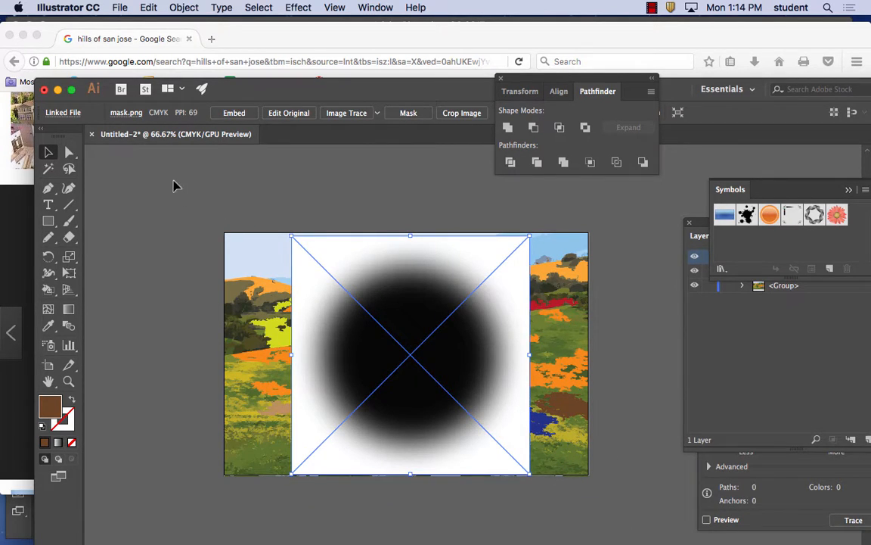
Step: Select the landscape artwork together with the placed mask image and bring the Transparency options beside the artboard
{"action": "left_click", "coordinate": [174, 204]}
{"action": "key", "text": "super+a"}
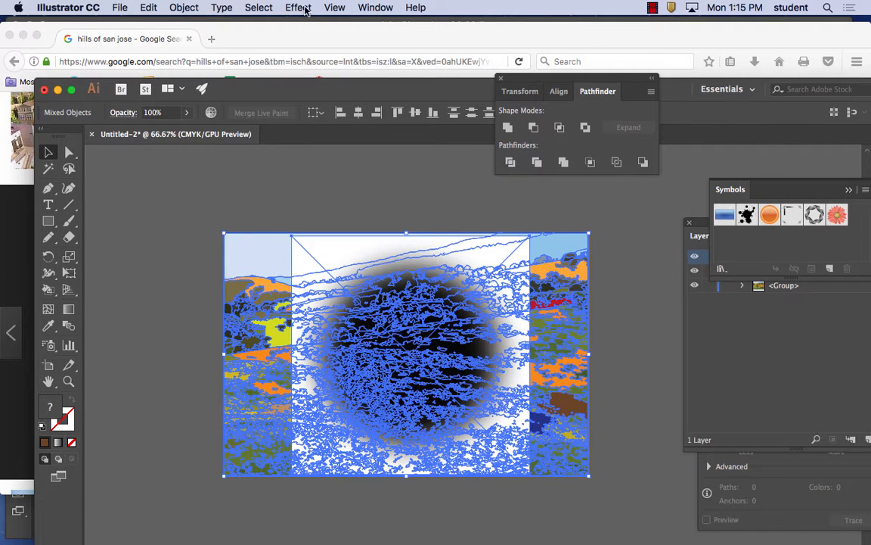
{"action": "left_click", "coordinate": [376, 7]}
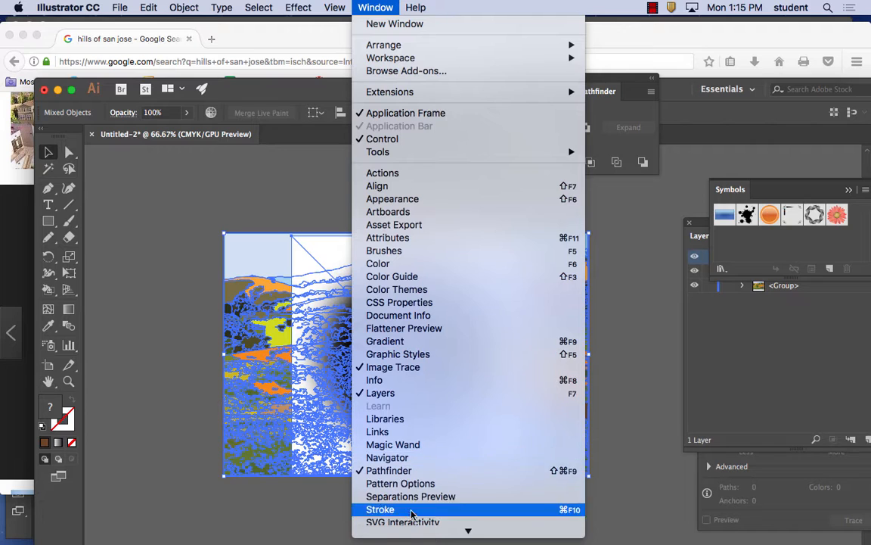
{"action": "mouse_move", "coordinate": [411, 528]}
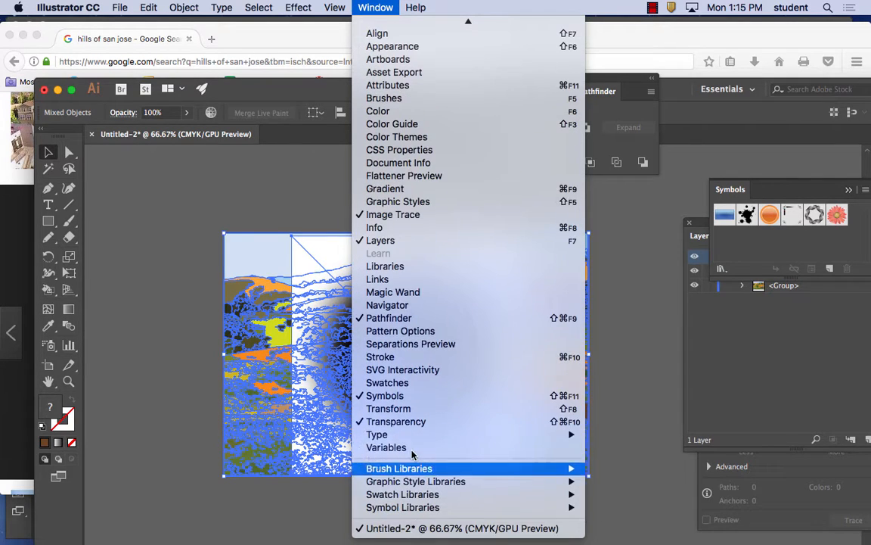
{"action": "left_click", "coordinate": [421, 426]}
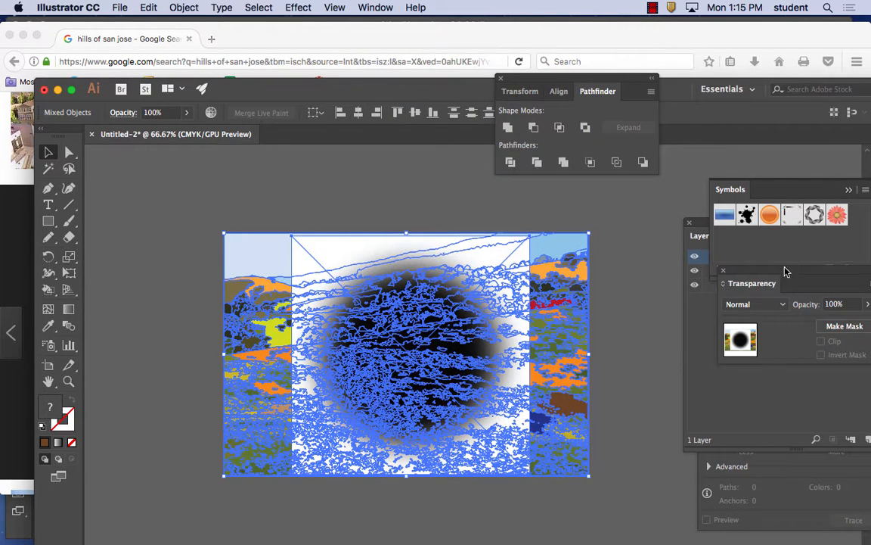
{"action": "left_click_drag", "start_coordinate": [715, 281], "coordinate": [139, 187]}
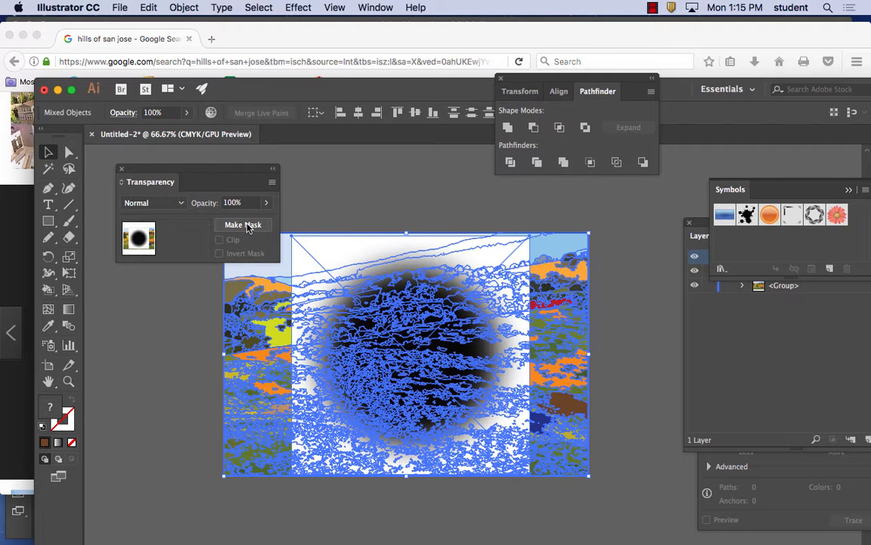
Step: Make an opacity mask from the selection with Invert Mask enabled, and deselect the artwork
{"action": "left_click", "coordinate": [245, 226]}
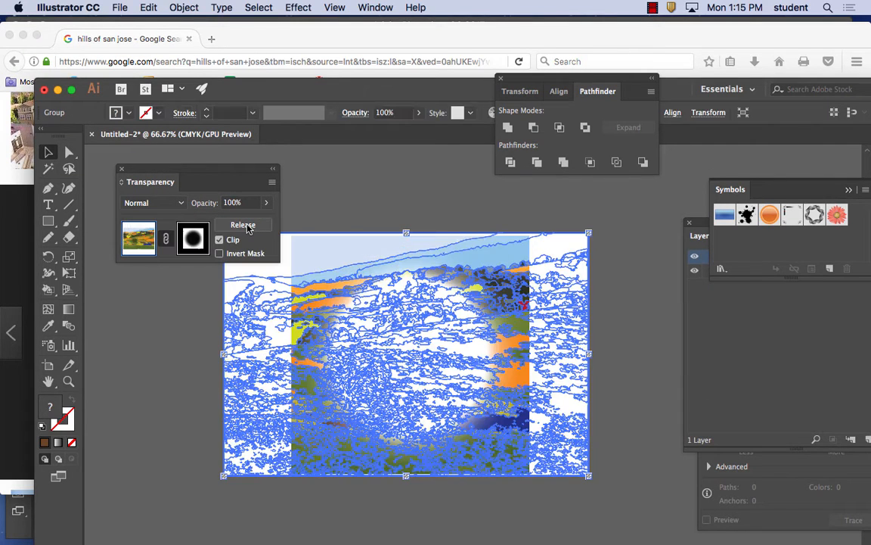
{"action": "left_click", "coordinate": [220, 255]}
{"action": "left_click", "coordinate": [342, 196]}
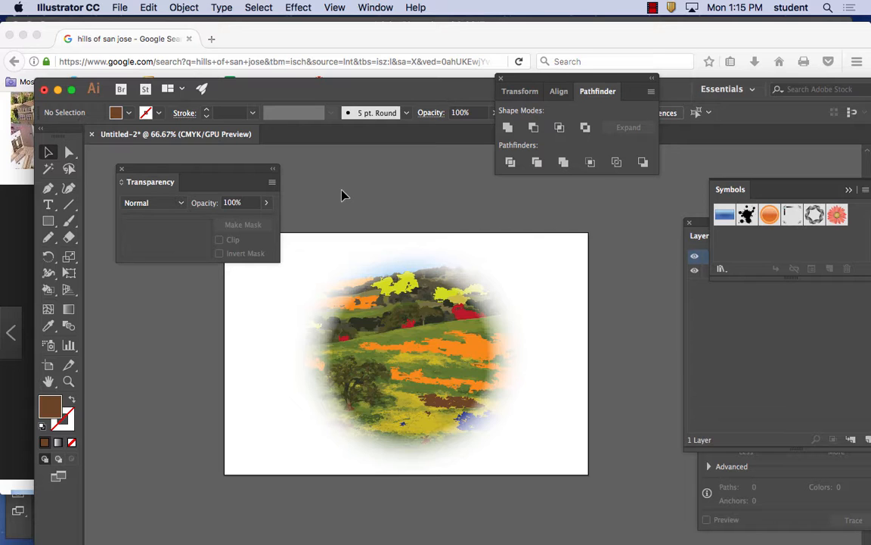
Step: Run Clean Up on the masked landscape to delete stray points, unpainted objects and empty text paths
{"action": "left_click", "coordinate": [184, 7]}
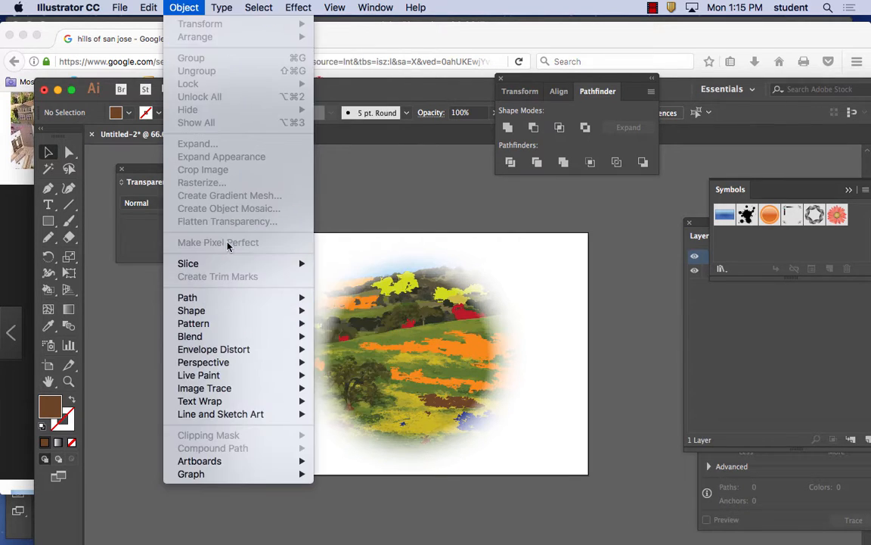
{"action": "mouse_move", "coordinate": [207, 353]}
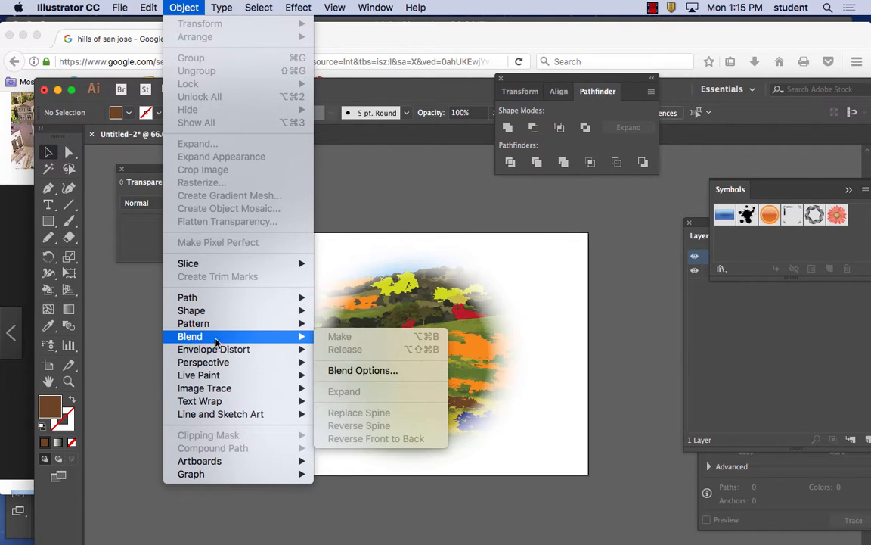
{"action": "mouse_move", "coordinate": [212, 316]}
{"action": "mouse_move", "coordinate": [225, 301]}
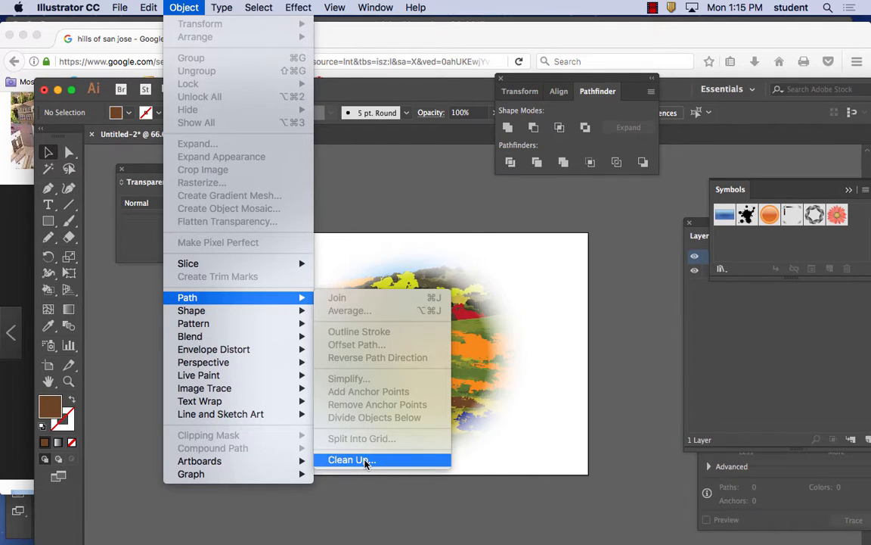
{"action": "left_click", "coordinate": [587, 413]}
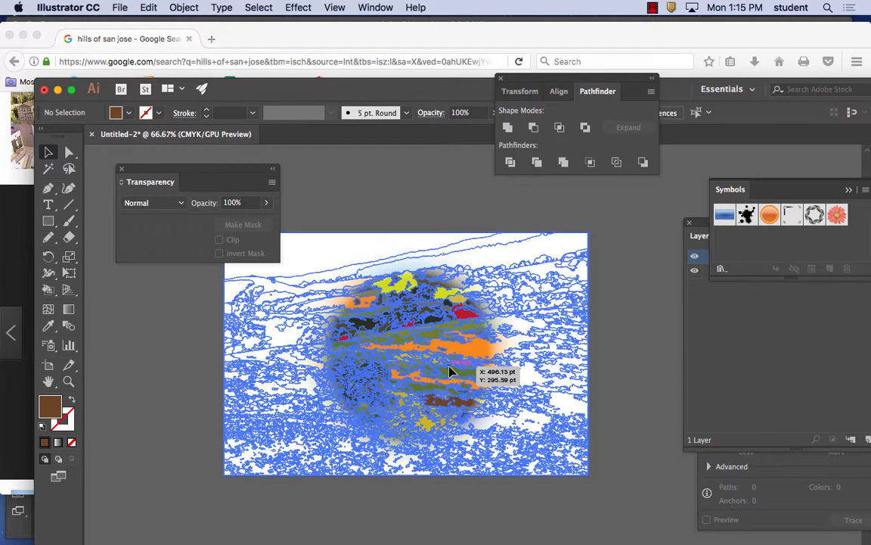
{"action": "left_click", "coordinate": [449, 367]}
{"action": "left_click", "coordinate": [184, 8]}
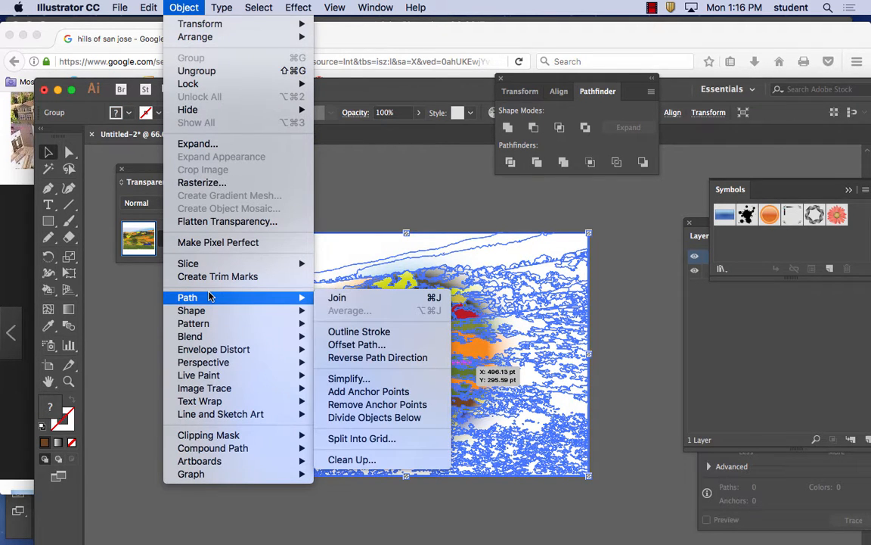
{"action": "left_click", "coordinate": [352, 459]}
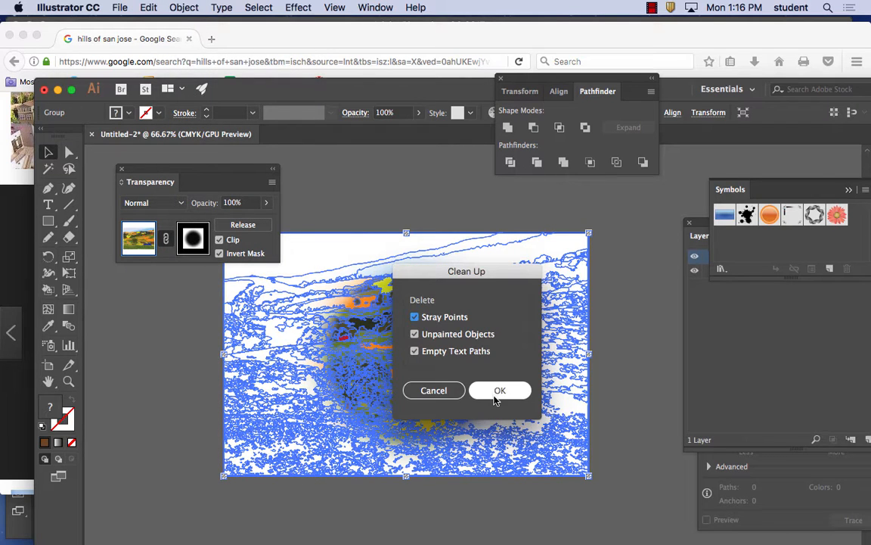
{"action": "left_click", "coordinate": [500, 389]}
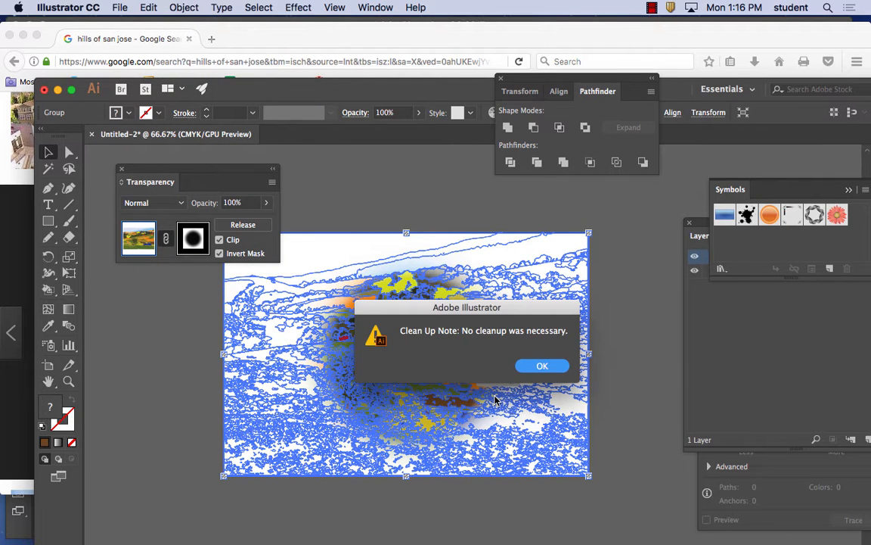
{"action": "left_click", "coordinate": [542, 366]}
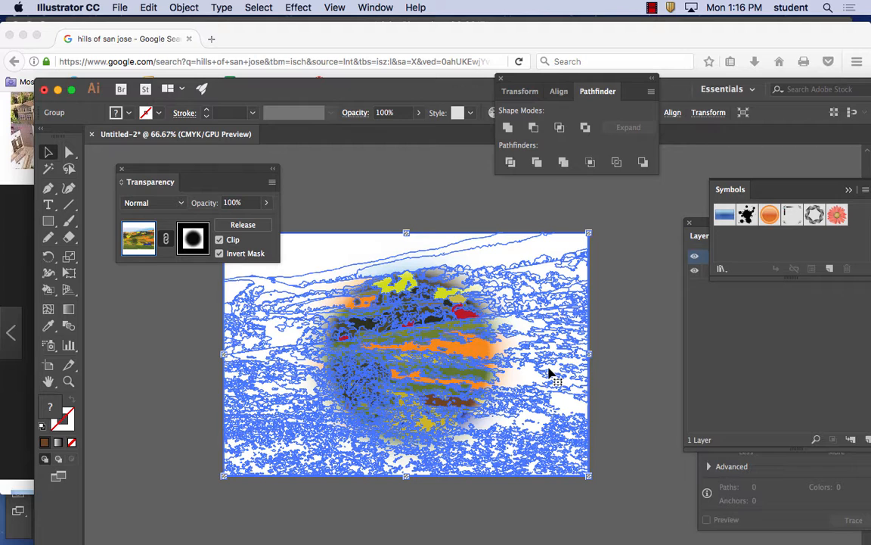
{"action": "left_click", "coordinate": [181, 7]}
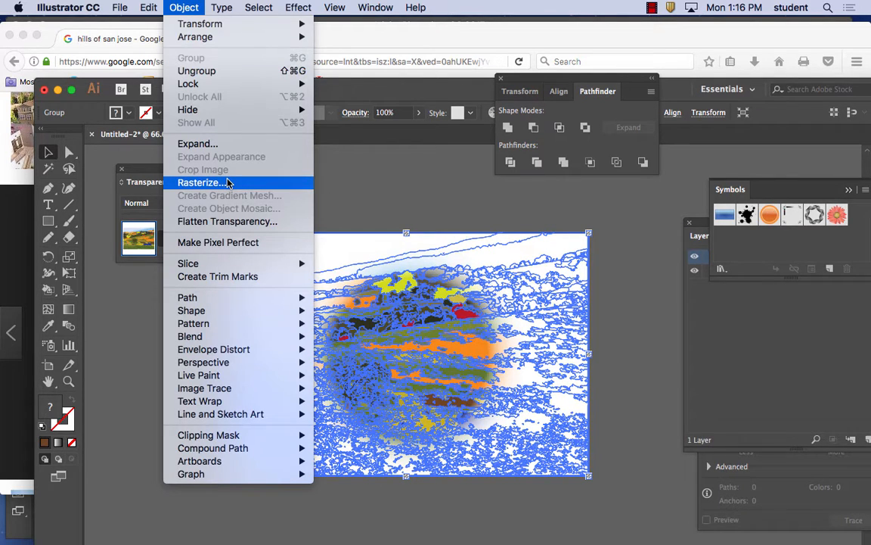
{"action": "left_click", "coordinate": [361, 185]}
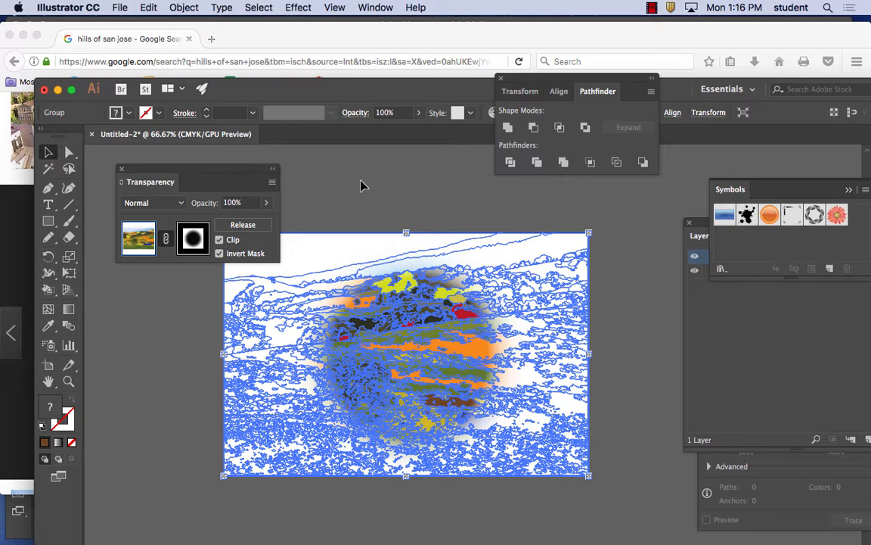
{"action": "left_click", "coordinate": [445, 209]}
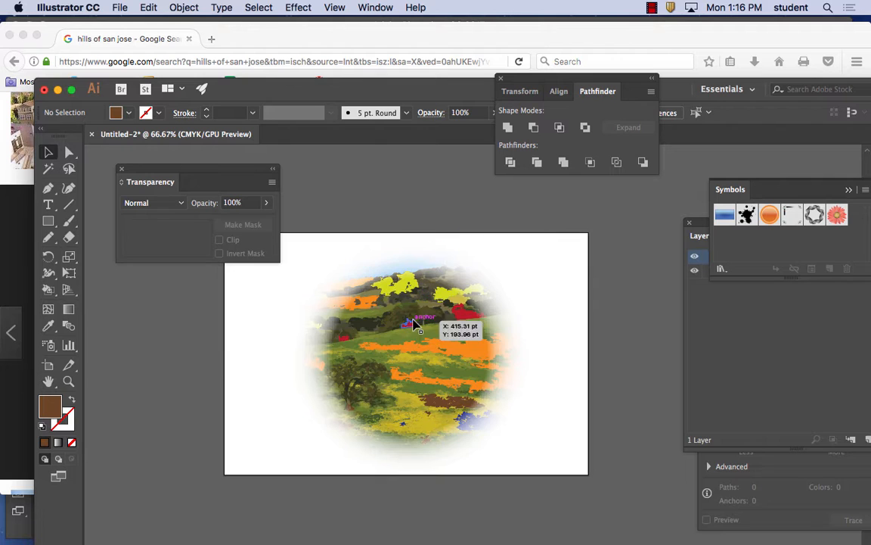
Step: Rasterize the masked landscape as CMYK at High (300 ppi) with a transparent background, and shift the image slightly down and left
{"action": "left_click", "coordinate": [403, 312]}
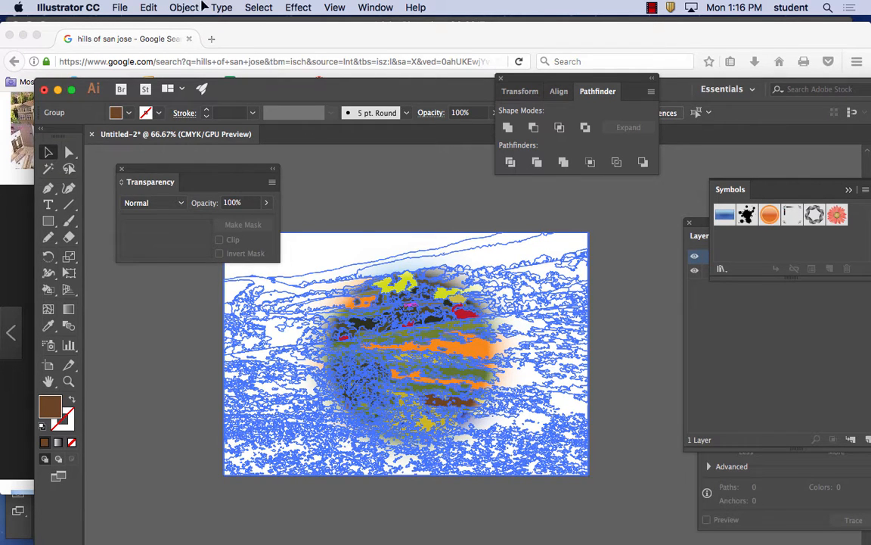
{"action": "left_click", "coordinate": [185, 7]}
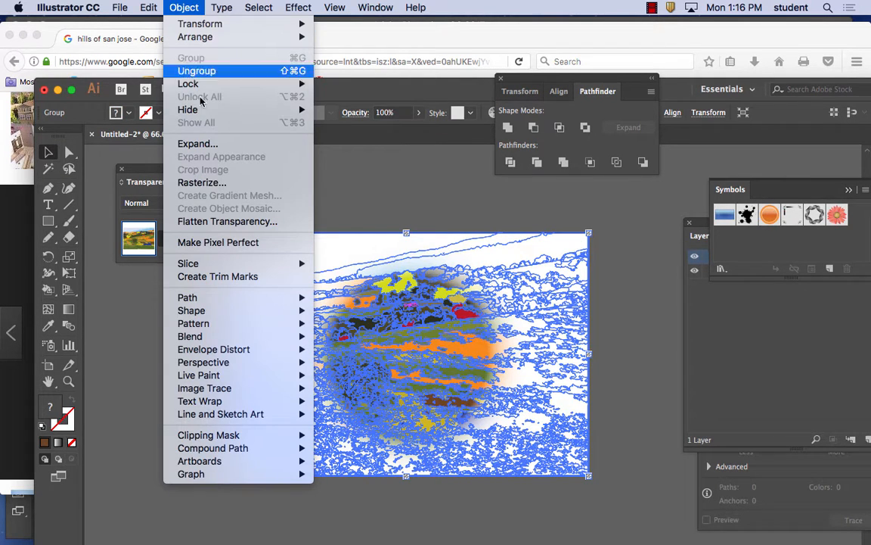
{"action": "left_click", "coordinate": [229, 183]}
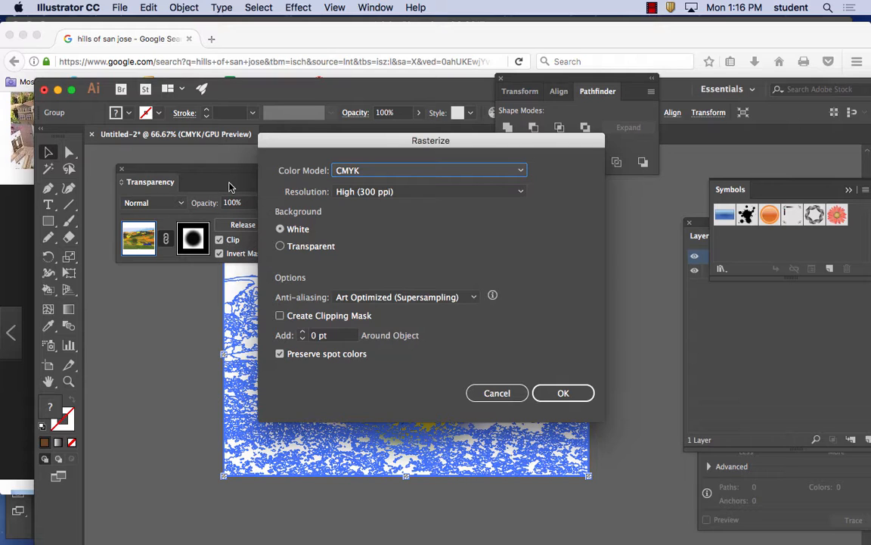
{"action": "left_click", "coordinate": [382, 193]}
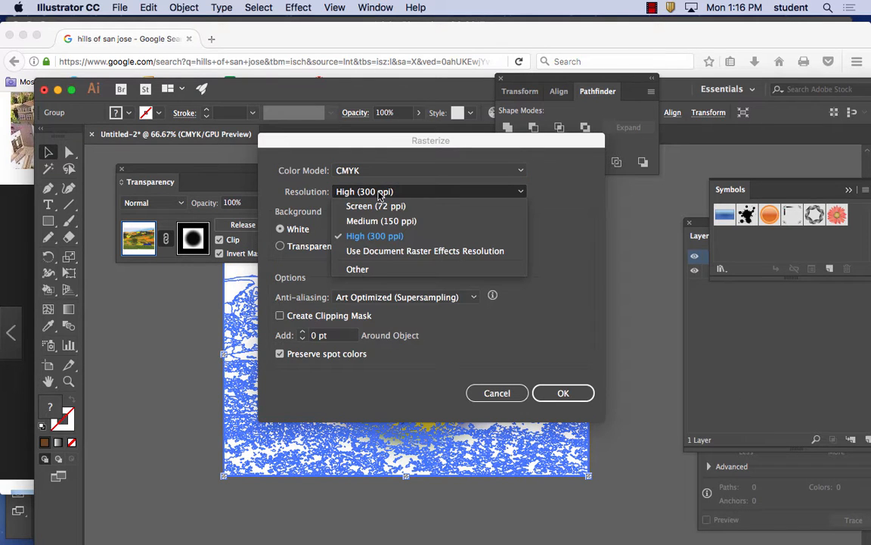
{"action": "left_click", "coordinate": [393, 239]}
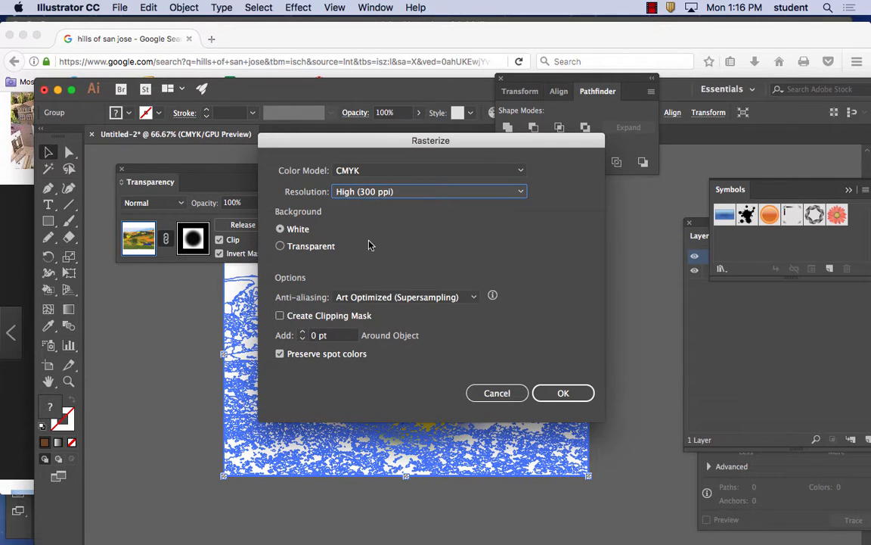
{"action": "left_click", "coordinate": [297, 246]}
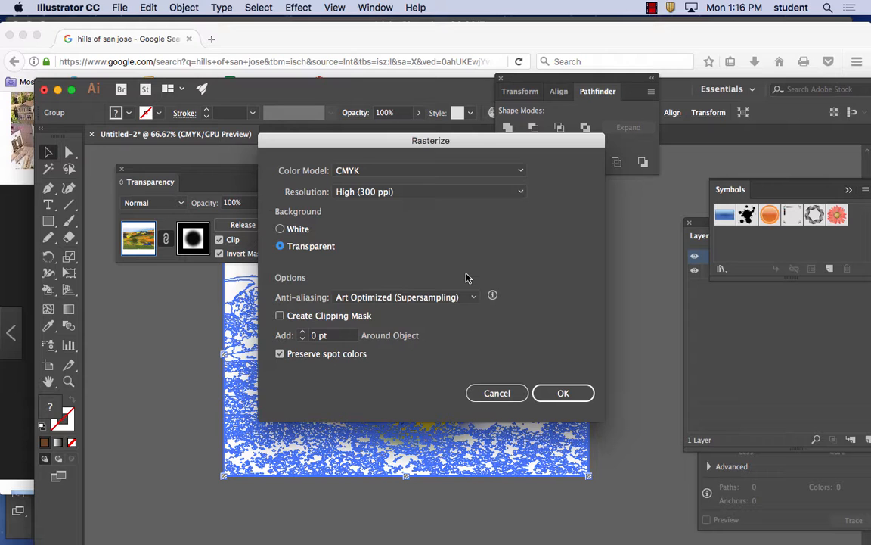
{"action": "left_click", "coordinate": [562, 393]}
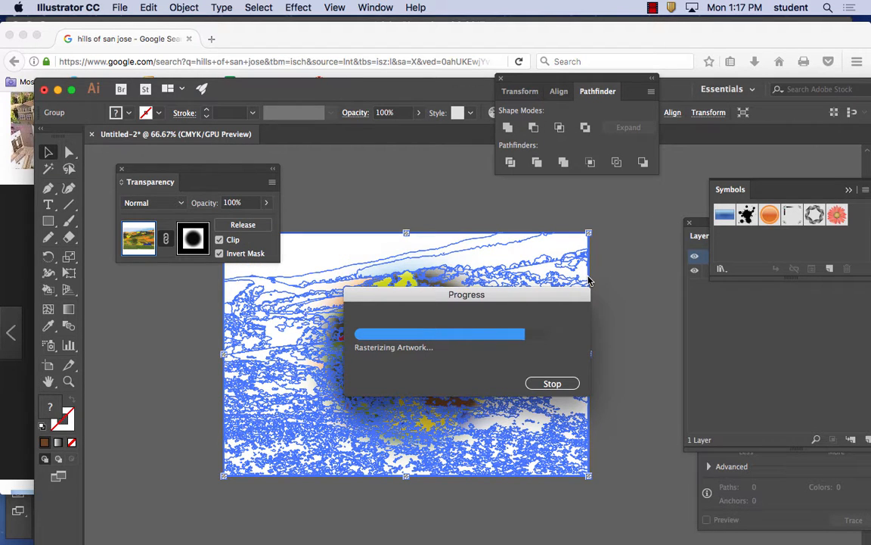
{"action": "left_click", "coordinate": [408, 188]}
{"action": "left_click_drag", "start_coordinate": [437, 320], "coordinate": [415, 332]}
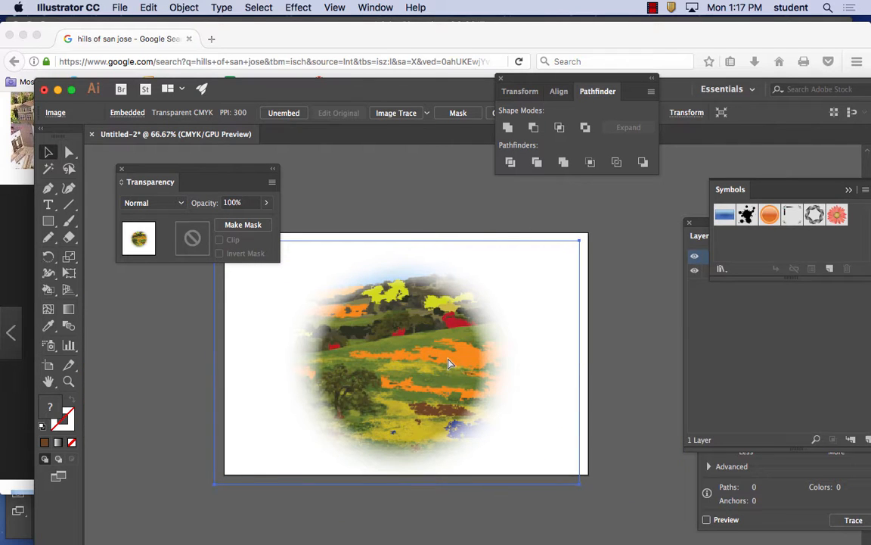
Step: Switch to Photoshop and start opening a file from the Desktop
{"action": "mouse_move", "coordinate": [371, 538]}
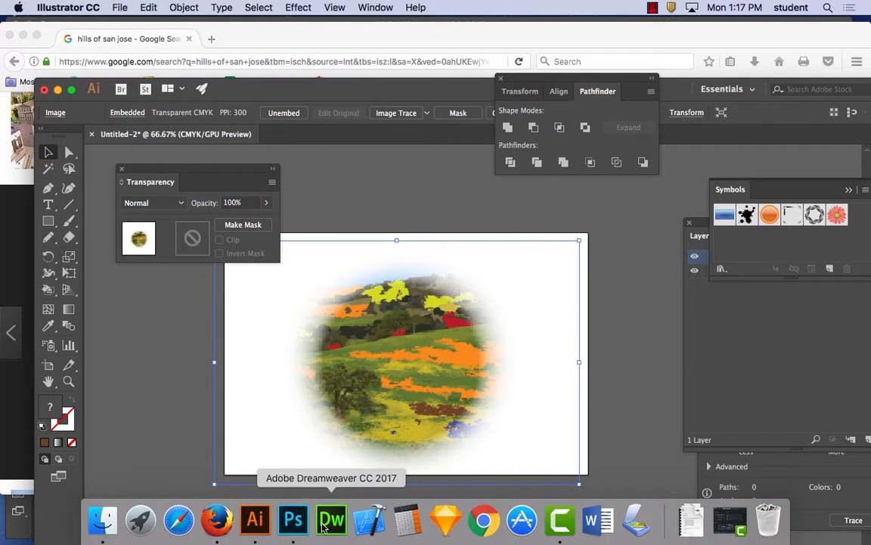
{"action": "left_click", "coordinate": [294, 526]}
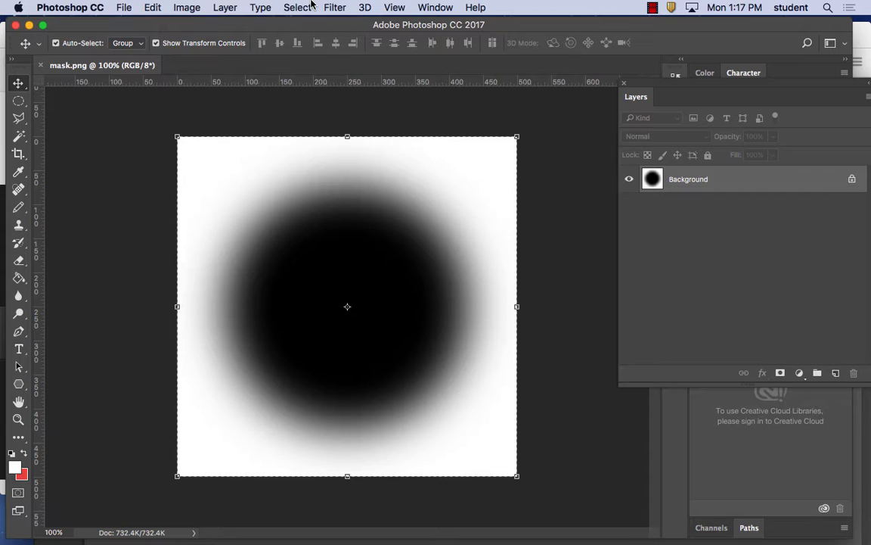
{"action": "left_click", "coordinate": [124, 7]}
{"action": "left_click", "coordinate": [140, 36]}
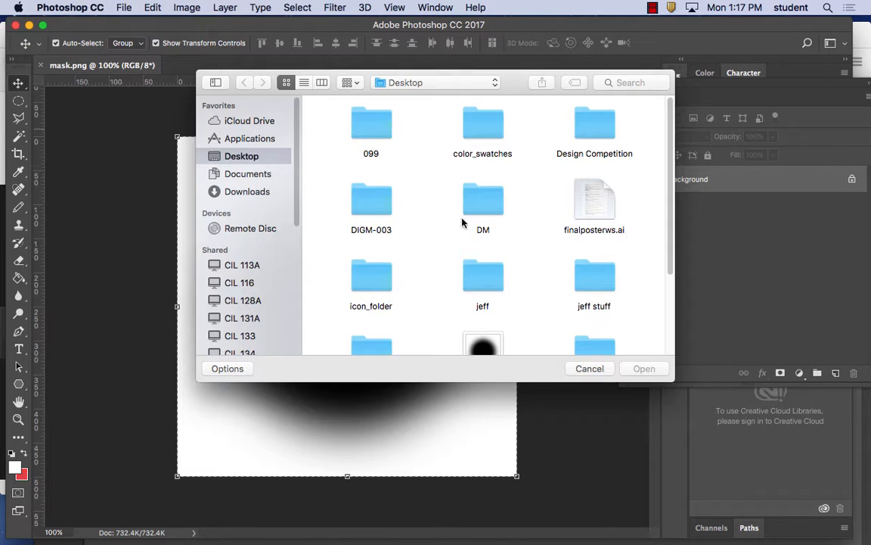
Step: Look through the Desktop folder above mobile stuff for a file to open, and return to the Desktop
{"action": "scroll", "coordinate": [529, 226], "scroll_direction": "down", "scroll_amount": 3}
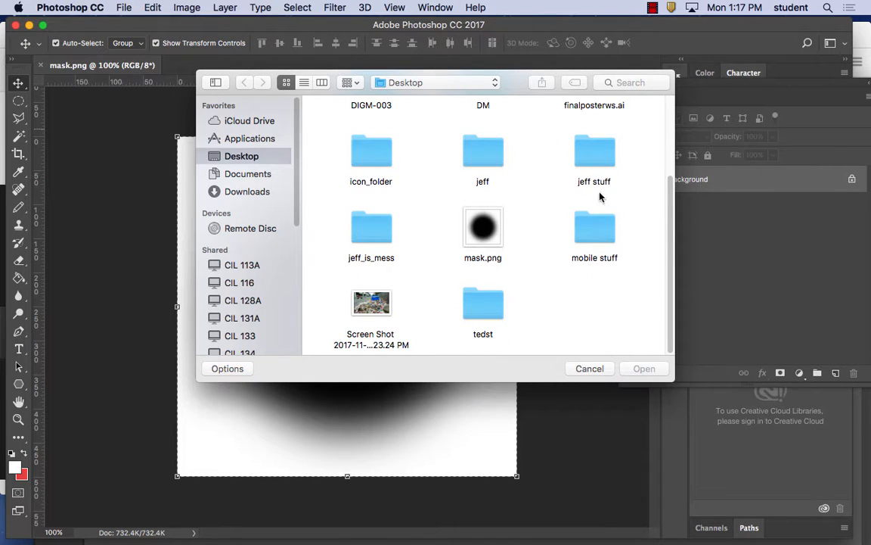
{"action": "double_click", "coordinate": [598, 155]}
{"action": "scroll", "coordinate": [543, 239], "scroll_direction": "down", "scroll_amount": 2}
{"action": "scroll", "coordinate": [543, 239], "scroll_direction": "down", "scroll_amount": 3}
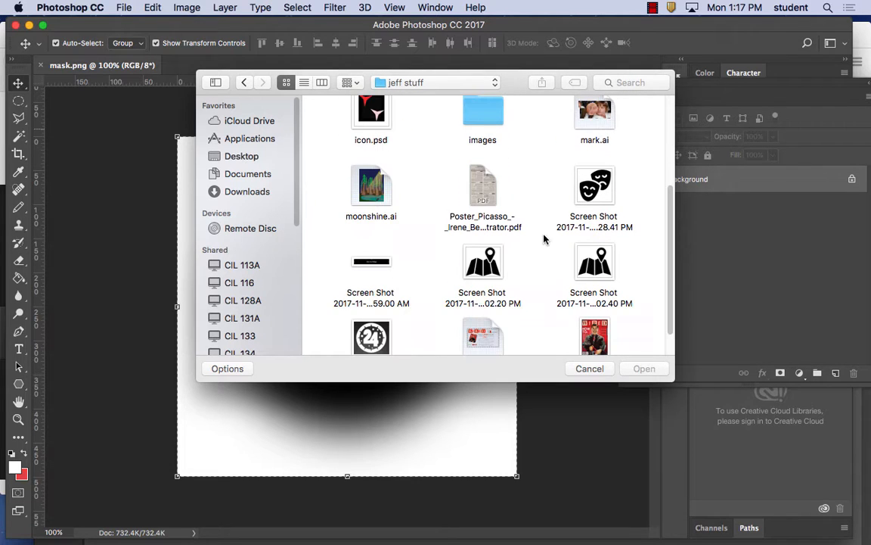
{"action": "scroll", "coordinate": [496, 229], "scroll_direction": "up", "scroll_amount": 5}
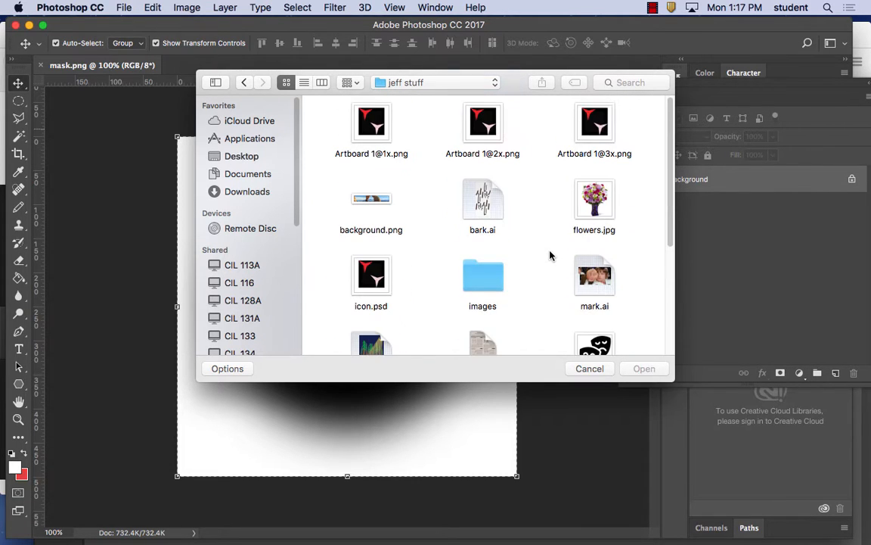
{"action": "left_click", "coordinate": [407, 83]}
{"action": "left_click", "coordinate": [442, 96]}
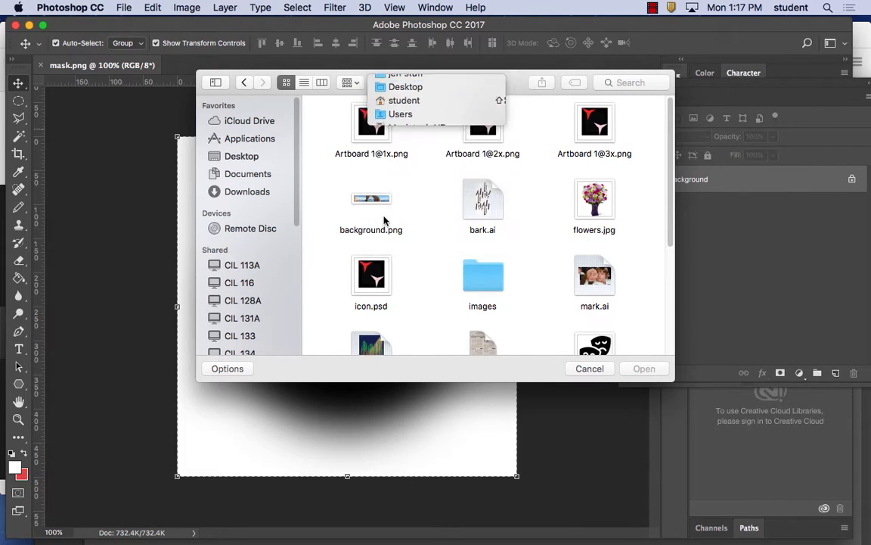
Step: Open the grayscale crater image PIA21908~orig.jpg from the Desktop folder beside mask.png
{"action": "scroll", "coordinate": [415, 272], "scroll_direction": "down", "scroll_amount": 2}
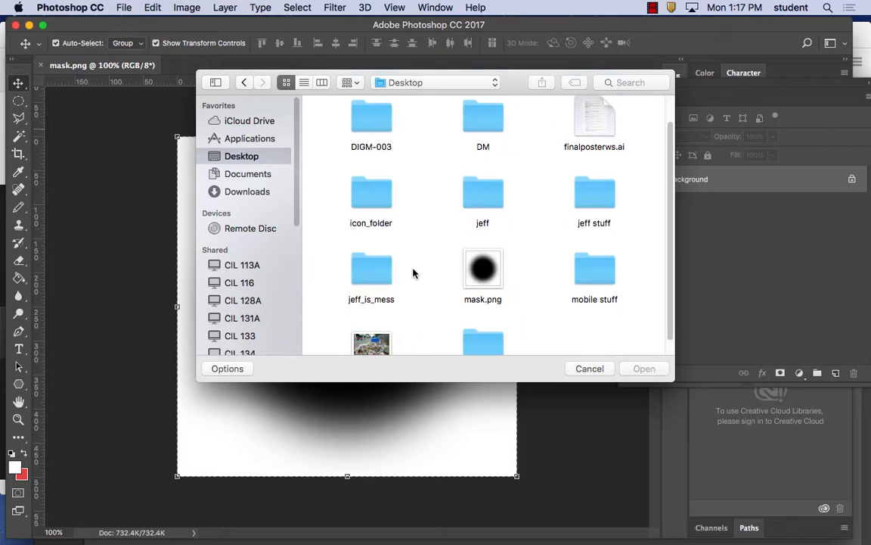
{"action": "double_click", "coordinate": [373, 271]}
{"action": "scroll", "coordinate": [453, 227], "scroll_direction": "down", "scroll_amount": 5}
{"action": "scroll", "coordinate": [457, 228], "scroll_direction": "up", "scroll_amount": 5}
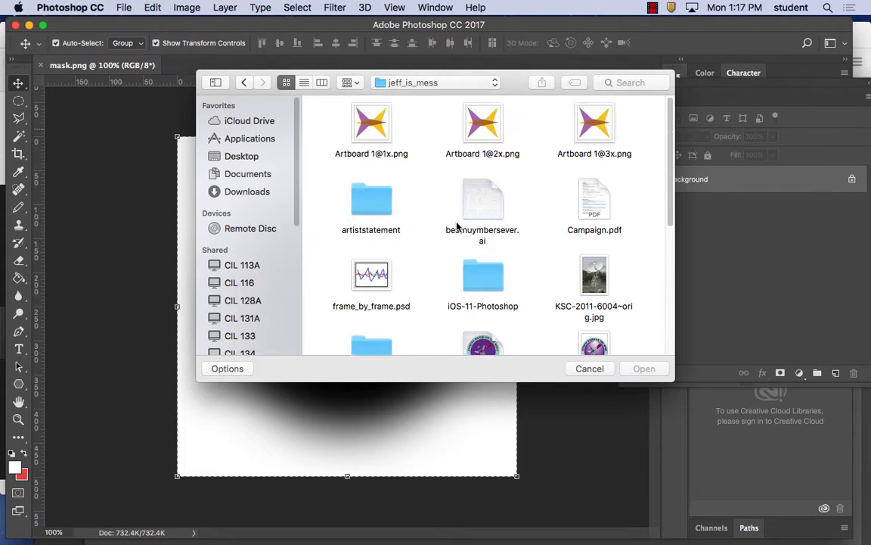
{"action": "scroll", "coordinate": [458, 228], "scroll_direction": "down", "scroll_amount": 5}
{"action": "scroll", "coordinate": [457, 226], "scroll_direction": "up", "scroll_amount": 1}
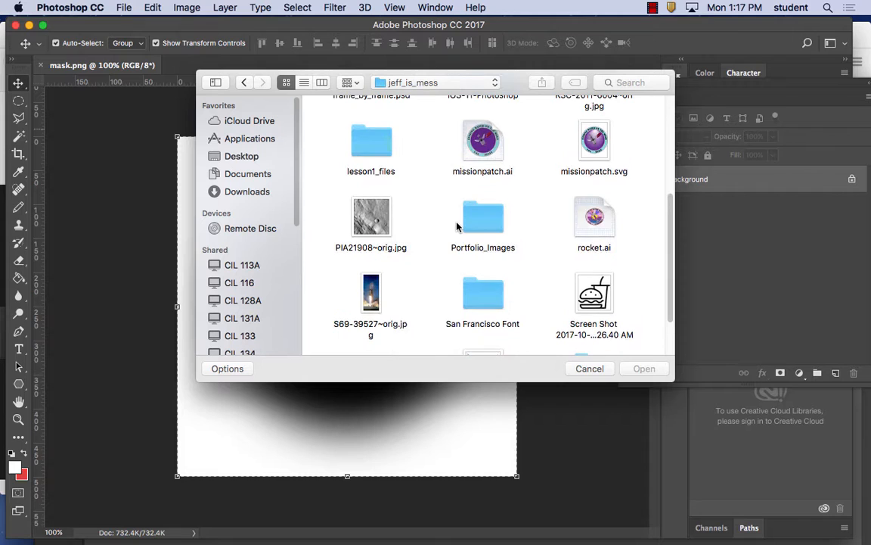
{"action": "scroll", "coordinate": [457, 227], "scroll_direction": "down", "scroll_amount": 2}
{"action": "left_click", "coordinate": [371, 151]}
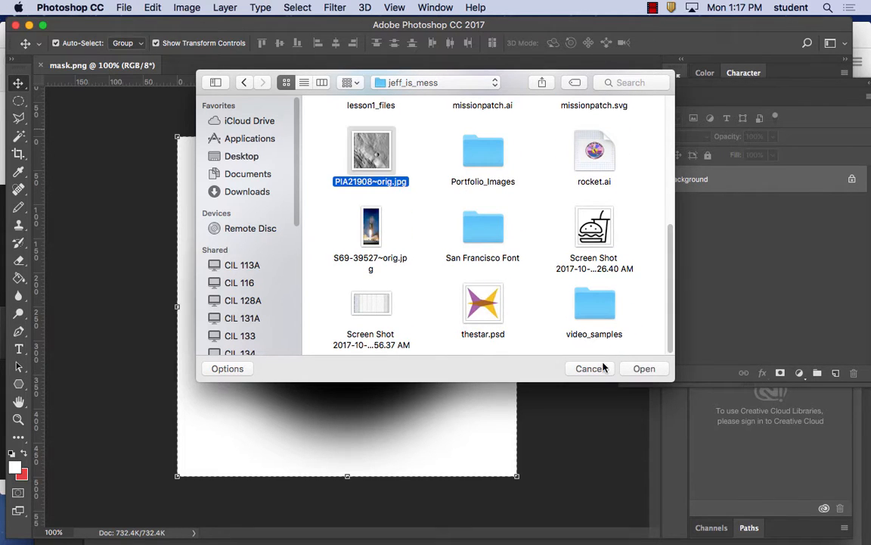
{"action": "left_click", "coordinate": [645, 369]}
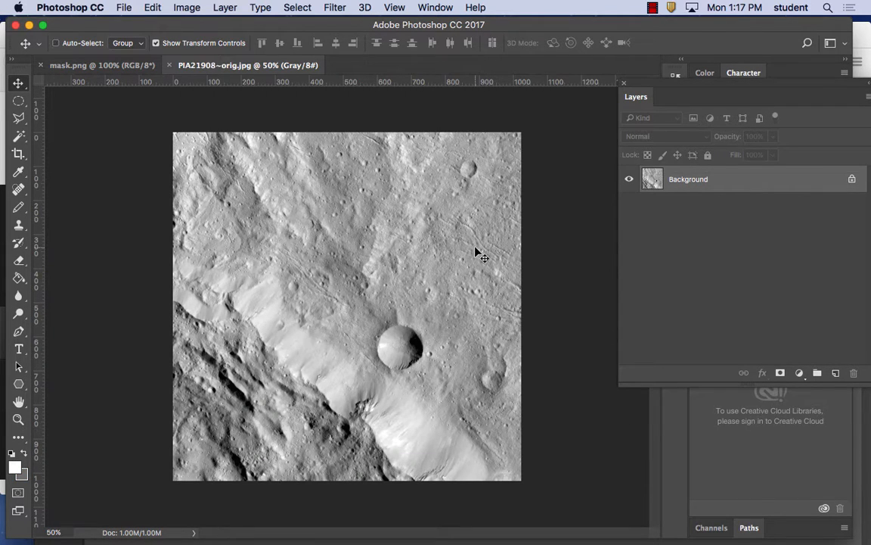
{"action": "key", "text": "super+v"}
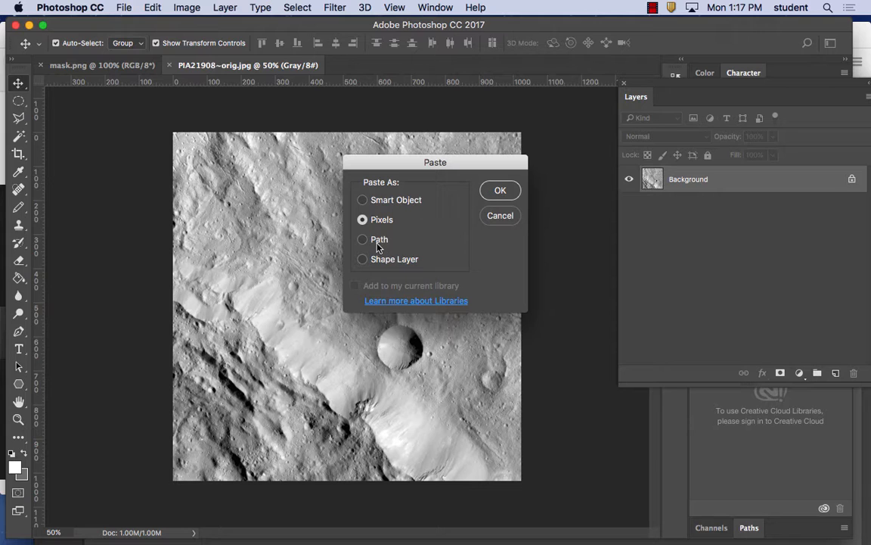
{"action": "left_click", "coordinate": [405, 203]}
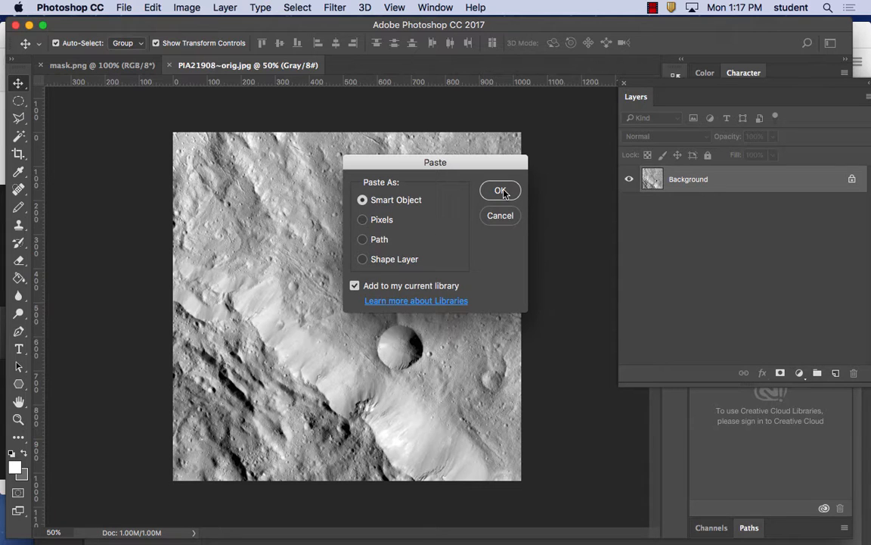
{"action": "left_click", "coordinate": [501, 191]}
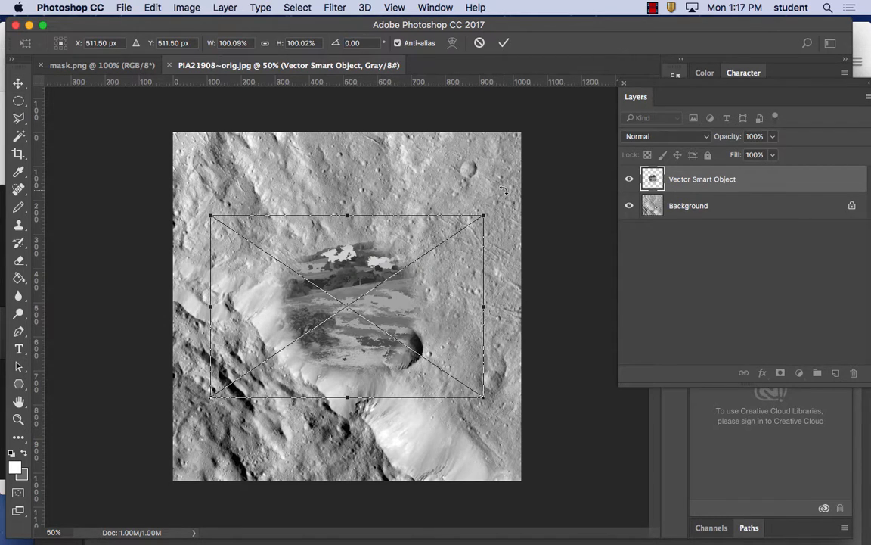
{"action": "left_click", "coordinate": [152, 8]}
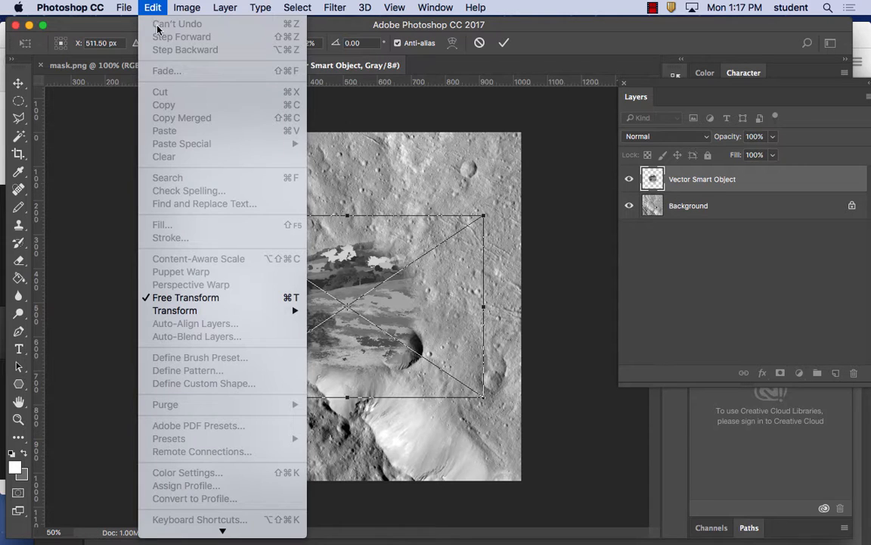
{"action": "left_click", "coordinate": [152, 4]}
{"action": "key", "text": "Escape"}
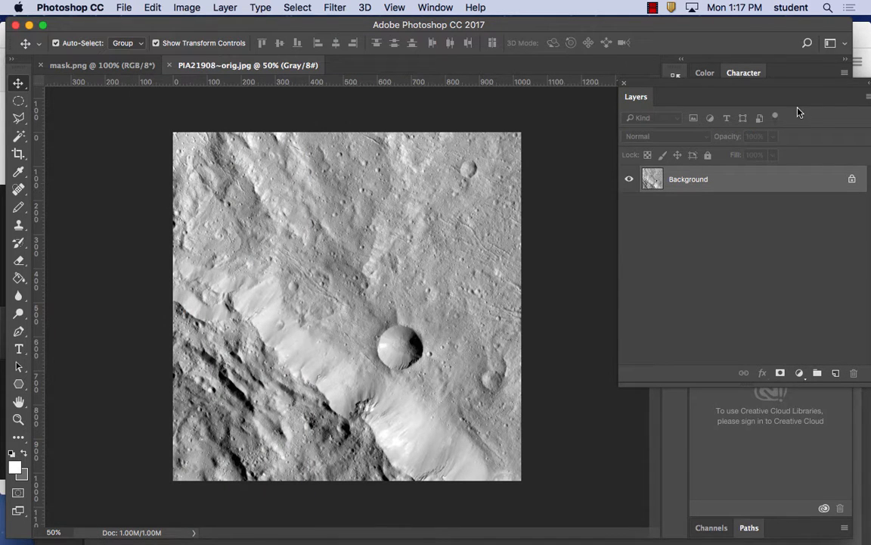
Step: Uncover the workspace by moving the Layers panel, and convert the crater image from grayscale to RGB Color mode
{"action": "left_click_drag", "start_coordinate": [658, 86], "coordinate": [607, 126]}
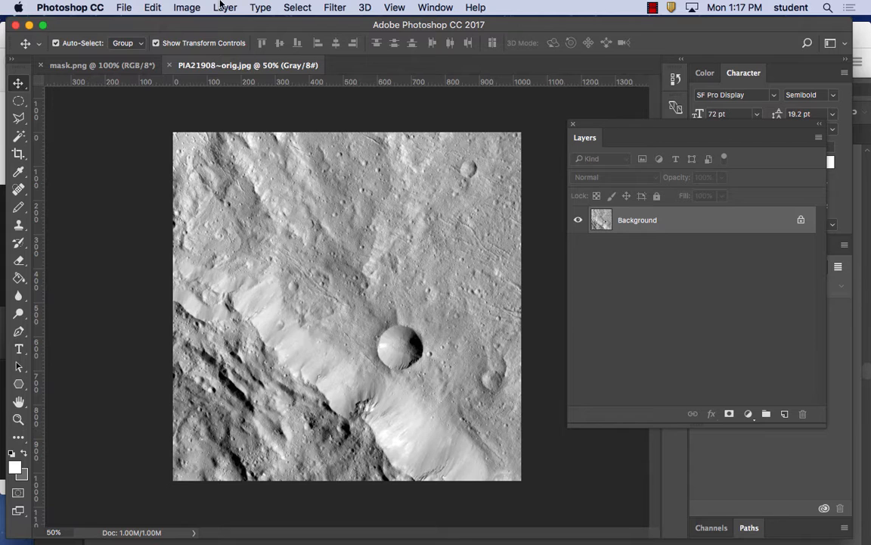
{"action": "left_click", "coordinate": [187, 8]}
{"action": "mouse_move", "coordinate": [194, 23]}
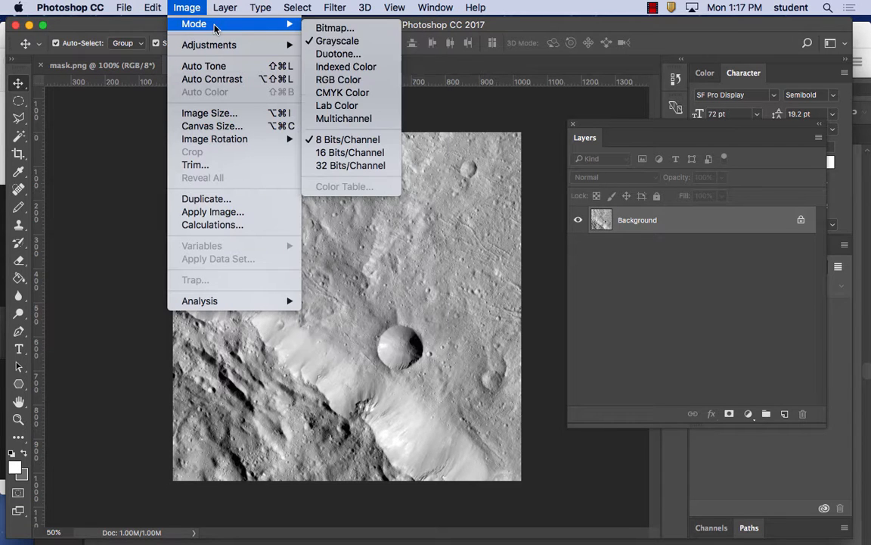
{"action": "left_click", "coordinate": [331, 83]}
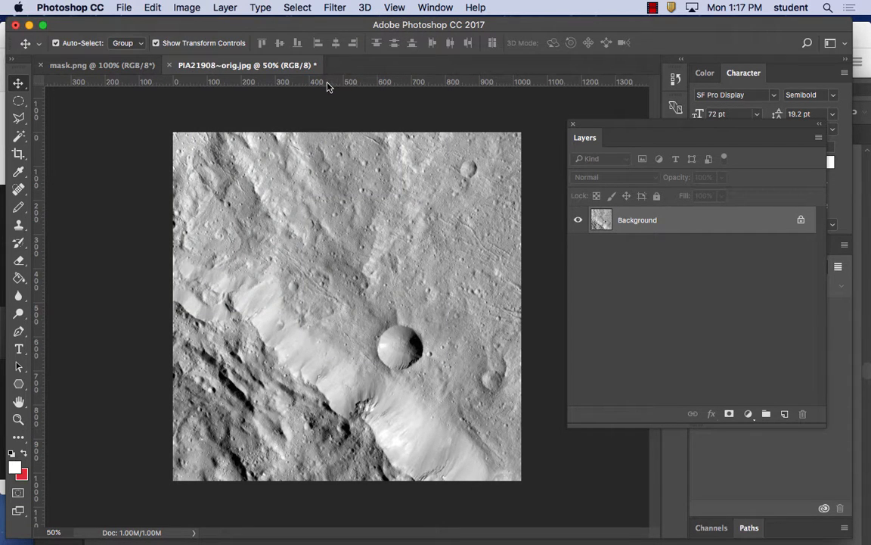
Step: Paste the landscape artwork as a Smart Object, stretch it to about 106% width and 140% height over the crater image, and place it
{"action": "key", "text": "super+v"}
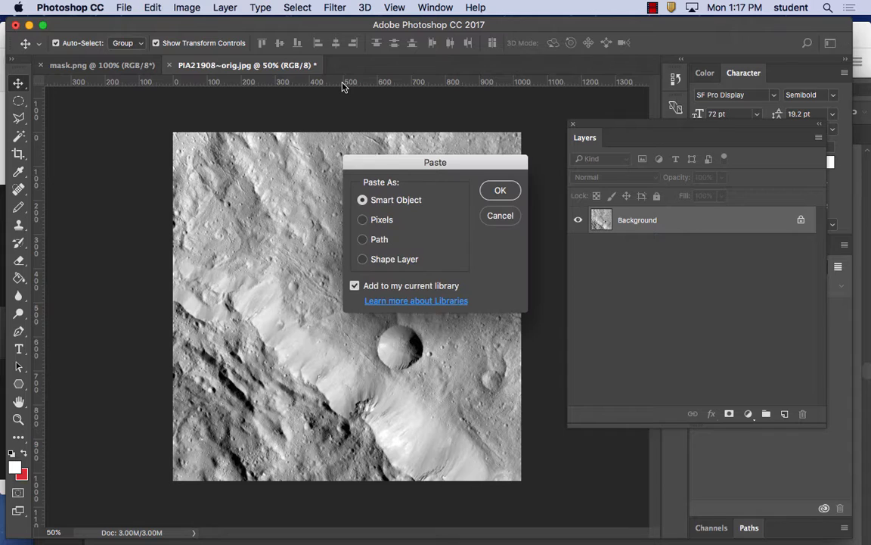
{"action": "left_click", "coordinate": [503, 190]}
{"action": "left_click_drag", "start_coordinate": [473, 194], "coordinate": [500, 141]}
{"action": "left_click_drag", "start_coordinate": [379, 304], "coordinate": [372, 355]}
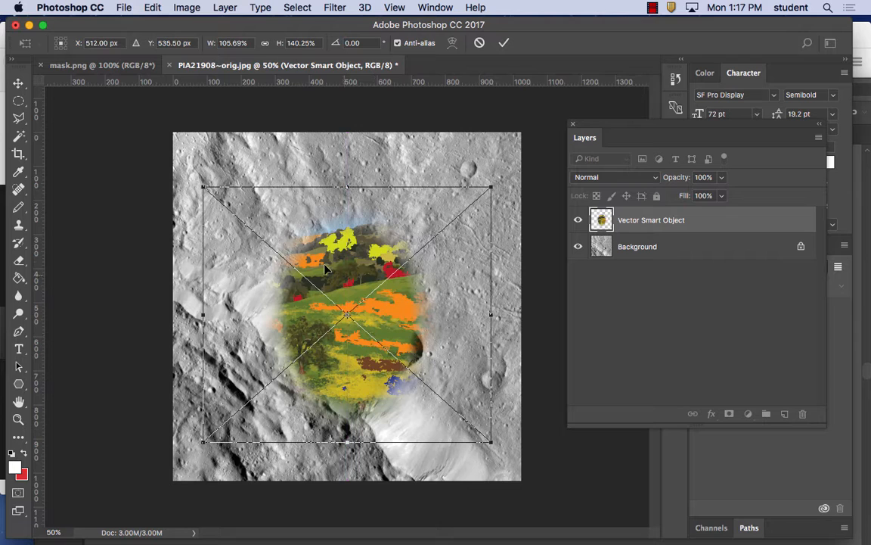
{"action": "left_click", "coordinate": [17, 84]}
{"action": "left_click", "coordinate": [549, 204]}
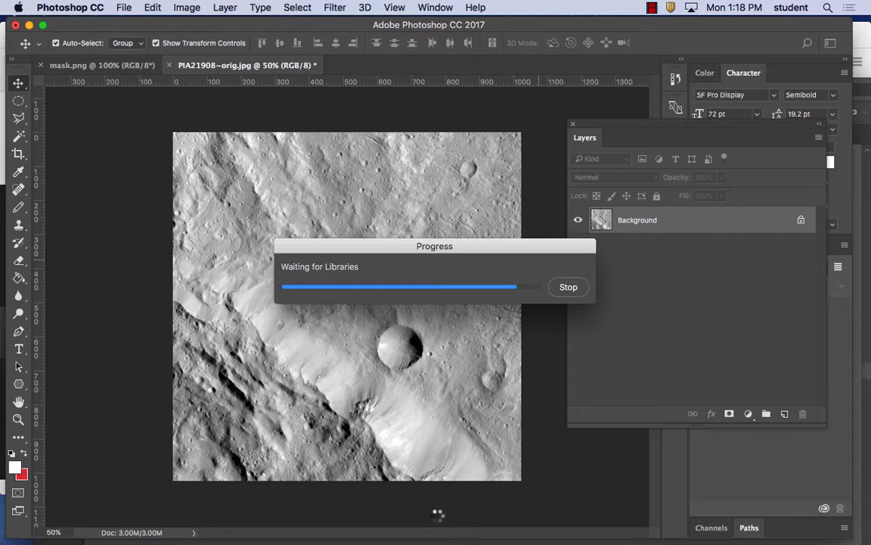
{"action": "left_click", "coordinate": [580, 287]}
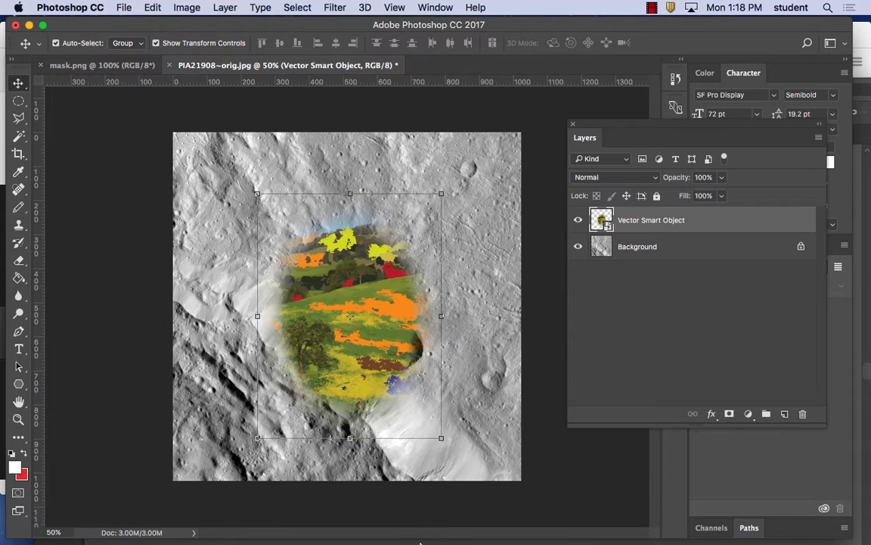
Step: Switch to Illustrator, delete the rasterized landscape image, and move the Transparency panel clear of the artboard
{"action": "left_click", "coordinate": [258, 520]}
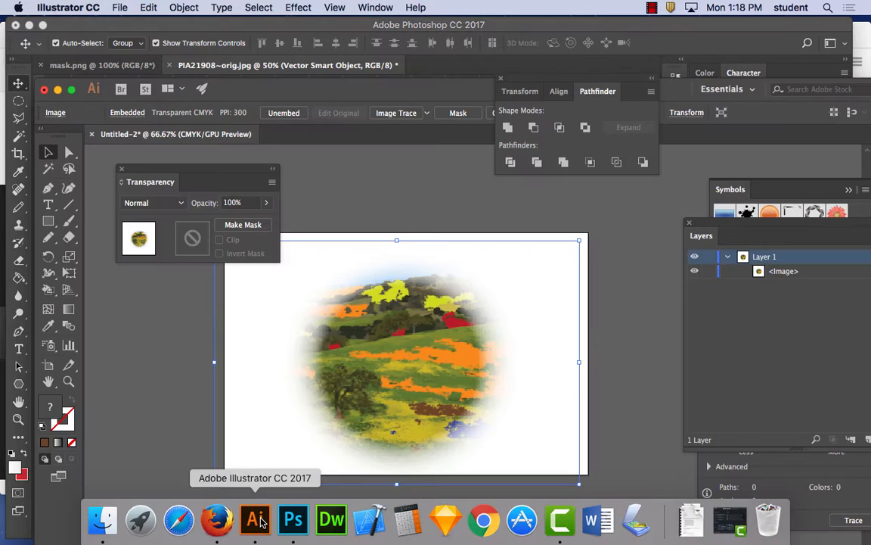
{"action": "key", "text": "Delete"}
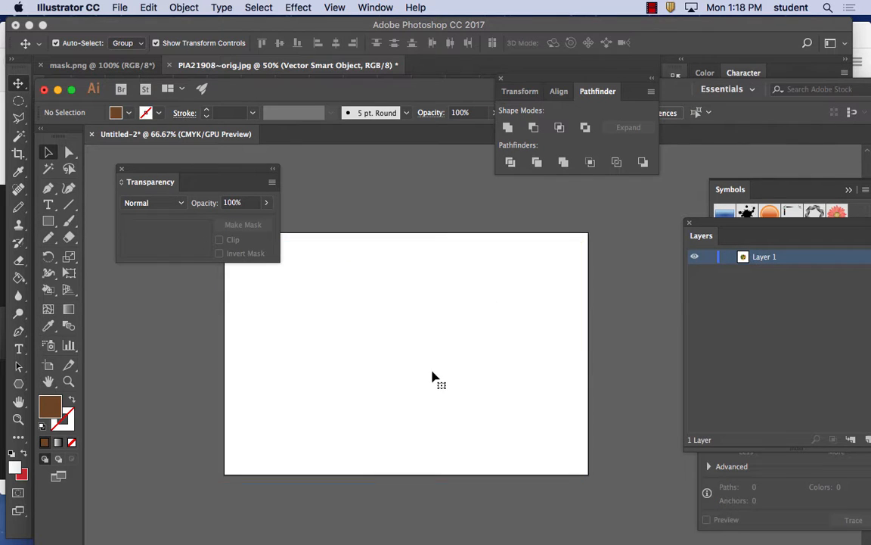
{"action": "left_click_drag", "start_coordinate": [151, 169], "coordinate": [645, 236]}
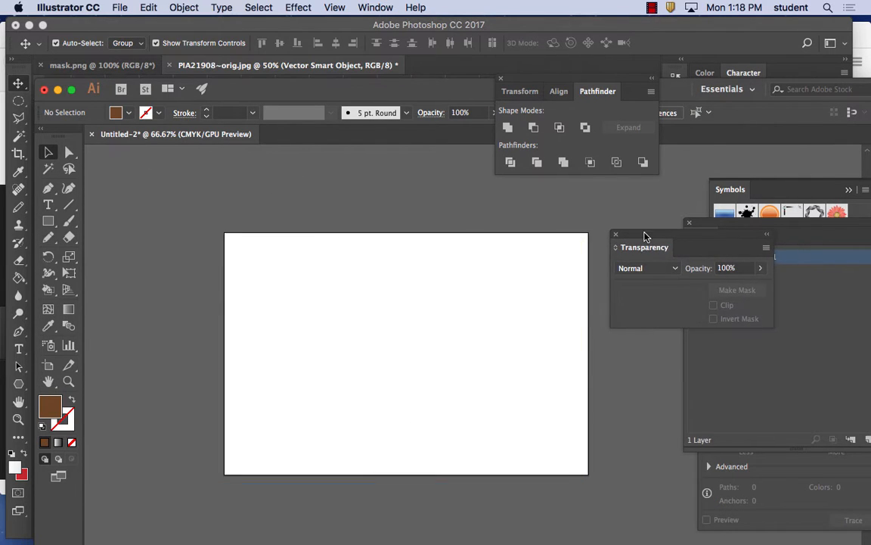
{"action": "left_click_drag", "start_coordinate": [394, 271], "coordinate": [333, 242]}
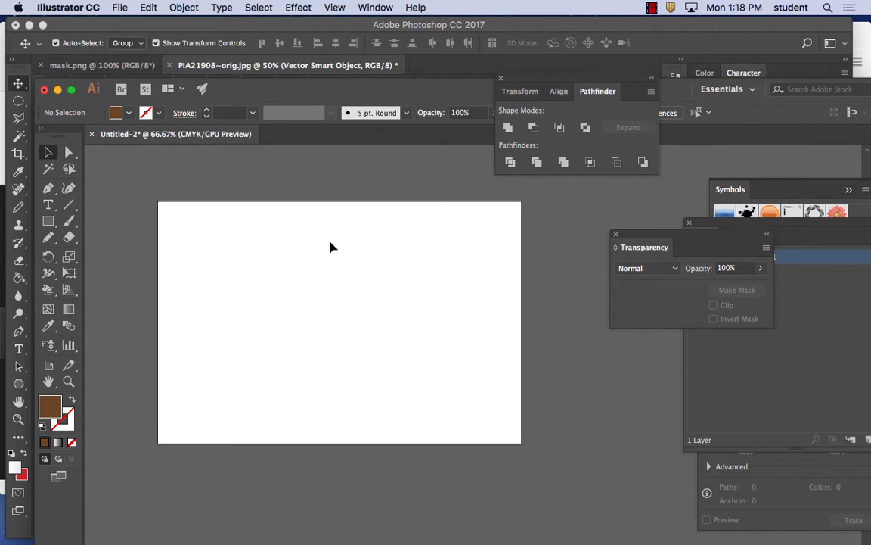
Step: Draw a column graph across the middle of the artboard with the Column Graph tool, and move its data window aside
{"action": "left_click", "coordinate": [68, 347]}
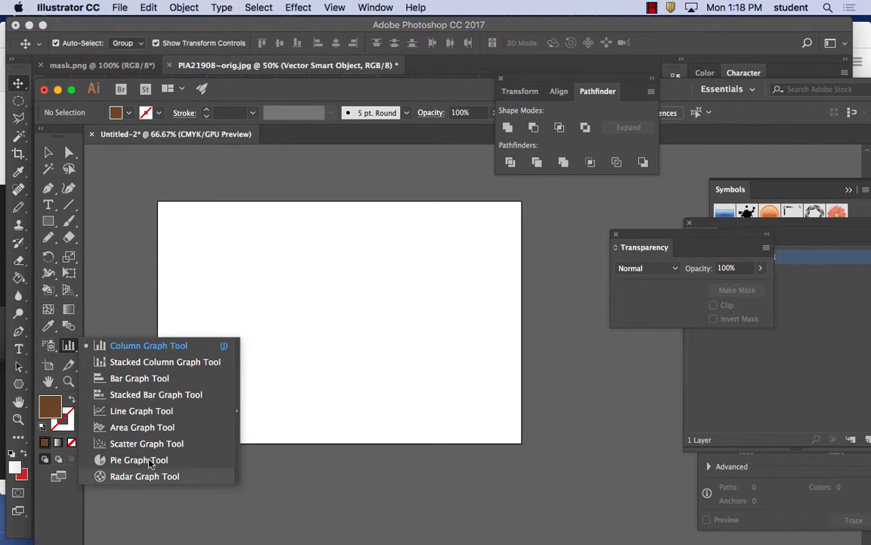
{"action": "left_click", "coordinate": [126, 348]}
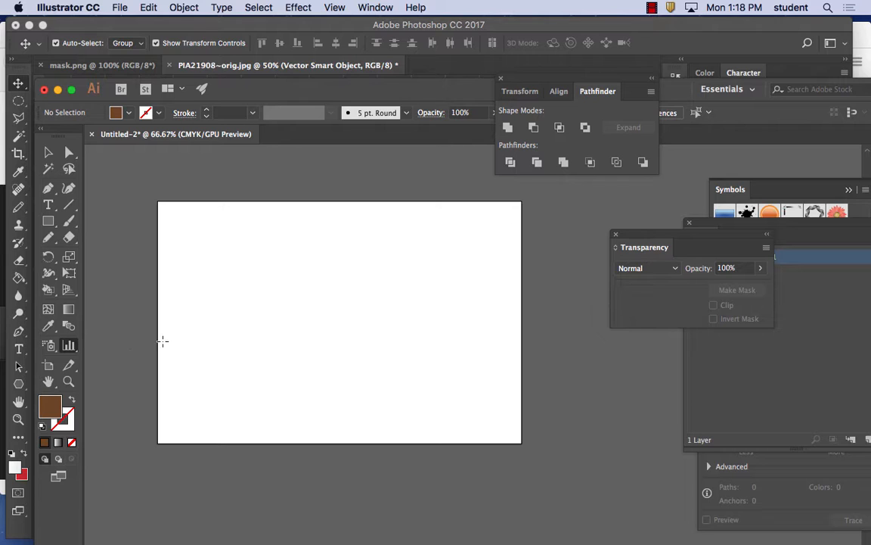
{"action": "left_click_drag", "start_coordinate": [211, 232], "coordinate": [436, 399]}
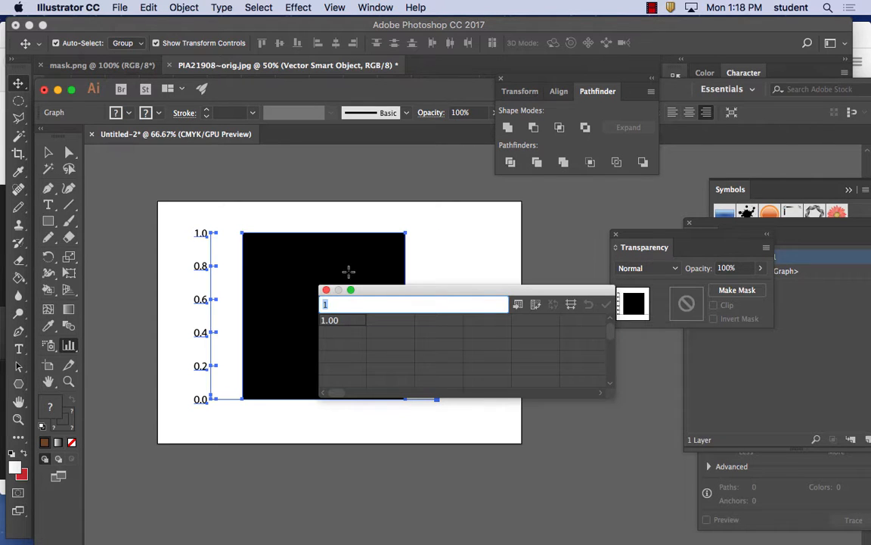
{"action": "left_click_drag", "start_coordinate": [371, 290], "coordinate": [481, 251]}
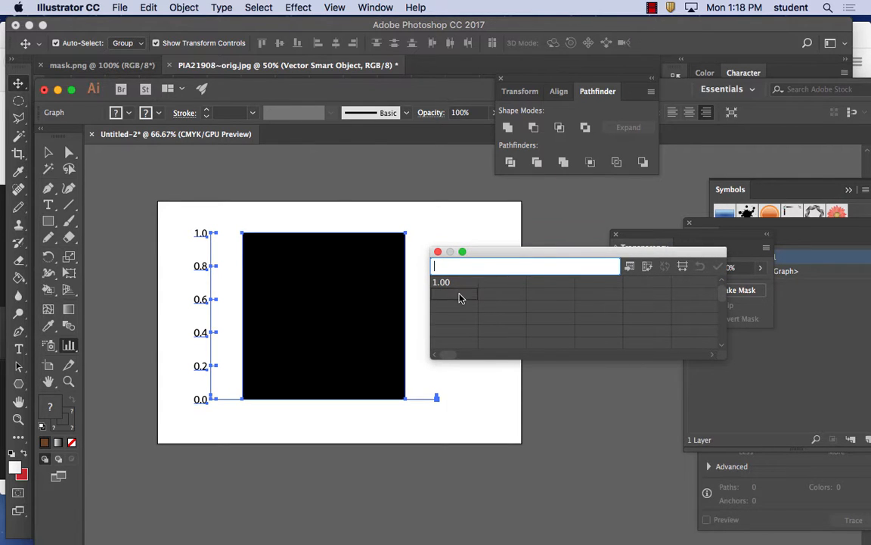
Step: Add 2, 2 and 3 below the first value in the graph's data and apply them to the columns
{"action": "left_click", "coordinate": [453, 298]}
{"action": "type", "text": "2"}
{"action": "key", "text": "Return"}
{"action": "type", "text": "2"}
{"action": "key", "text": "Return"}
{"action": "type", "text": "3"}
{"action": "key", "text": "Return"}
{"action": "left_click", "coordinate": [718, 267]}
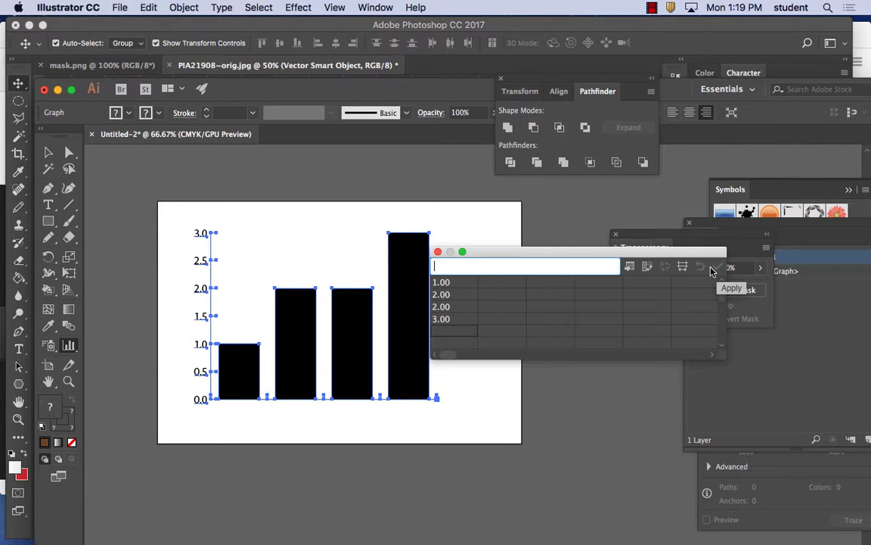
{"action": "left_click", "coordinate": [68, 345]}
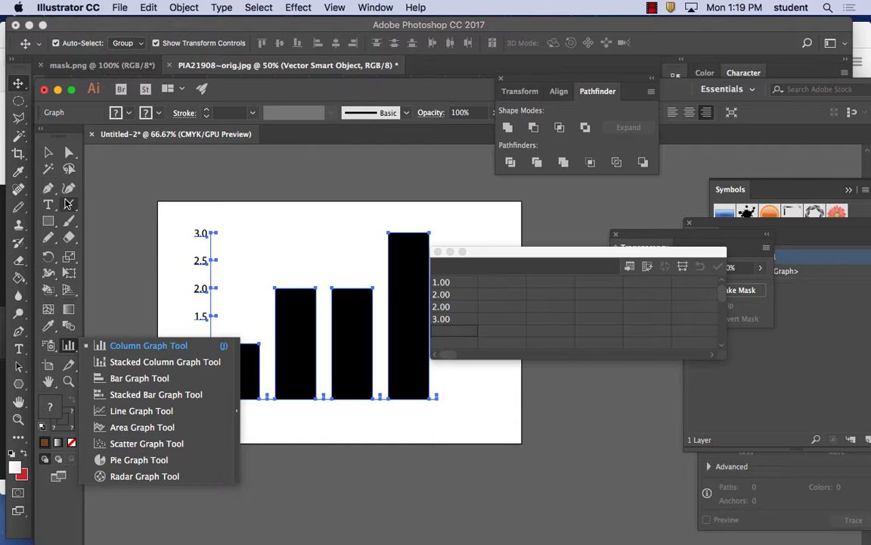
{"action": "left_click", "coordinate": [49, 152]}
{"action": "left_click", "coordinate": [160, 225]}
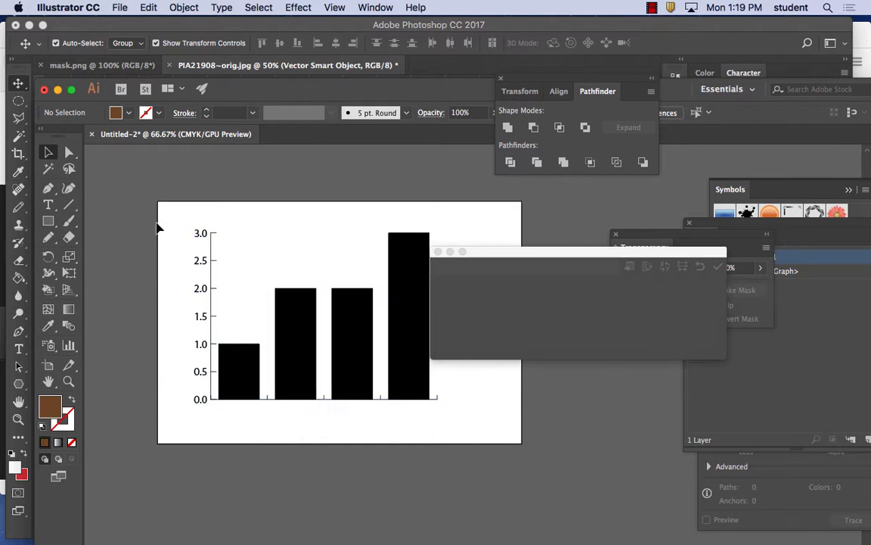
{"action": "left_click", "coordinate": [68, 364]}
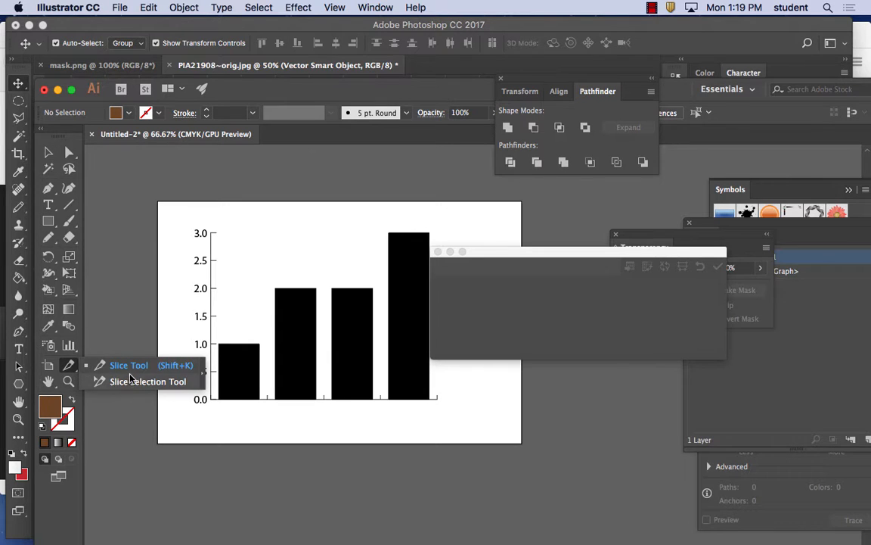
{"action": "left_click", "coordinate": [117, 365]}
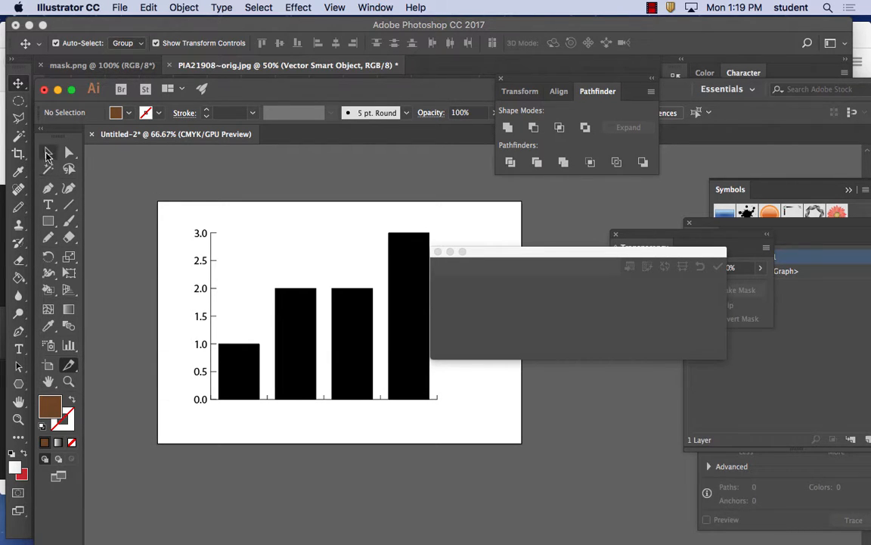
{"action": "left_click", "coordinate": [47, 155]}
Step: Select the column graph, clear the first value in its data, and close the graph data, keeping the change
{"action": "left_click", "coordinate": [279, 317]}
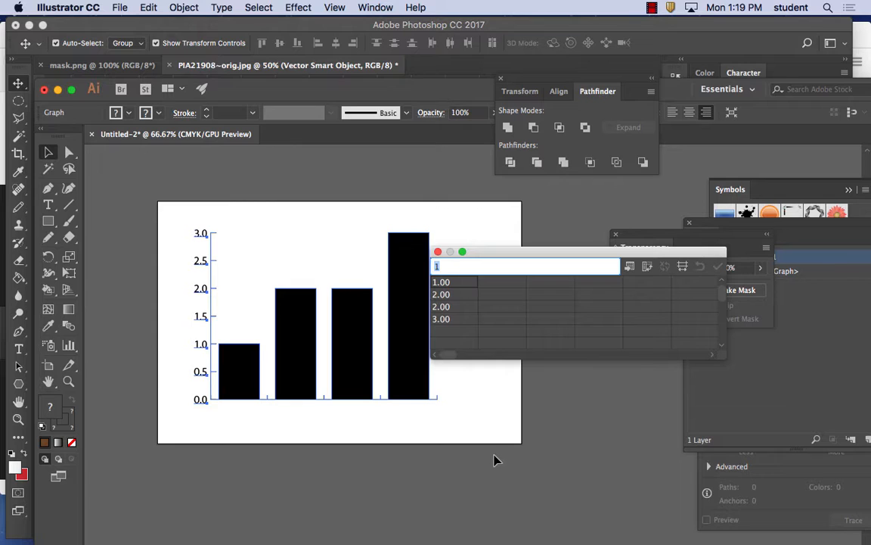
{"action": "key", "text": "BackSpace"}
{"action": "left_click_drag", "start_coordinate": [456, 250], "coordinate": [506, 260]}
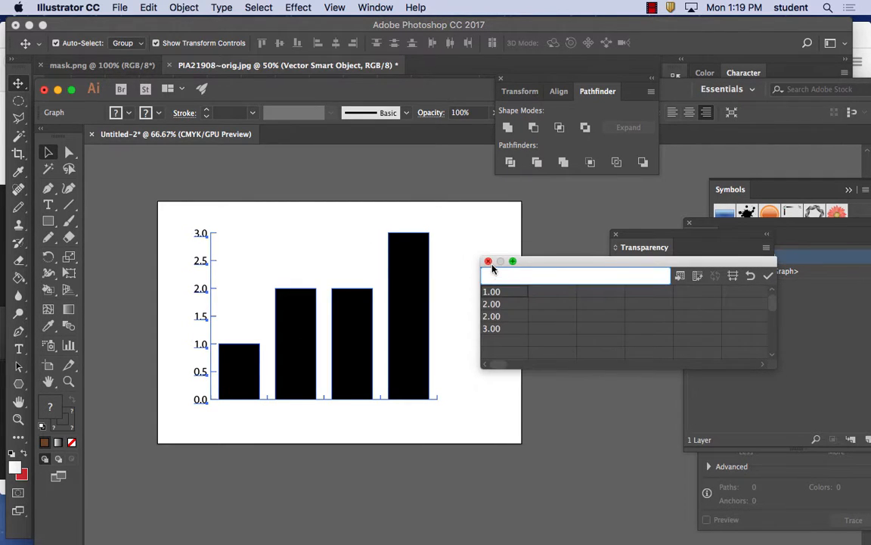
{"action": "left_click", "coordinate": [488, 261]}
{"action": "left_click", "coordinate": [554, 370]}
{"action": "left_click", "coordinate": [508, 306]}
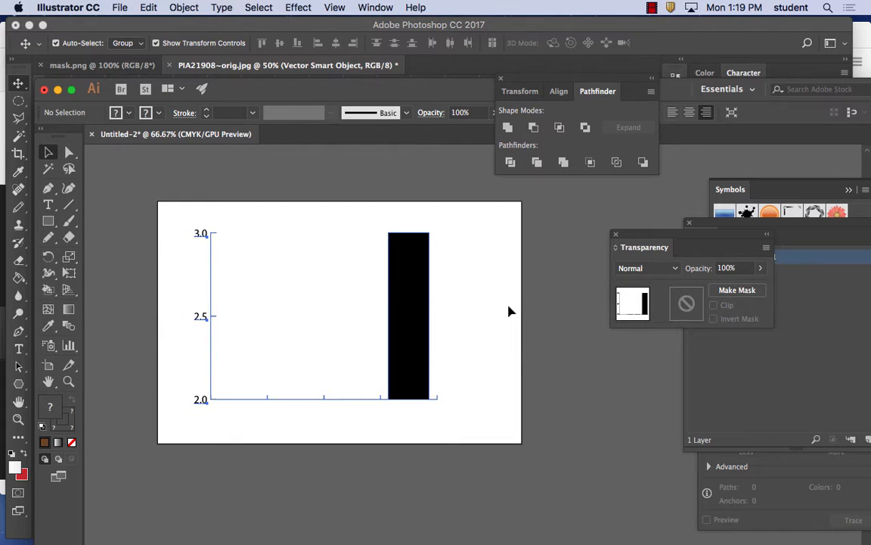
Step: Undo the column graph work back to an empty artboard, and choose the Knife tool
{"action": "key", "text": "super+z"}
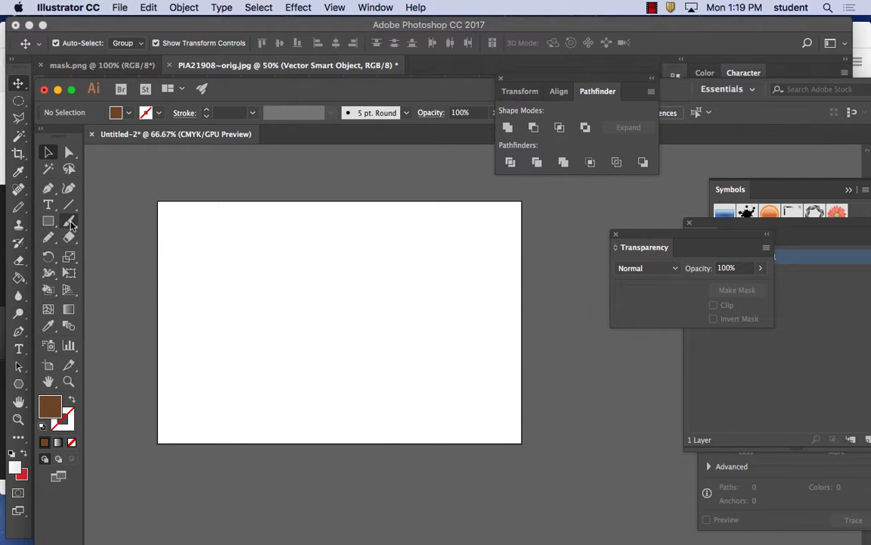
{"action": "mouse_move", "coordinate": [69, 236]}
{"action": "left_mouse_down"}
{"action": "mouse_move", "coordinate": [126, 256]}
{"action": "mouse_move", "coordinate": [124, 276]}
{"action": "left_mouse_up"}
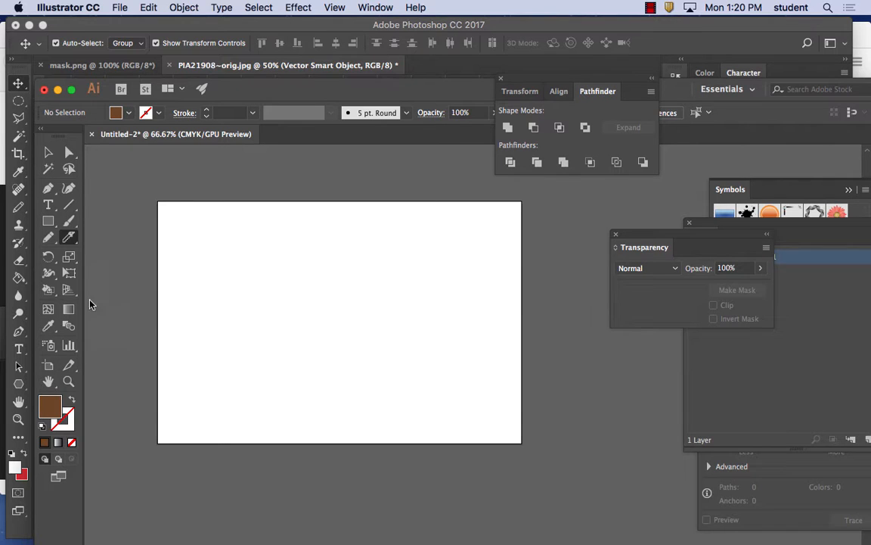
Step: Add the text "MYGREATSITE" near the upper-left corner of the artboard
{"action": "left_click", "coordinate": [48, 152]}
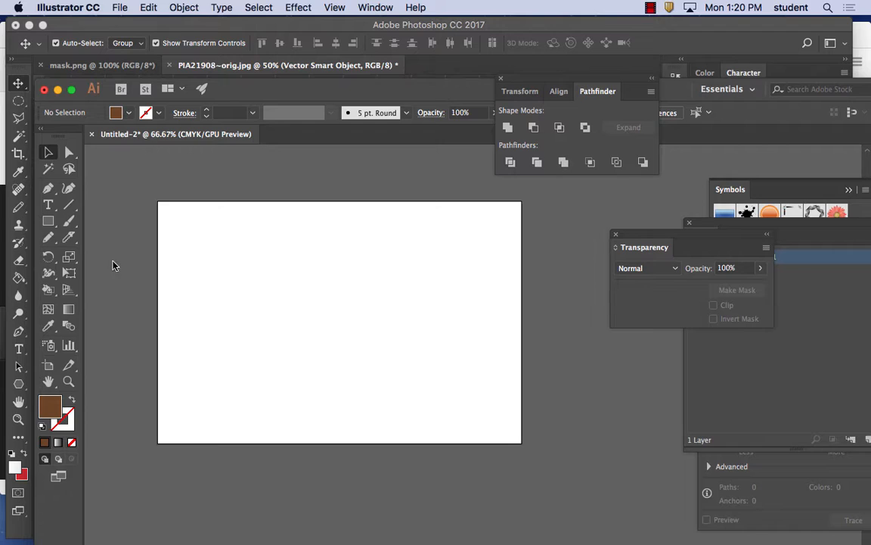
{"action": "left_click", "coordinate": [48, 221]}
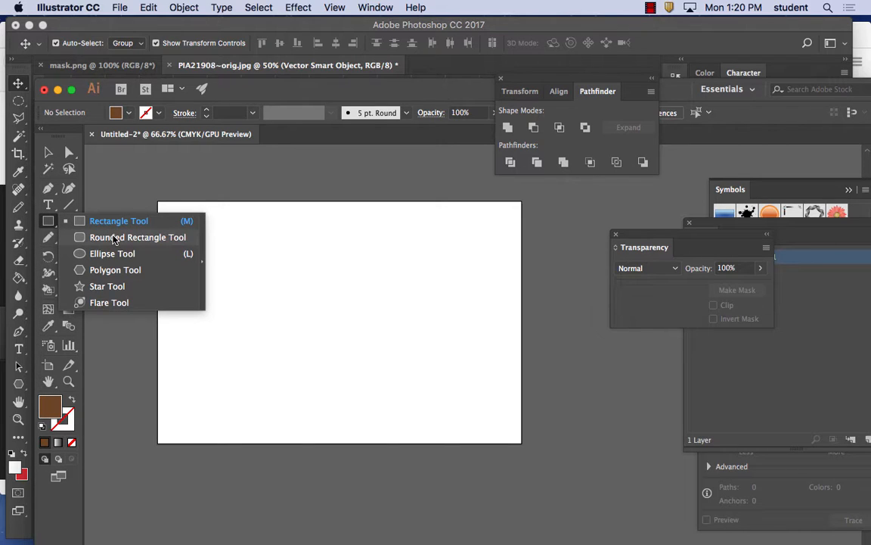
{"action": "left_click", "coordinate": [48, 204]}
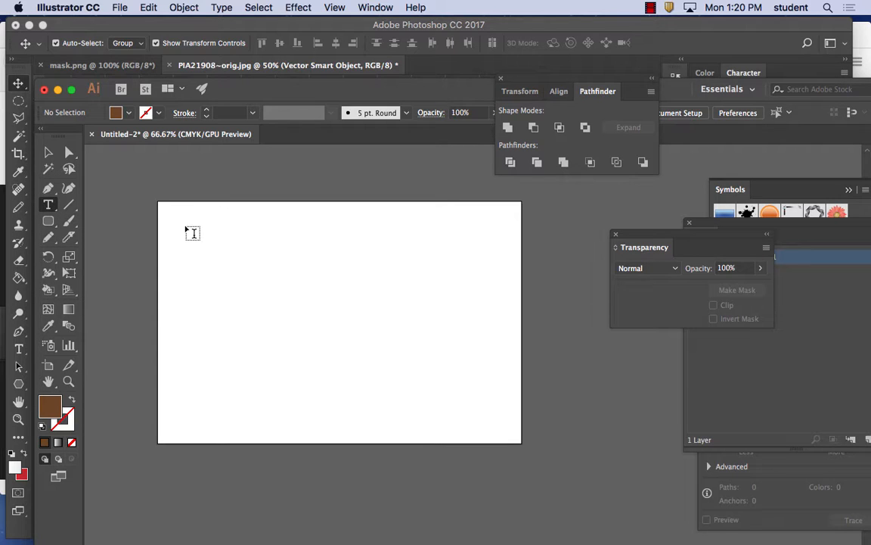
{"action": "left_click", "coordinate": [174, 211]}
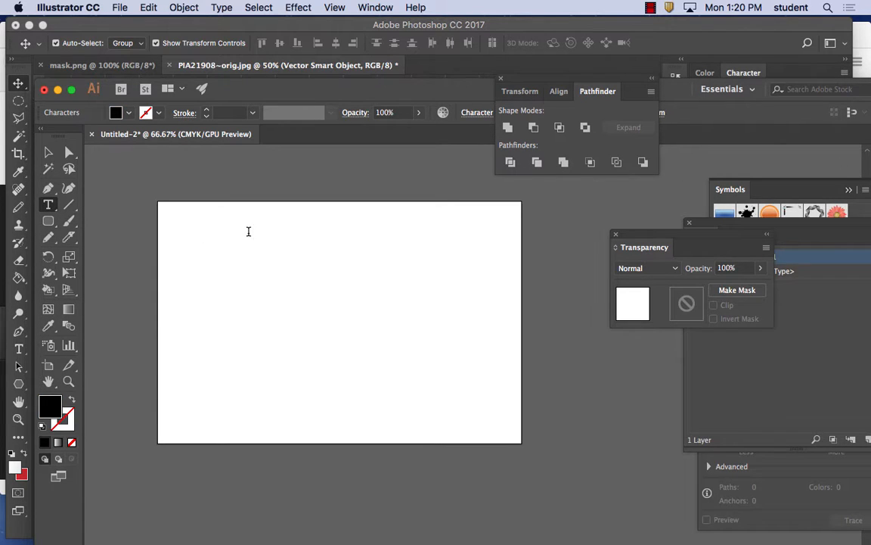
{"action": "type", "text": "MYGREATSITE"}
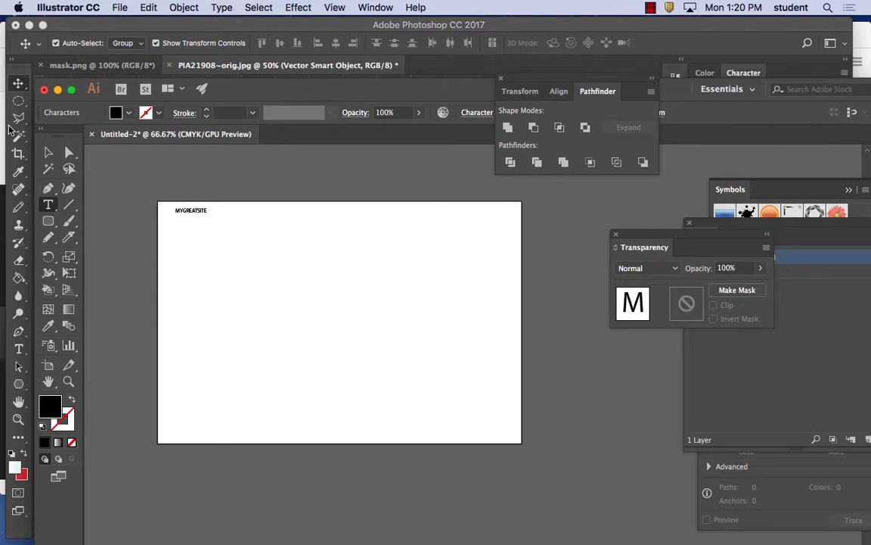
Step: Enlarge the MYGREATSITE text to about a third of the artboard's width and fill it with a crimson swatch
{"action": "left_click", "coordinate": [48, 152]}
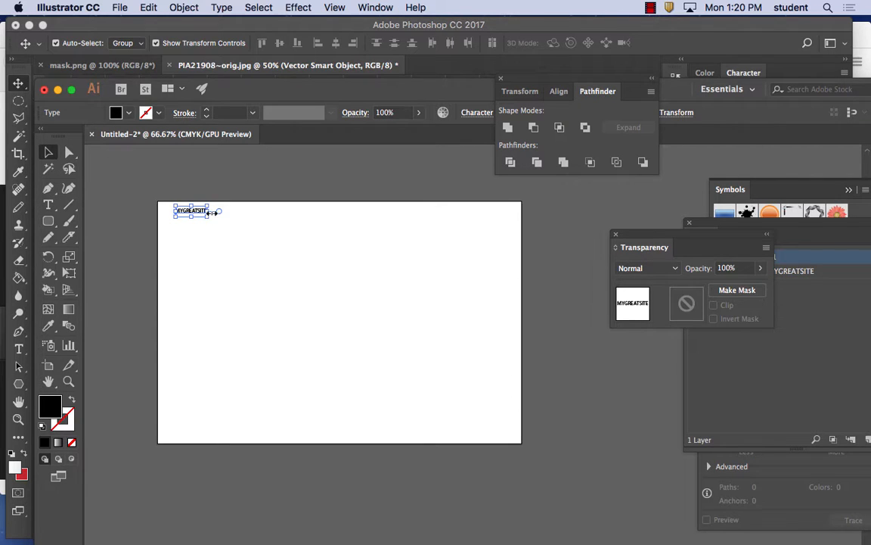
{"action": "left_click_drag", "start_coordinate": [208, 214], "coordinate": [323, 252]}
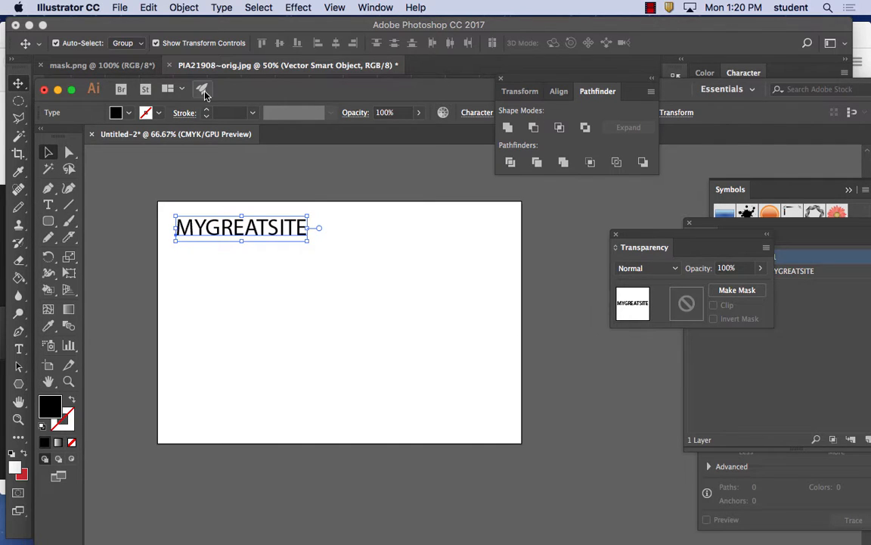
{"action": "left_click", "coordinate": [129, 113]}
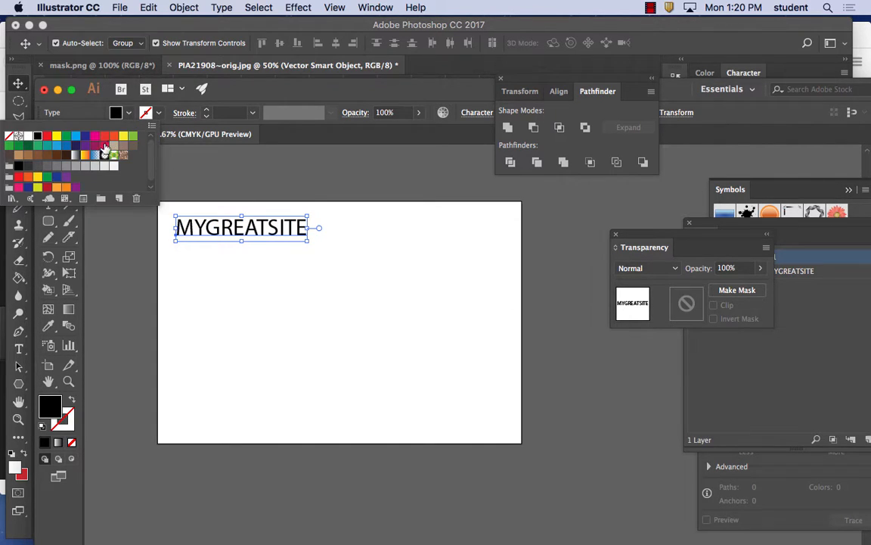
{"action": "left_click", "coordinate": [104, 147]}
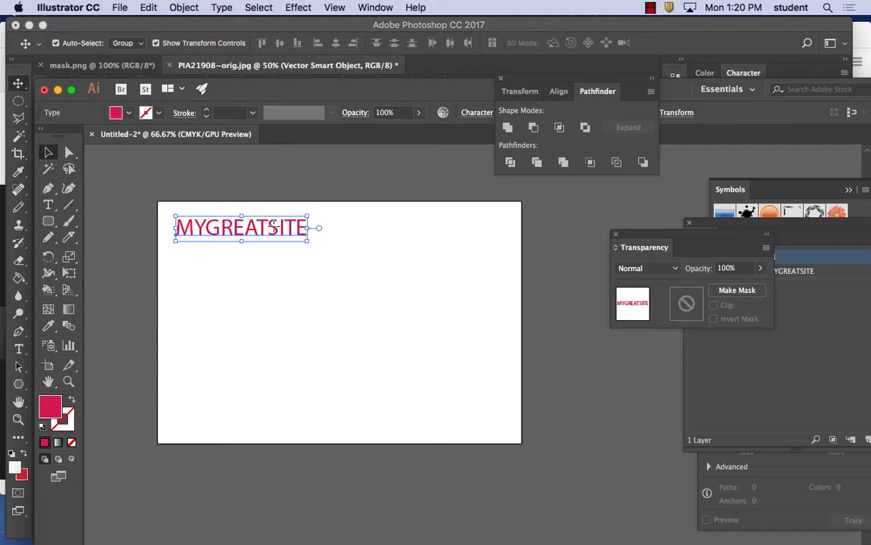
Step: Duplicate the crimson title slightly up and to the left, and fill the copy with black (000000)
{"action": "mouse_move", "coordinate": [274, 227]}
{"action": "left_mouse_down"}
{"action": "mouse_move", "coordinate": [261, 228]}
{"action": "mouse_move", "coordinate": [273, 229]}
{"action": "mouse_move", "coordinate": [268, 224]}
{"action": "left_mouse_up"}
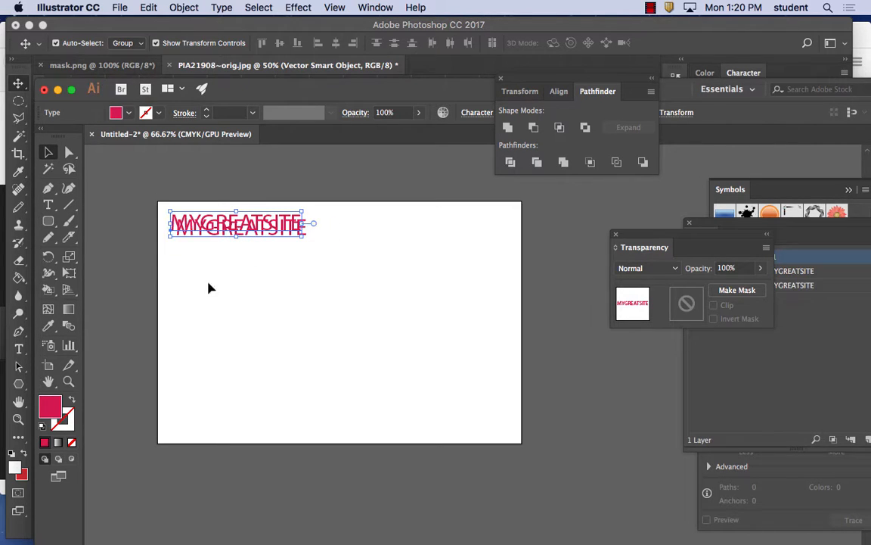
{"action": "left_click", "coordinate": [284, 246]}
{"action": "left_click", "coordinate": [291, 234]}
{"action": "double_click", "coordinate": [50, 407]}
{"action": "type", "text": "000000"}
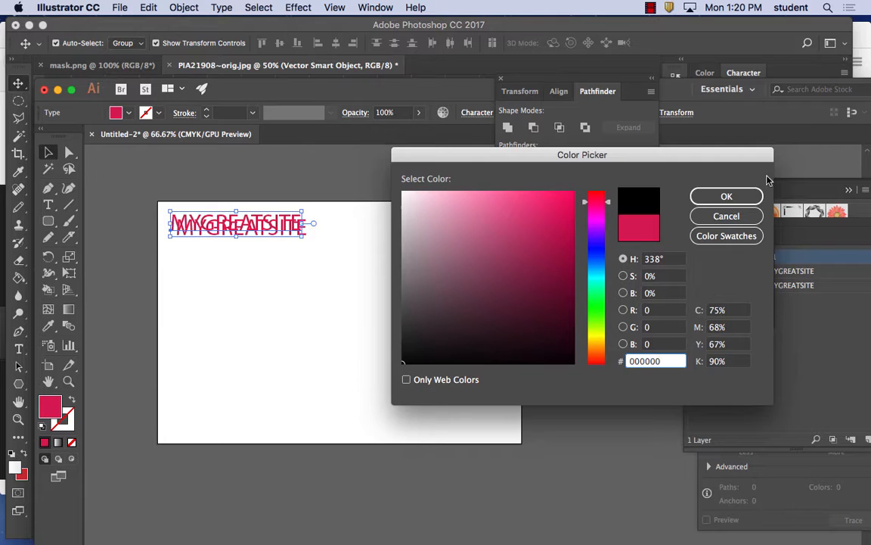
{"action": "left_click", "coordinate": [726, 196]}
Step: Nudge the black title down and right so the crimson text behind it forms a narrow offset shadow
{"action": "mouse_move", "coordinate": [287, 221]}
{"action": "left_mouse_down"}
{"action": "mouse_move", "coordinate": [310, 217]}
{"action": "mouse_move", "coordinate": [301, 226]}
{"action": "left_mouse_up"}
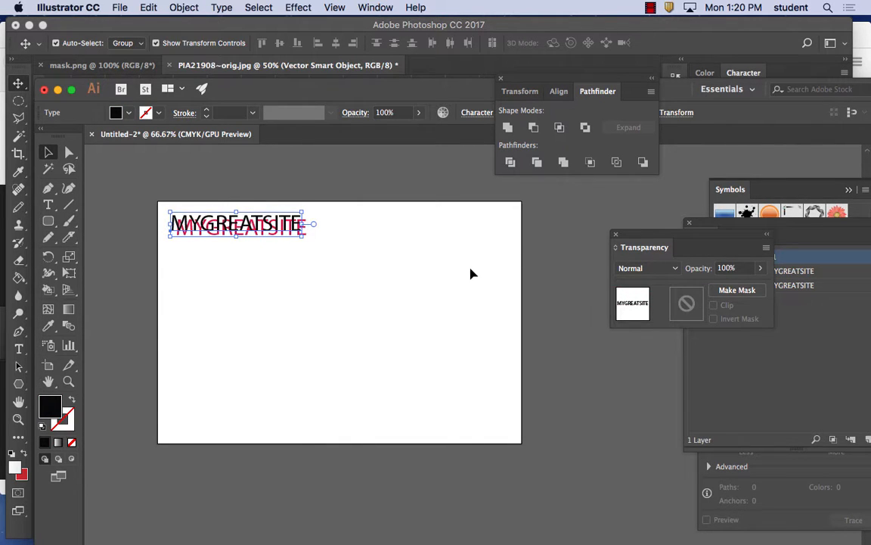
{"action": "key", "text": "Down"}
{"action": "key", "text": "Down"}
{"action": "key", "text": "Down"}
{"action": "key", "text": "Down"}
{"action": "key", "text": "Right"}
{"action": "key", "text": "Right"}
{"action": "key", "text": "Right"}
{"action": "key", "text": "Right"}
{"action": "key", "text": "Down"}
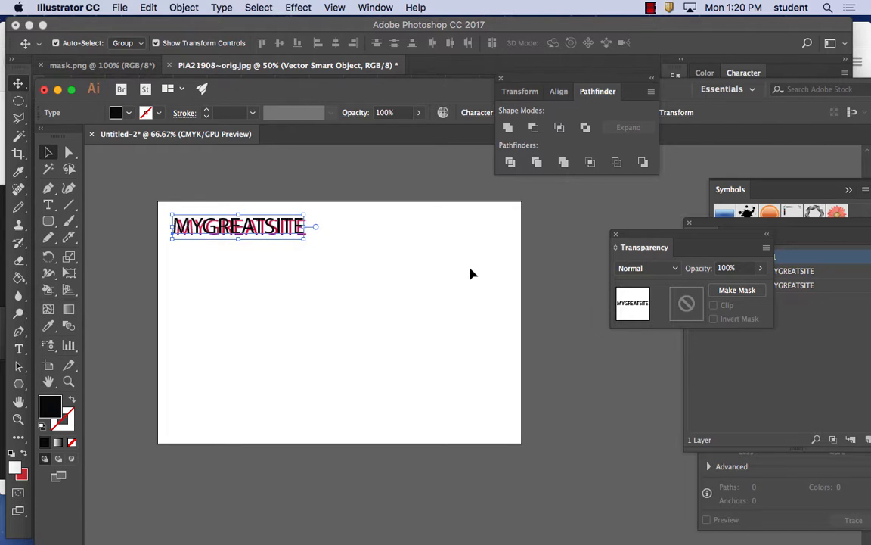
{"action": "key", "text": "Right"}
{"action": "key", "text": "Right"}
{"action": "key", "text": "Right"}
{"action": "key", "text": "Right"}
{"action": "key", "text": "Down"}
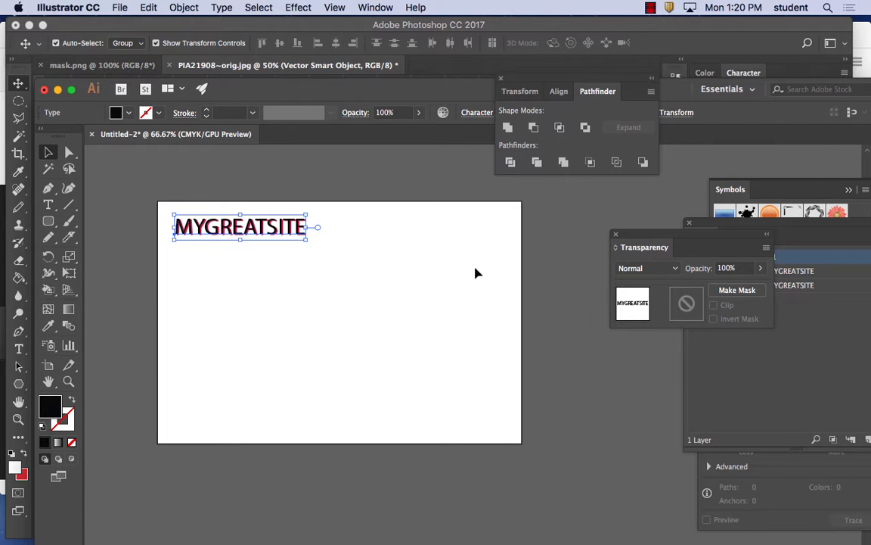
Step: Draw a black rounded rectangle about half the title's width just below the start of the title
{"action": "left_click", "coordinate": [420, 273]}
{"action": "left_click_drag", "start_coordinate": [48, 220], "coordinate": [110, 239]}
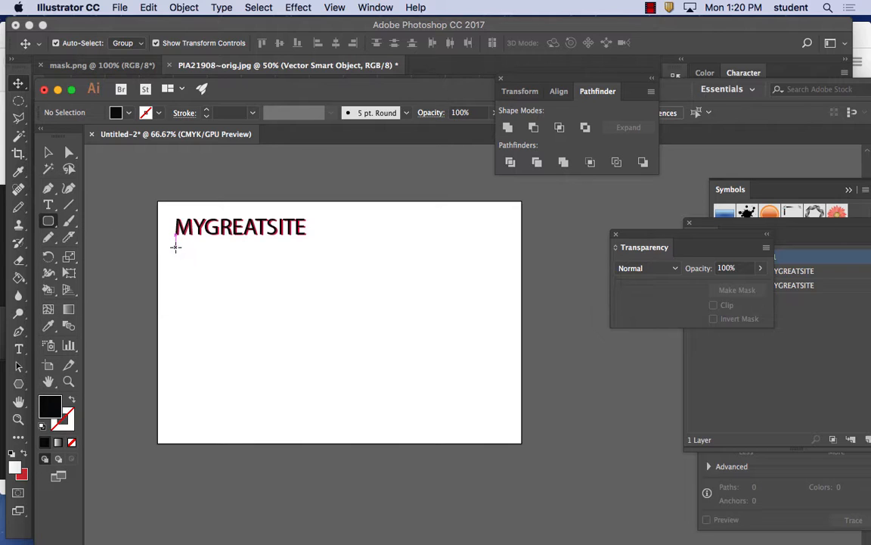
{"action": "left_click_drag", "start_coordinate": [175, 247], "coordinate": [241, 263]}
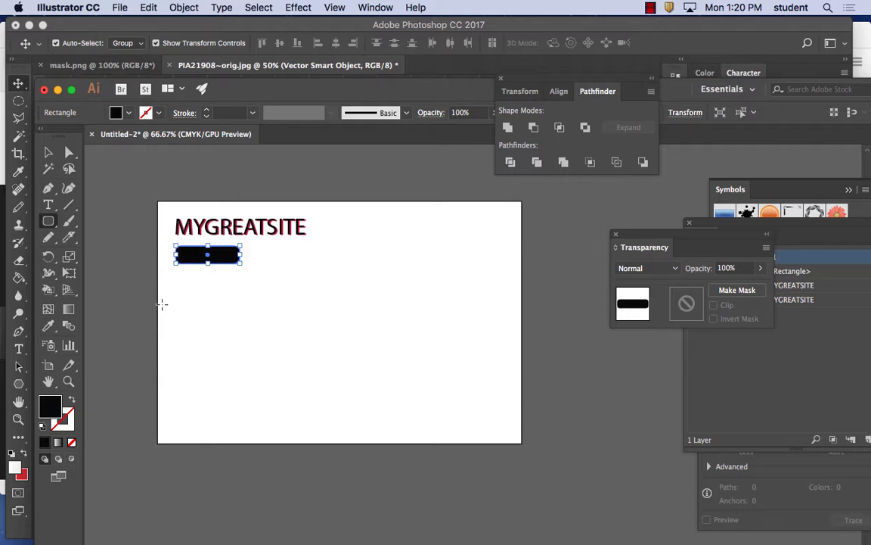
Step: Show the Graphic Styles and float them separately beside the artboard, clear of the rounded rectangle
{"action": "key", "text": "super+equal"}
{"action": "key", "text": "super+equal"}
{"action": "key", "text": "super+equal"}
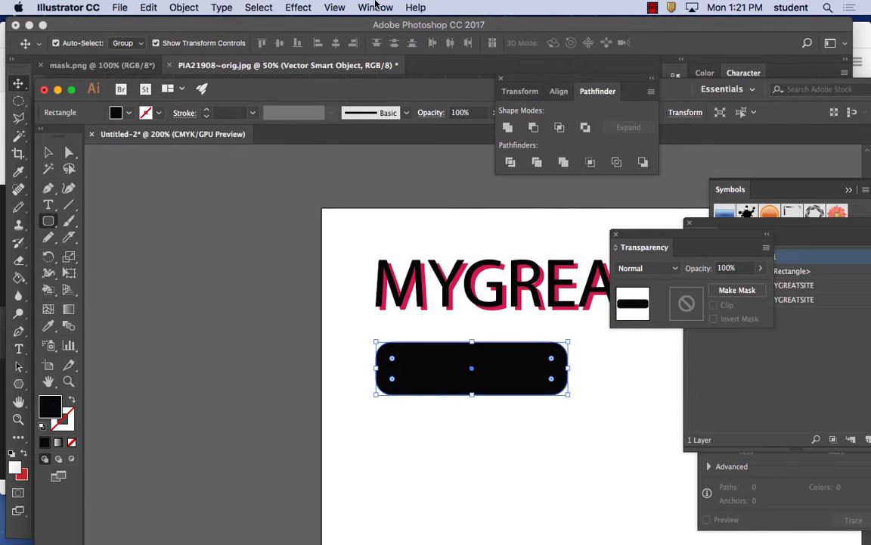
{"action": "left_click", "coordinate": [334, 6]}
{"action": "mouse_move", "coordinate": [391, 7]}
{"action": "scroll", "coordinate": [464, 276], "scroll_direction": "down", "scroll_amount": 3}
{"action": "scroll", "coordinate": [511, 370], "scroll_direction": "down", "scroll_amount": 2}
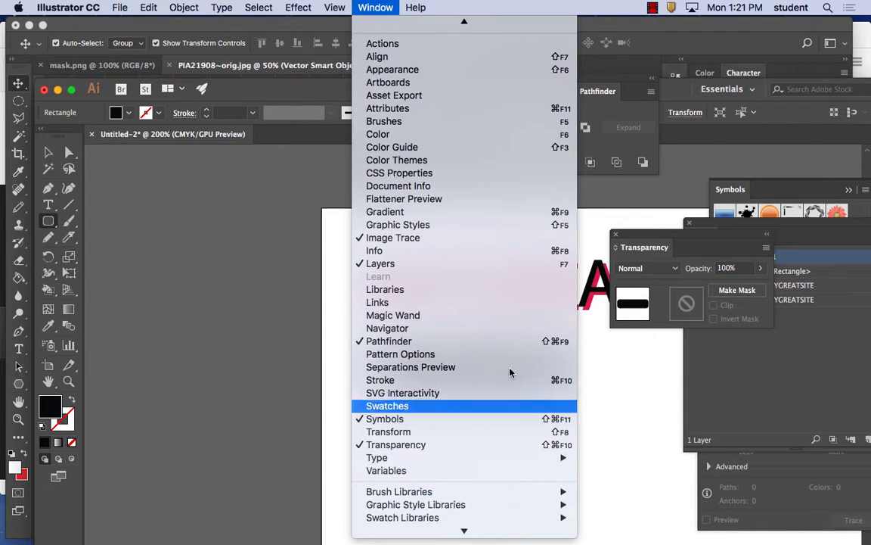
{"action": "left_click", "coordinate": [426, 225]}
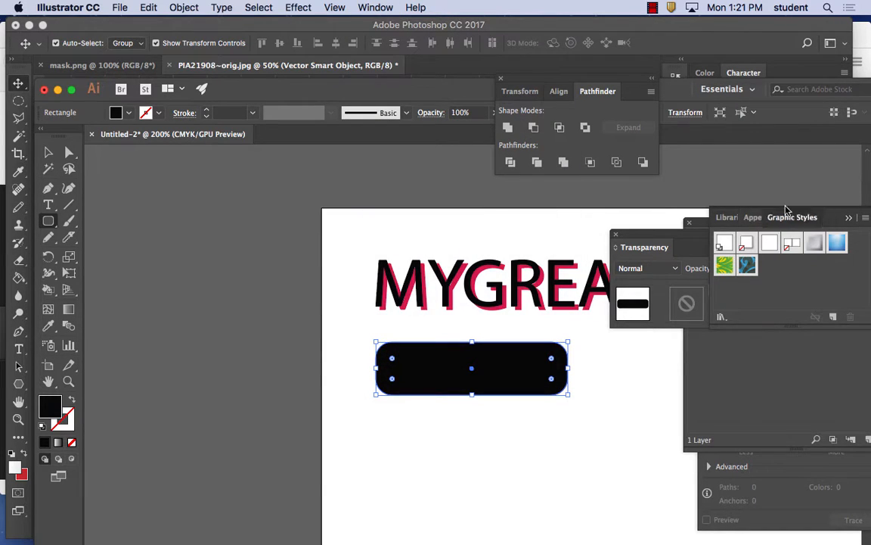
{"action": "left_click_drag", "start_coordinate": [787, 210], "coordinate": [138, 157]}
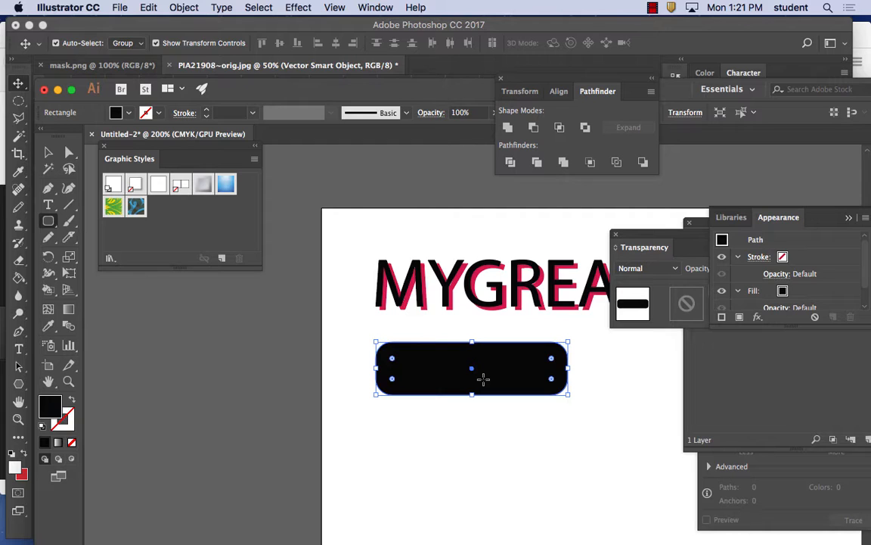
Step: Move the rounded rectangle slightly up and left, closer to the title, and deselect it
{"action": "left_click", "coordinate": [48, 153]}
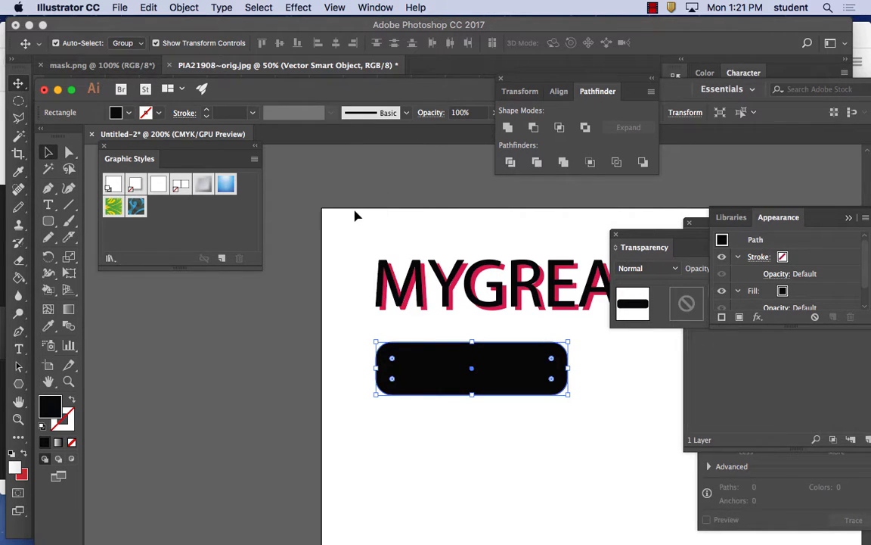
{"action": "left_click_drag", "start_coordinate": [525, 368], "coordinate": [517, 356]}
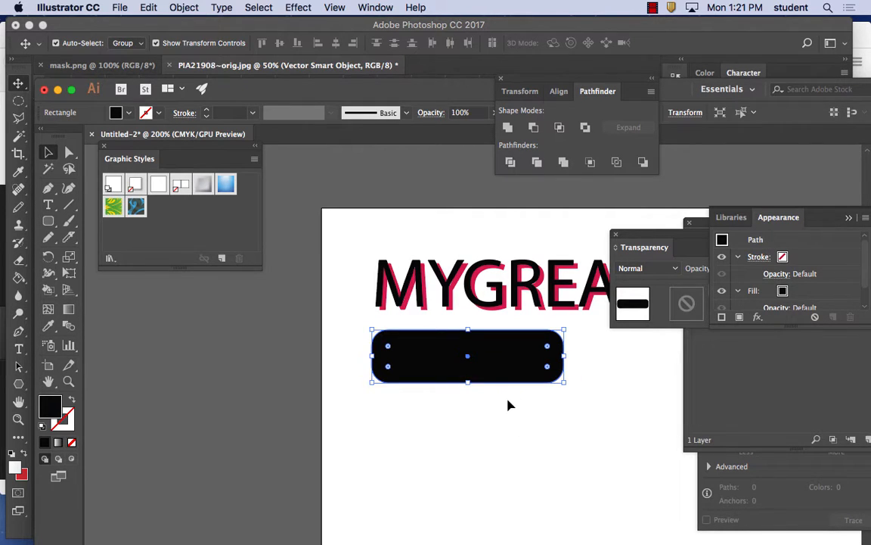
{"action": "scroll", "coordinate": [510, 405], "scroll_direction": "down", "scroll_amount": 1}
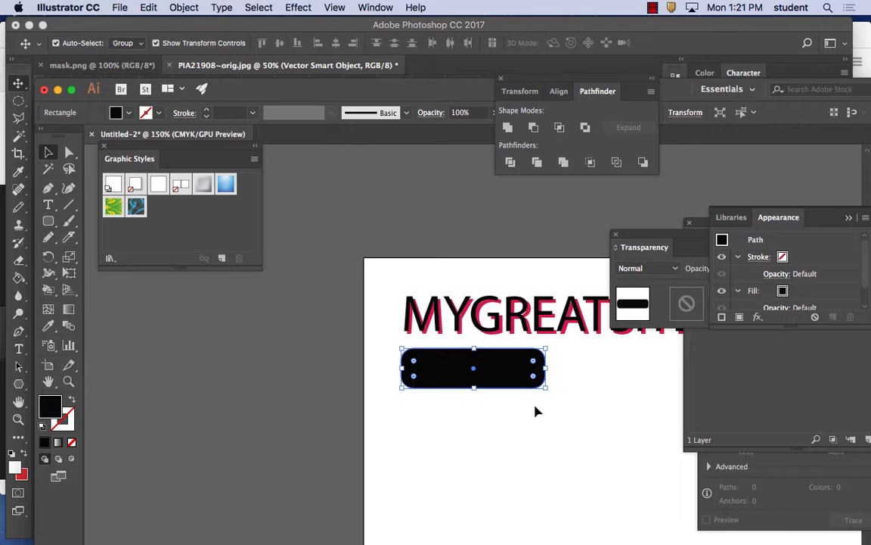
{"action": "left_click", "coordinate": [636, 395]}
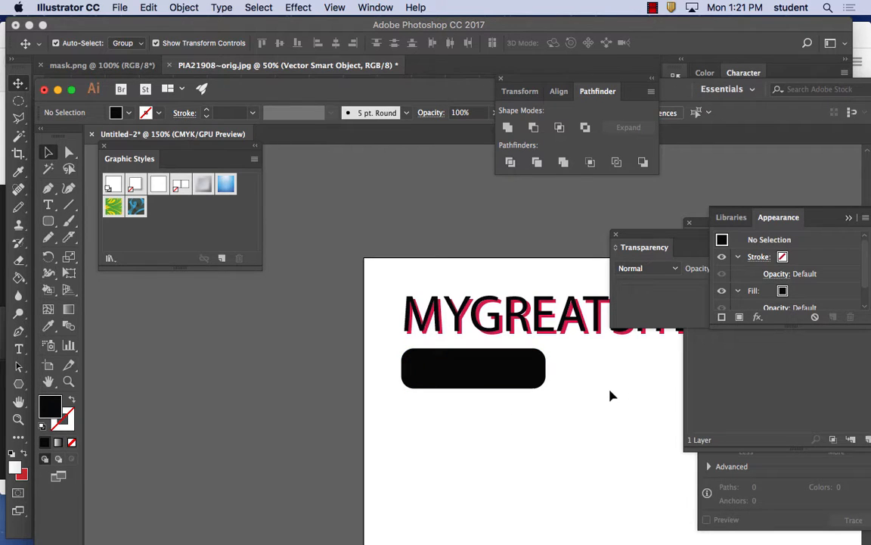
Step: Select the rounded rectangle, open the Buttons and Rollovers graphic style library, and enlarge it to show all its styles
{"action": "left_click_drag", "start_coordinate": [614, 389], "coordinate": [424, 382]}
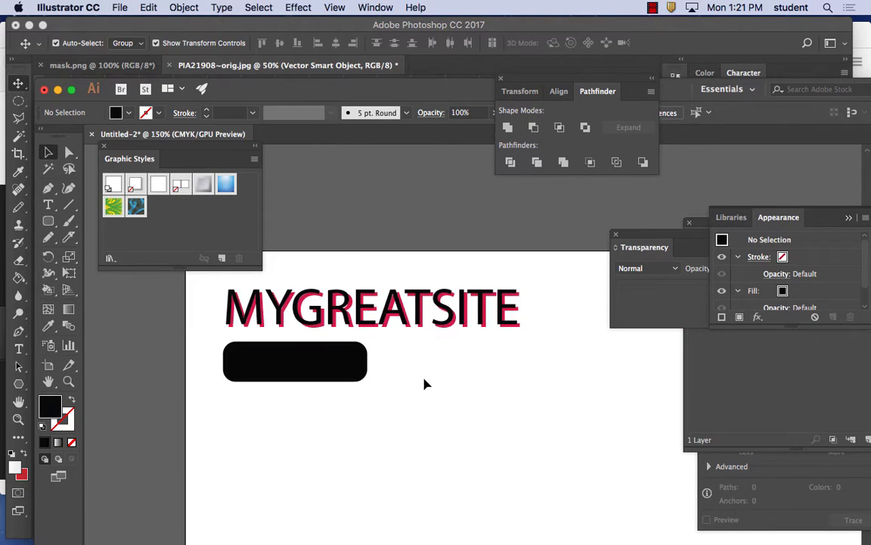
{"action": "left_click", "coordinate": [241, 355]}
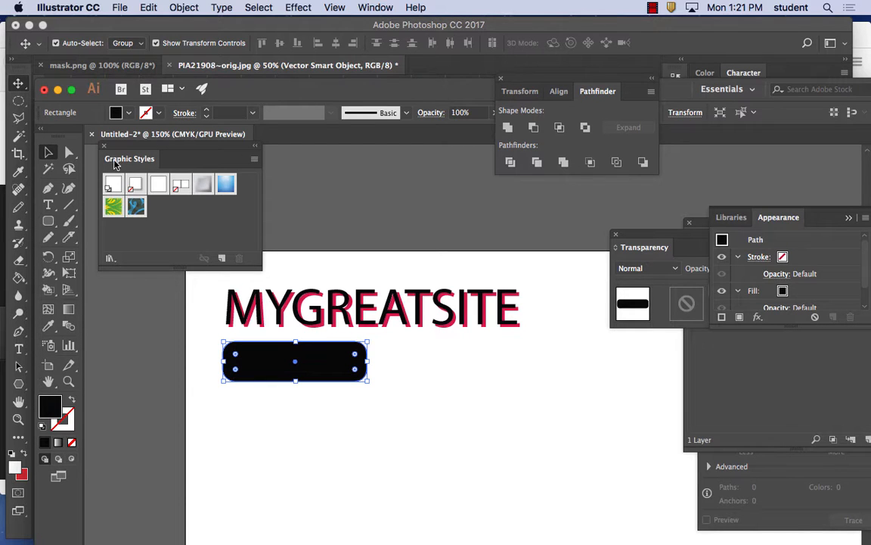
{"action": "left_click", "coordinate": [376, 8]}
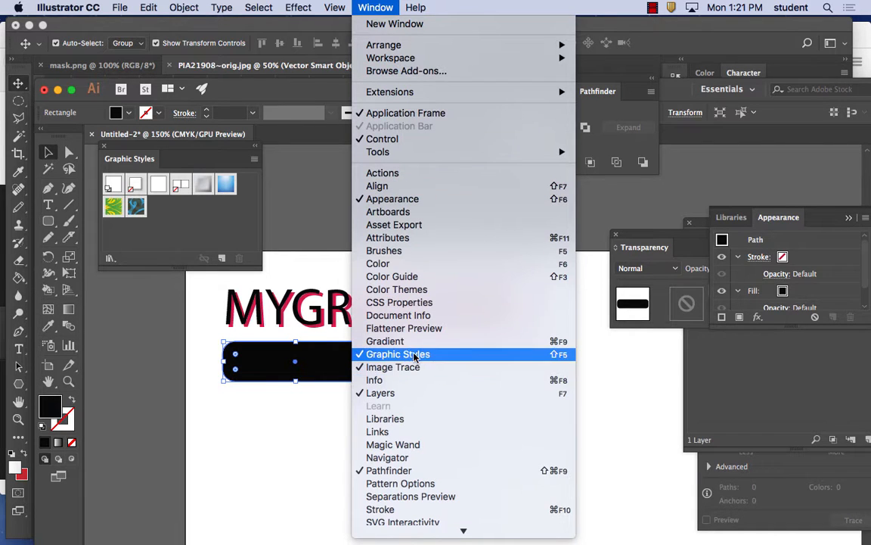
{"action": "left_click", "coordinate": [217, 236]}
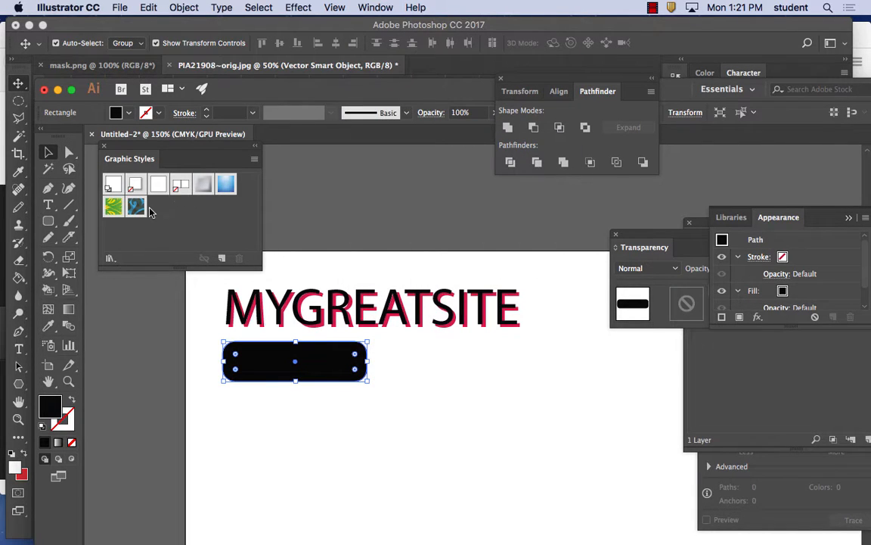
{"action": "left_click", "coordinate": [255, 160]}
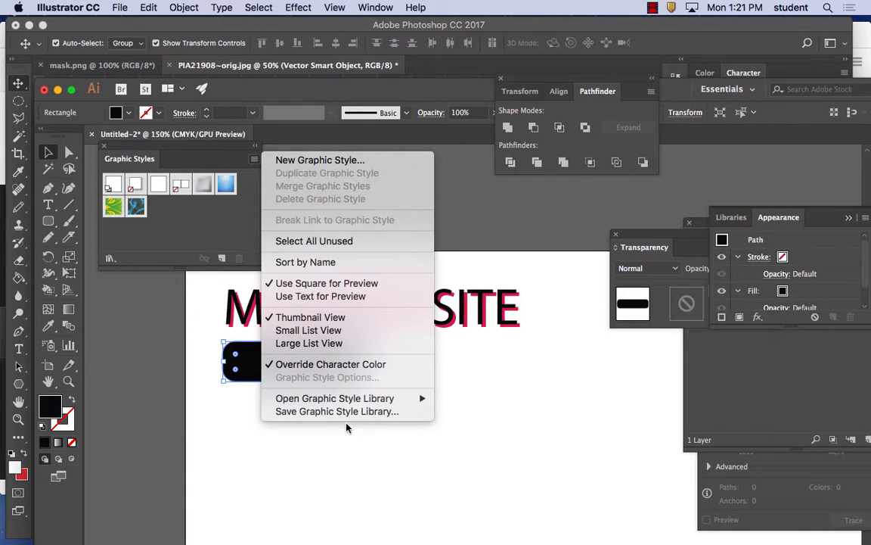
{"action": "mouse_move", "coordinate": [352, 400]}
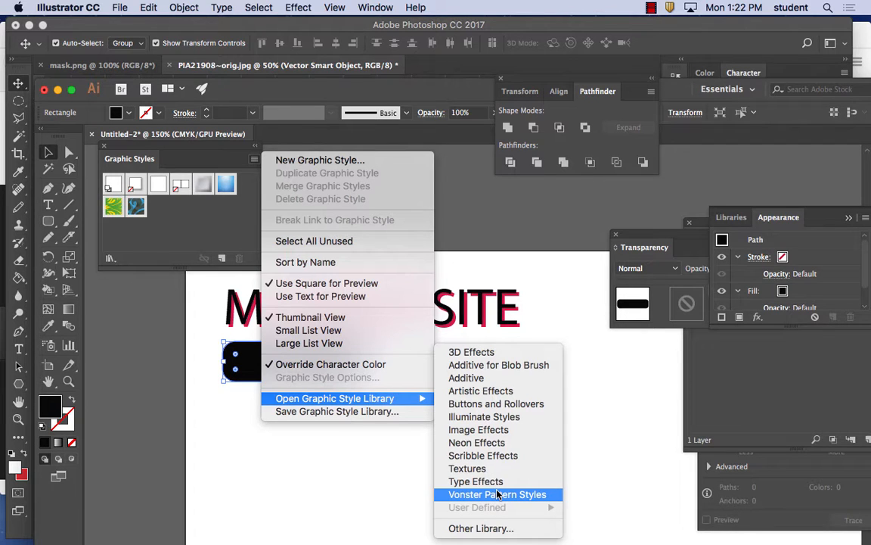
{"action": "left_click", "coordinate": [524, 405]}
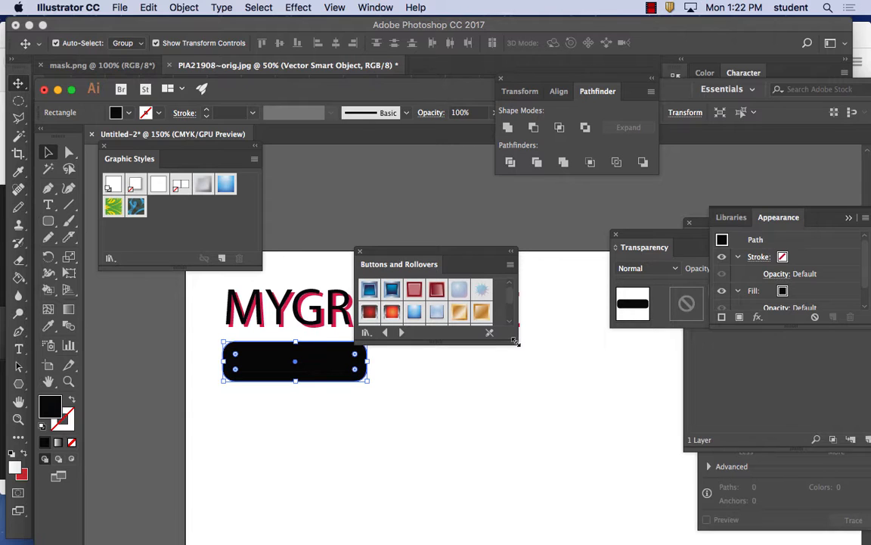
{"action": "left_click_drag", "start_coordinate": [518, 342], "coordinate": [571, 407]}
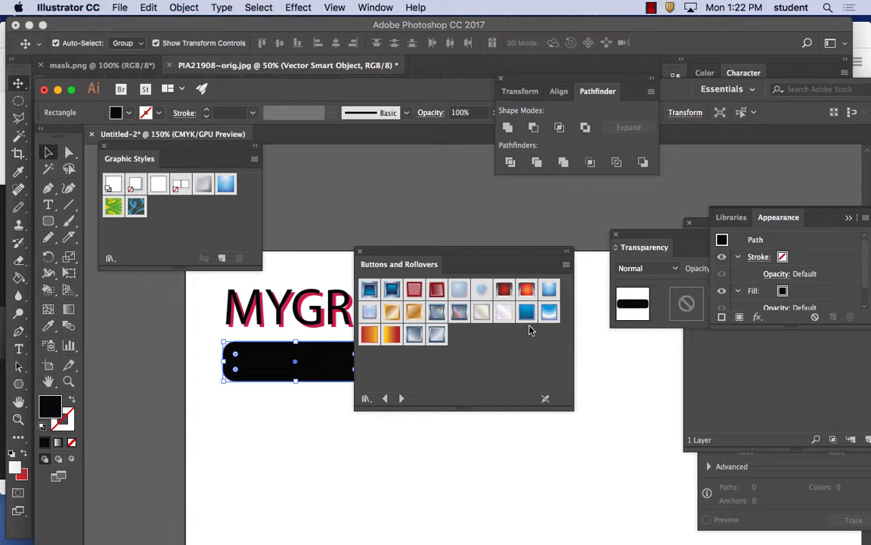
Step: Apply the blue-and-white gradient button style to the rounded rectangle, and replace it with the darker blue style
{"action": "left_click_drag", "start_coordinate": [550, 312], "coordinate": [321, 357]}
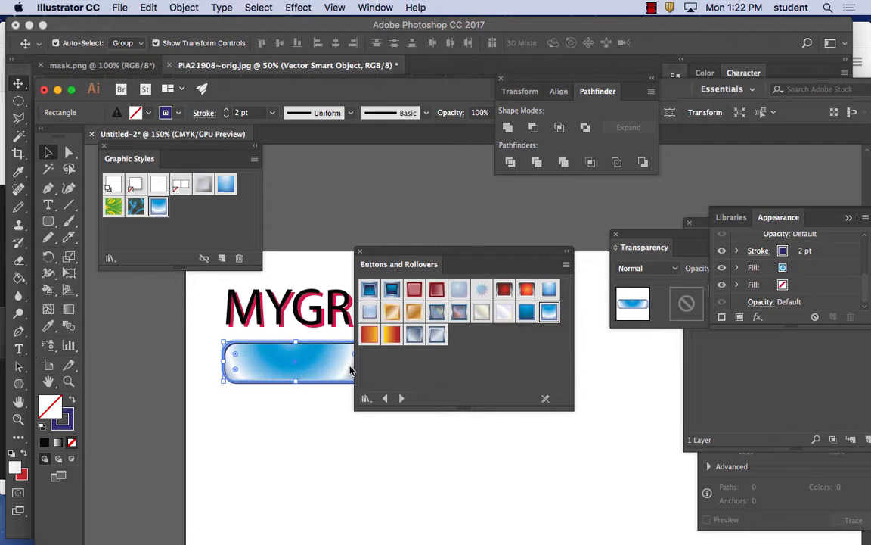
{"action": "left_click_drag", "start_coordinate": [401, 258], "coordinate": [493, 224]}
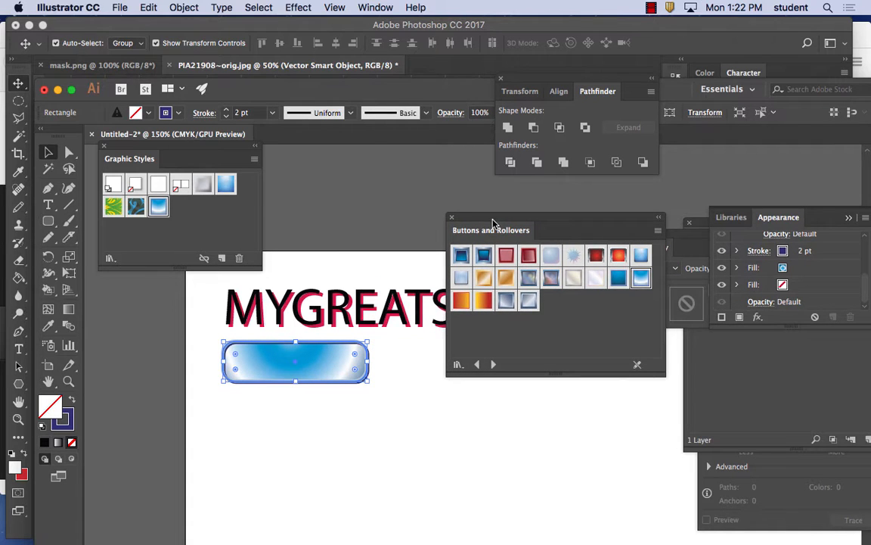
{"action": "left_click_drag", "start_coordinate": [618, 277], "coordinate": [345, 368]}
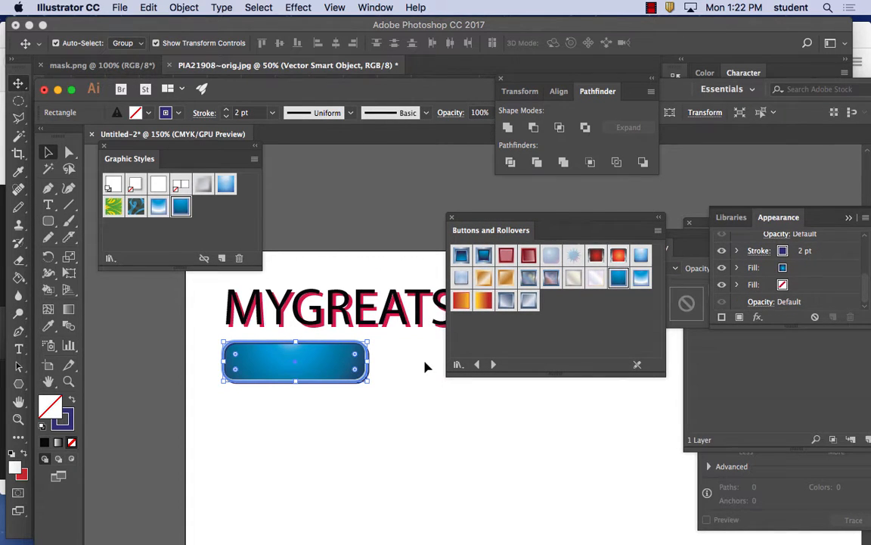
Step: Try several other Buttons and Rollovers styles on the rounded rectangle, including dark blue bevelled, gold, red-orange gradient and silver
{"action": "left_click_drag", "start_coordinate": [641, 255], "coordinate": [355, 362]}
{"action": "left_click_drag", "start_coordinate": [555, 261], "coordinate": [371, 362]}
{"action": "left_click_drag", "start_coordinate": [484, 257], "coordinate": [363, 355]}
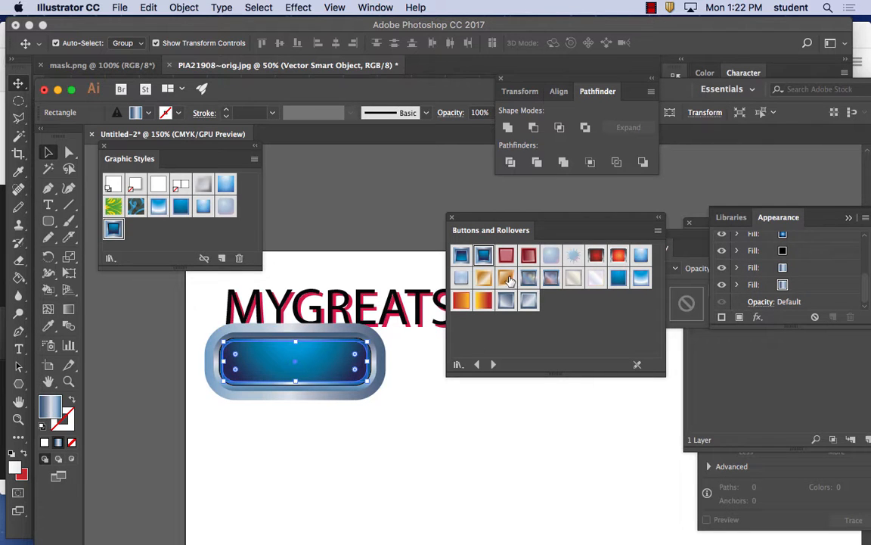
{"action": "left_click_drag", "start_coordinate": [507, 278], "coordinate": [356, 370]}
{"action": "left_click_drag", "start_coordinate": [483, 305], "coordinate": [340, 371]}
{"action": "left_click_drag", "start_coordinate": [461, 300], "coordinate": [352, 364]}
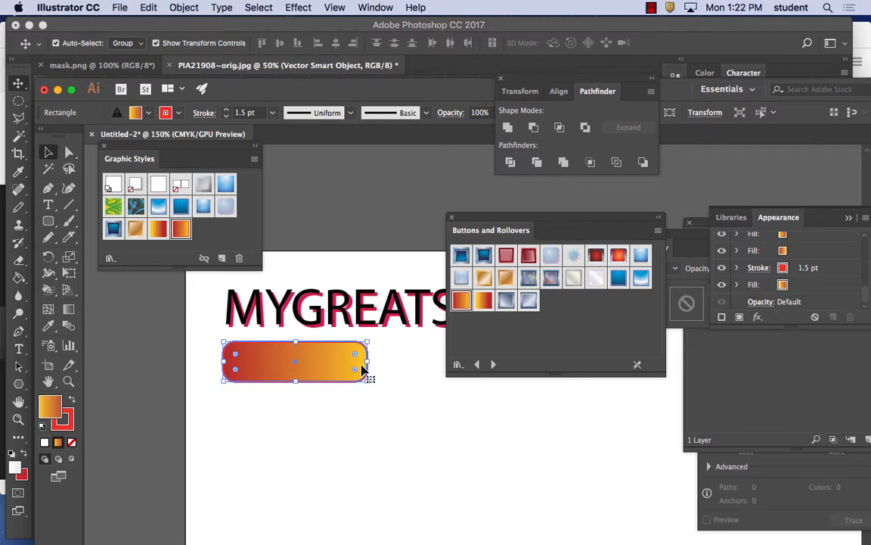
{"action": "left_click_drag", "start_coordinate": [528, 300], "coordinate": [326, 362]}
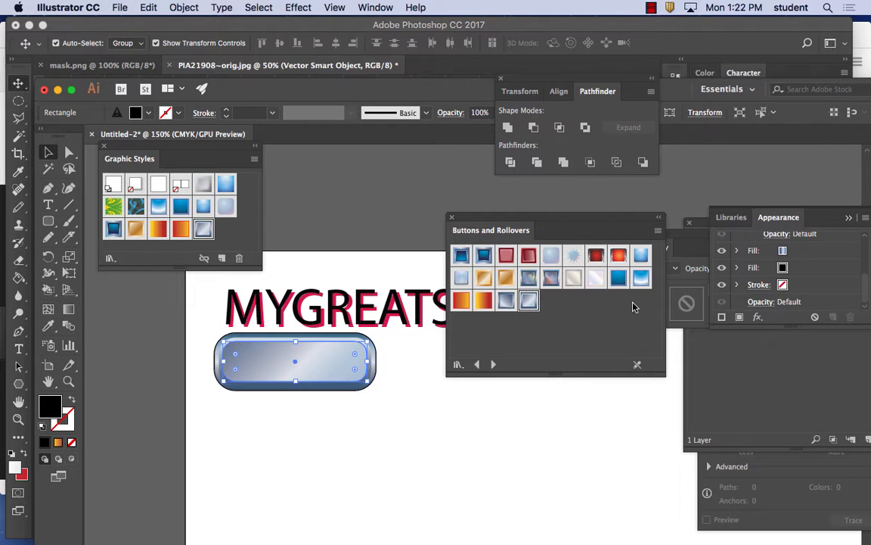
Step: Apply the blue-and-white gradient button style to the rounded rectangle and deselect it
{"action": "mouse_move", "coordinate": [641, 278]}
{"action": "left_mouse_down"}
{"action": "mouse_move", "coordinate": [477, 287]}
{"action": "mouse_move", "coordinate": [327, 344]}
{"action": "left_mouse_up"}
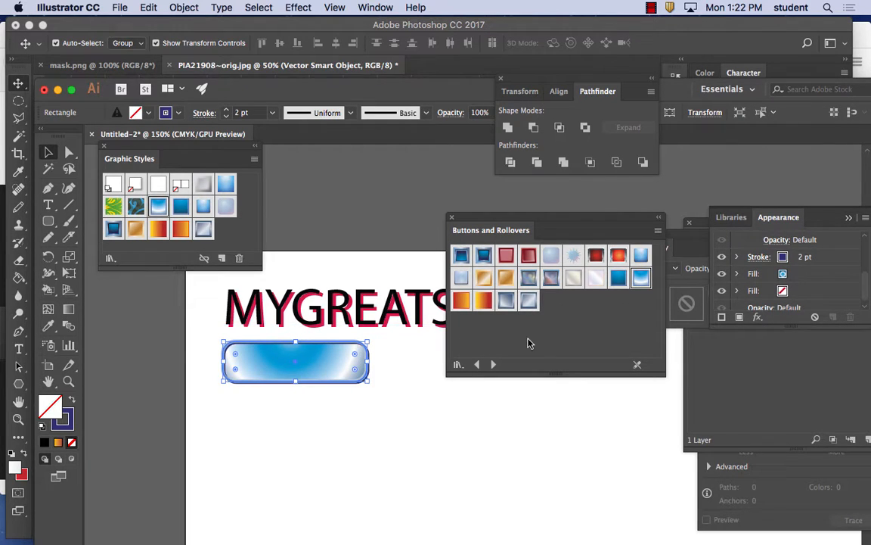
{"action": "left_click", "coordinate": [411, 372]}
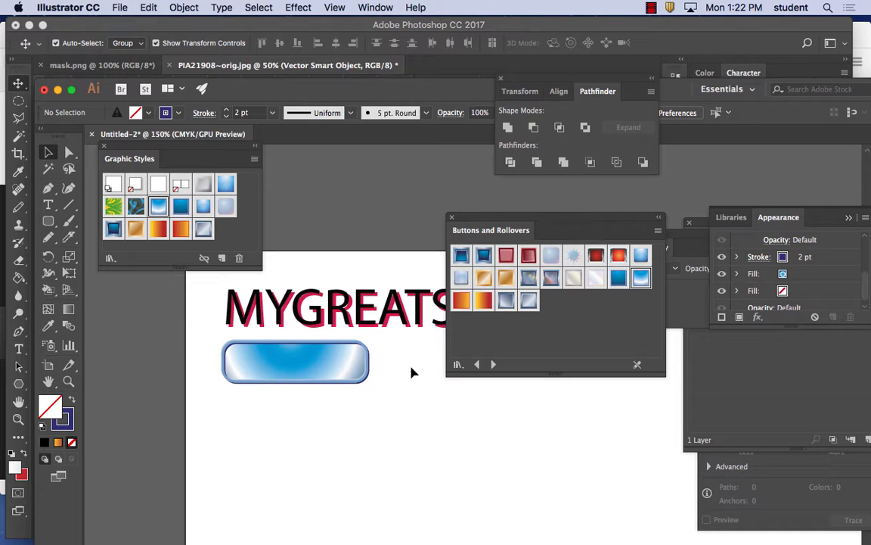
Step: Add the text PRODUCTS below the button and scale it up to nearly the button's width
{"action": "left_click", "coordinate": [48, 205]}
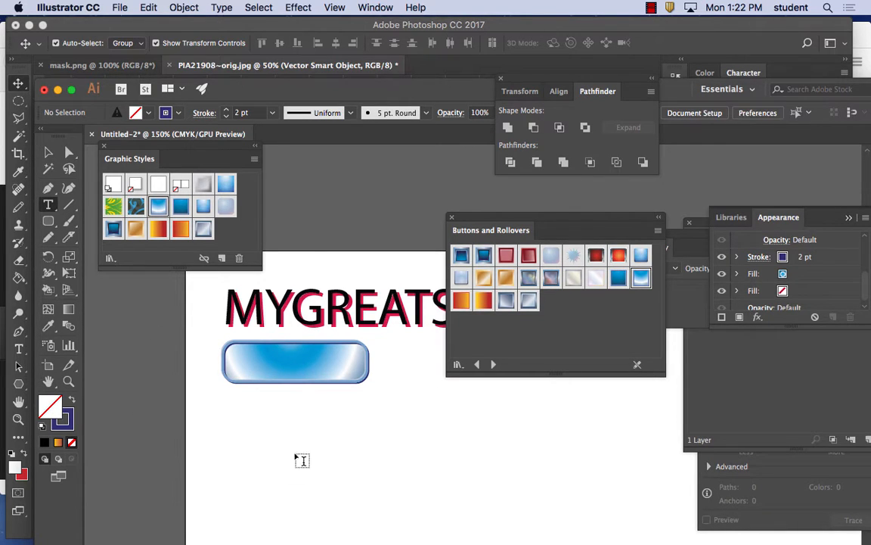
{"action": "left_click", "coordinate": [284, 429]}
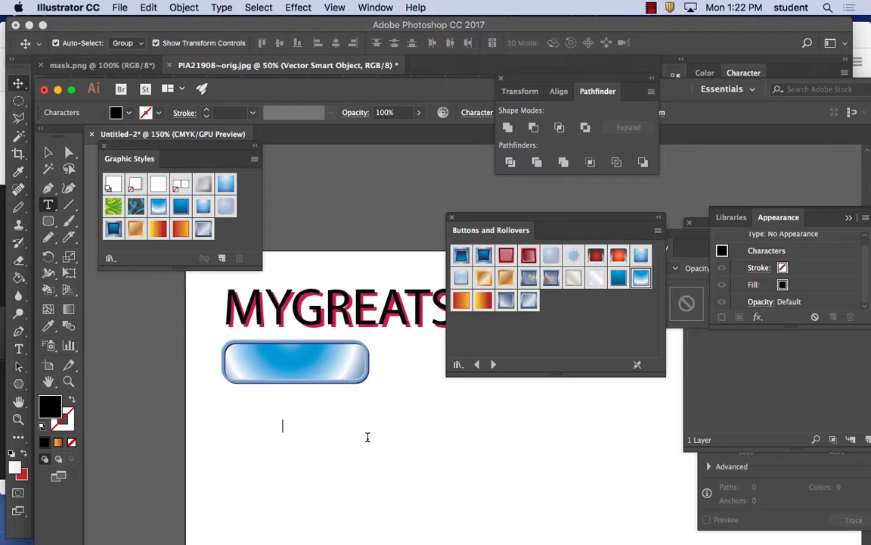
{"action": "type", "text": "PRODUCTS"}
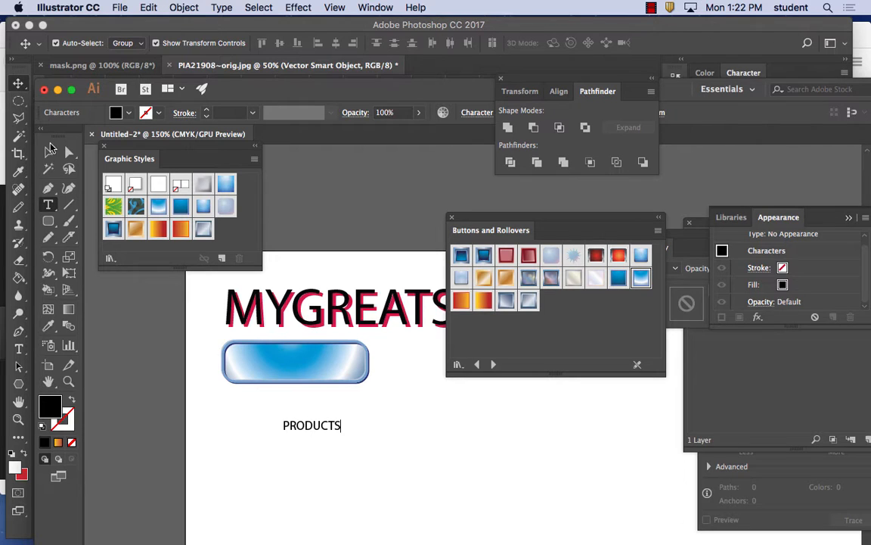
{"action": "key", "text": "Escape"}
{"action": "left_click_drag", "start_coordinate": [342, 432], "coordinate": [393, 448]}
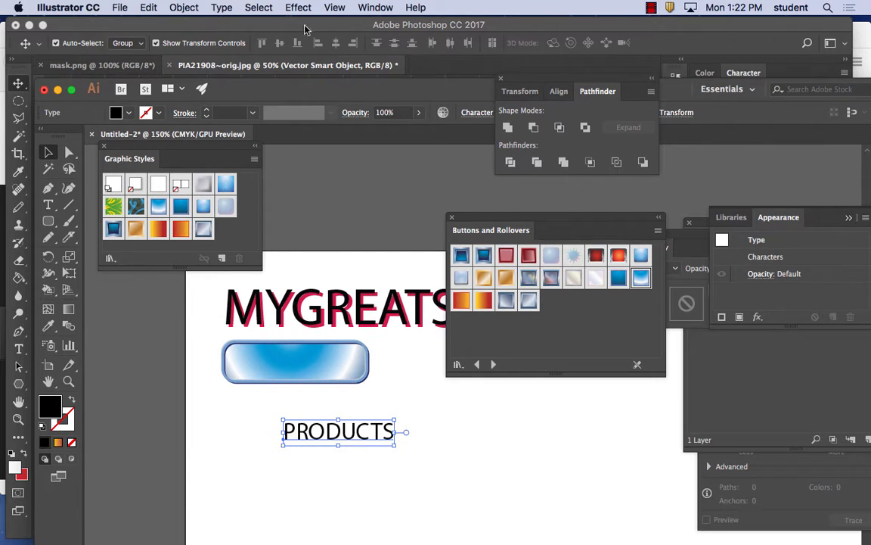
Step: Show the paragraph settings and centre-align the PRODUCTS text
{"action": "left_click", "coordinate": [388, 7]}
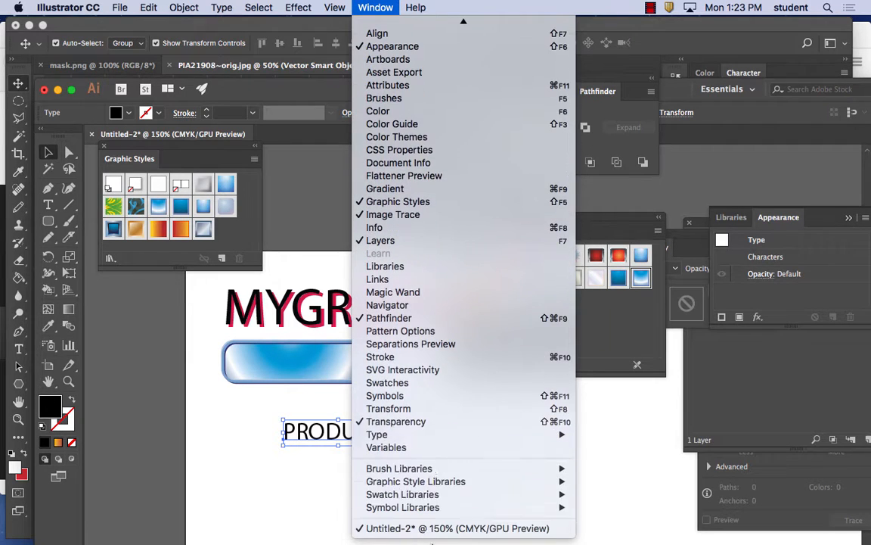
{"action": "mouse_move", "coordinate": [428, 438]}
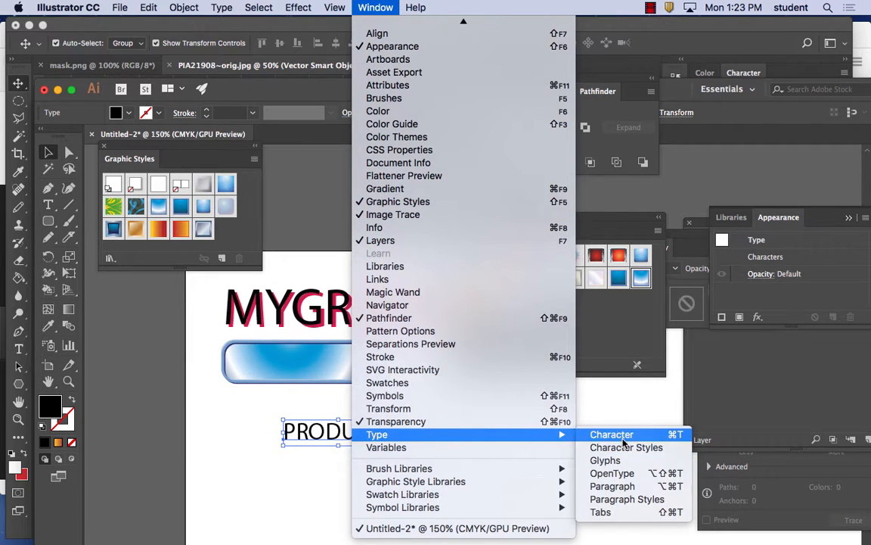
{"action": "left_click", "coordinate": [612, 486]}
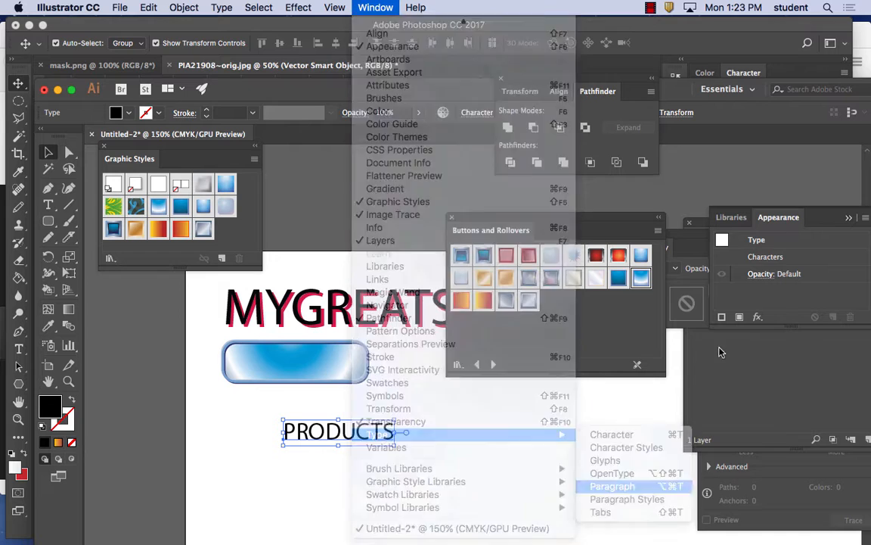
{"action": "left_click", "coordinate": [513, 119]}
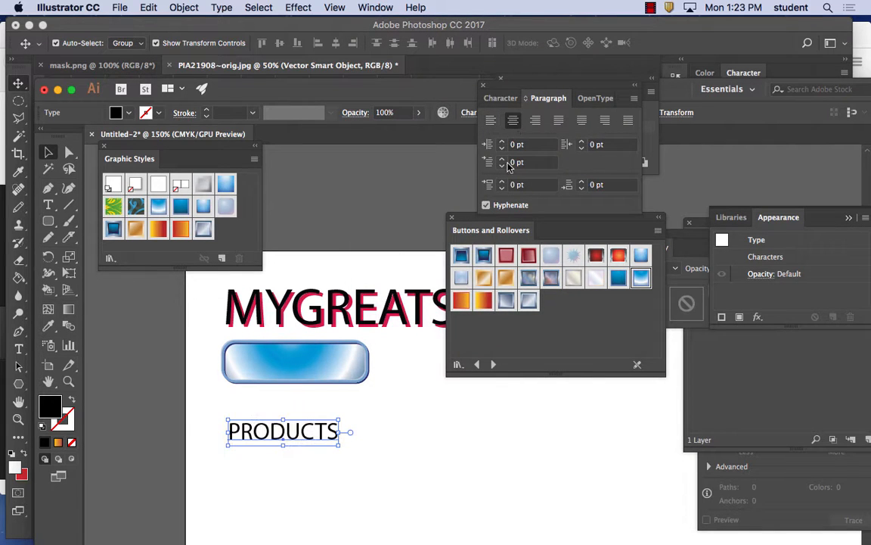
Step: Place the PRODUCTS text centred on the button, and move the Buttons and Rollovers library clear of the title
{"action": "left_click_drag", "start_coordinate": [309, 432], "coordinate": [318, 361]}
{"action": "left_click", "coordinate": [422, 387]}
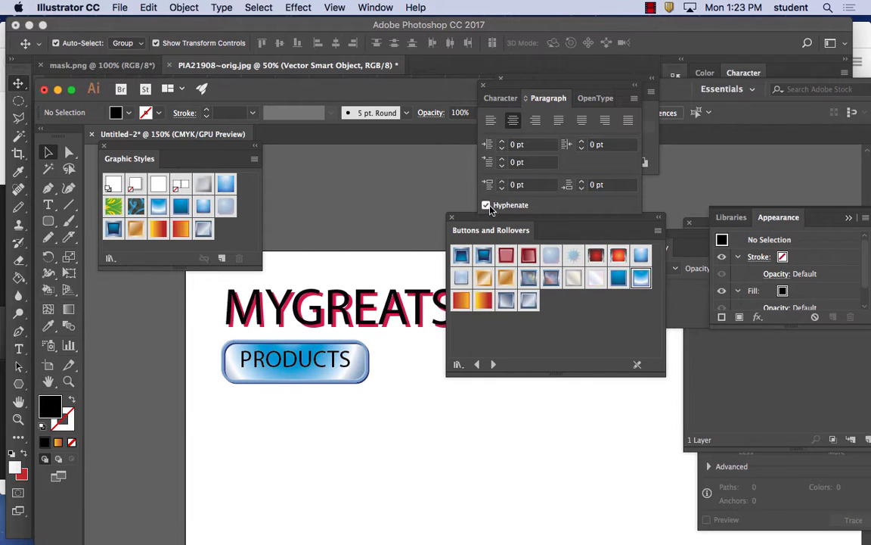
{"action": "left_click_drag", "start_coordinate": [499, 226], "coordinate": [715, 363]}
{"action": "left_click", "coordinate": [326, 365]}
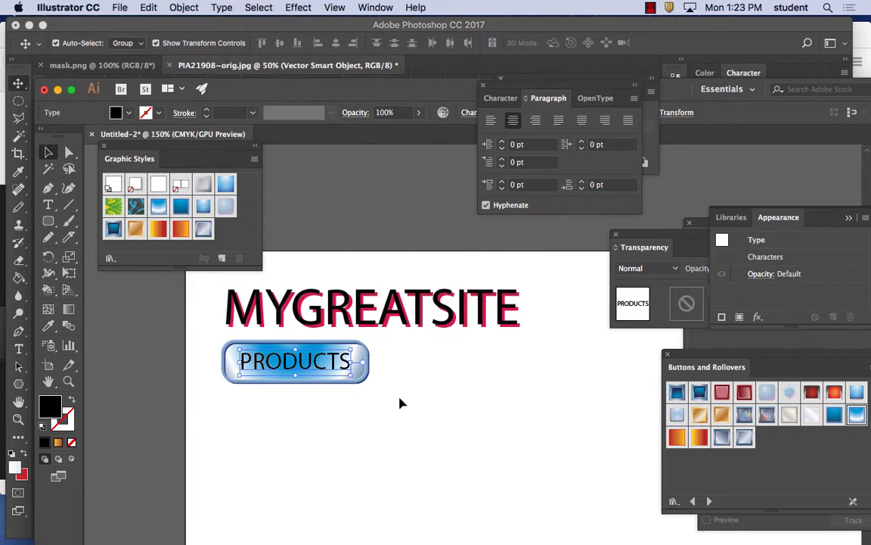
Step: Select the button with its label and duplicate it to form a row of four evenly spaced buttons under the title
{"action": "left_click_drag", "start_coordinate": [404, 408], "coordinate": [224, 348]}
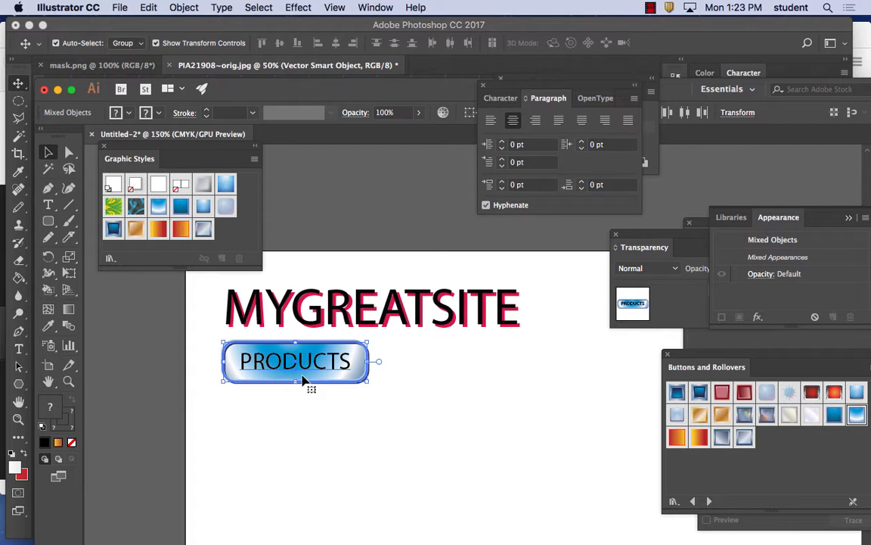
{"action": "left_click_drag", "start_coordinate": [296, 373], "coordinate": [605, 367]}
{"action": "left_click_drag", "start_coordinate": [586, 440], "coordinate": [379, 447]}
{"action": "left_click", "coordinate": [388, 364]}
{"action": "left_click_drag", "start_coordinate": [391, 362], "coordinate": [541, 376]}
{"action": "left_click", "coordinate": [529, 429]}
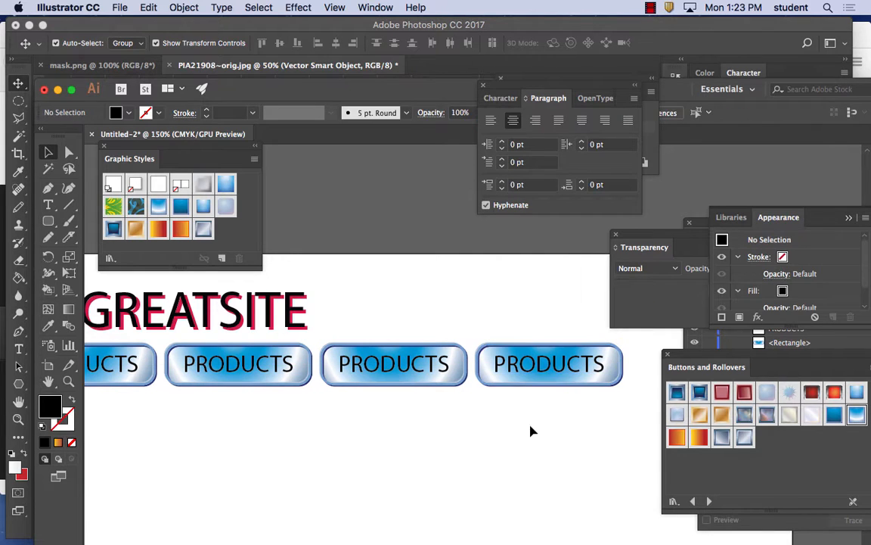
Step: Change the second button's label to SERVICES and the third button's label to CONTACT
{"action": "double_click", "coordinate": [268, 365]}
{"action": "left_click_drag", "start_coordinate": [291, 363], "coordinate": [183, 363]}
{"action": "type", "text": "SERVICES"}
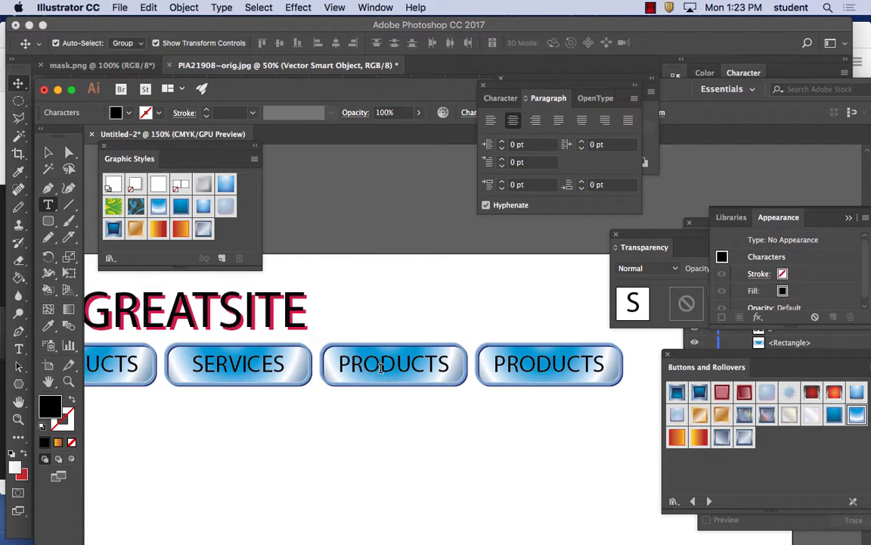
{"action": "left_click", "coordinate": [451, 365]}
{"action": "left_click_drag", "start_coordinate": [452, 365], "coordinate": [339, 366]}
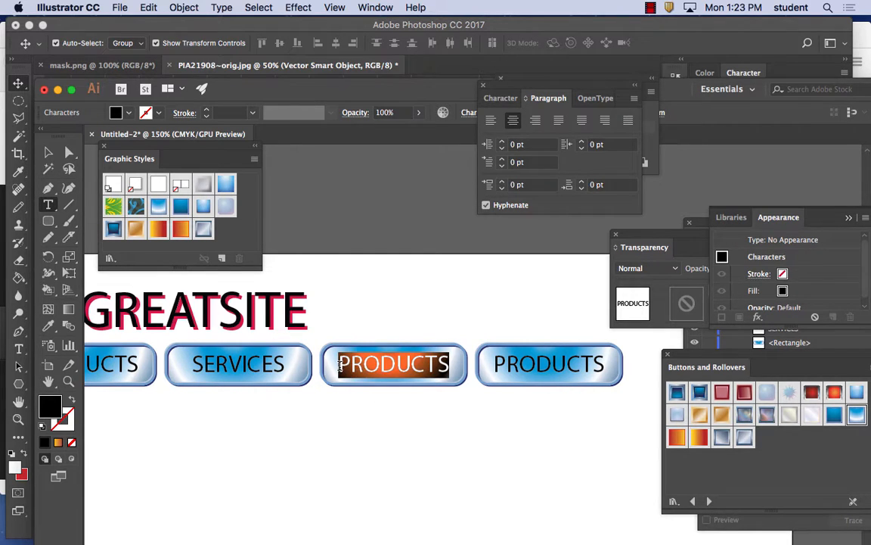
{"action": "type", "text": "CONTACT"}
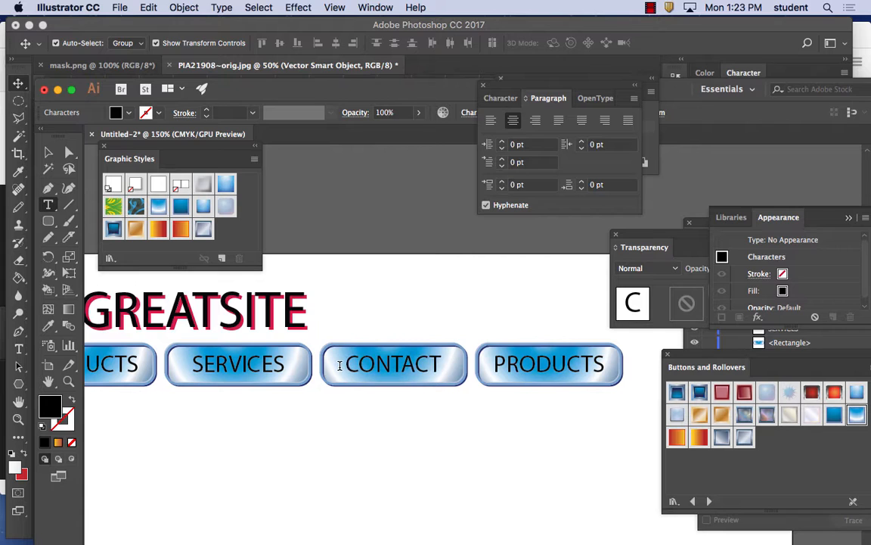
Step: Change the fourth button's label to MEDIA and leave nothing selected
{"action": "left_click", "coordinate": [551, 365]}
{"action": "left_click_drag", "start_coordinate": [603, 364], "coordinate": [477, 362]}
{"action": "type", "text": "MEDIA"}
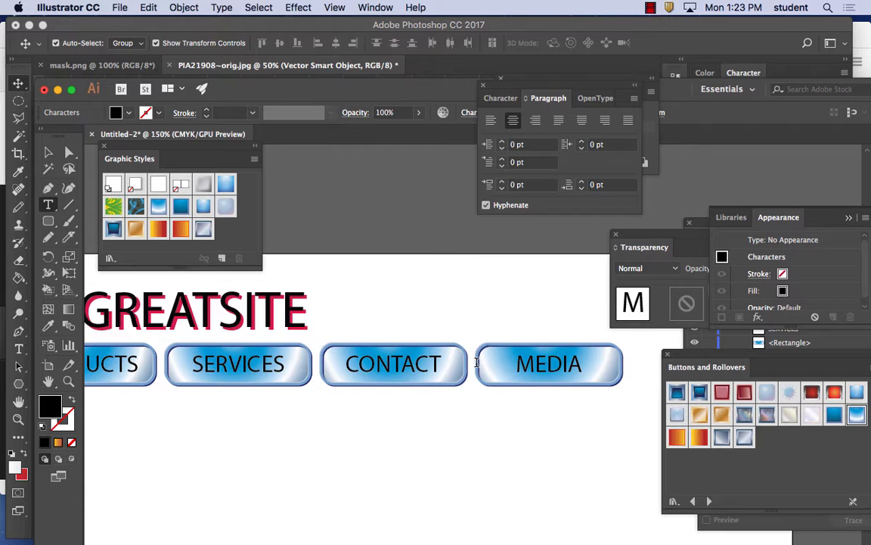
{"action": "left_click", "coordinate": [49, 152]}
{"action": "left_click", "coordinate": [357, 406]}
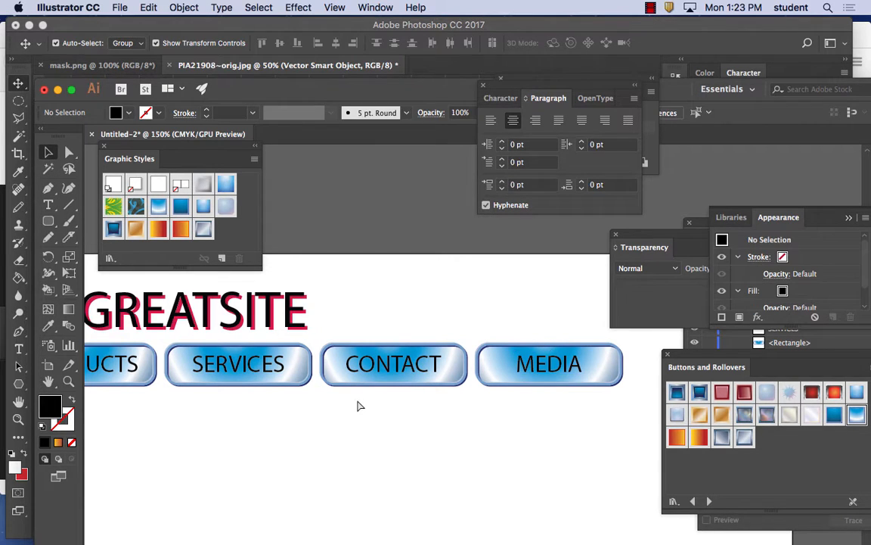
Step: Draw a slice around the MYGREATSITE title with the Slice tool
{"action": "key", "text": "super+minus"}
{"action": "key", "text": "super+minus"}
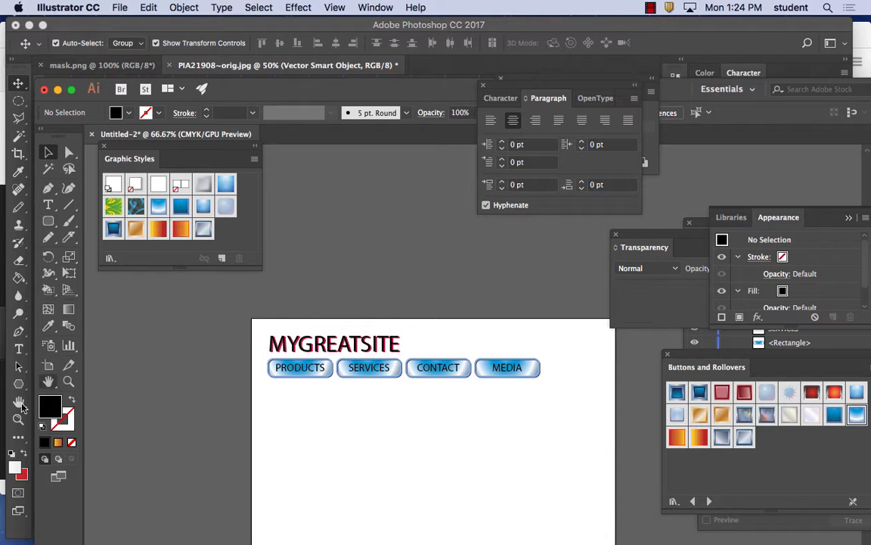
{"action": "left_click", "coordinate": [68, 366]}
{"action": "left_click_drag", "start_coordinate": [265, 331], "coordinate": [406, 353]}
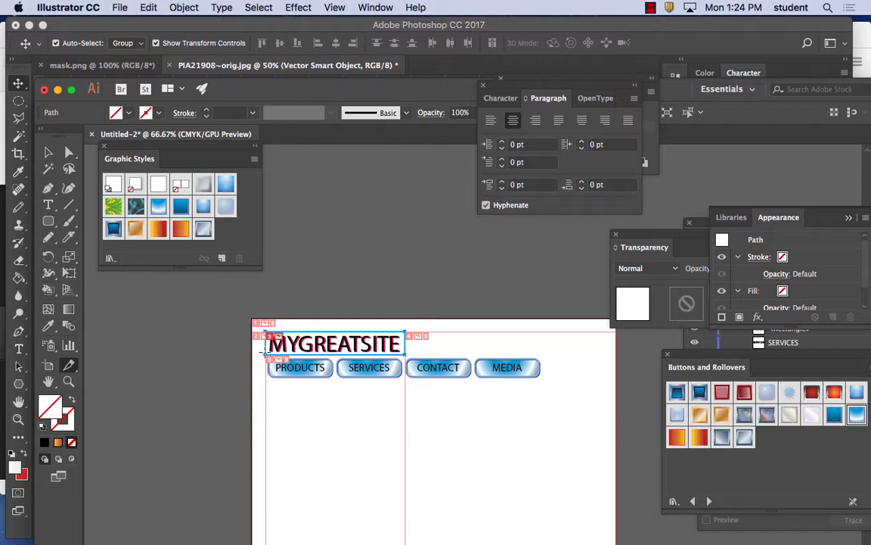
{"action": "left_click_drag", "start_coordinate": [267, 359], "coordinate": [336, 381]}
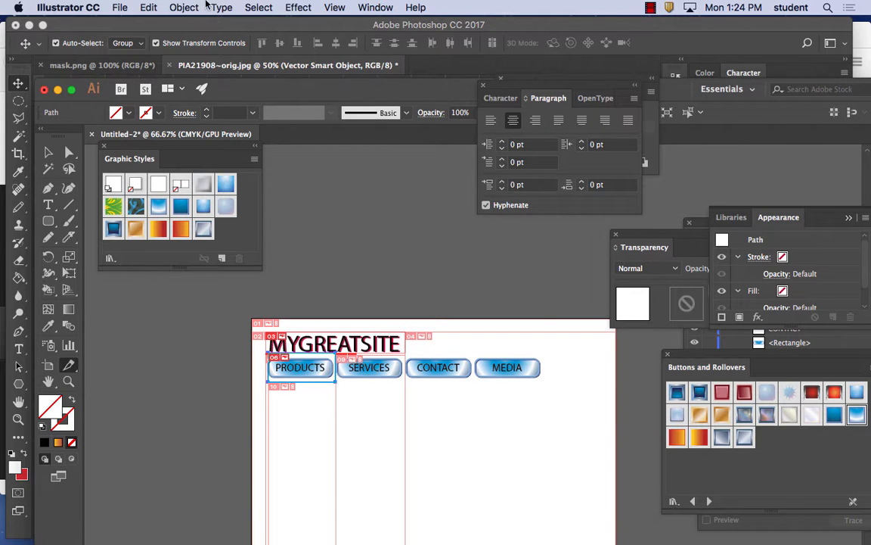
{"action": "left_click", "coordinate": [148, 7]}
{"action": "left_click", "coordinate": [182, 23]}
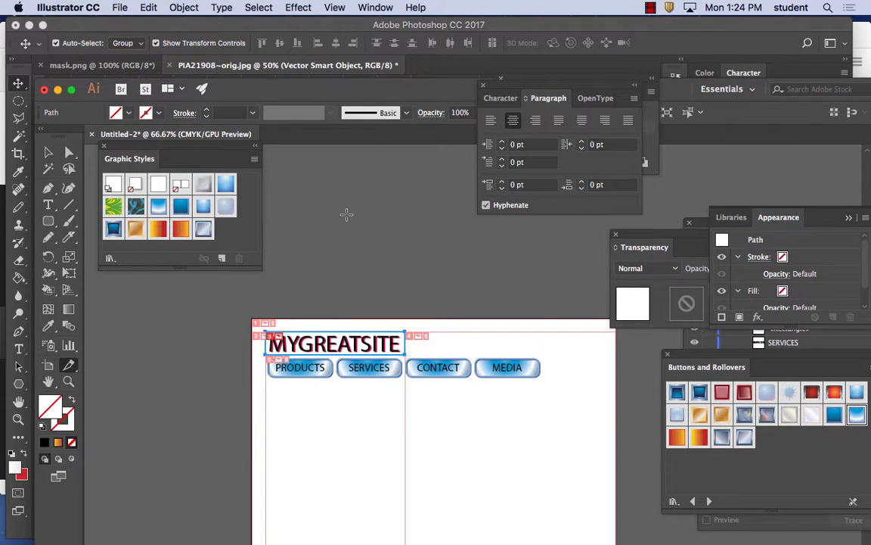
Step: Draw adjoining slices around the PRODUCTS and SERVICES buttons, lined up with the title slice's edges
{"action": "key", "text": "super+equal"}
{"action": "key", "text": "super+minus"}
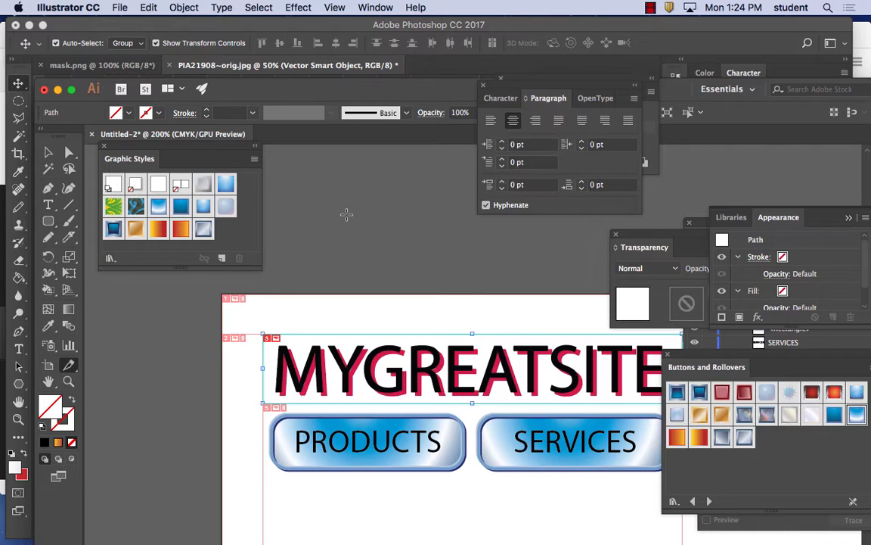
{"action": "left_click_drag", "start_coordinate": [488, 443], "coordinate": [349, 338]}
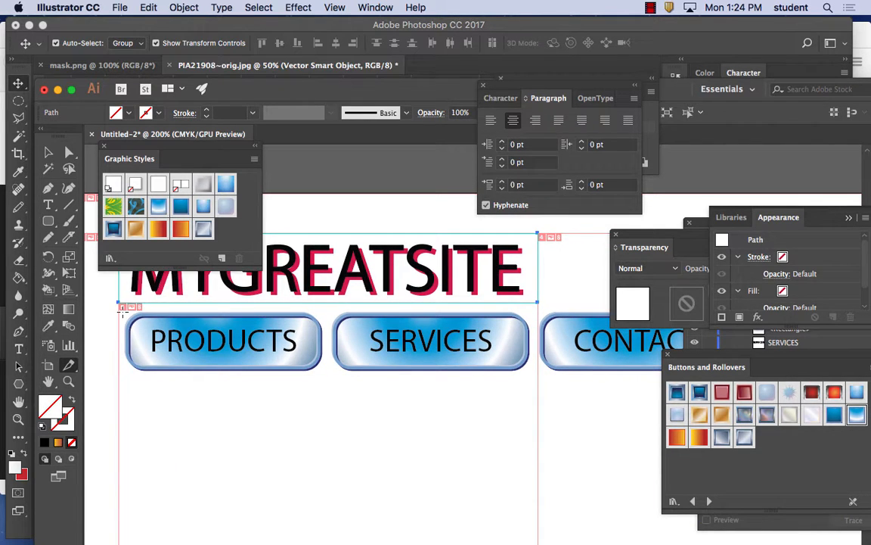
{"action": "left_click_drag", "start_coordinate": [122, 310], "coordinate": [325, 372]}
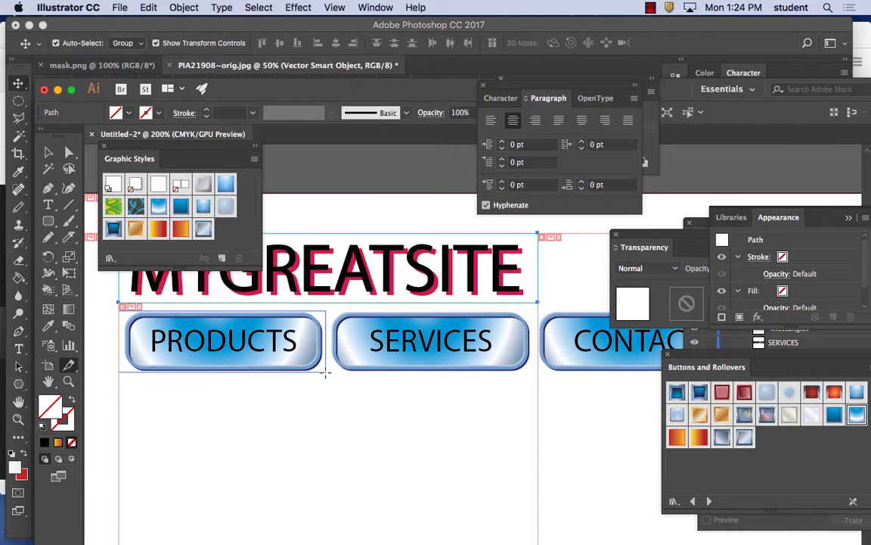
{"action": "left_click_drag", "start_coordinate": [325, 311], "coordinate": [535, 372]}
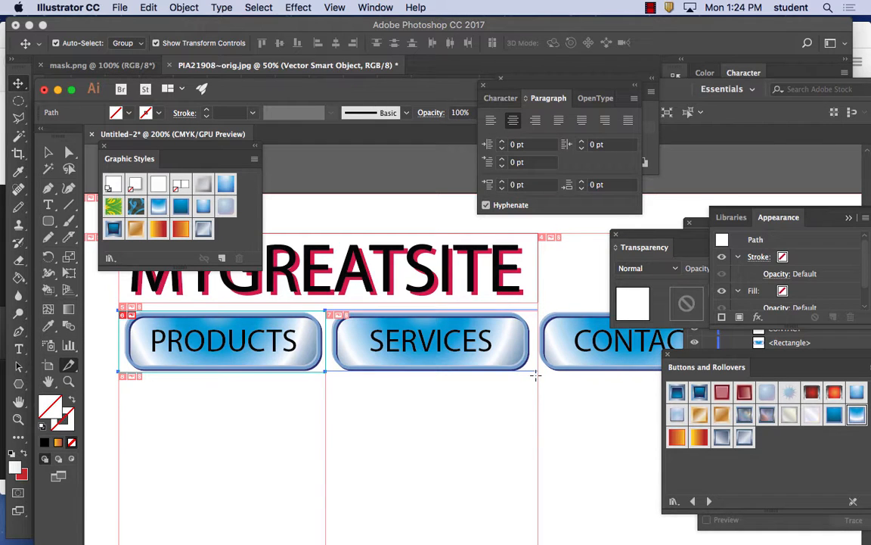
{"action": "left_click_drag", "start_coordinate": [535, 374], "coordinate": [537, 371]}
Step: Draw adjoining slices around the CONTACT and MEDIA buttons, continuing the row of button slices
{"action": "left_click_drag", "start_coordinate": [574, 396], "coordinate": [307, 385]}
{"action": "left_click_drag", "start_coordinate": [287, 295], "coordinate": [488, 360]}
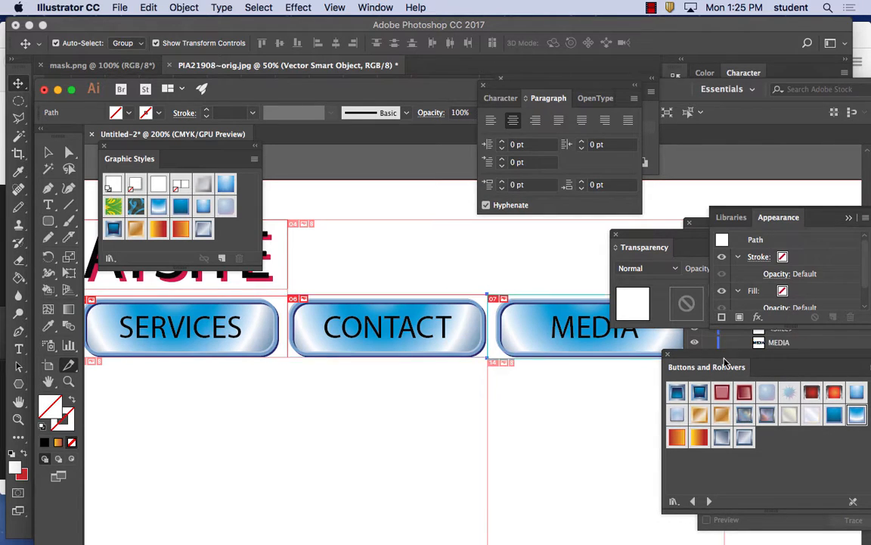
{"action": "left_click_drag", "start_coordinate": [640, 397], "coordinate": [445, 383]}
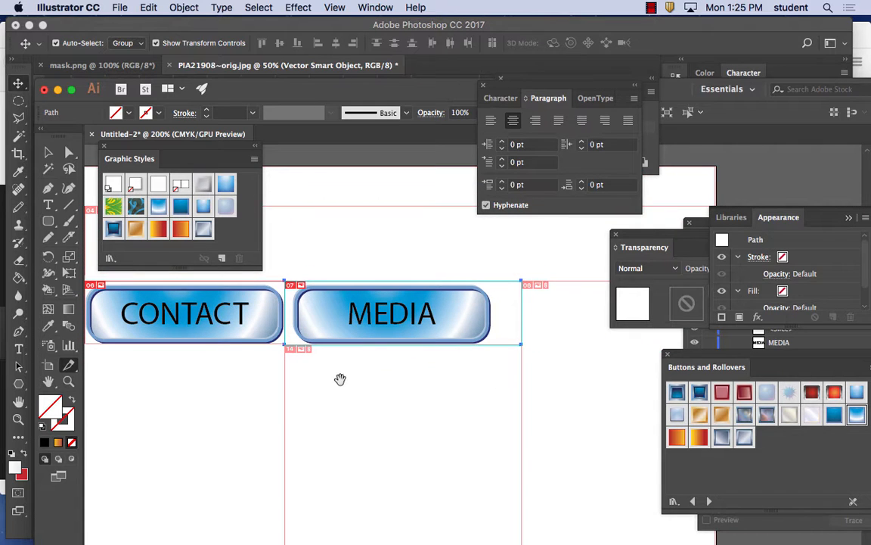
Step: Examine how the slices cover the title and the four buttons, both close up and across the whole header
{"action": "scroll", "coordinate": [340, 379], "scroll_direction": "left", "scroll_amount": 15}
{"action": "scroll", "coordinate": [421, 385], "scroll_direction": "left", "scroll_amount": 3}
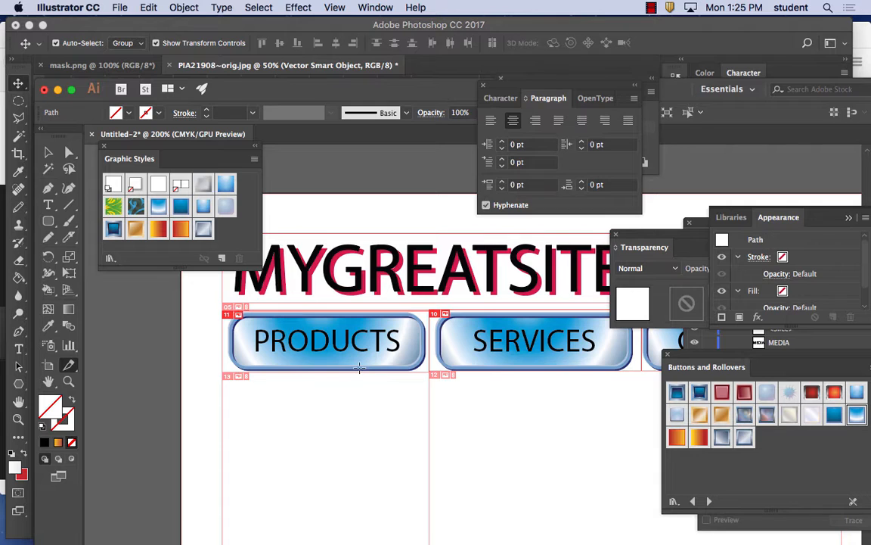
{"action": "key", "text": "super+equal"}
{"action": "key", "text": "super+equal"}
{"action": "key", "text": "super+equal"}
{"action": "key", "text": "super+minus"}
{"action": "key", "text": "super+minus"}
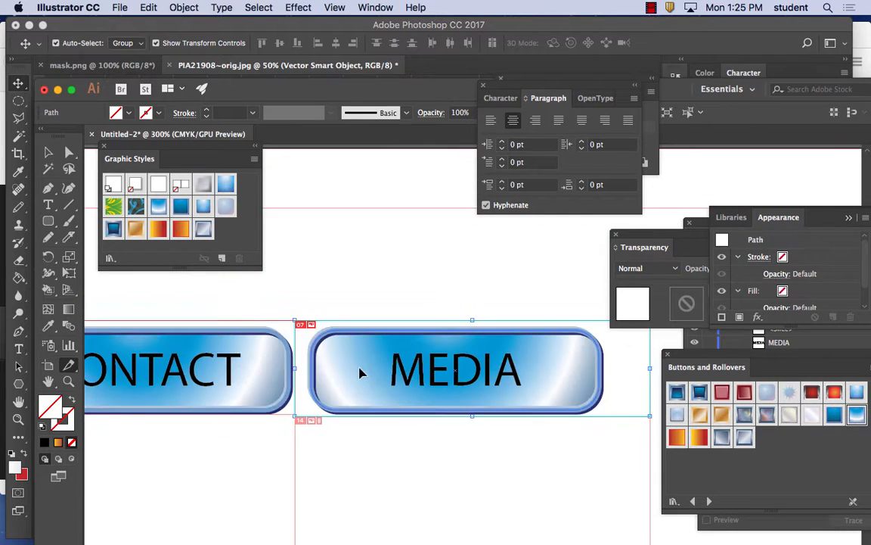
{"action": "key", "text": "super+minus"}
{"action": "key", "text": "super+minus"}
{"action": "key", "text": "super+minus"}
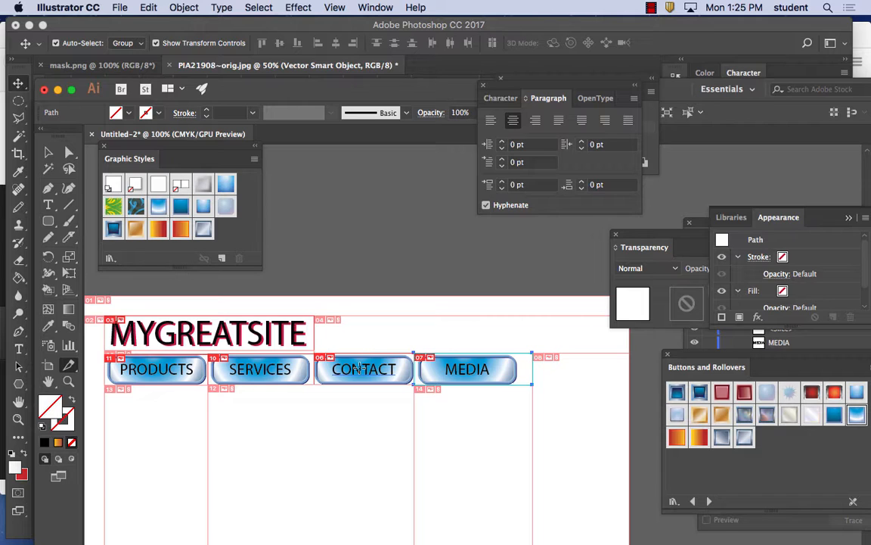
Step: Select all five slices around the MYGREATSITE title and the four buttons with the Slice Selection tool
{"action": "left_click", "coordinate": [49, 152]}
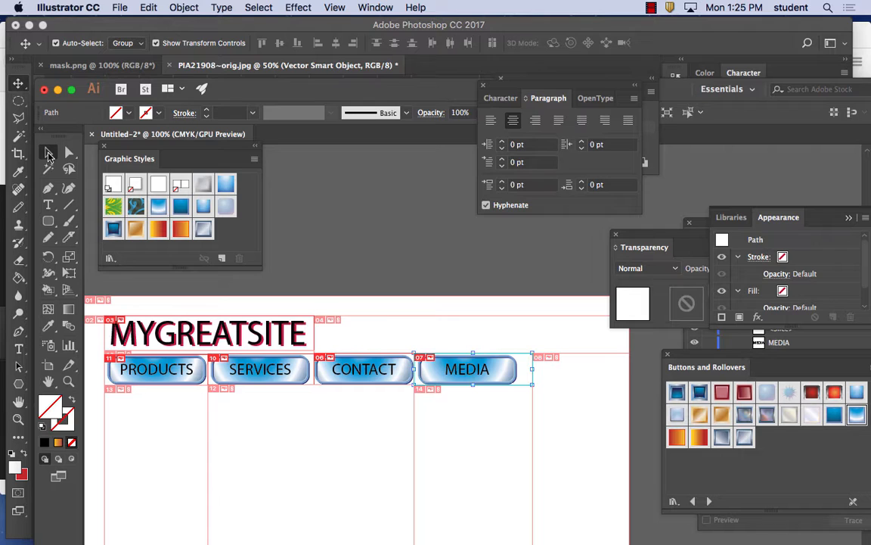
{"action": "left_click", "coordinate": [380, 306]}
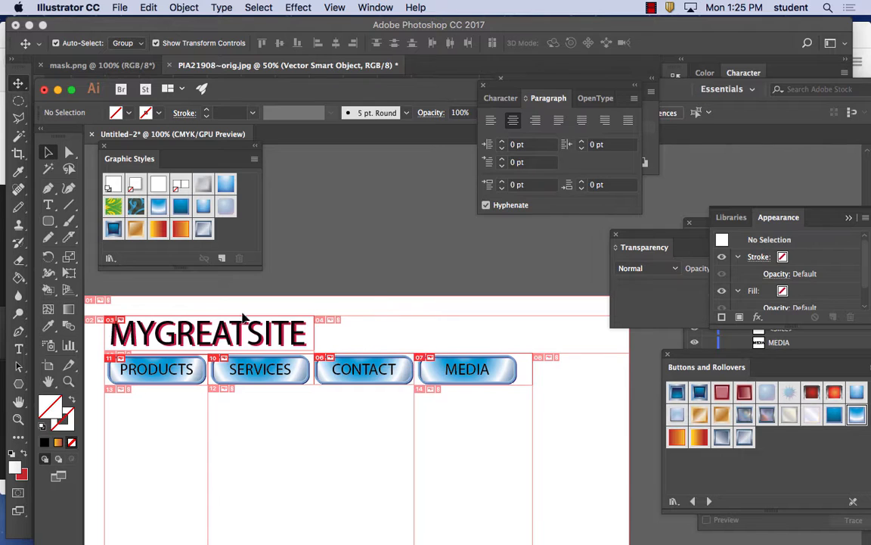
{"action": "left_click", "coordinate": [69, 366]}
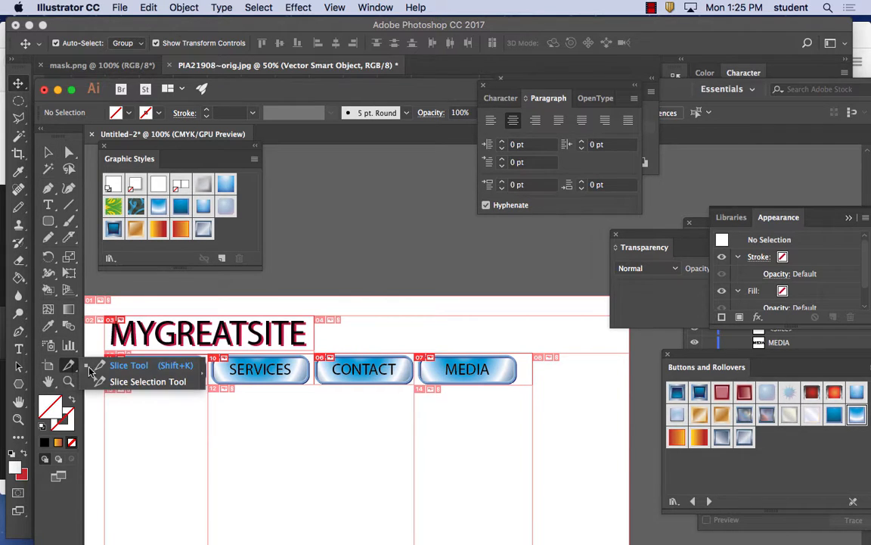
{"action": "left_click", "coordinate": [139, 382]}
{"action": "left_click_drag", "start_coordinate": [99, 286], "coordinate": [584, 432]}
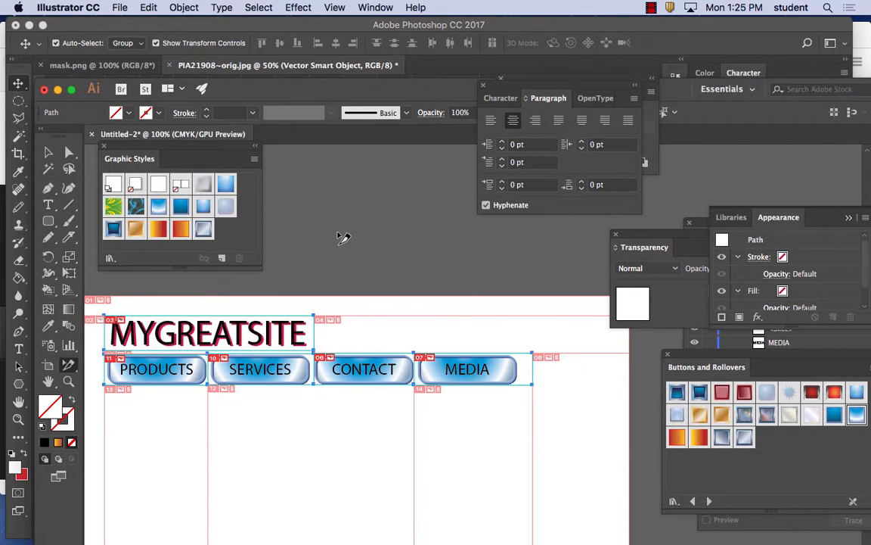
{"action": "left_click", "coordinate": [118, 7]}
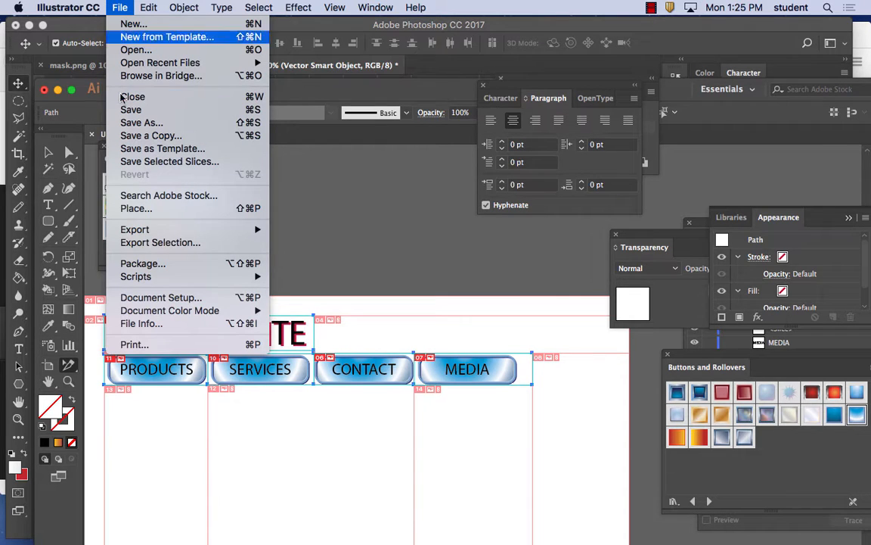
{"action": "mouse_move", "coordinate": [176, 229]}
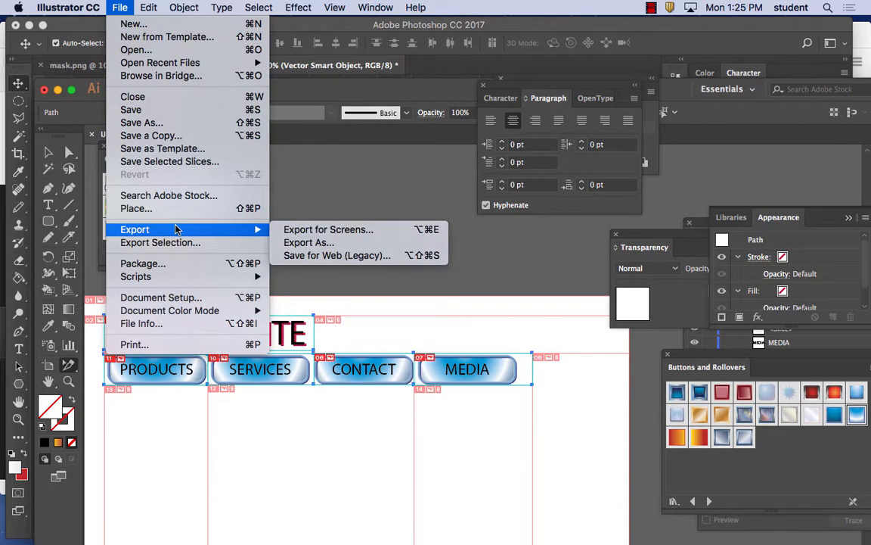
{"action": "left_click", "coordinate": [324, 232]}
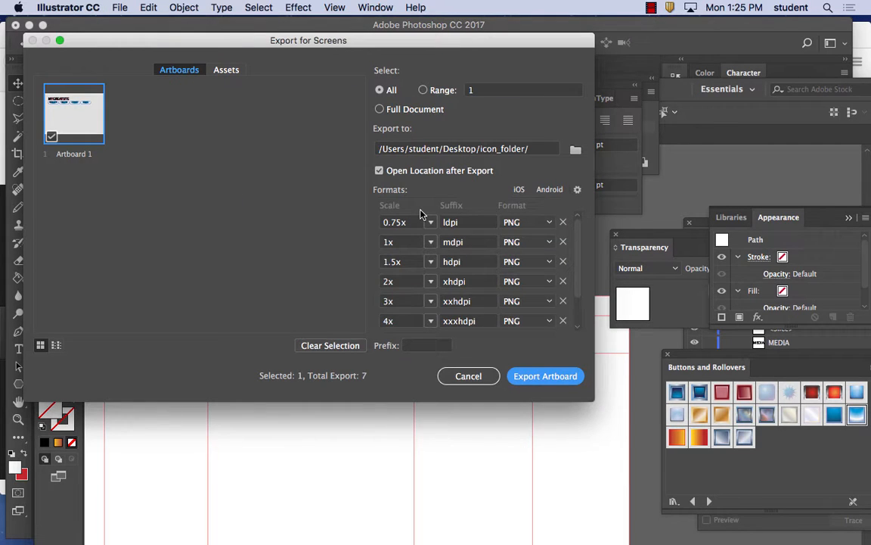
{"action": "left_click", "coordinate": [227, 69]}
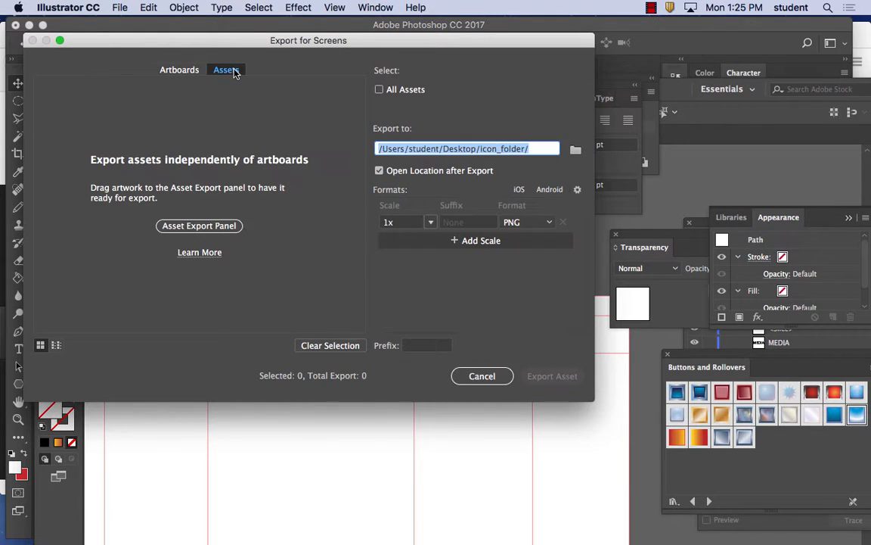
{"action": "left_click", "coordinate": [490, 376]}
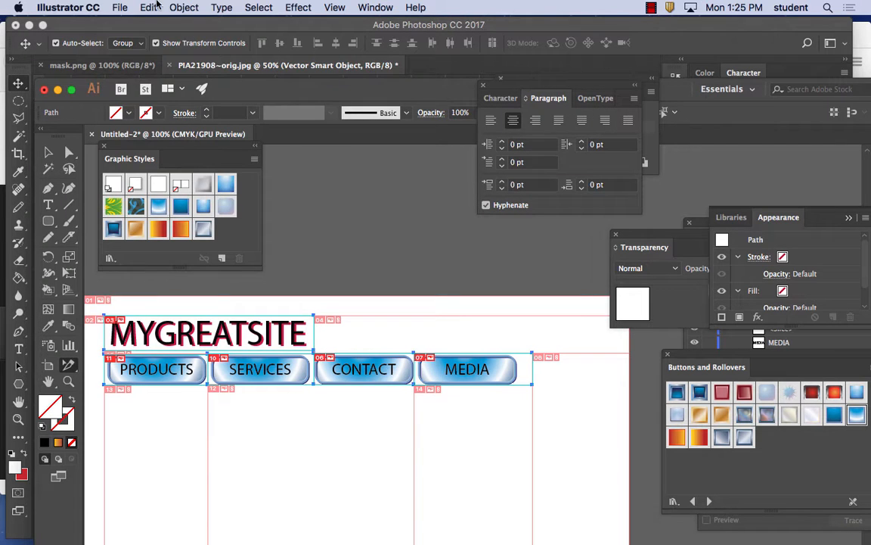
{"action": "left_click", "coordinate": [120, 8]}
{"action": "mouse_move", "coordinate": [358, 10]}
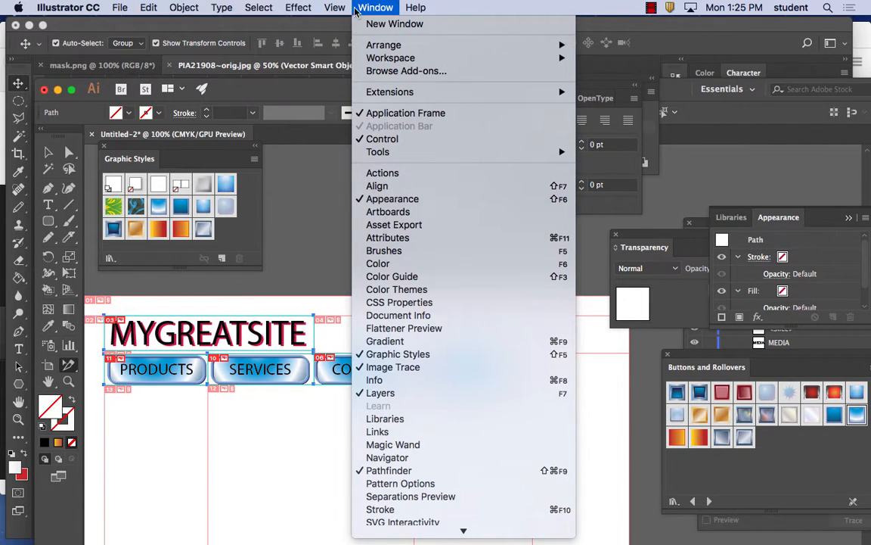
{"action": "scroll", "coordinate": [459, 380], "scroll_direction": "down", "scroll_amount": 5}
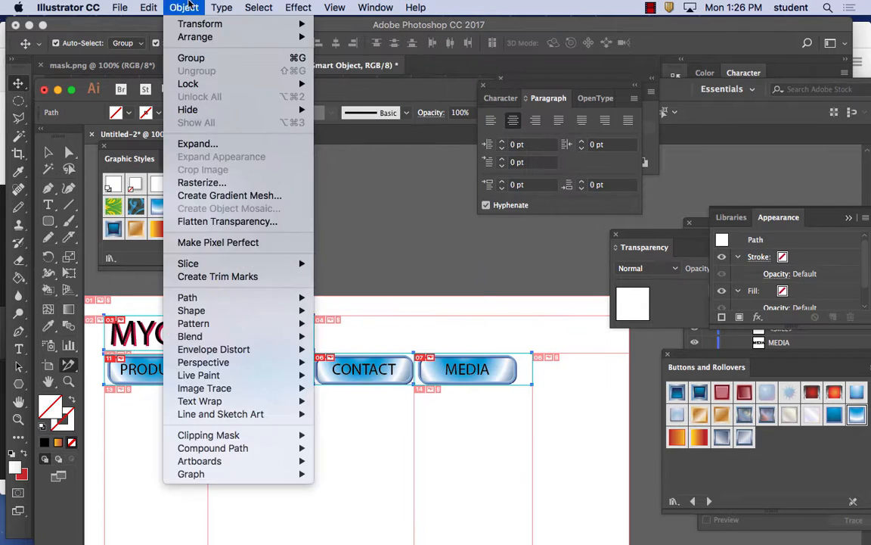
{"action": "mouse_move", "coordinate": [121, 6]}
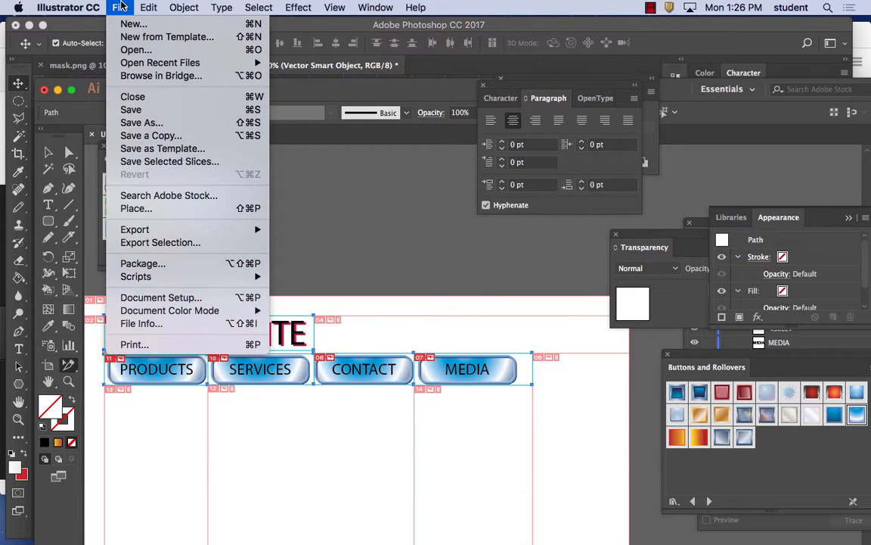
{"action": "mouse_move", "coordinate": [184, 7]}
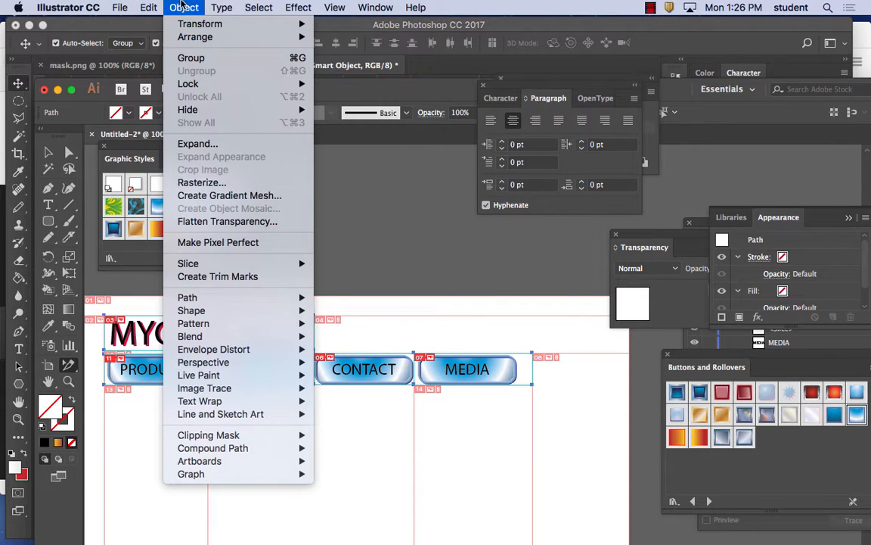
{"action": "mouse_move", "coordinate": [210, 265]}
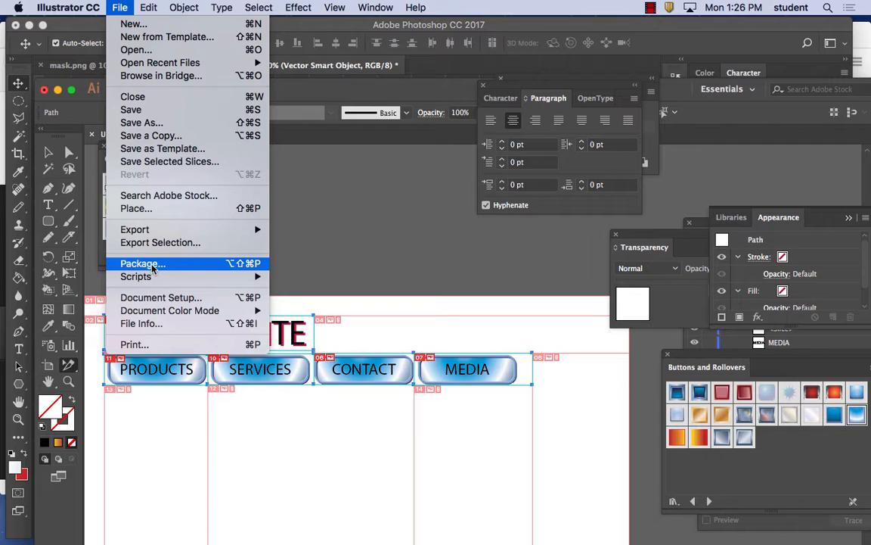
{"action": "mouse_move", "coordinate": [160, 232]}
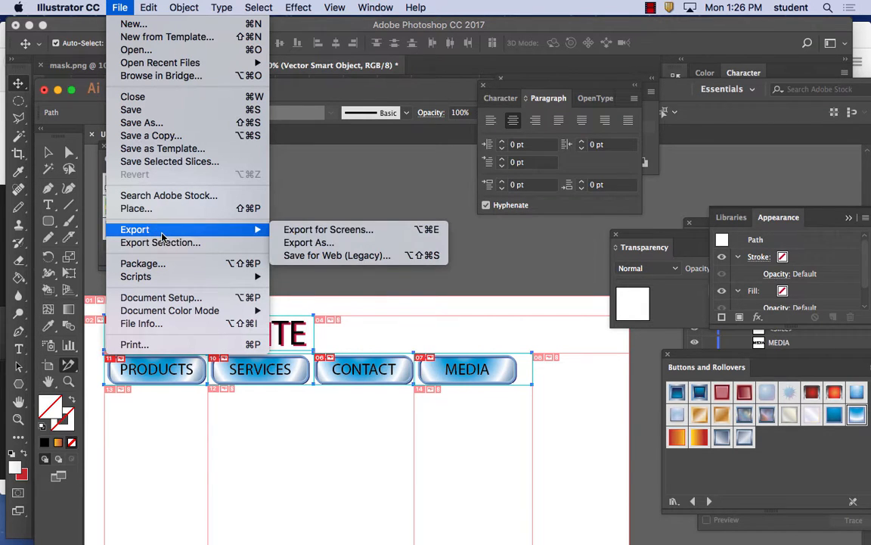
{"action": "left_click", "coordinate": [317, 243]}
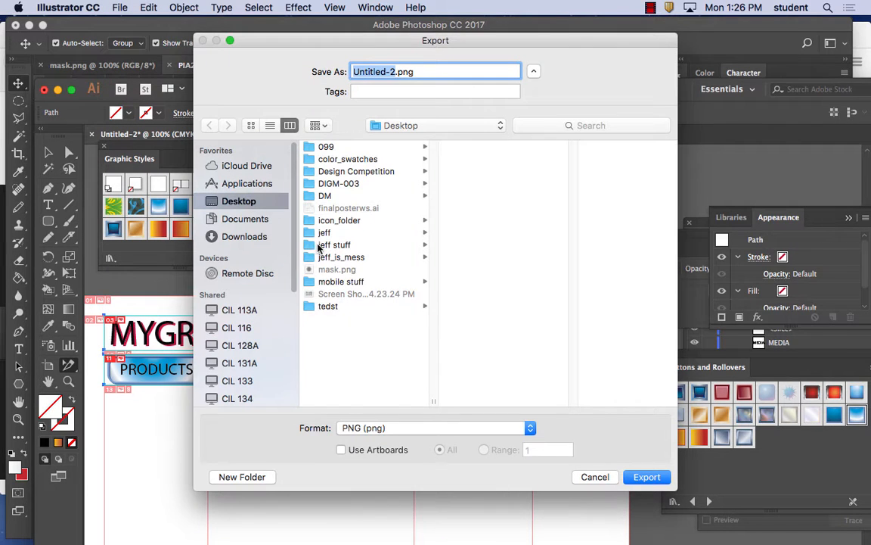
{"action": "left_click", "coordinate": [603, 480]}
{"action": "left_click", "coordinate": [119, 7]}
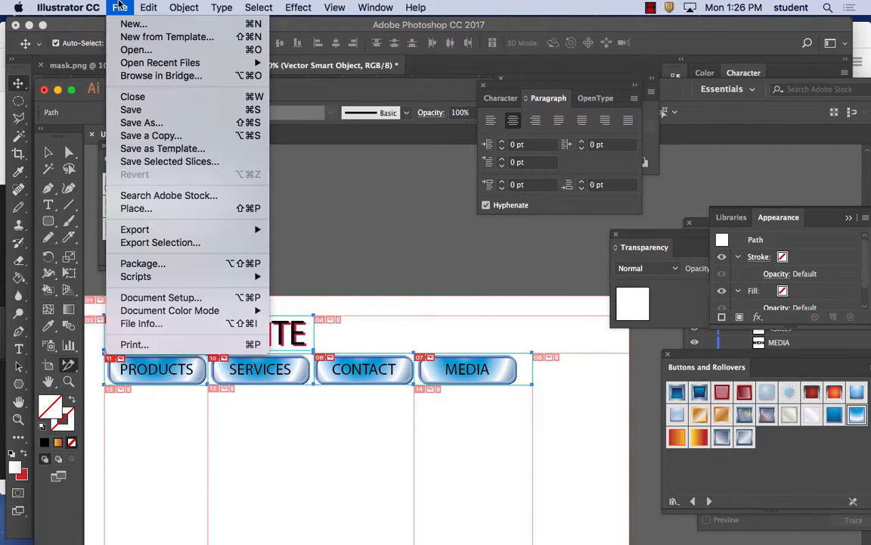
{"action": "left_click", "coordinate": [149, 243]}
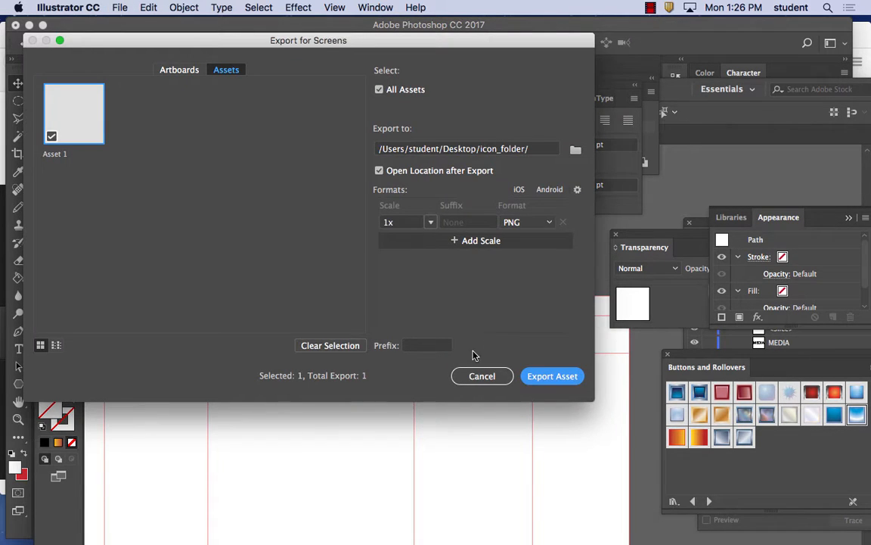
{"action": "left_click", "coordinate": [482, 376]}
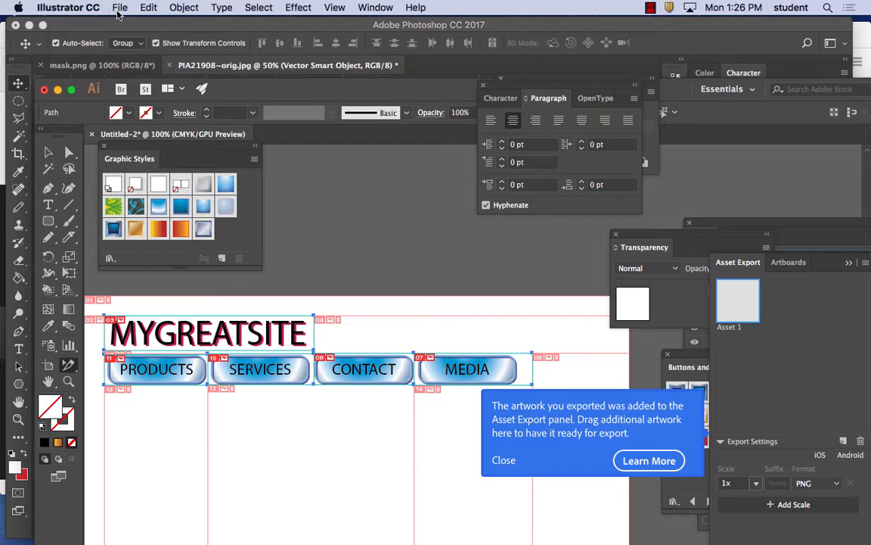
{"action": "left_click", "coordinate": [119, 9]}
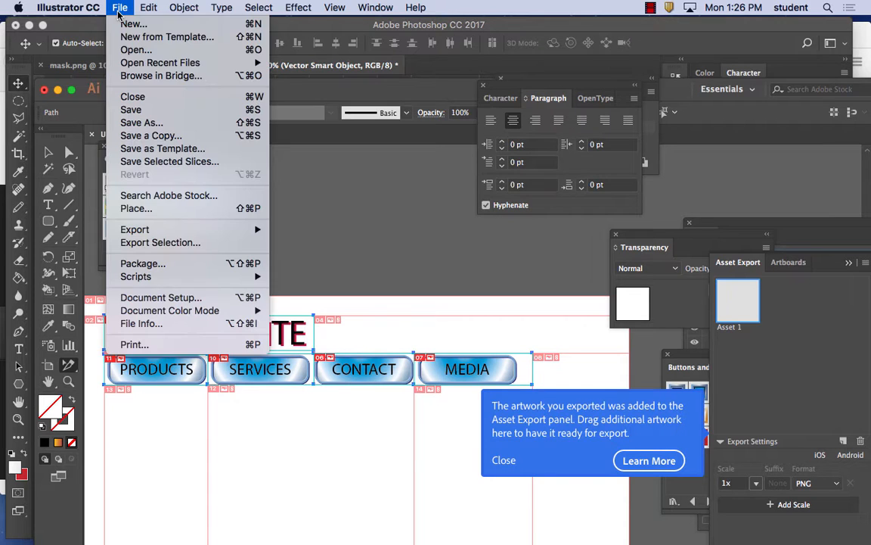
{"action": "mouse_move", "coordinate": [176, 234]}
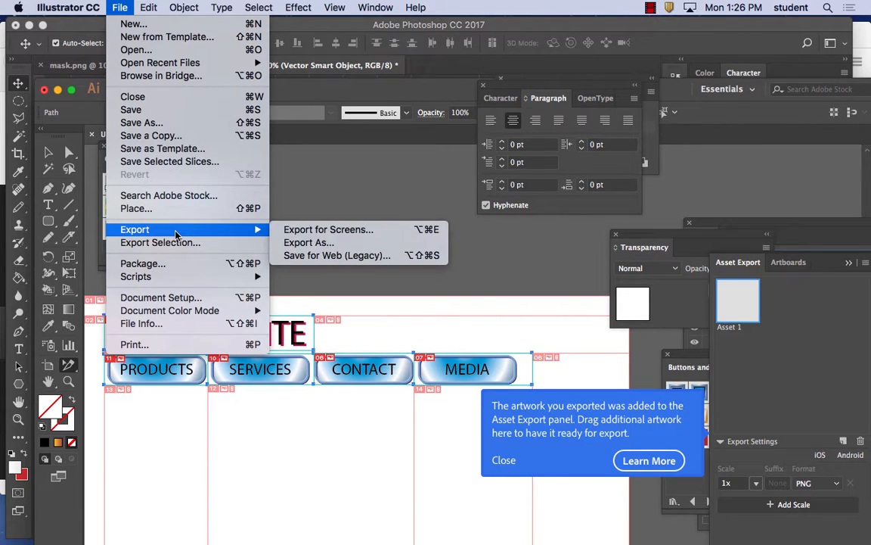
{"action": "left_click", "coordinate": [351, 261]}
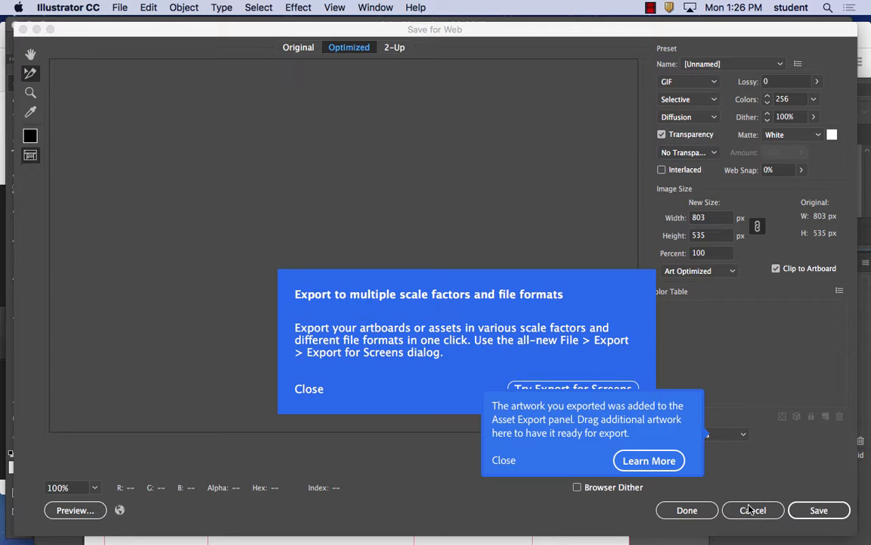
{"action": "left_click", "coordinate": [304, 388]}
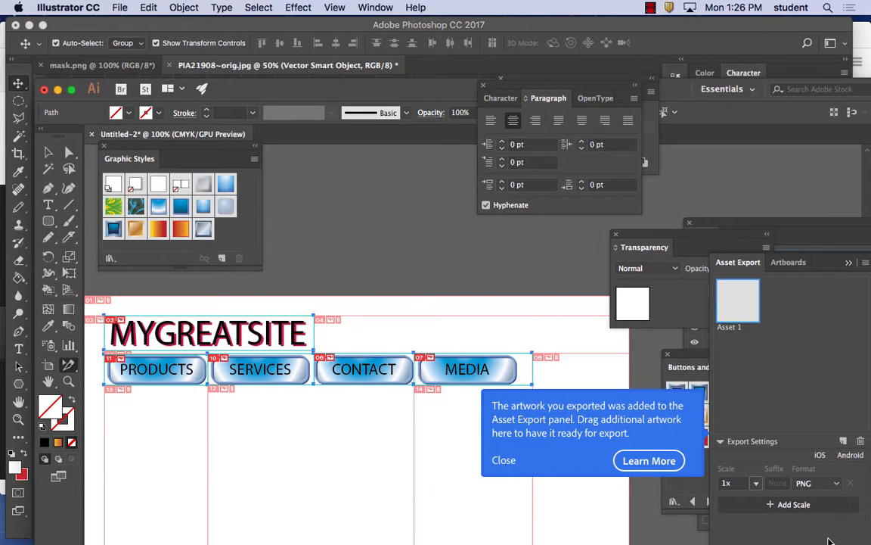
{"action": "left_click", "coordinate": [503, 461]}
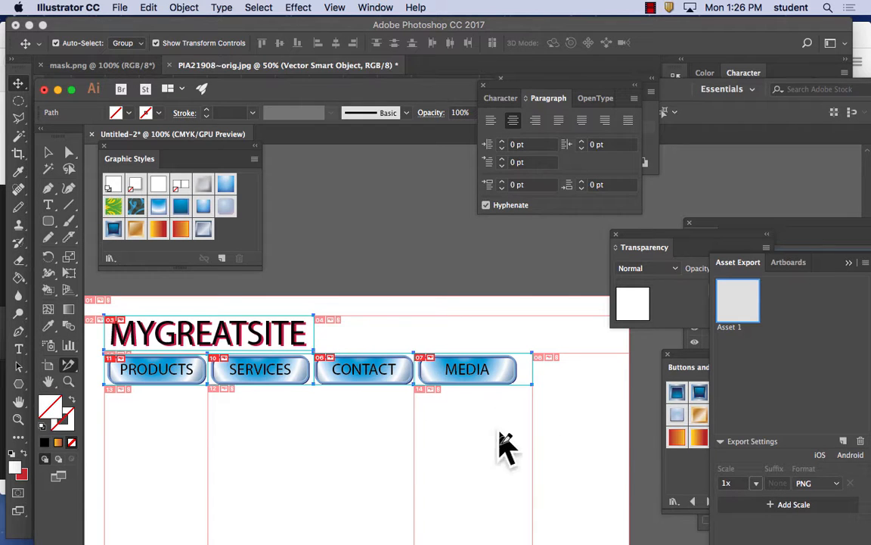
Step: Save the selected slices to the Desktop as web_sample with the Images Only format
{"action": "left_click", "coordinate": [121, 7]}
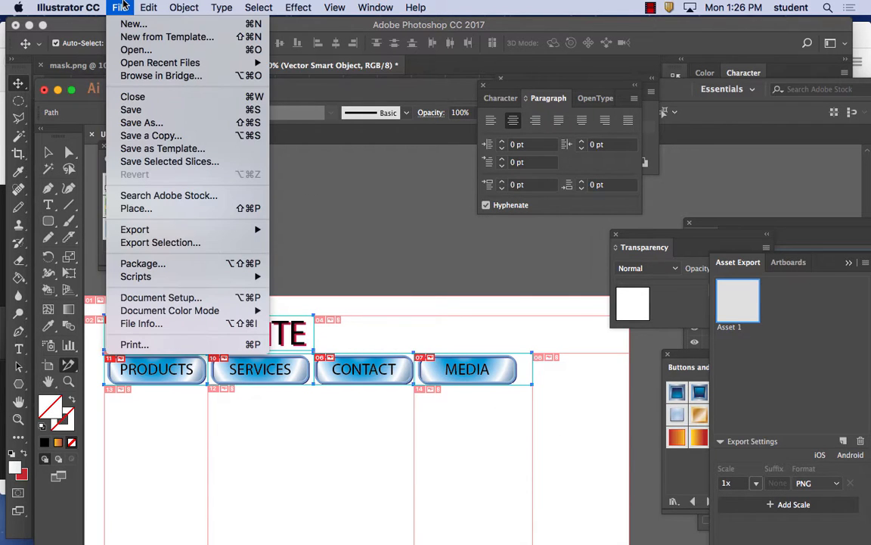
{"action": "left_click", "coordinate": [167, 161]}
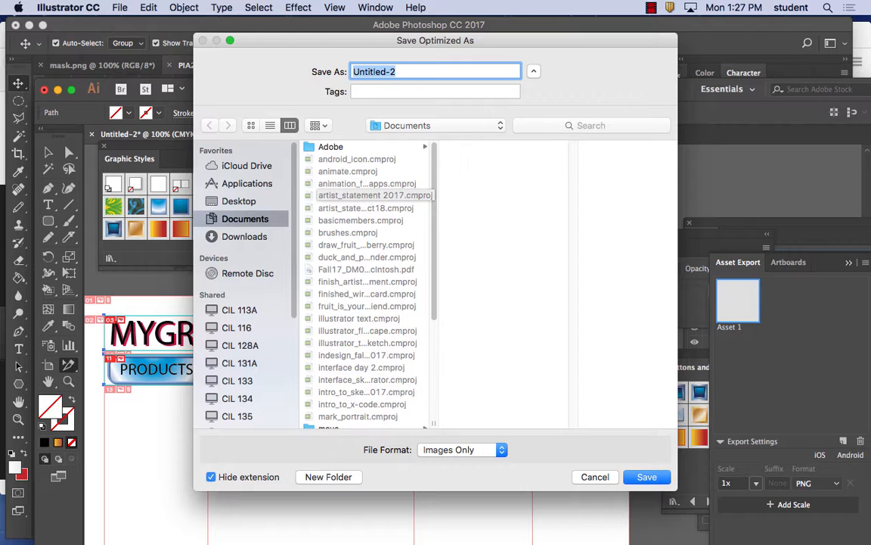
{"action": "type", "text": "web_sample"}
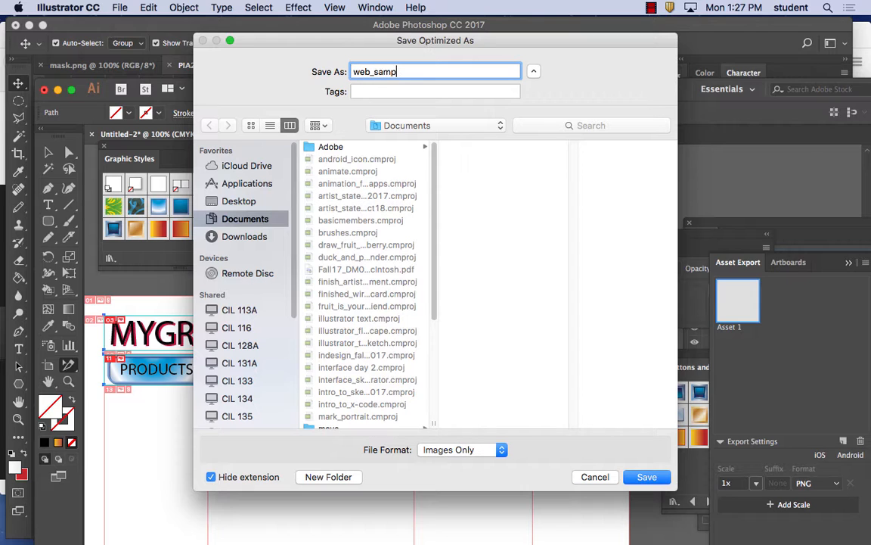
{"action": "left_click", "coordinate": [241, 202]}
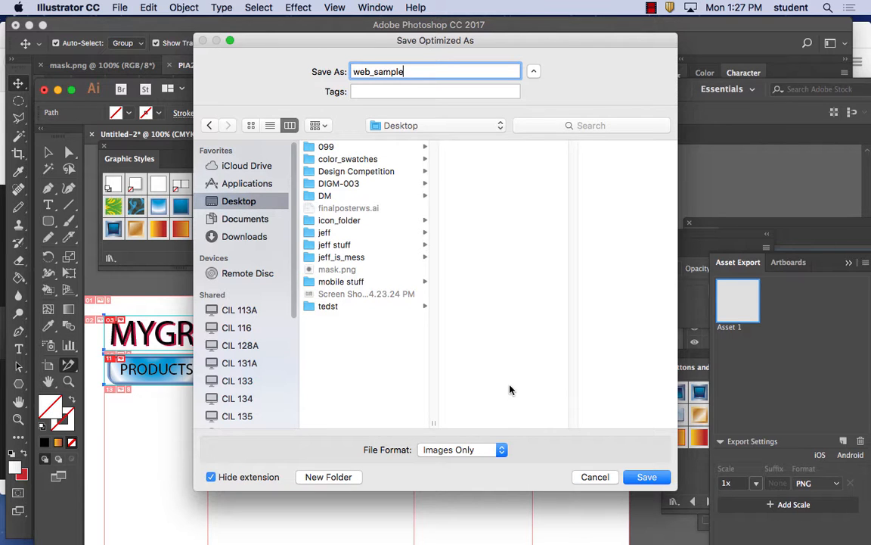
{"action": "left_click", "coordinate": [647, 476]}
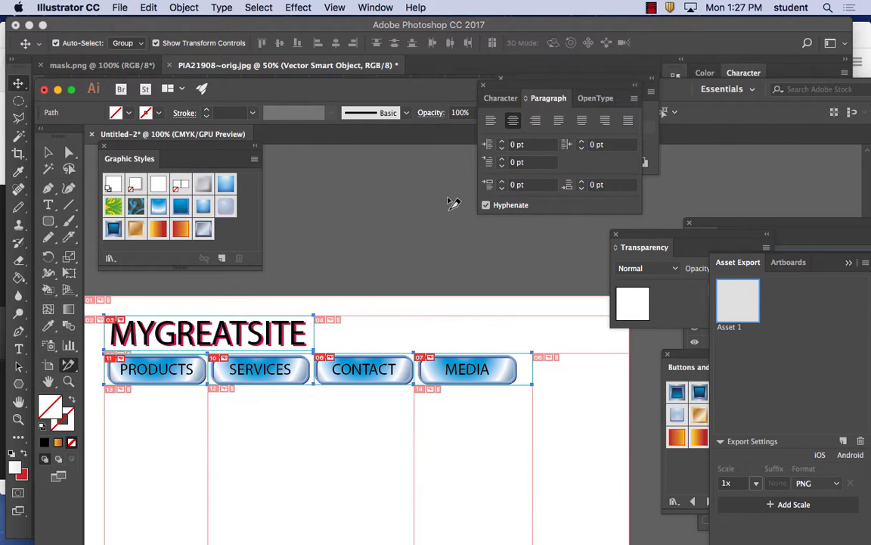
Step: Hide Illustrator, Photoshop and Firefox to reach the desktop, and open the images folder holding the exported slices
{"action": "left_click", "coordinate": [68, 7]}
{"action": "left_click", "coordinate": [72, 79]}
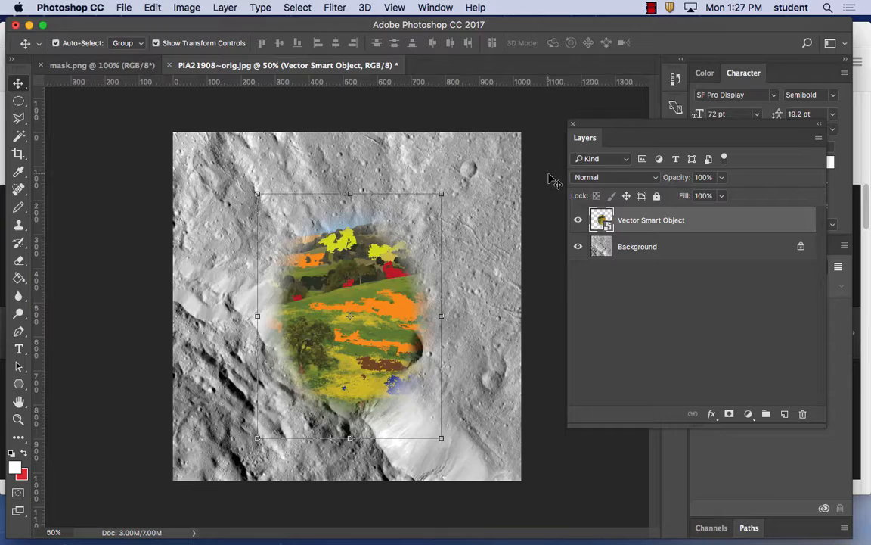
{"action": "left_click", "coordinate": [61, 7]}
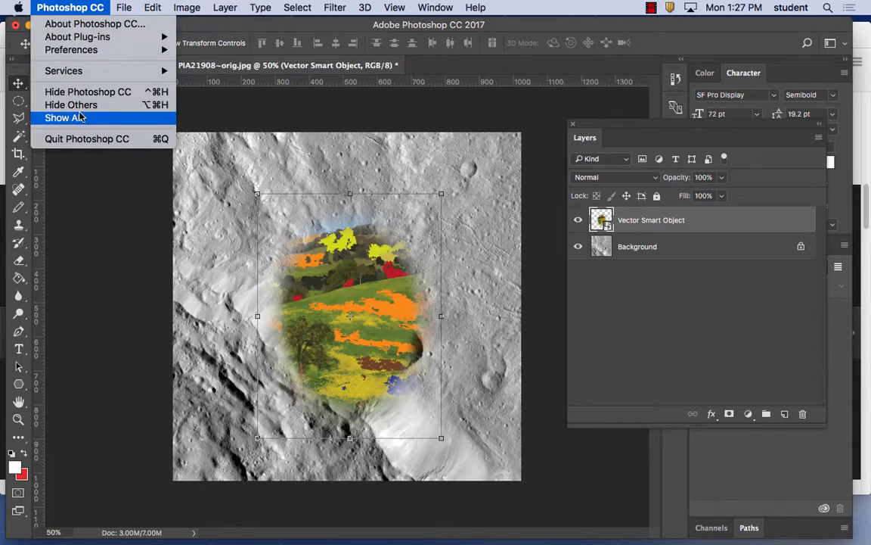
{"action": "left_click", "coordinate": [114, 92]}
{"action": "left_click", "coordinate": [64, 7]}
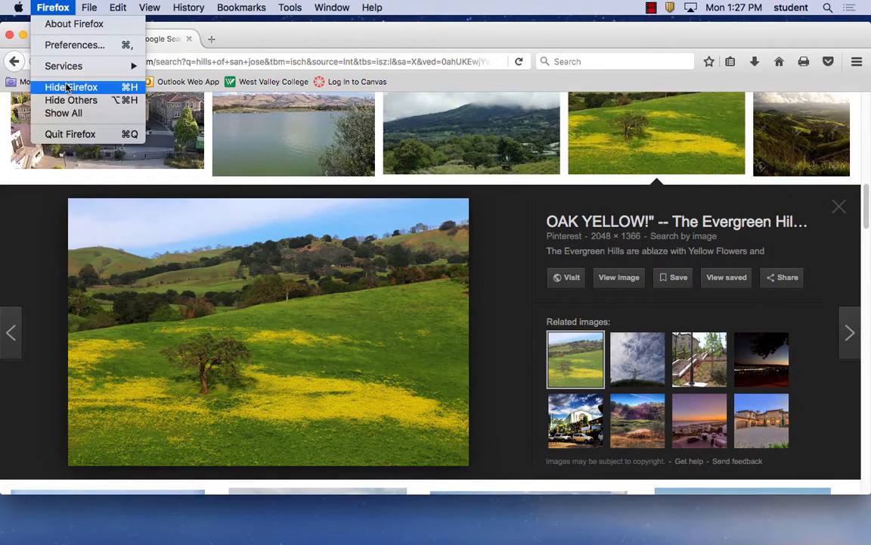
{"action": "left_click", "coordinate": [67, 88]}
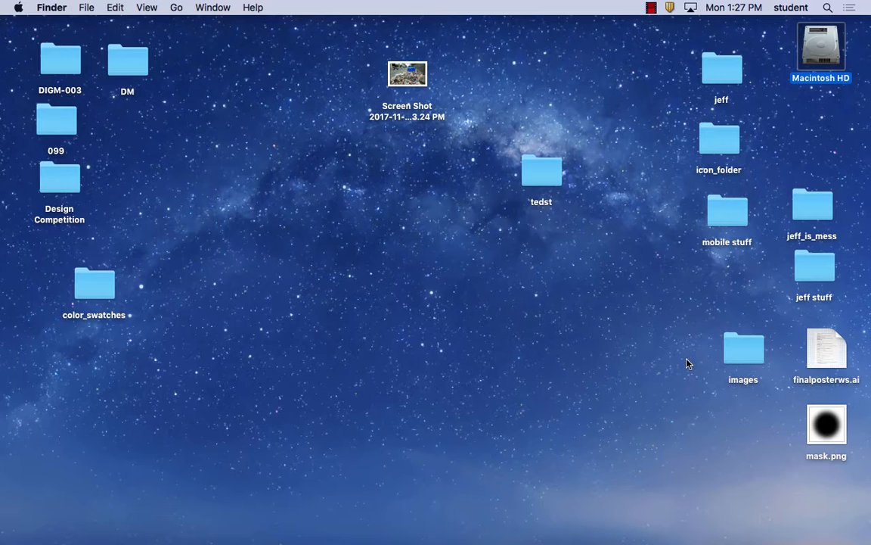
{"action": "double_click", "coordinate": [739, 355]}
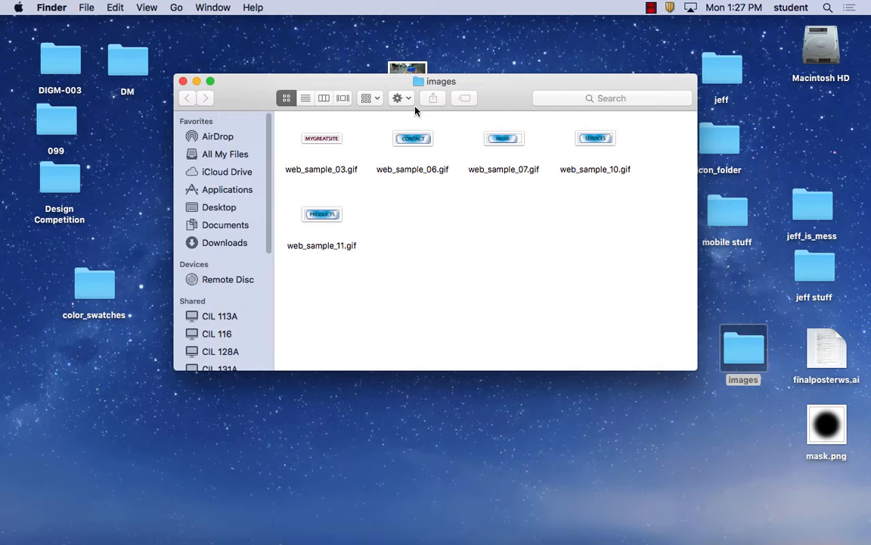
{"action": "left_click_drag", "start_coordinate": [356, 79], "coordinate": [273, 54]}
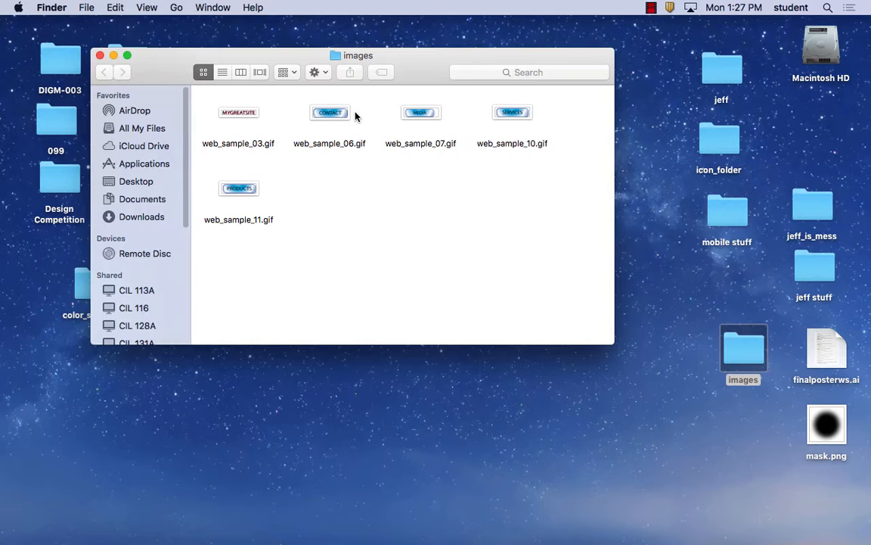
Step: Preview the exported title and button images web_sample_03.gif, web_sample_06.gif, web_sample_07.gif and web_sample_10.gif one after another
{"action": "double_click", "coordinate": [242, 112]}
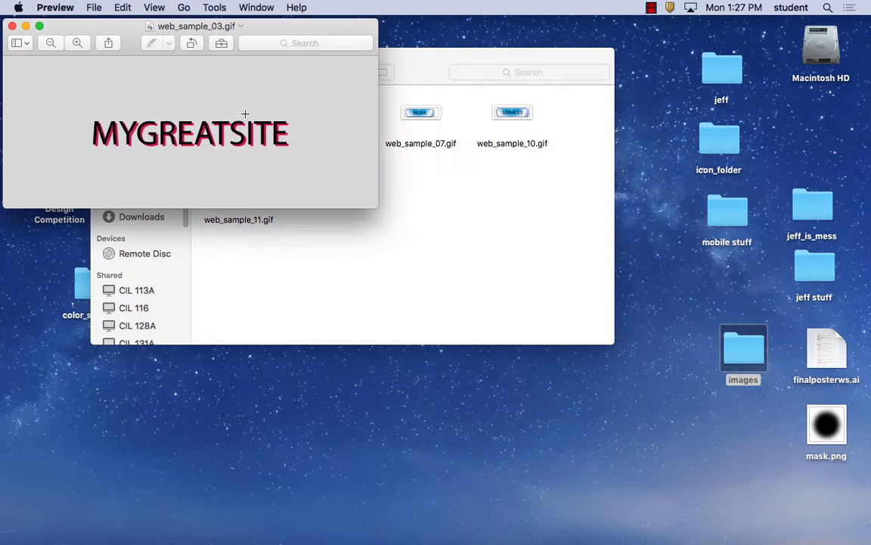
{"action": "left_click", "coordinate": [12, 26]}
{"action": "double_click", "coordinate": [330, 115]}
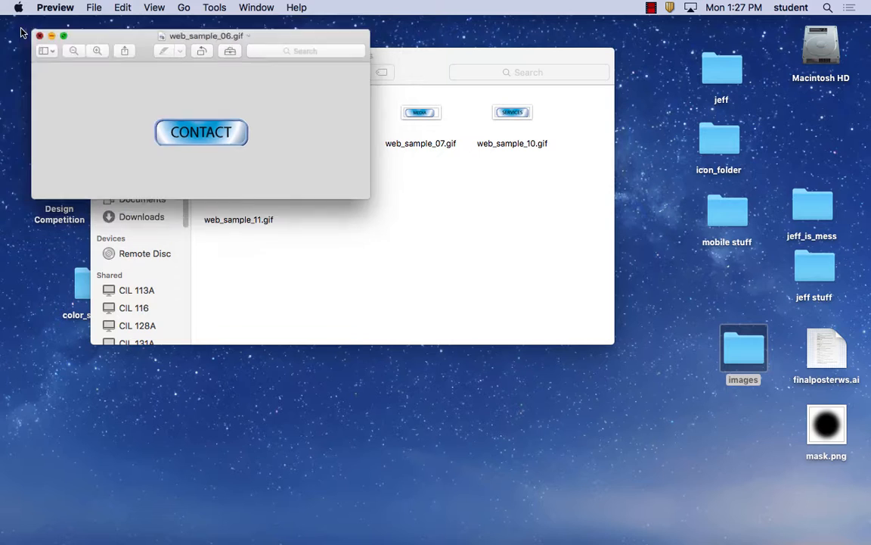
{"action": "left_click", "coordinate": [12, 26]}
{"action": "double_click", "coordinate": [419, 115]}
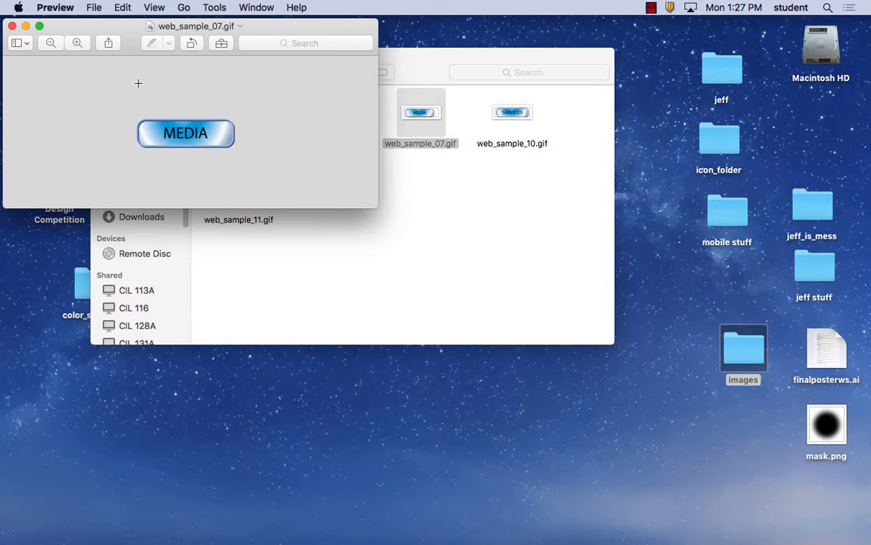
{"action": "left_click", "coordinate": [12, 25]}
{"action": "double_click", "coordinate": [522, 112]}
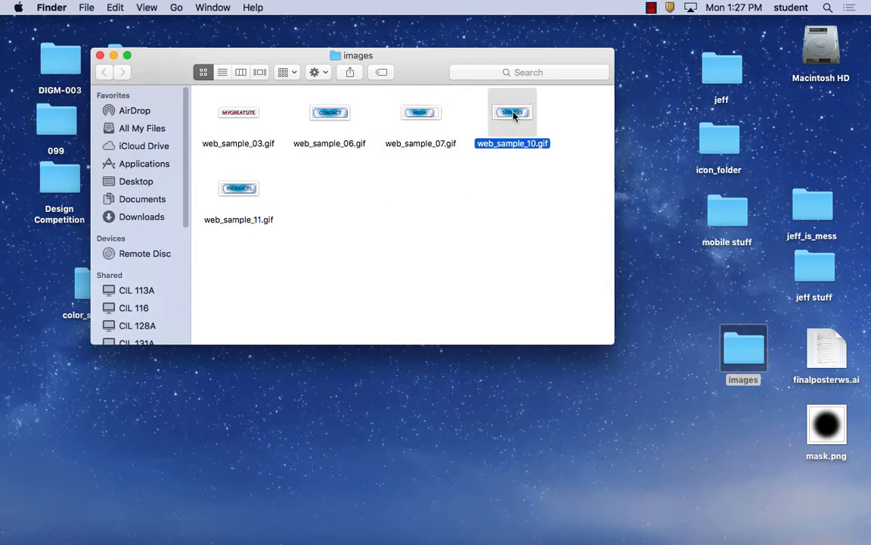
{"action": "left_click", "coordinate": [12, 26]}
Step: Shift the images folder window aside, preview web_sample_06.gif again, and close the image and the folder
{"action": "left_click_drag", "start_coordinate": [142, 69], "coordinate": [208, 66]}
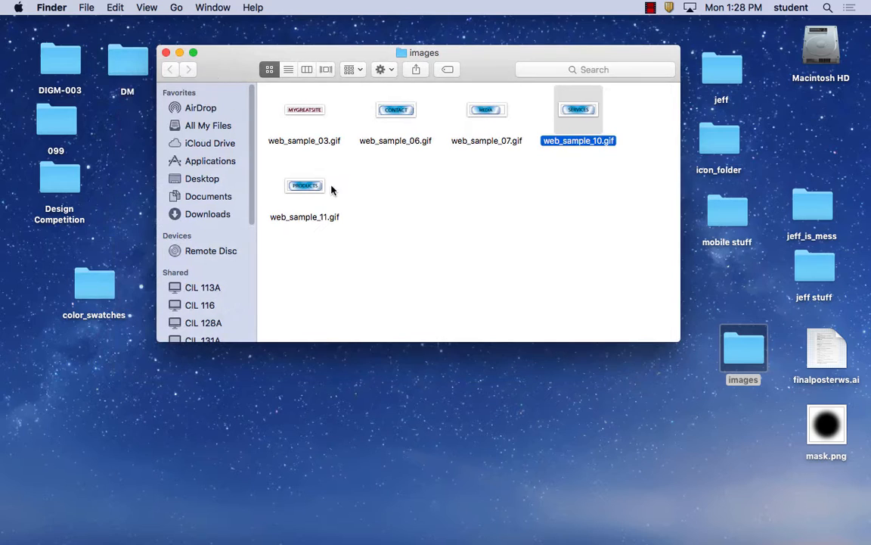
{"action": "left_click", "coordinate": [337, 186]}
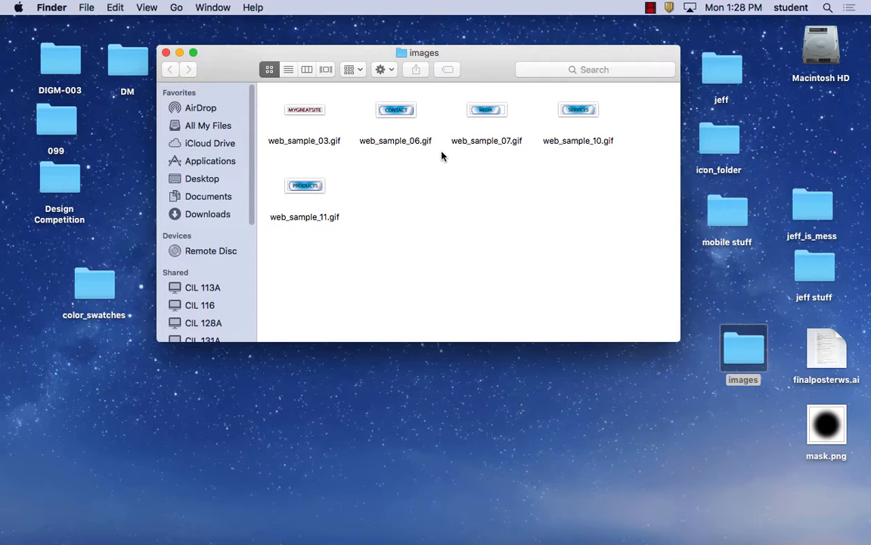
{"action": "double_click", "coordinate": [401, 115]}
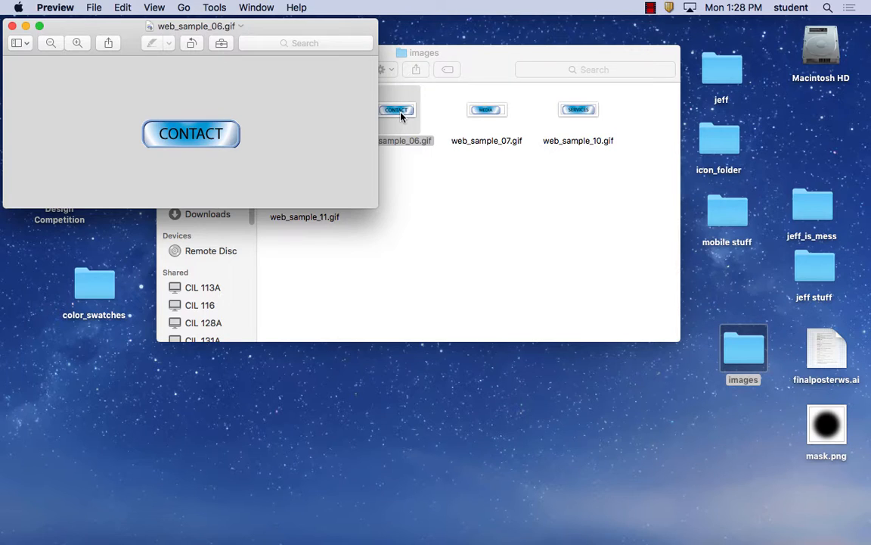
{"action": "left_click", "coordinate": [12, 26]}
{"action": "left_click", "coordinate": [166, 52]}
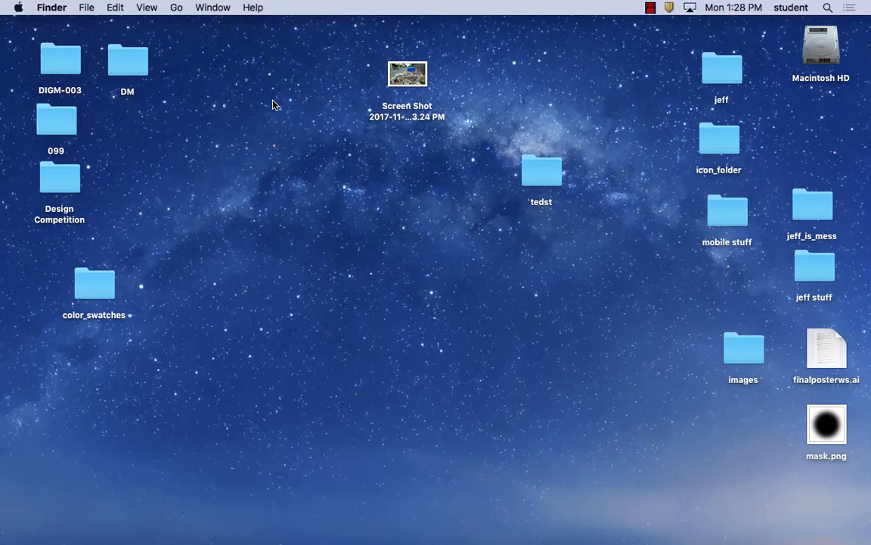
Step: Switch to Illustrator and move the Graphic Styles and Transparency palettes off the sliced header and the layer list
{"action": "mouse_move", "coordinate": [333, 522]}
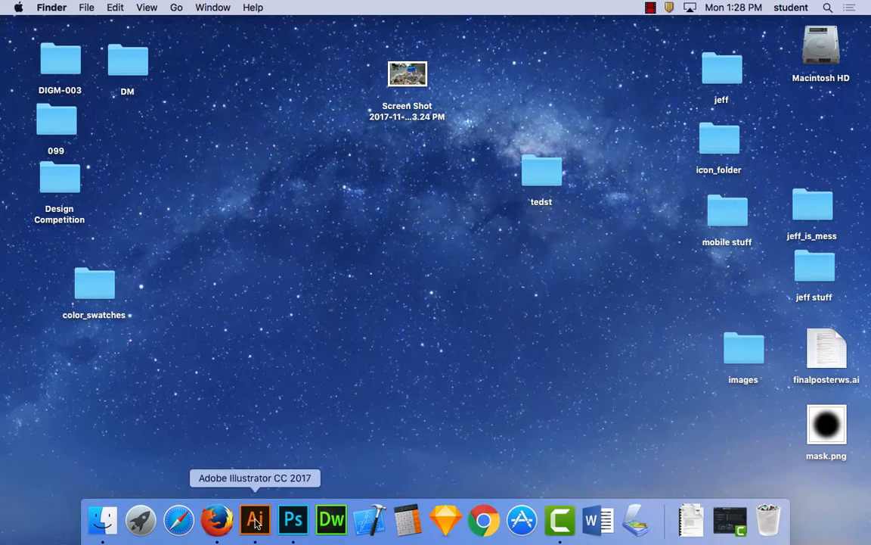
{"action": "left_click", "coordinate": [256, 520]}
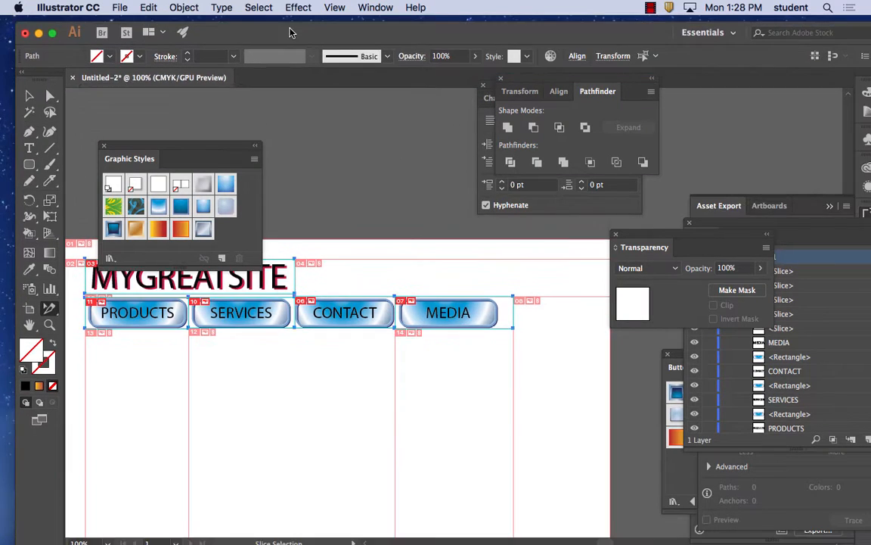
{"action": "left_click_drag", "start_coordinate": [291, 33], "coordinate": [290, 42]}
{"action": "left_click_drag", "start_coordinate": [208, 144], "coordinate": [350, 82]}
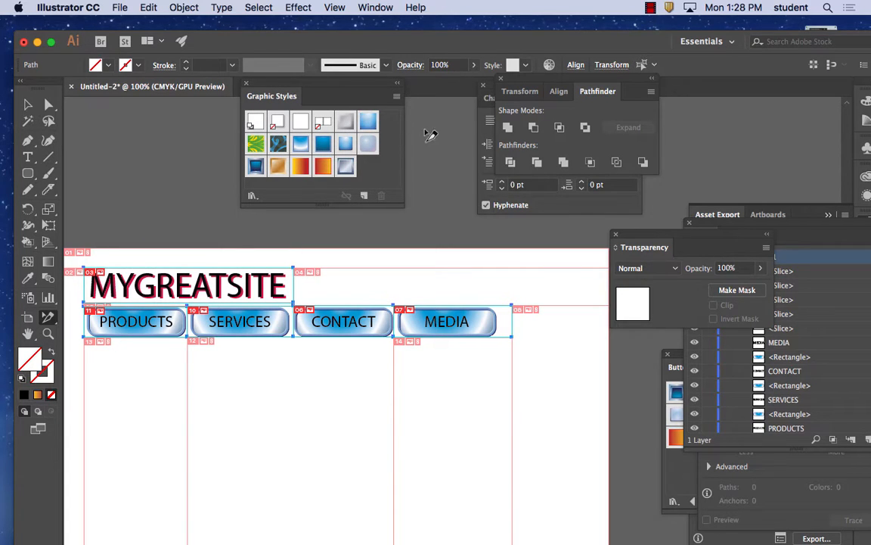
{"action": "left_click_drag", "start_coordinate": [663, 236], "coordinate": [448, 130]}
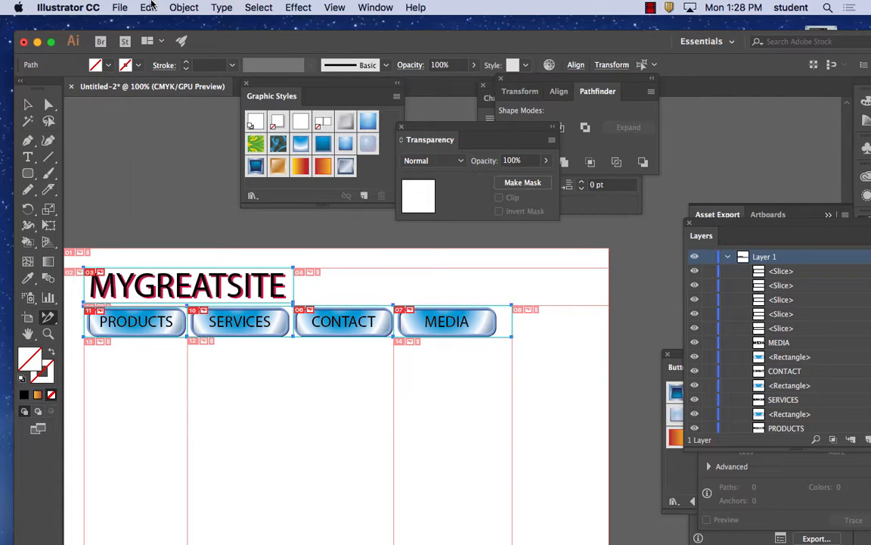
{"action": "left_click", "coordinate": [148, 7]}
{"action": "mouse_move", "coordinate": [184, 7]}
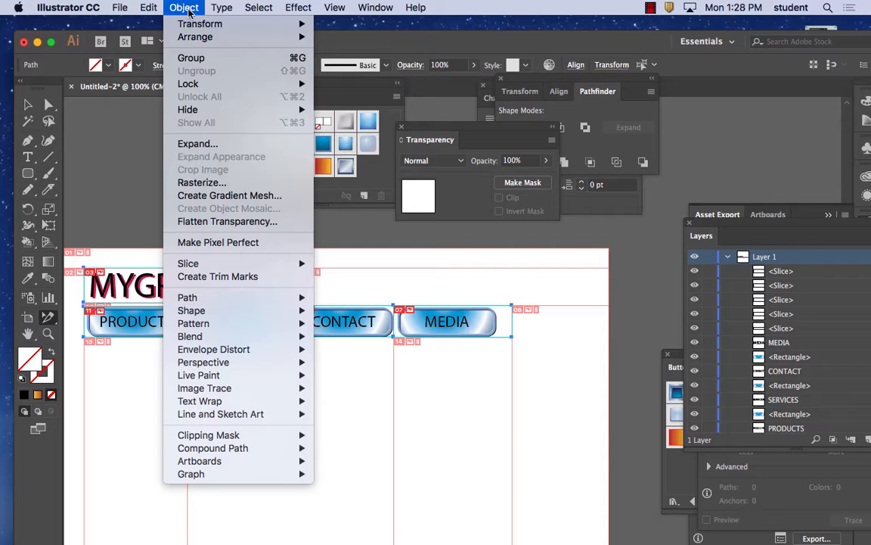
{"action": "mouse_move", "coordinate": [216, 300]}
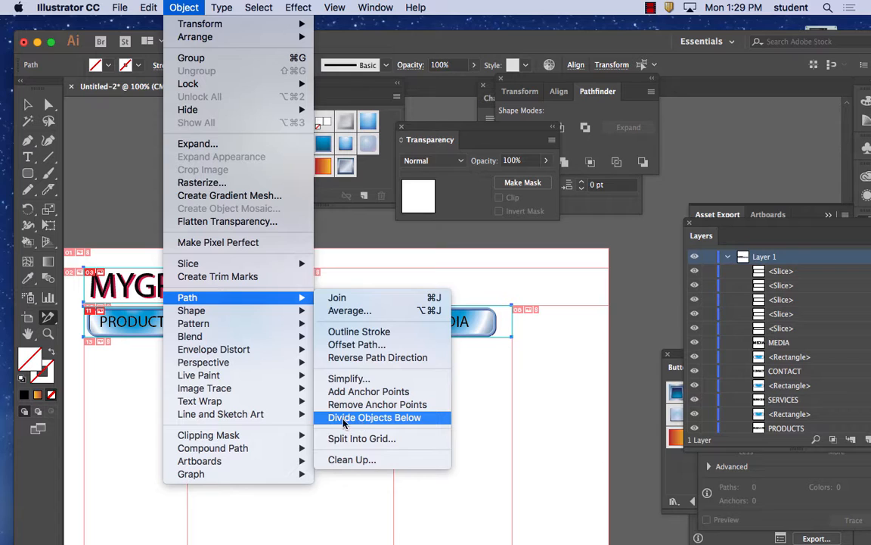
{"action": "mouse_move", "coordinate": [234, 435]}
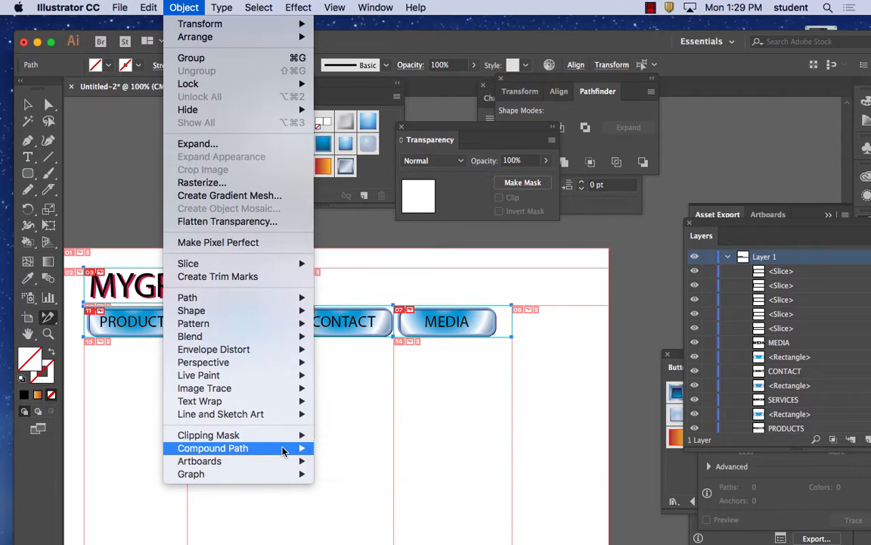
{"action": "mouse_move", "coordinate": [282, 449]}
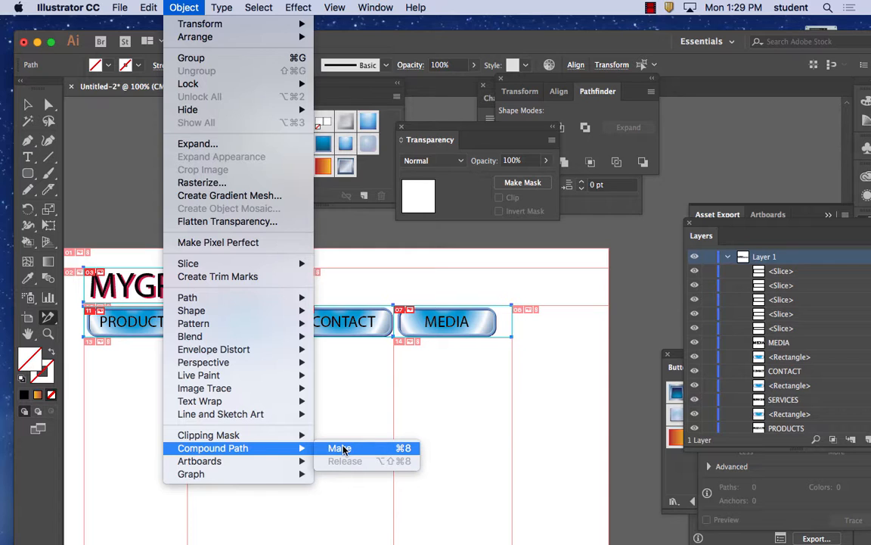
{"action": "mouse_move", "coordinate": [241, 461]}
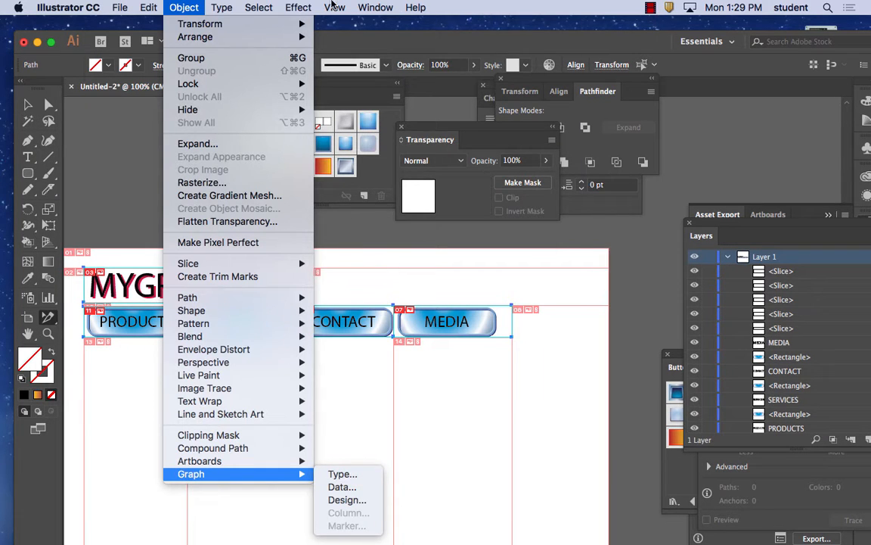
{"action": "left_click", "coordinate": [295, 7]}
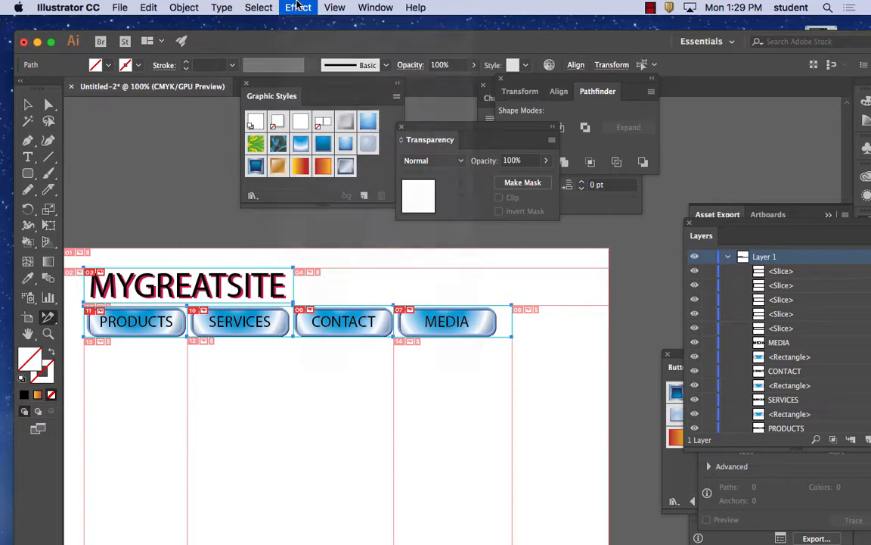
{"action": "left_click", "coordinate": [174, 7]}
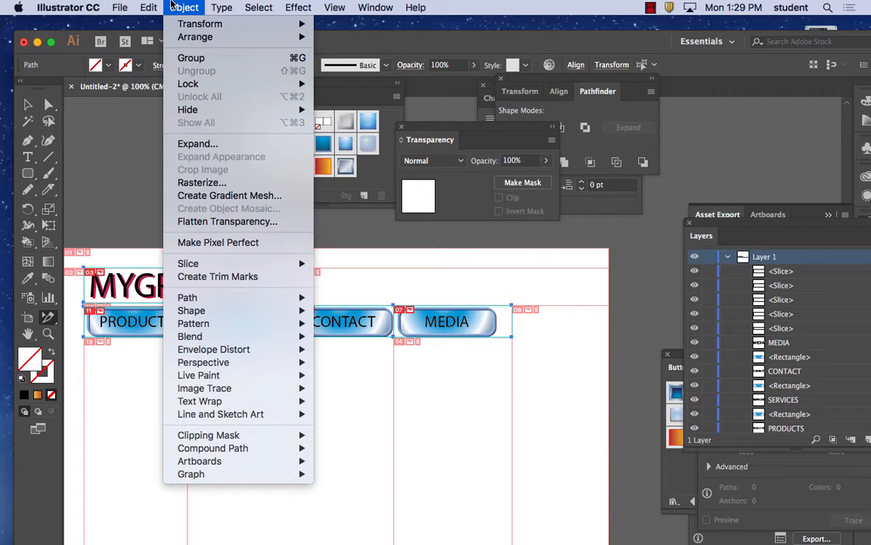
{"action": "mouse_move", "coordinate": [228, 6]}
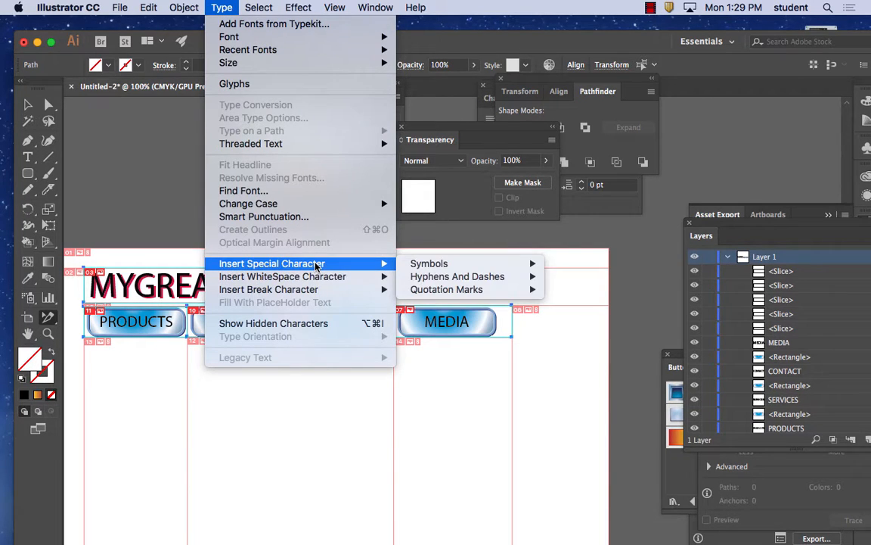
{"action": "mouse_move", "coordinate": [313, 280]}
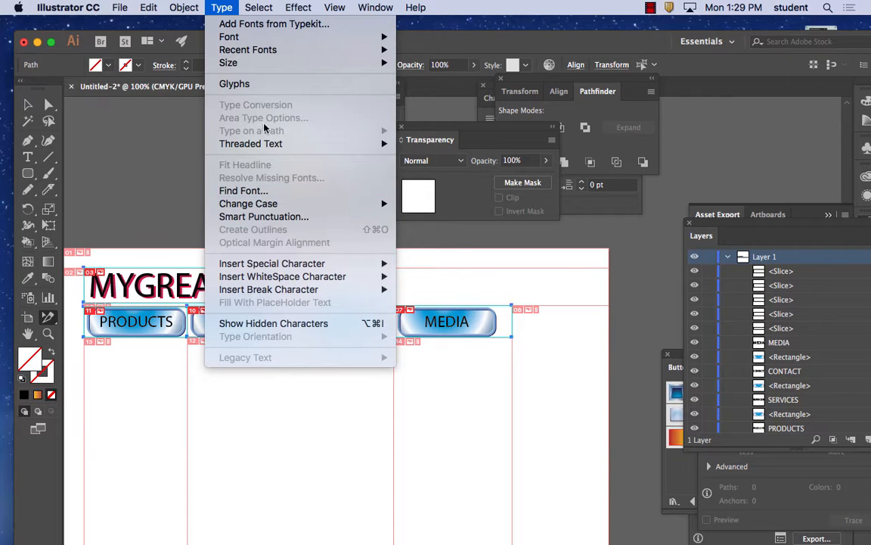
{"action": "mouse_move", "coordinate": [270, 7]}
{"action": "mouse_move", "coordinate": [299, 6]}
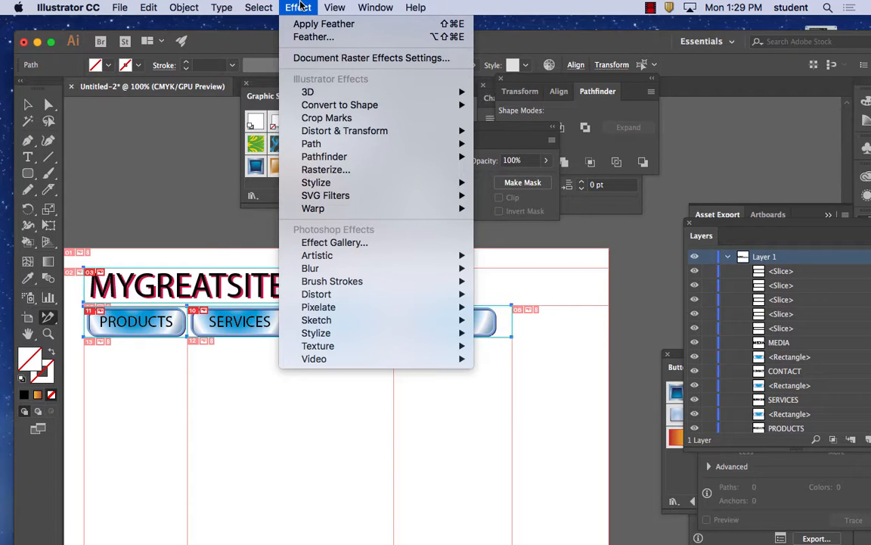
{"action": "mouse_move", "coordinate": [333, 8]}
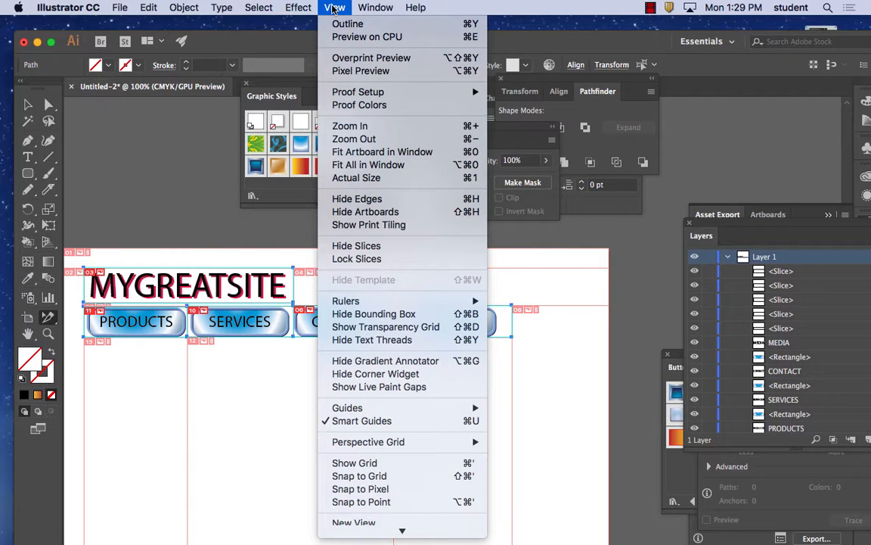
Step: Examine the file formats offered for saving the document under a new name, and cancel without saving
{"action": "mouse_move", "coordinate": [119, 8]}
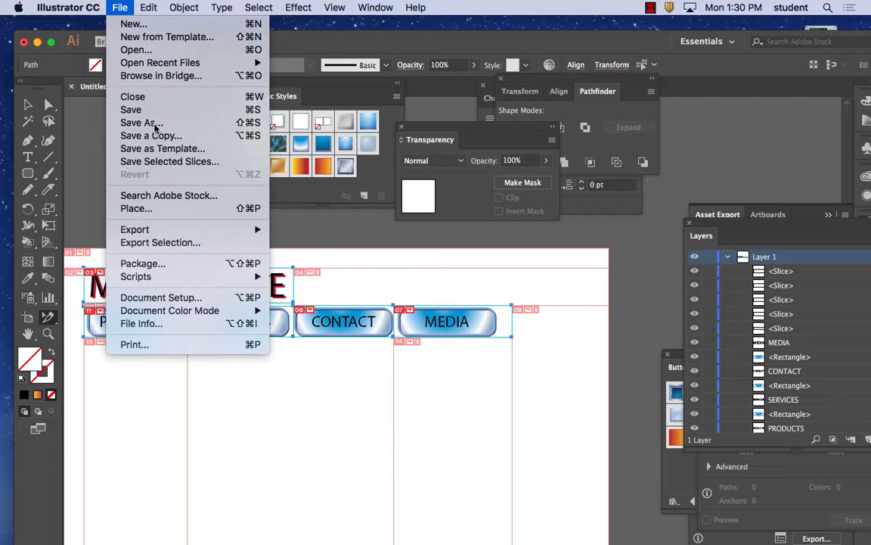
{"action": "left_click", "coordinate": [143, 123]}
{"action": "left_click", "coordinate": [428, 428]}
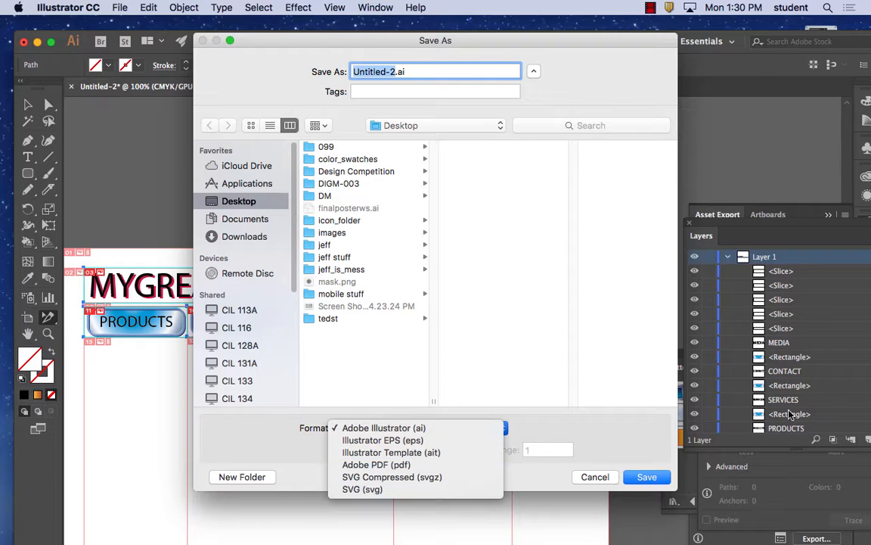
{"action": "left_click", "coordinate": [551, 436]}
{"action": "left_click", "coordinate": [615, 477]}
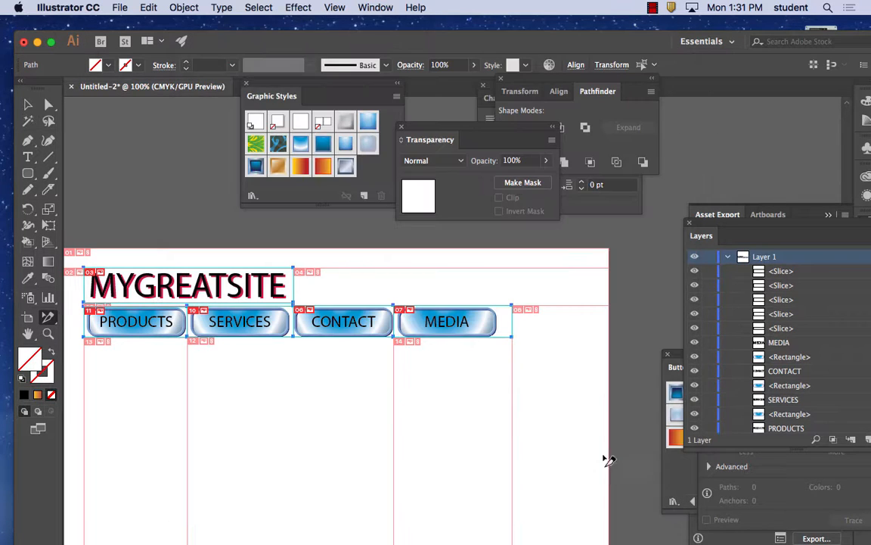
Step: Quit Illustrator without saving the changes to the Untitled-2 document
{"action": "left_click", "coordinate": [58, 7]}
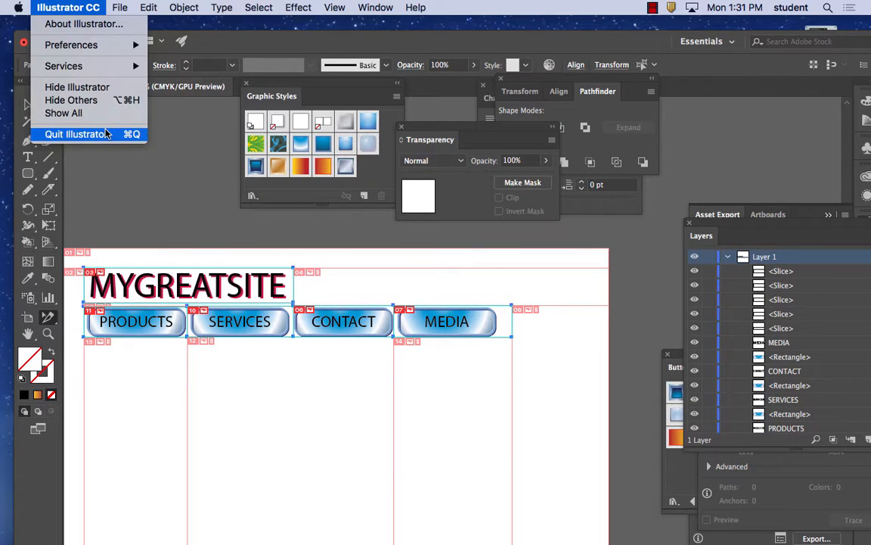
{"action": "left_click", "coordinate": [76, 134]}
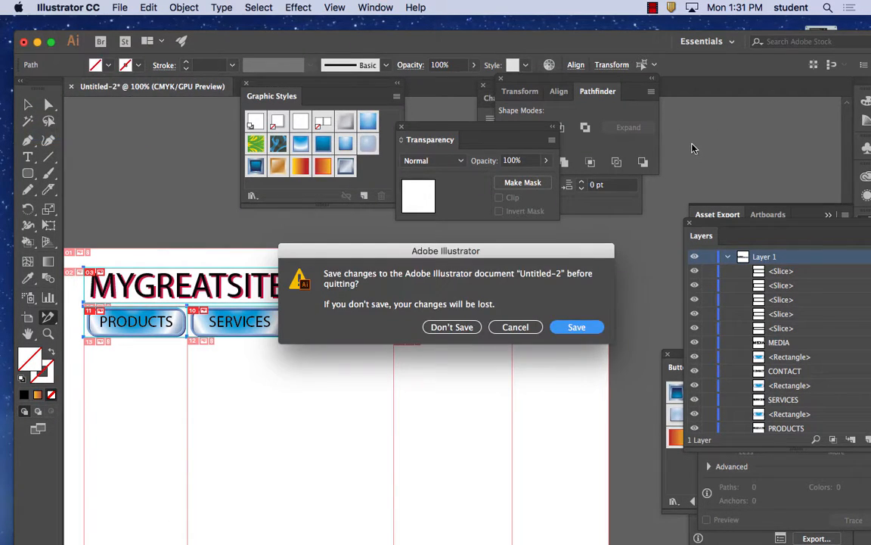
{"action": "left_click", "coordinate": [446, 327]}
{"action": "left_click", "coordinate": [478, 324]}
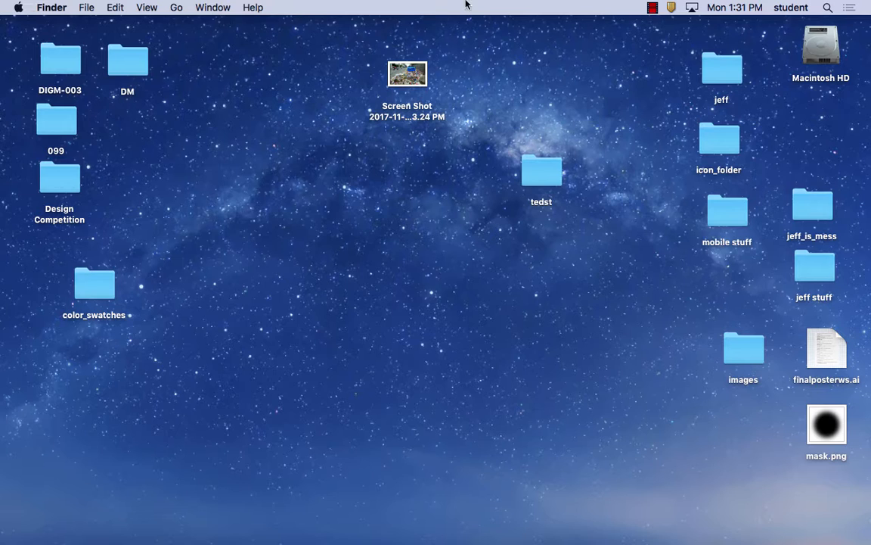
{"action": "left_click", "coordinate": [652, 8]}
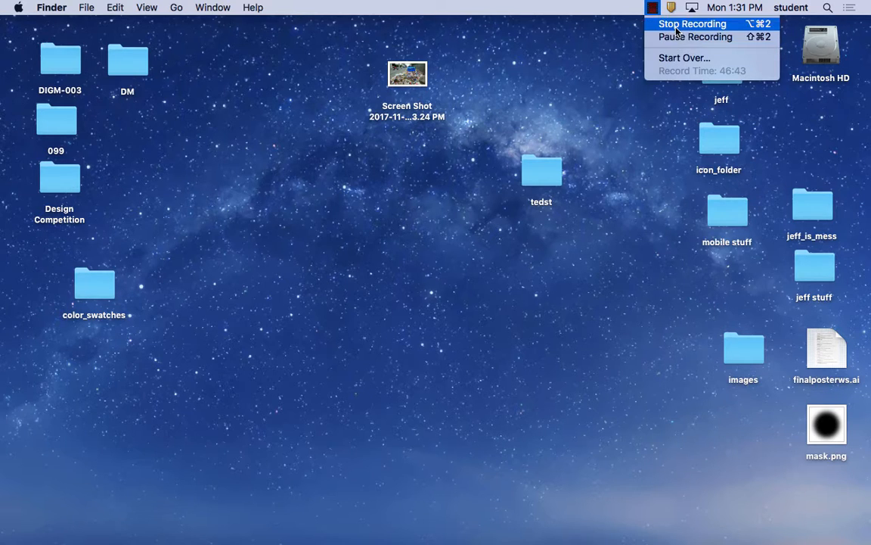